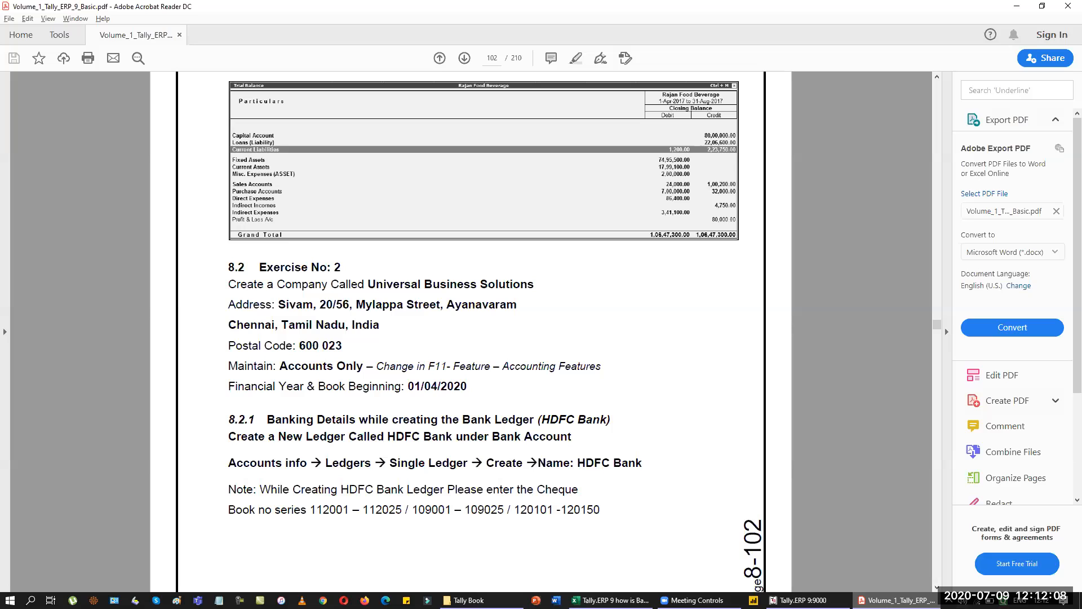
Review the HDFC Bank details and cheque ranges on PDF pages 102–103, then bring up the Excel lesson sheet.
scroll(937, 587, "down", 2)
scroll(723, 438, "down", 3)
scroll(727, 442, "down", 5)
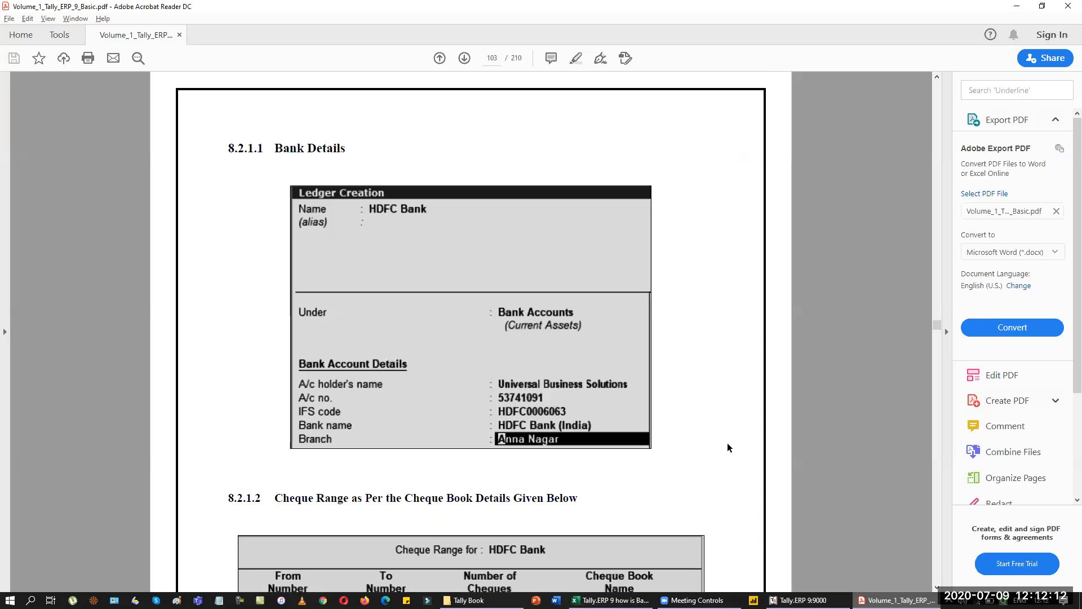
scroll(743, 412, "down", 4)
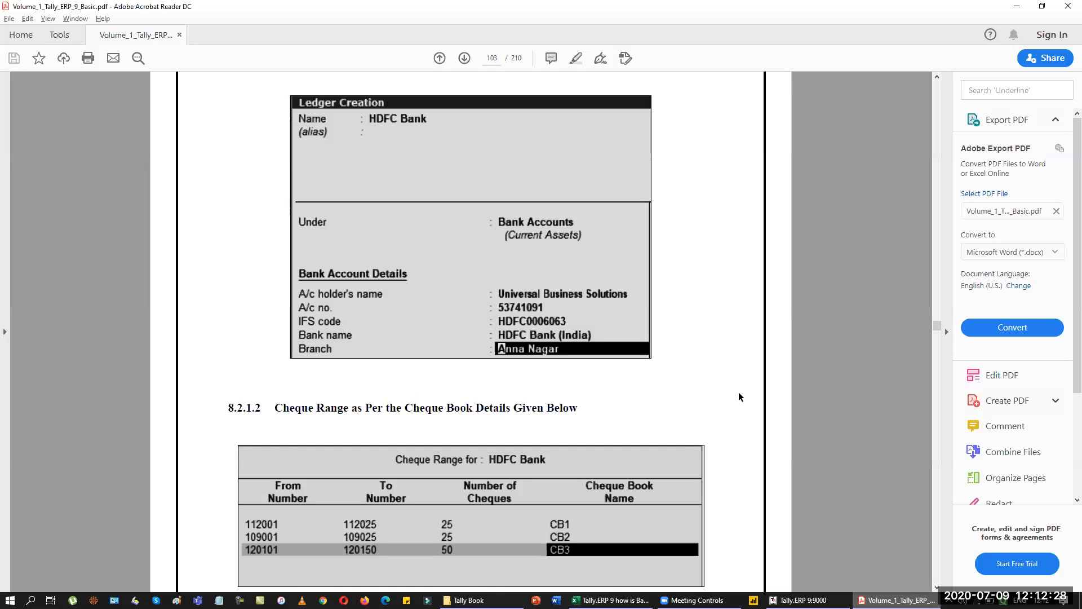
scroll(740, 397, "up", 10)
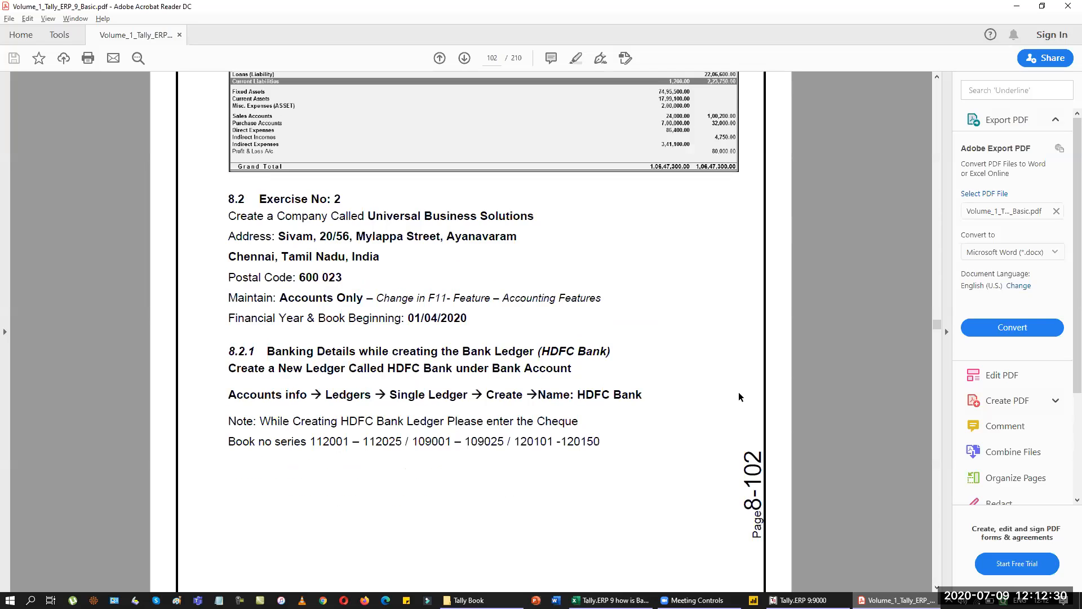
scroll(739, 397, "up", 3)
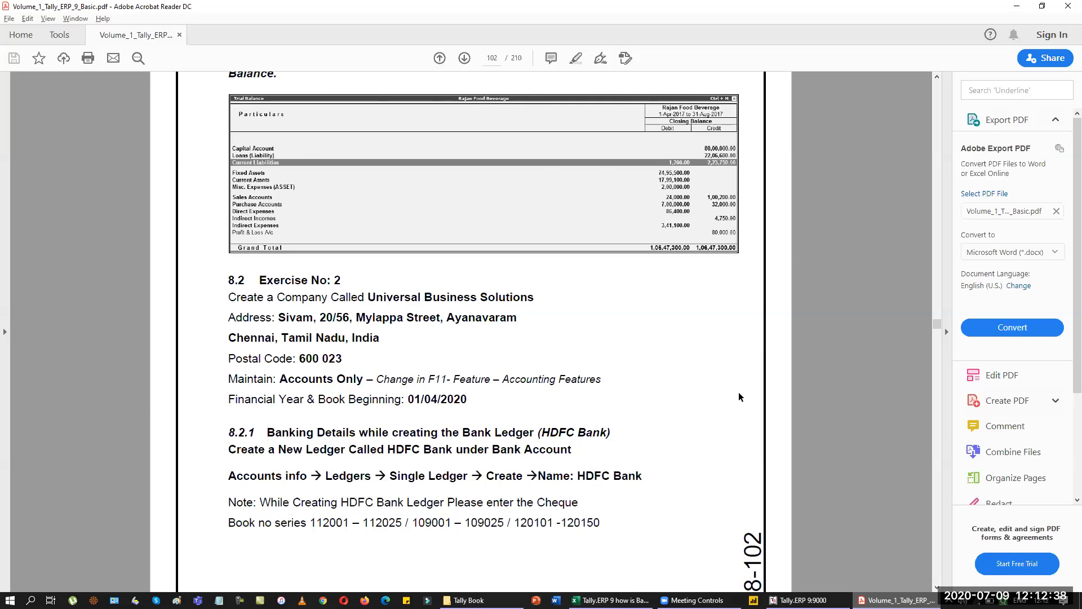
key("alt+Tab")
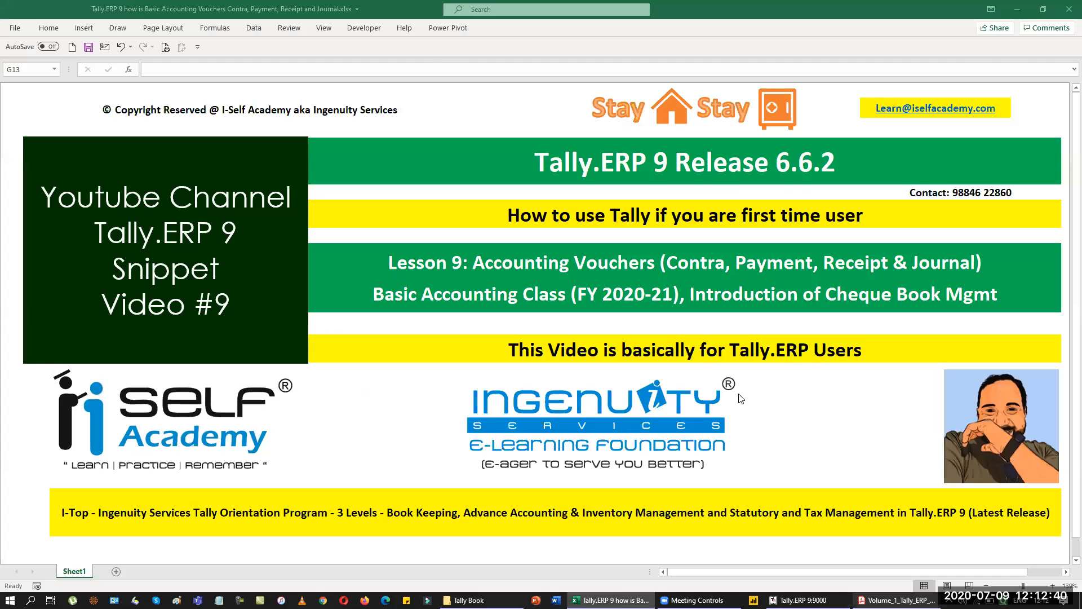
In Tally, create a new company named Universal Business Solutions.
key("alt+Tab")
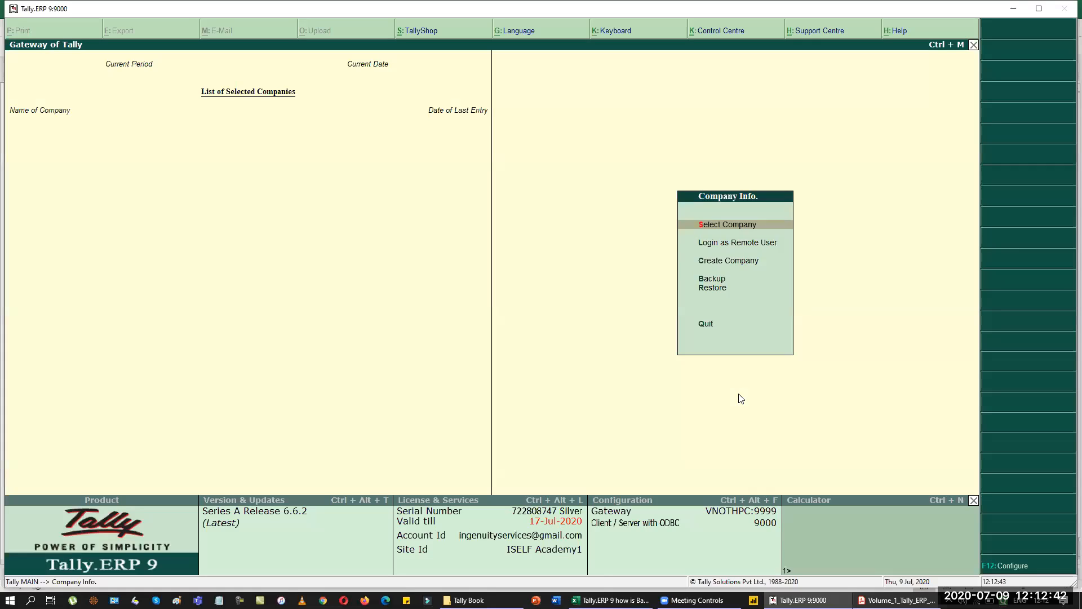
key("Down")
key("Down")
key("Return")
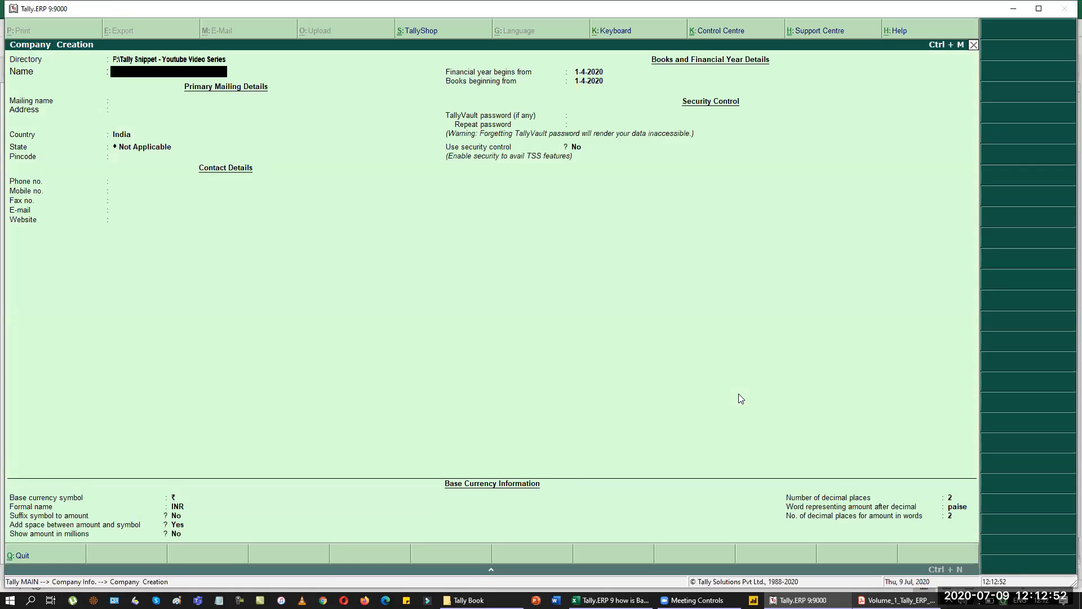
type("Universal Business Solutions")
key("Return")
key("Return")
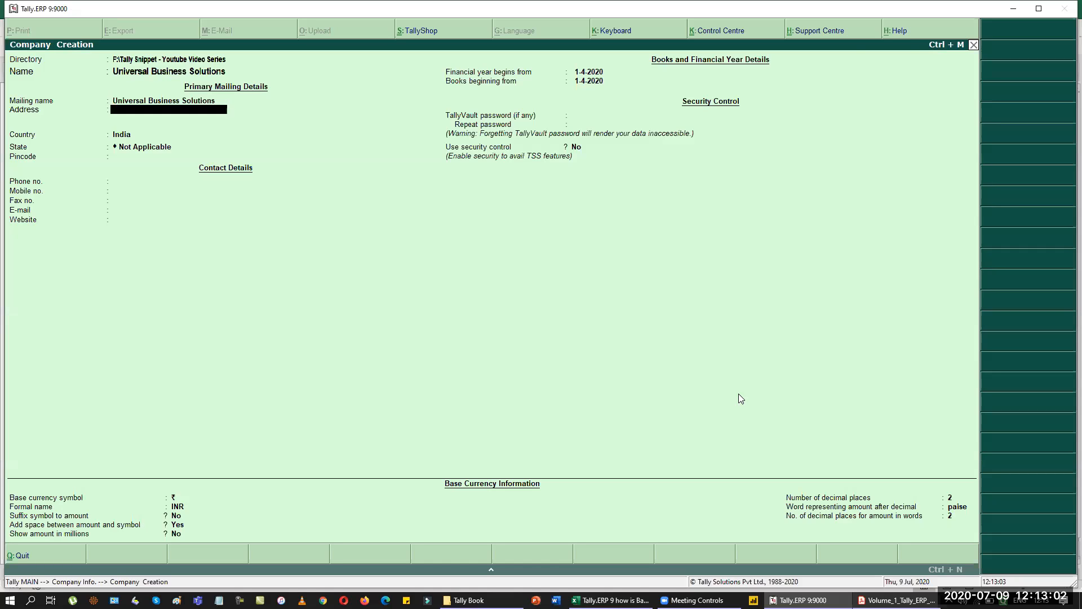
key("Return")
key("BackSpace")
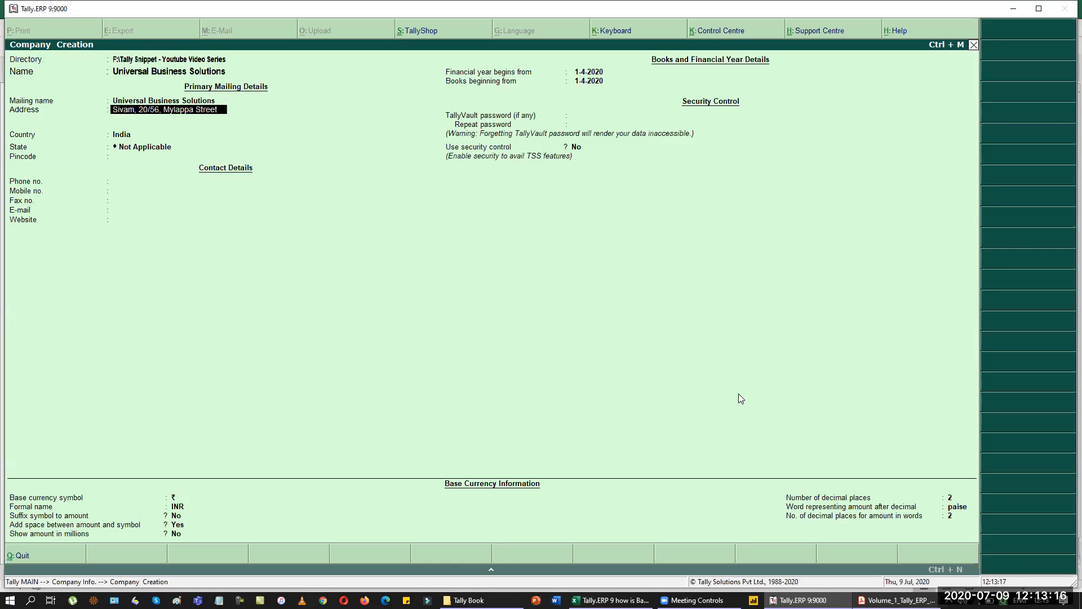
key("Return")
type("Ayanavaram")
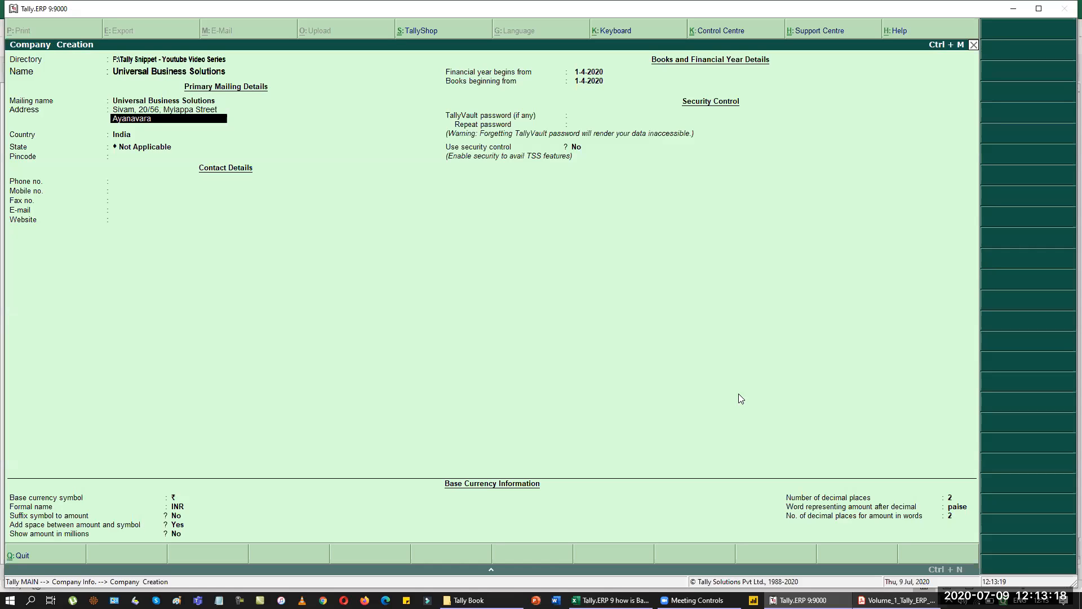
key("Return")
type("Chennai")
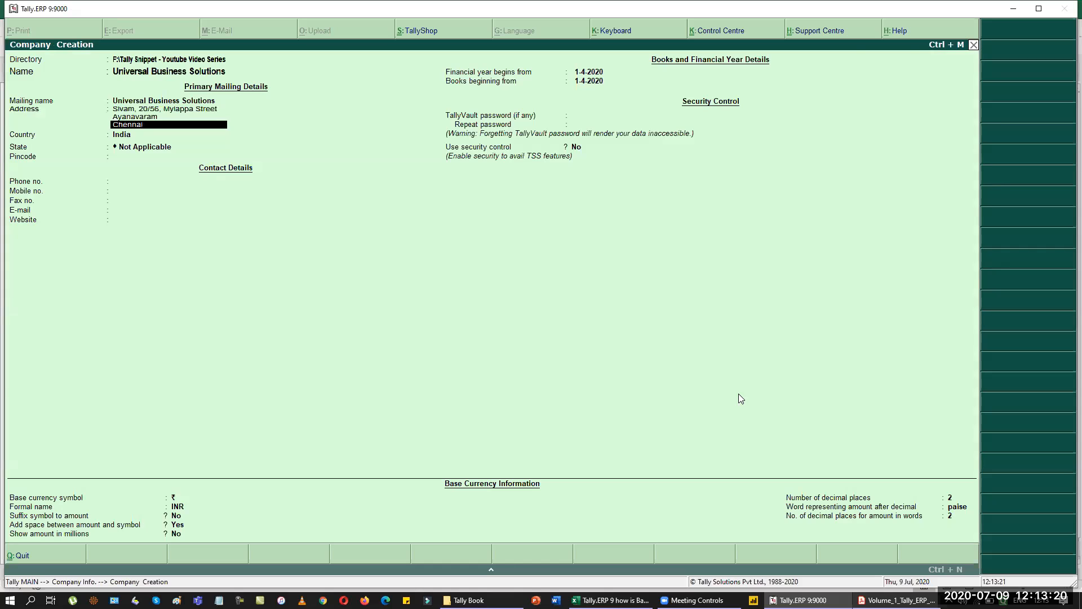
key("Return")
key("Return")
key("Return")
type("Ta")
key("Return")
Enter pincode 600023 plus the company's phone and mobile numbers.
type("600")
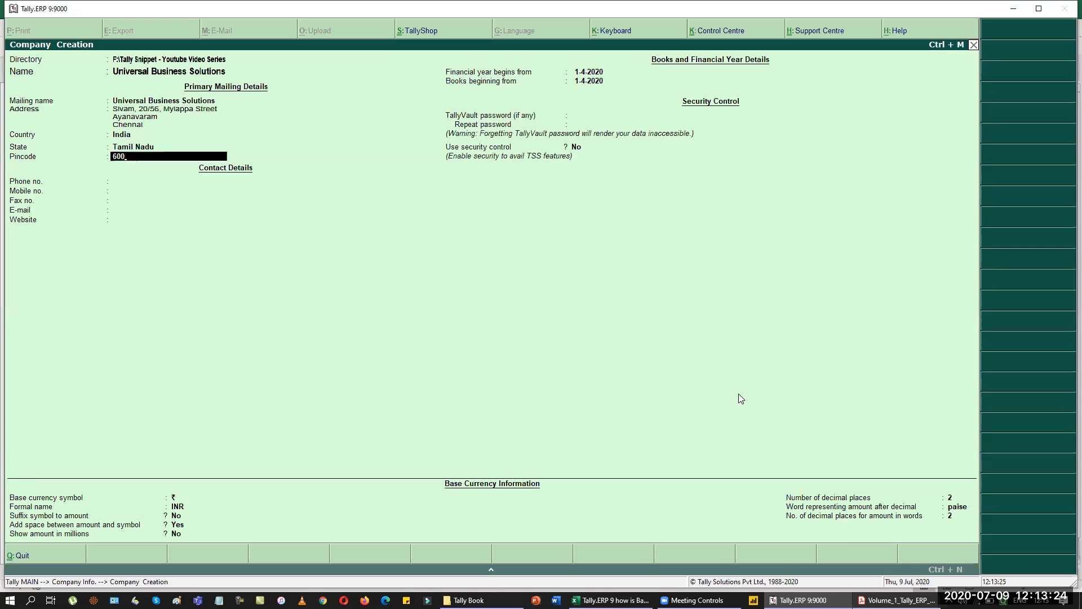
type("023")
key("Return")
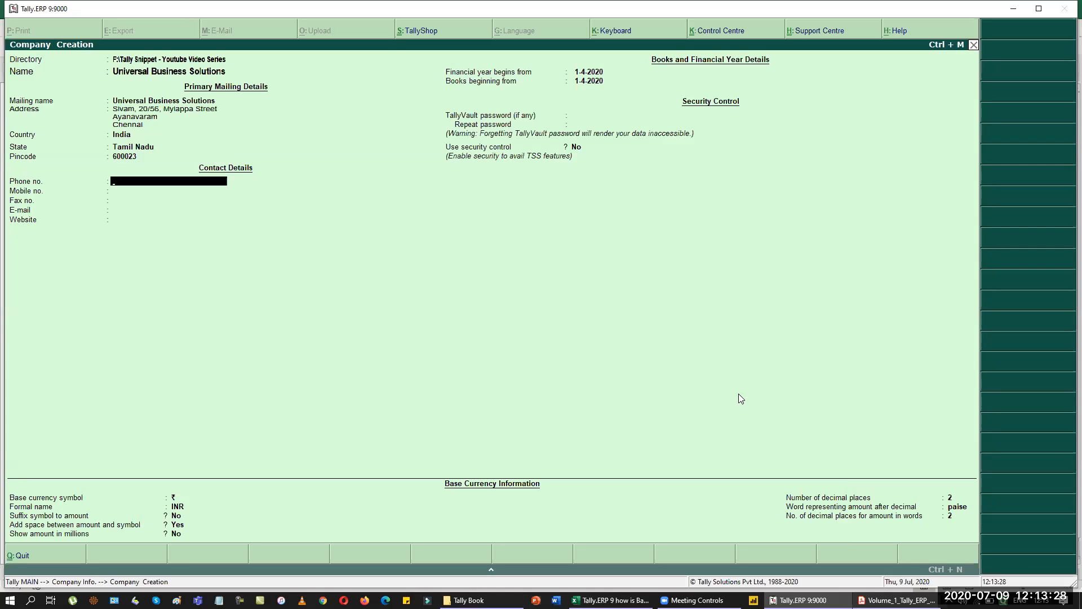
key("Return")
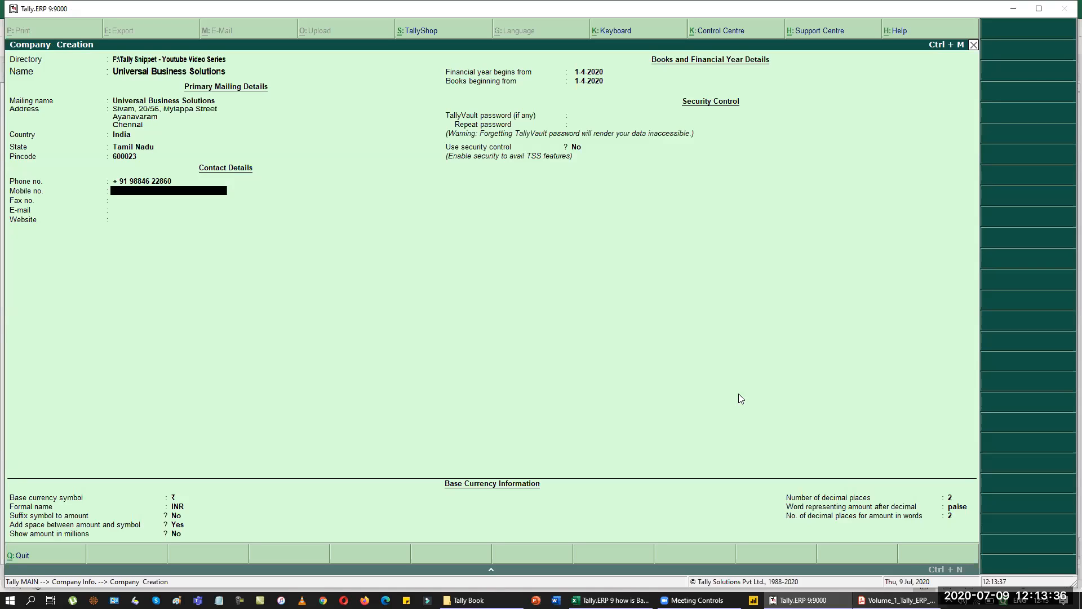
key("Return")
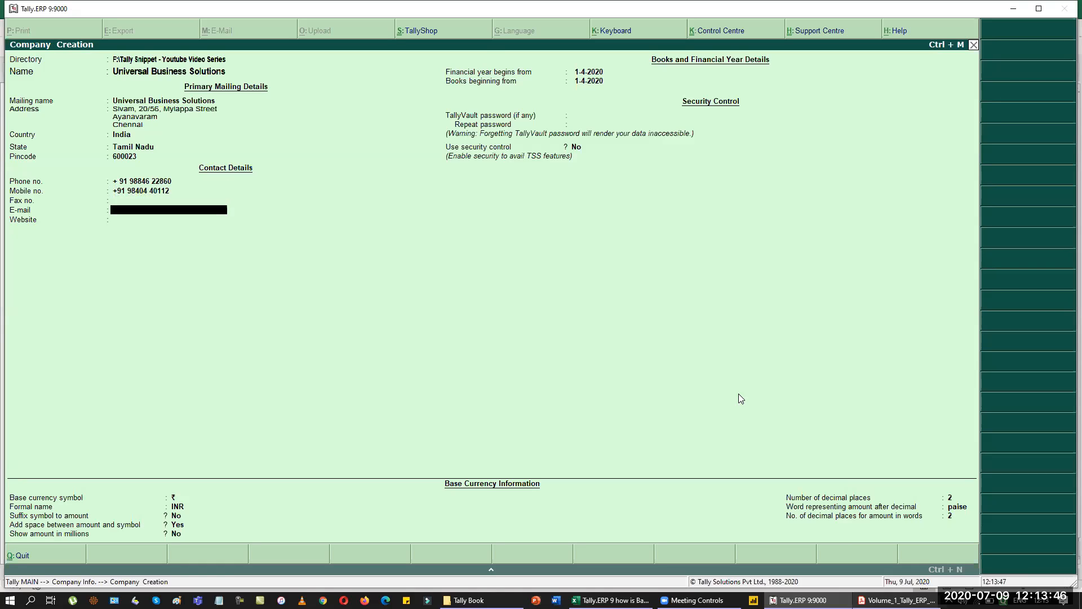
Add the company's e-mail address and website UBS.Com, then save the company.
key("Escape")
key("Return")
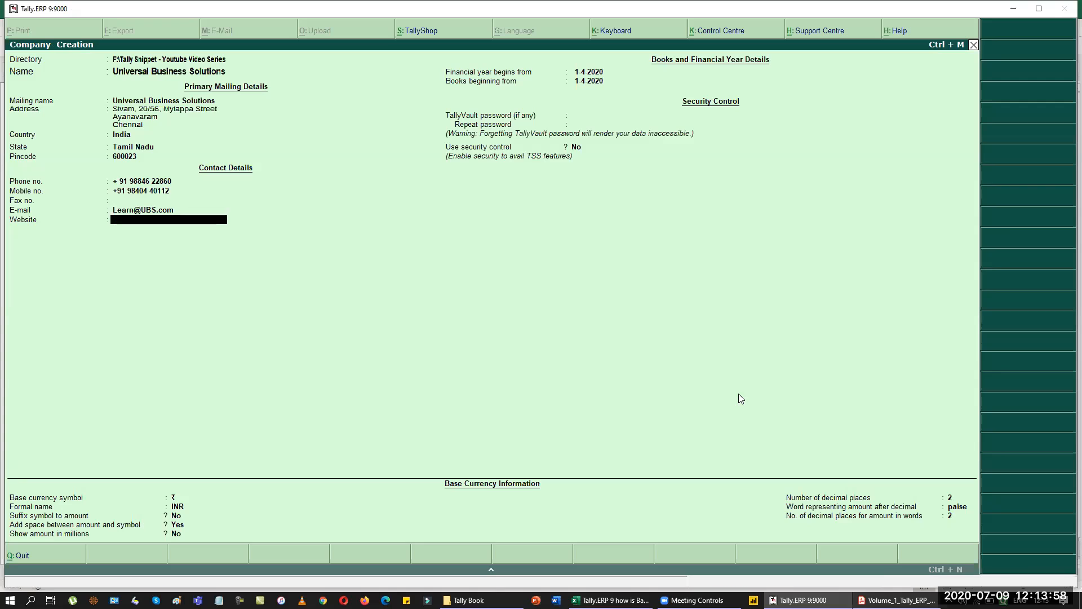
type("U")
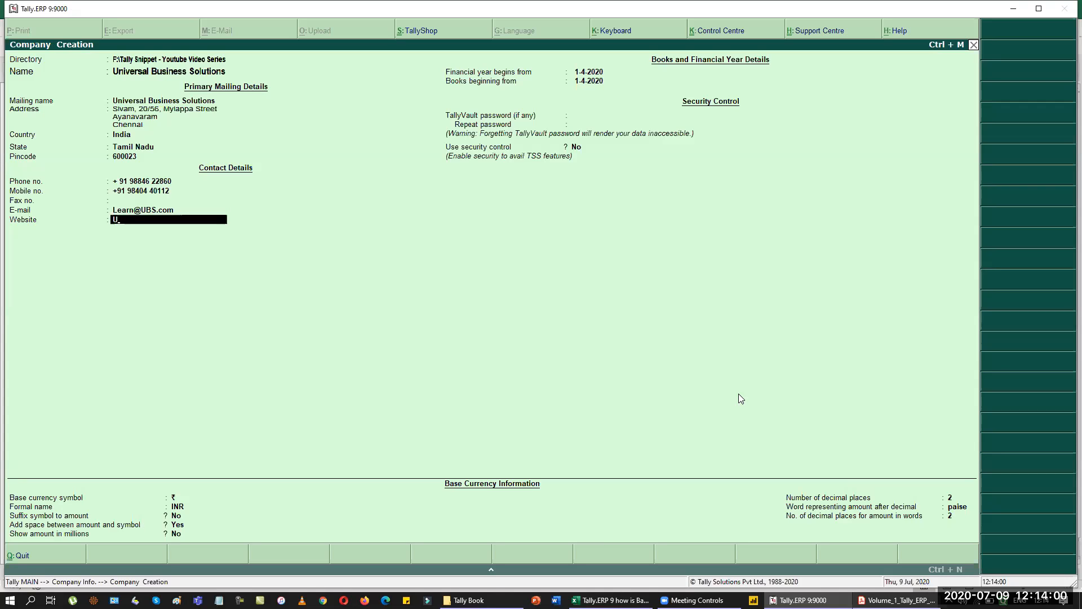
type("BS.Com")
key("Return")
key("Return")
key("Return")
key("Return")
key("Return")
key("Return")
key("Return")
key("Return")
key("Return")
key("Return")
key("Return")
key("Return")
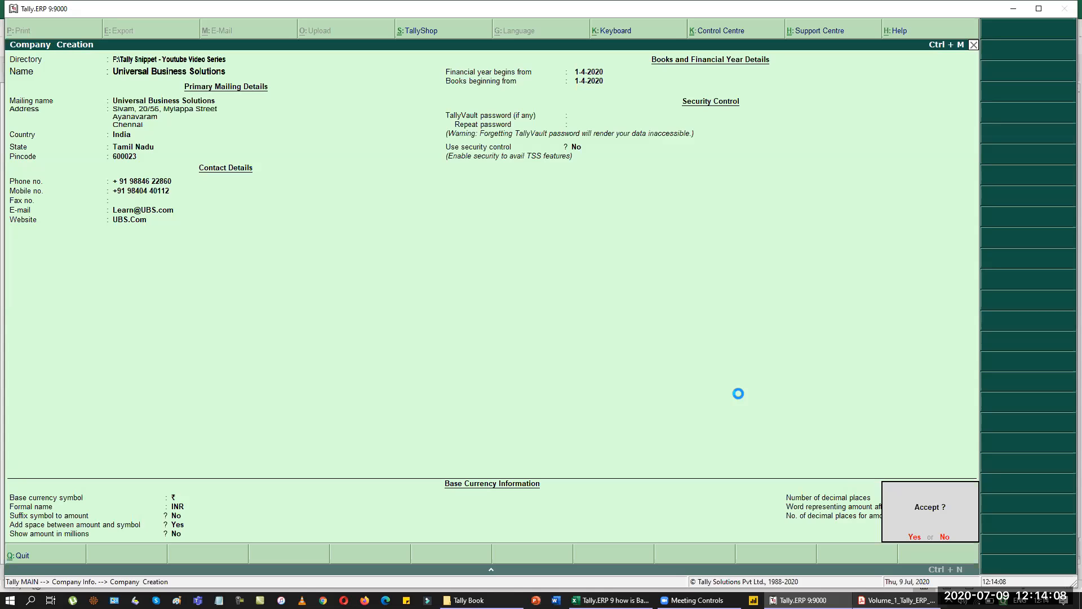
key("Return")
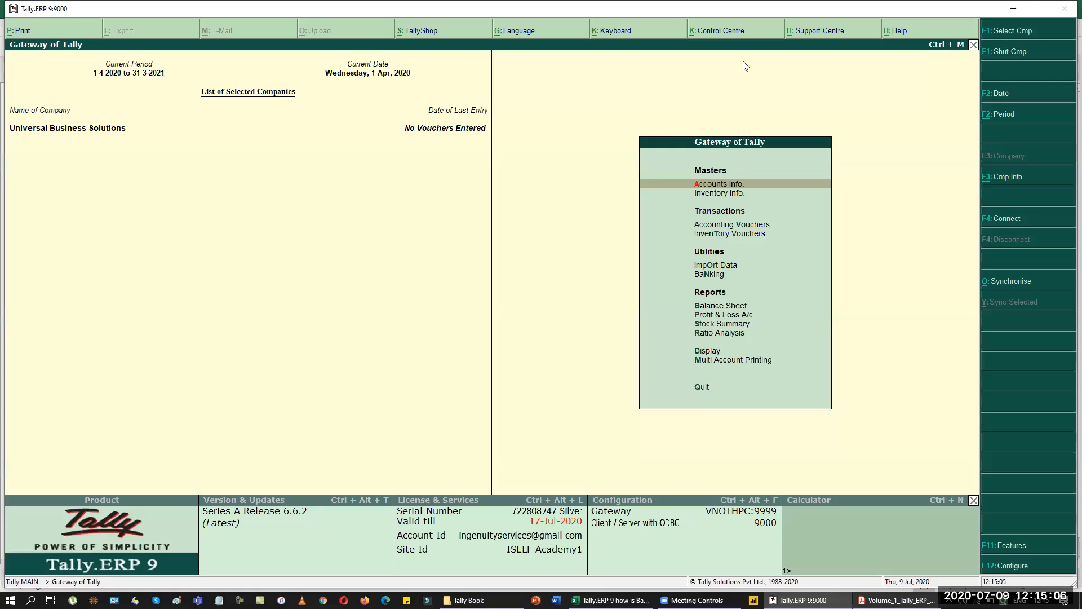
Start a new single ledger from Accounts Info > Ledgers named HDFC Bank.
key("Down")
key("Down")
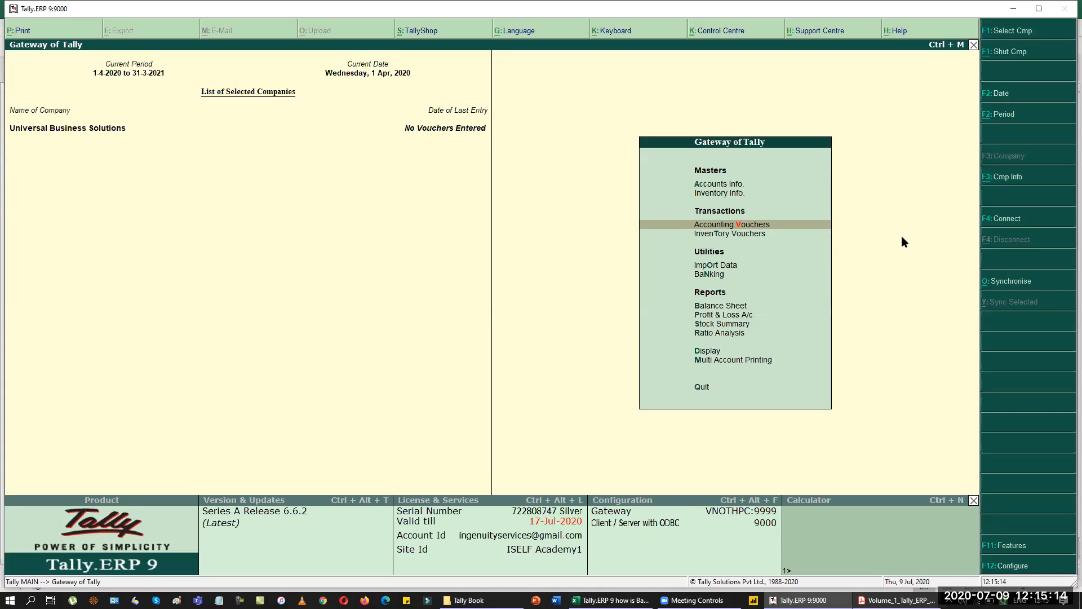
key("Up")
key("Up")
key("Return")
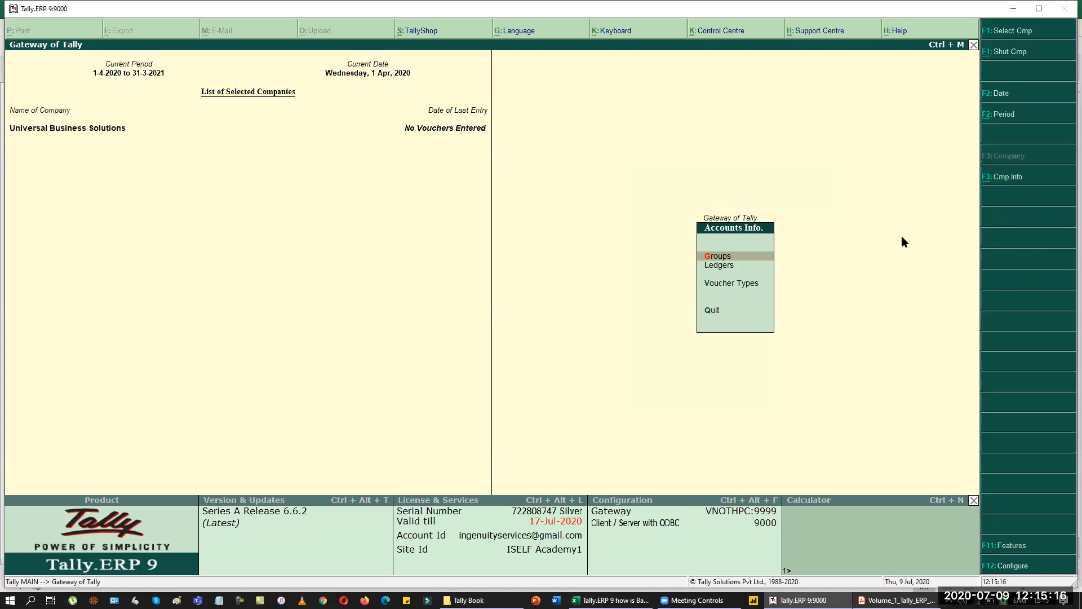
key("Down")
key("Return")
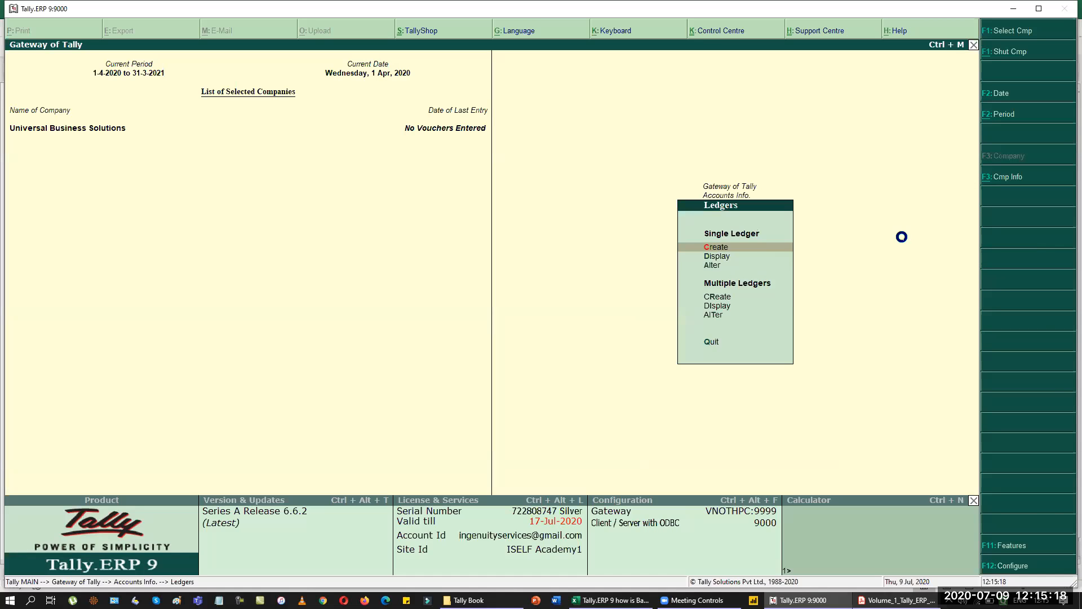
key("Return")
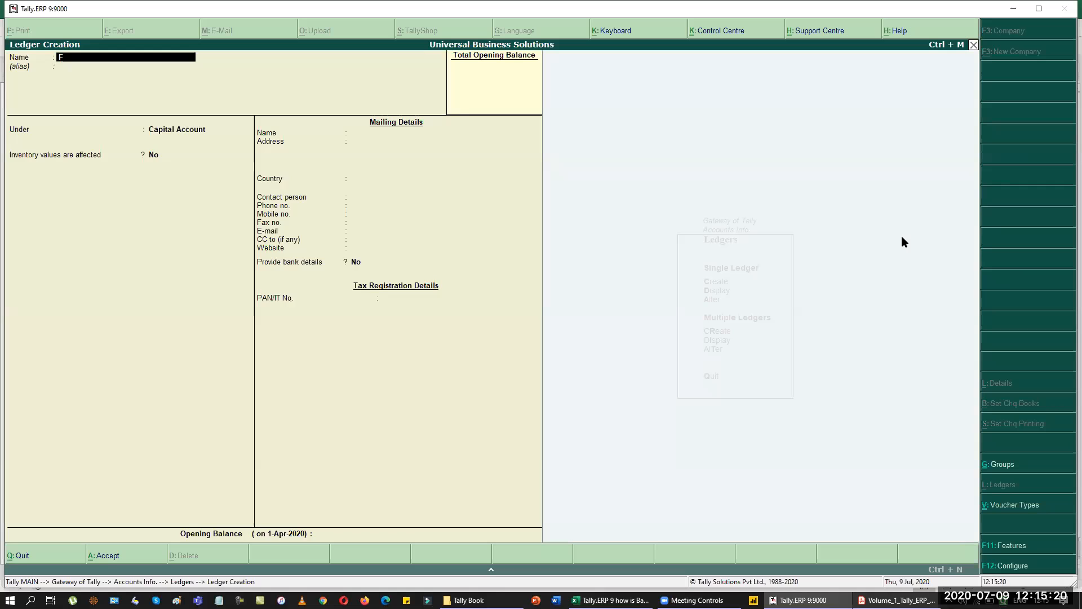
key("BackSpace")
type("HDFC Bank")
key("Return")
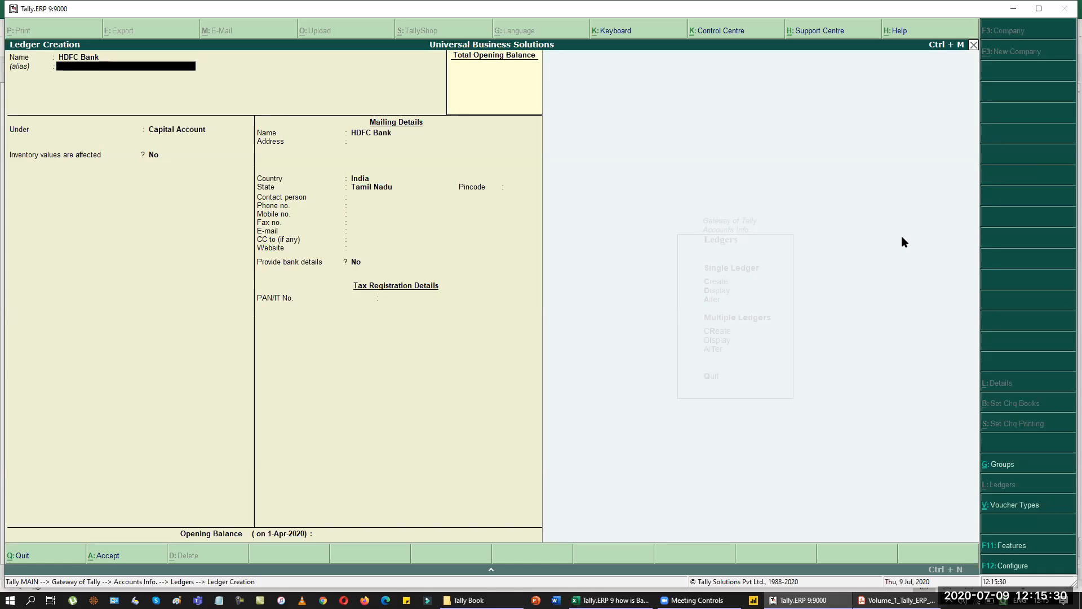
Place HDFC Bank under Bank Accounts, accept reconciliation date 1-Apr-2020, and switch to the reference files.
key("Return")
type("ba")
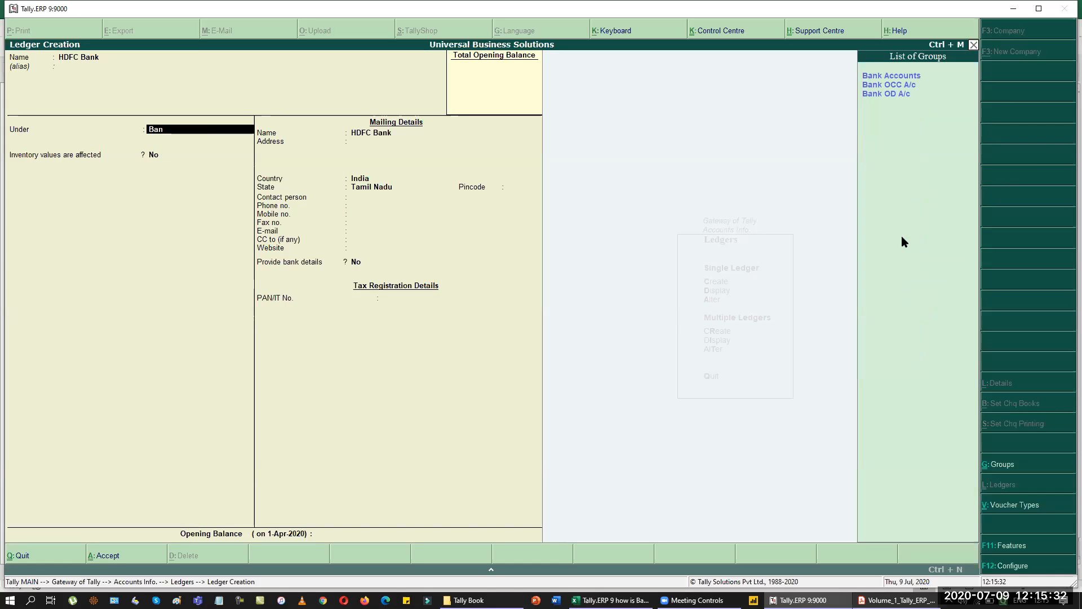
key("Return")
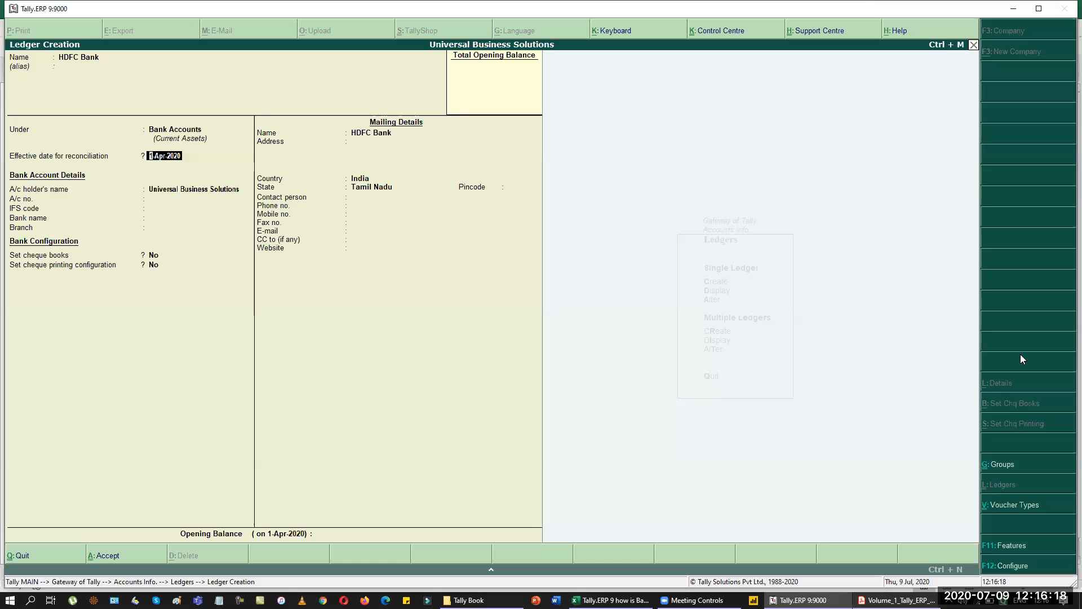
key("Return")
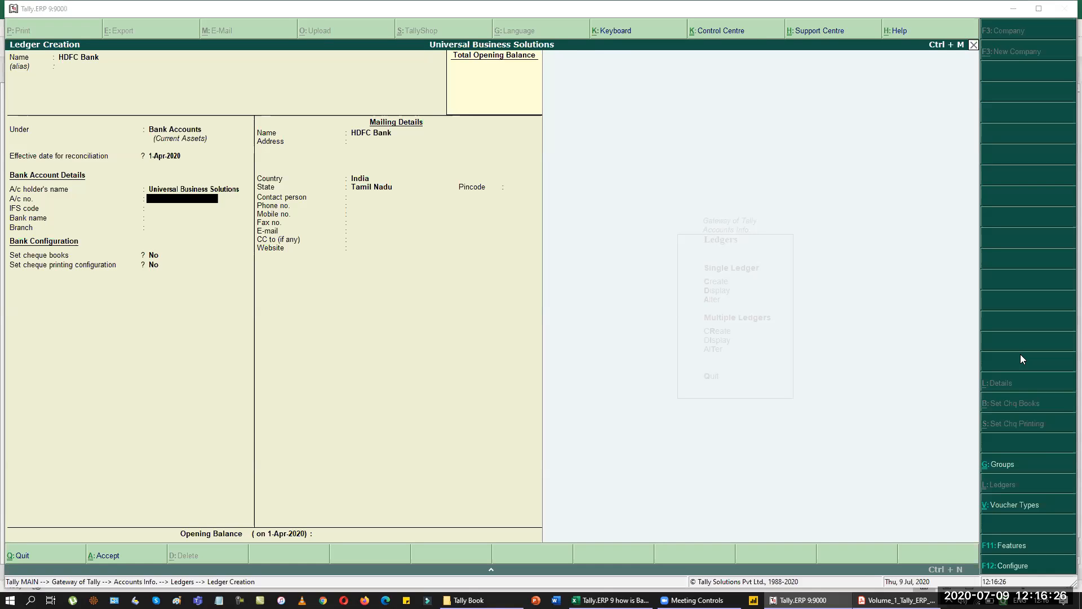
key("alt+Tab")
key("alt+Tab")
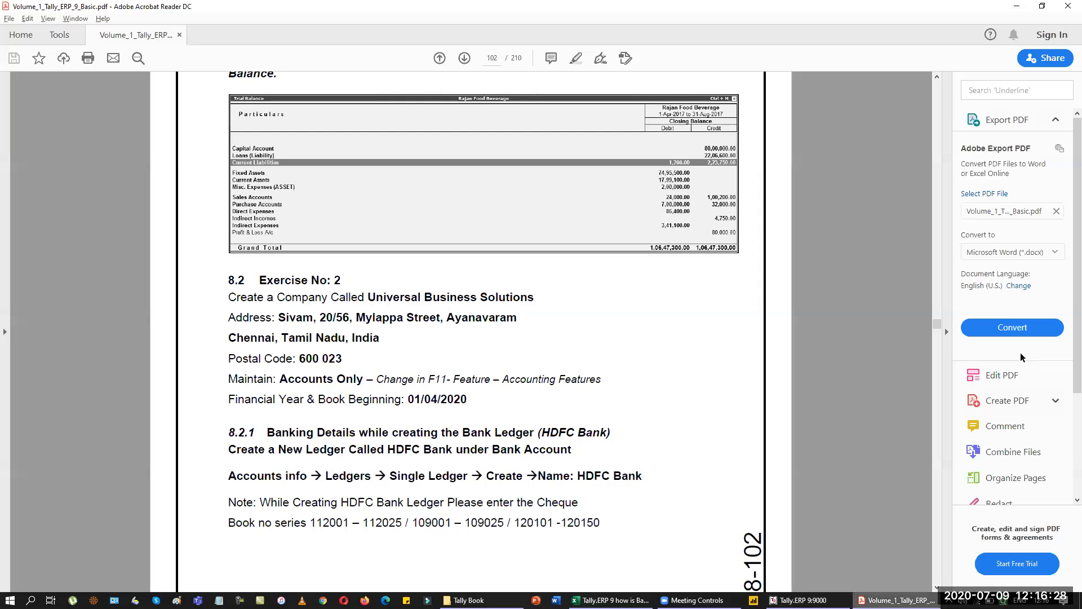
Scroll the PDF to the cheque range table on page 103, then return to the Tally ledger form.
key("Page_Down")
key("Page_Down")
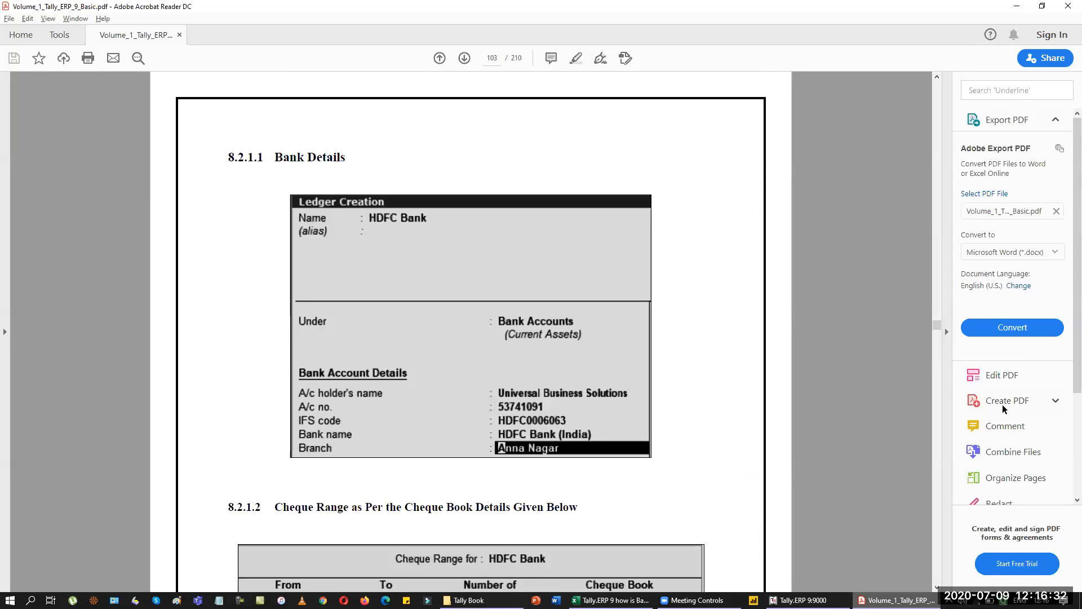
scroll(670, 346, "down", 1)
scroll(682, 342, "down", 3)
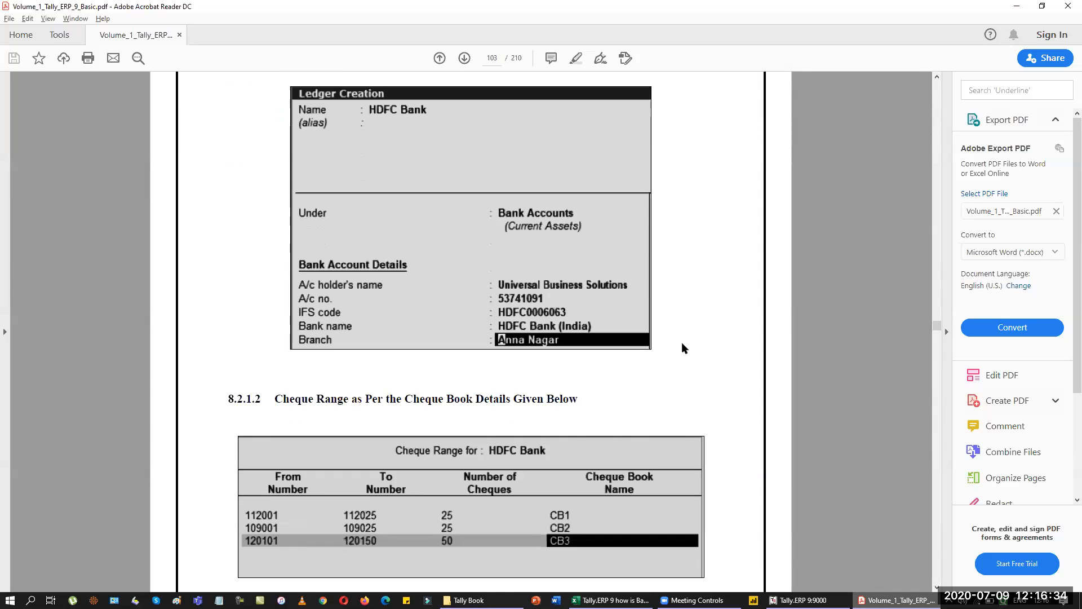
key("alt+Tab")
key("alt+Tab")
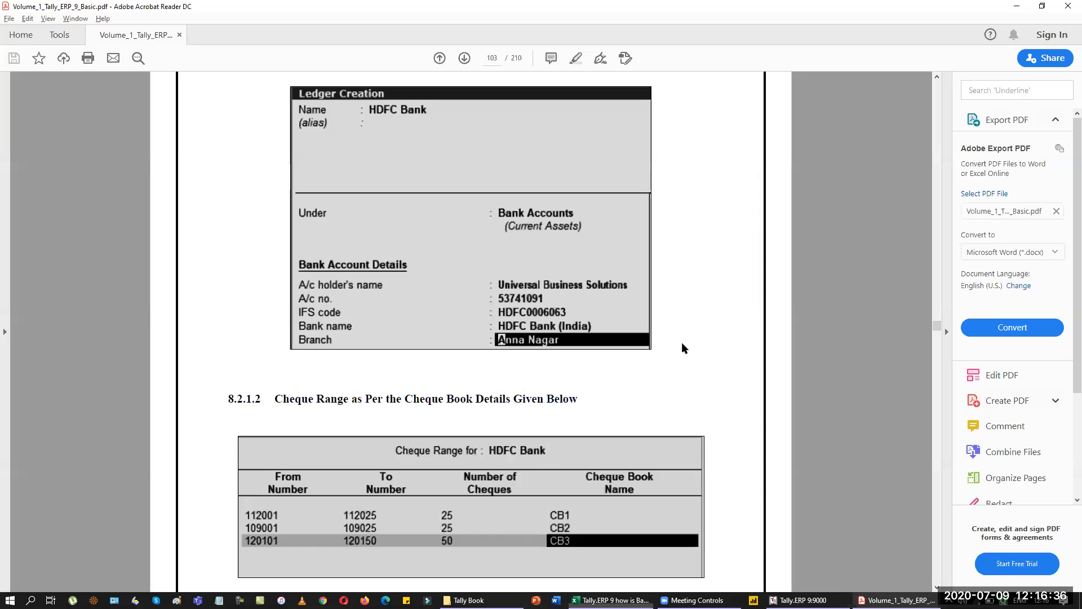
key("alt+Tab")
key("Tab")
key("alt+Tab")
key("Tab")
key("Tab")
key("Tab")
key("Tab")
key("Tab")
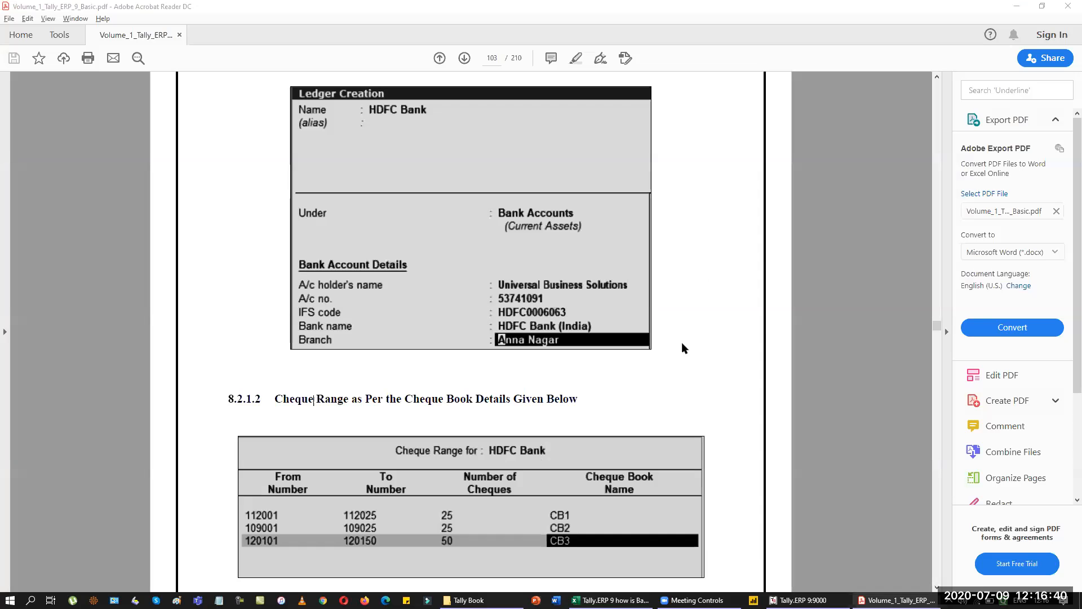
key("alt+Tab")
Enter the bank account number and IFS code HDFC0006063, checking the PDF guide.
key("Escape")
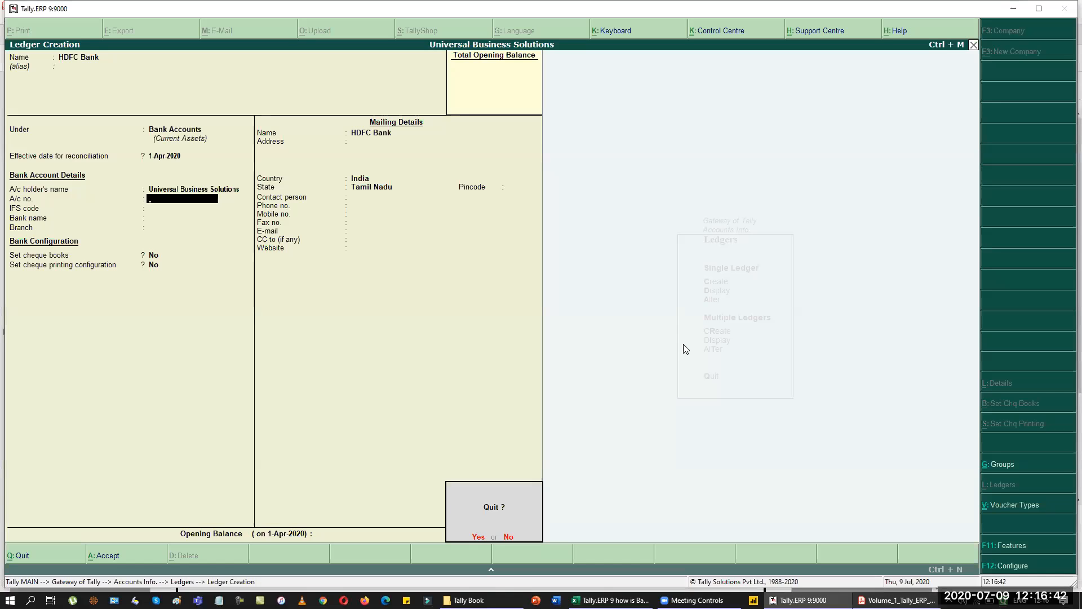
type("n5")
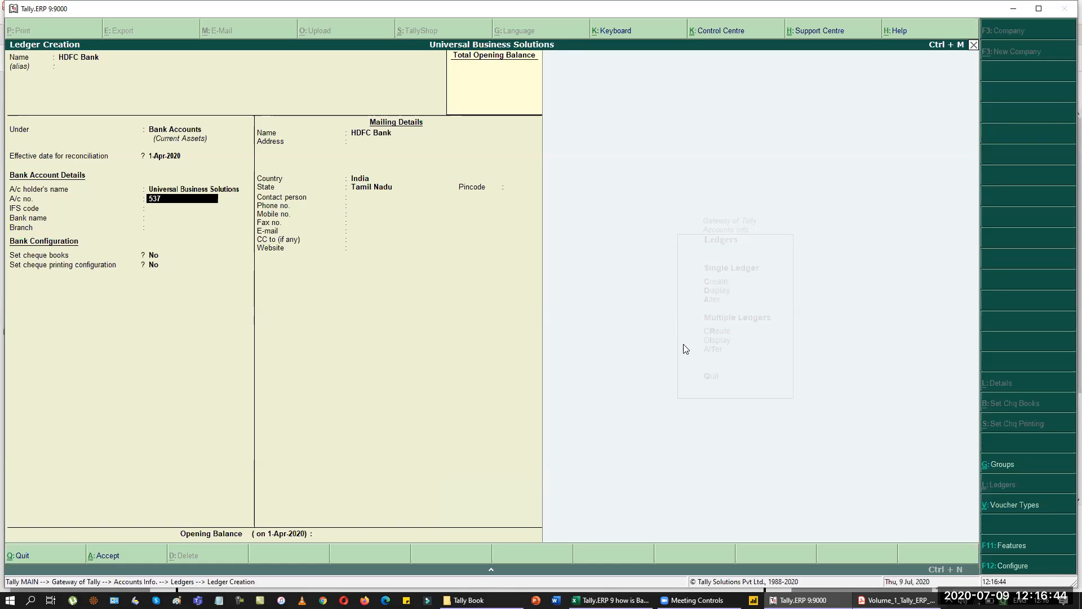
key("alt+Tab")
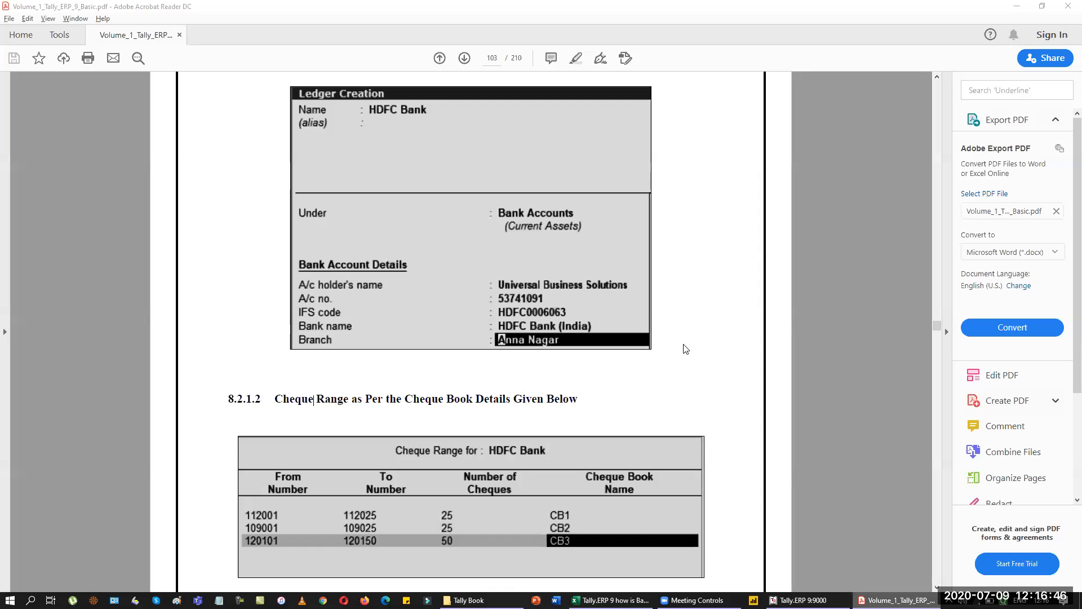
key("alt+Tab")
key("alt+Tab")
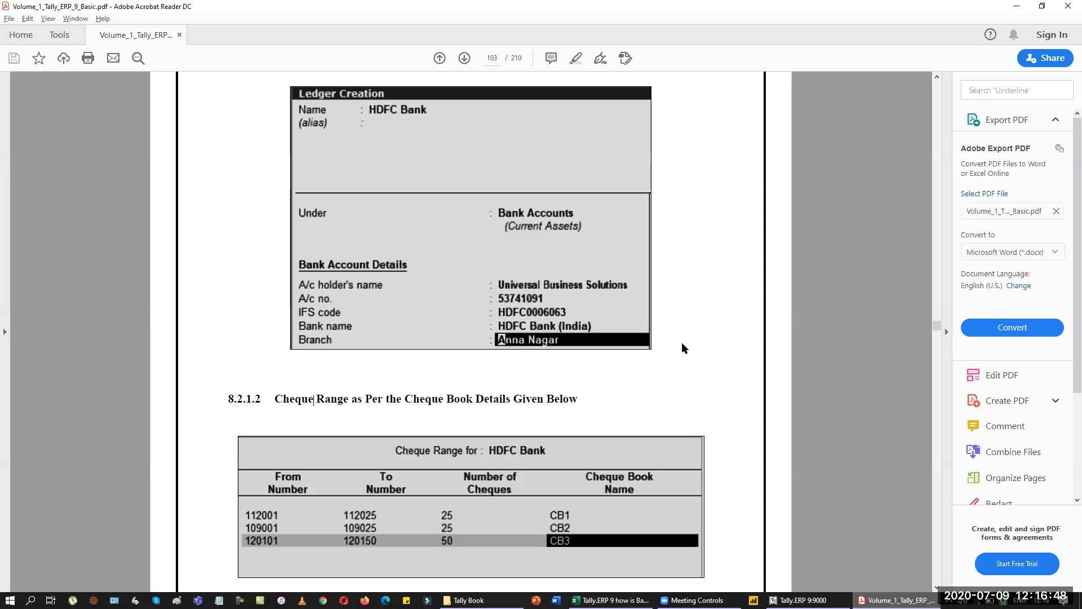
key("alt+Tab")
type("HDFC")
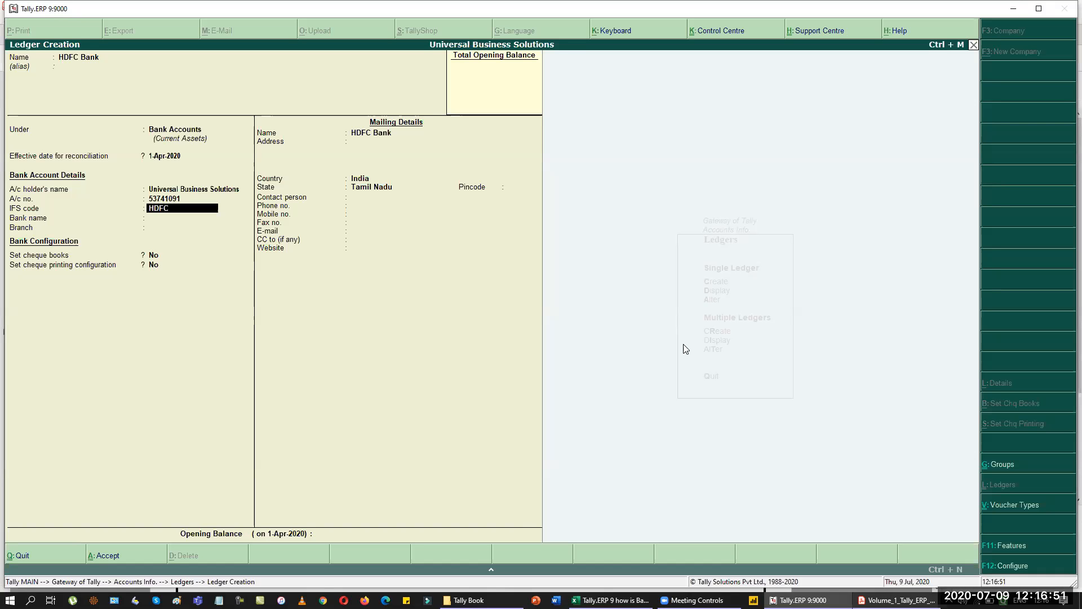
key("alt+Tab")
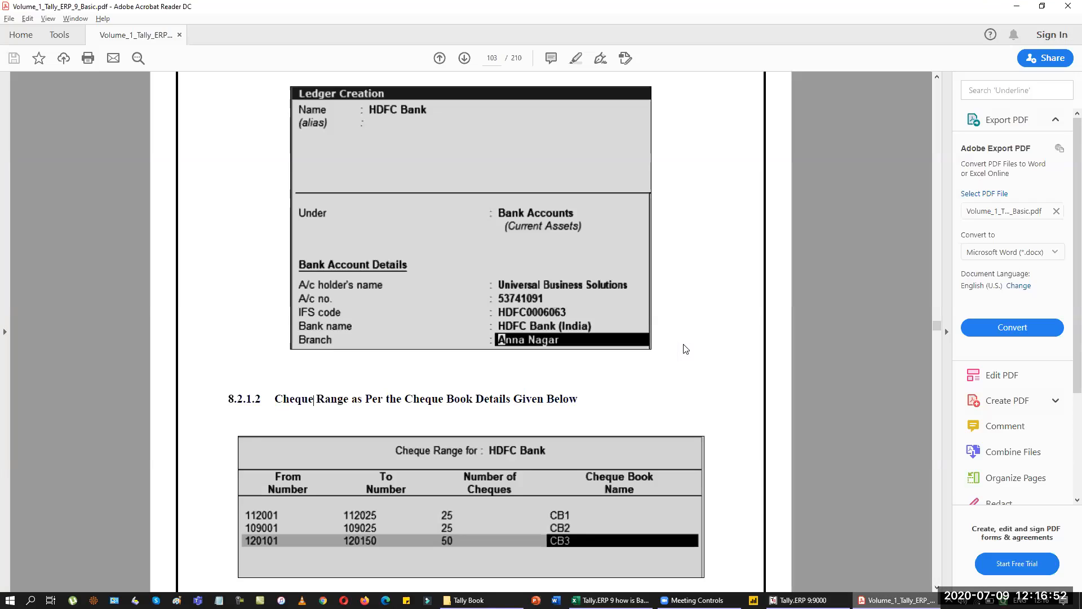
key("alt+Tab")
type("000606")
key("alt+Tab")
key("alt+Tab")
key("Return")
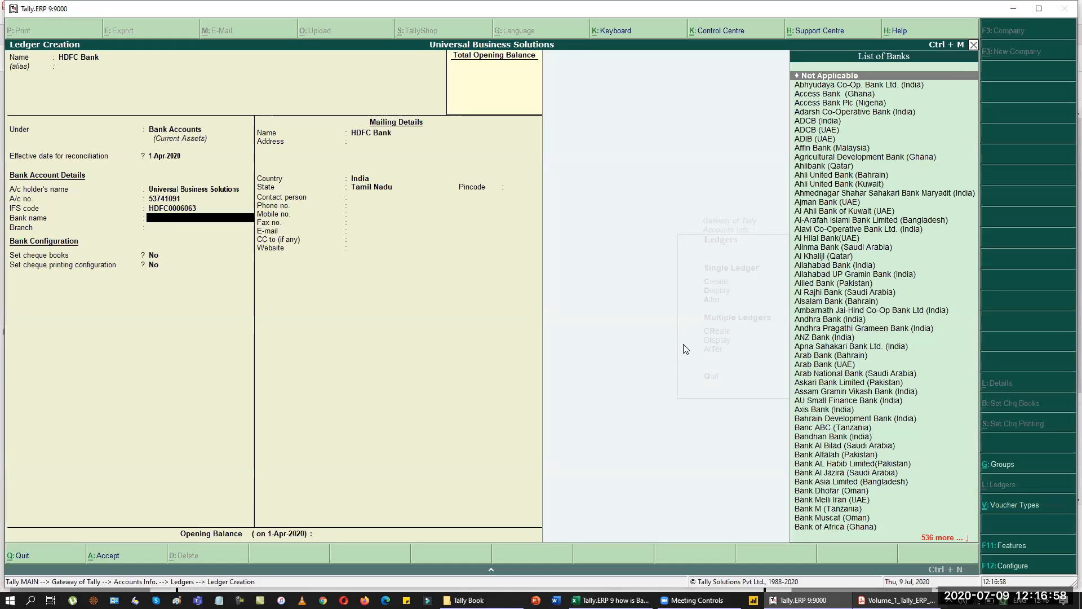
Choose bank HDFC Bank (India), branch Anna Nagar, and turn on cheque books.
type("Hdf")
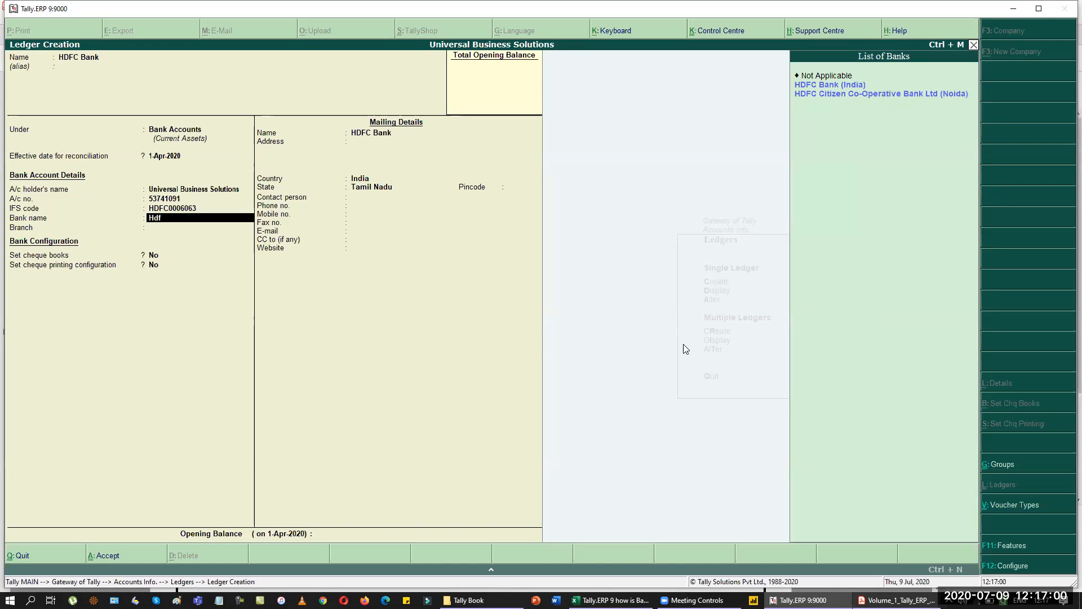
key("Down")
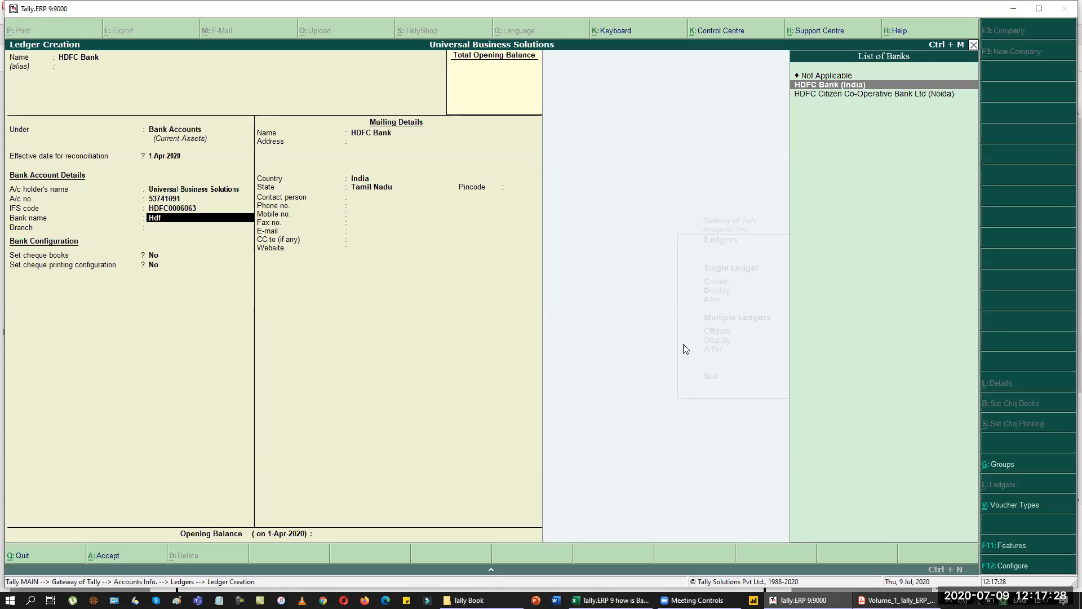
key("Return")
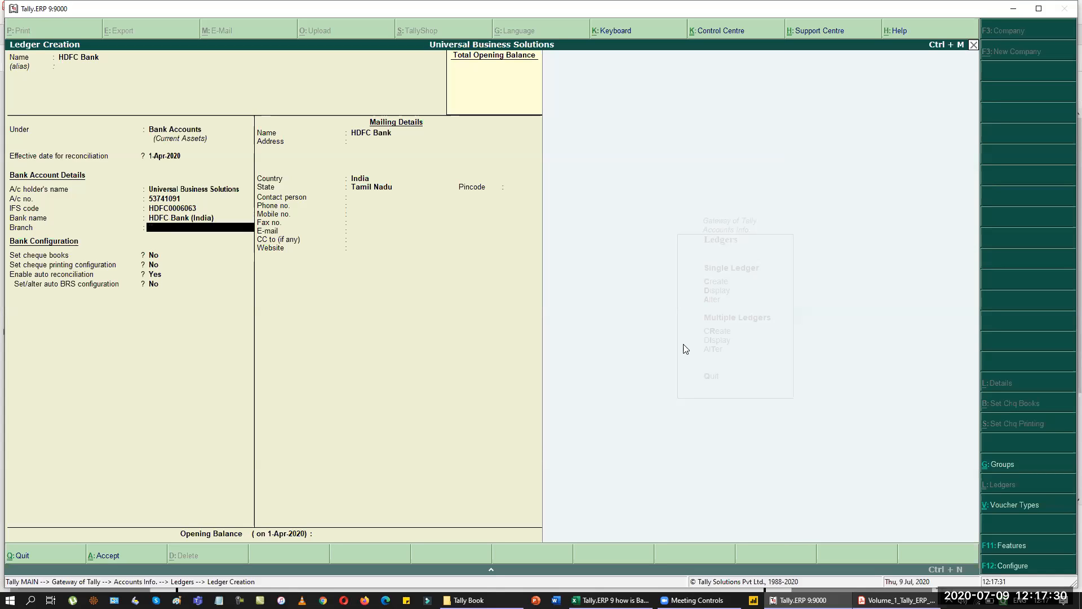
key("alt+Tab")
key("alt+Tab")
type("Anna Nagar")
key("Return")
key("y")
key("Return")
key("alt+Tab")
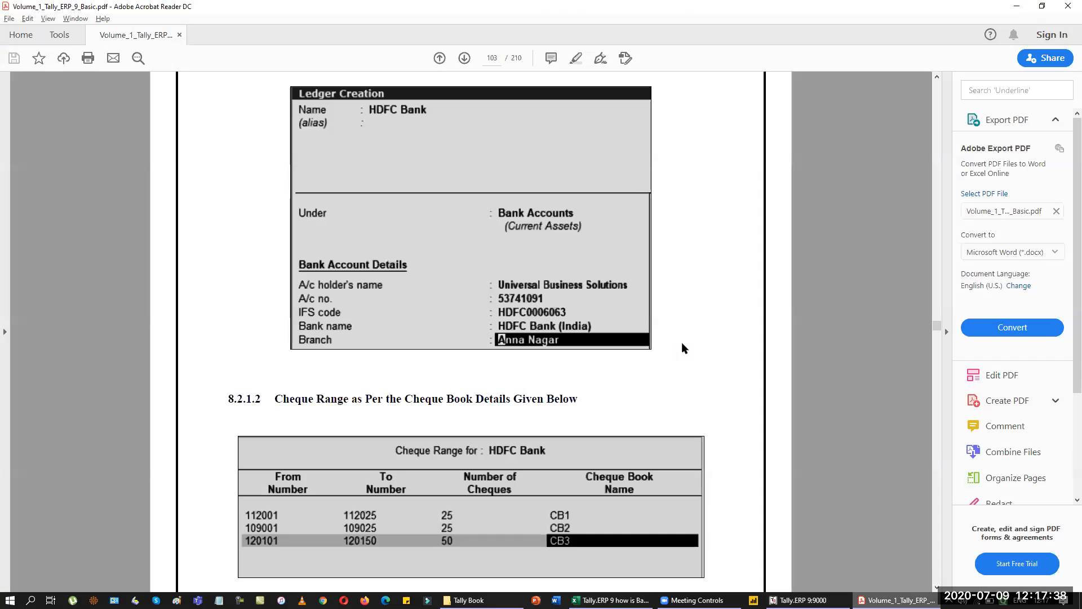
key("alt+Tab")
Add the first cheque range 112001–112025 as book CB1.
type("112001")
key("Return")
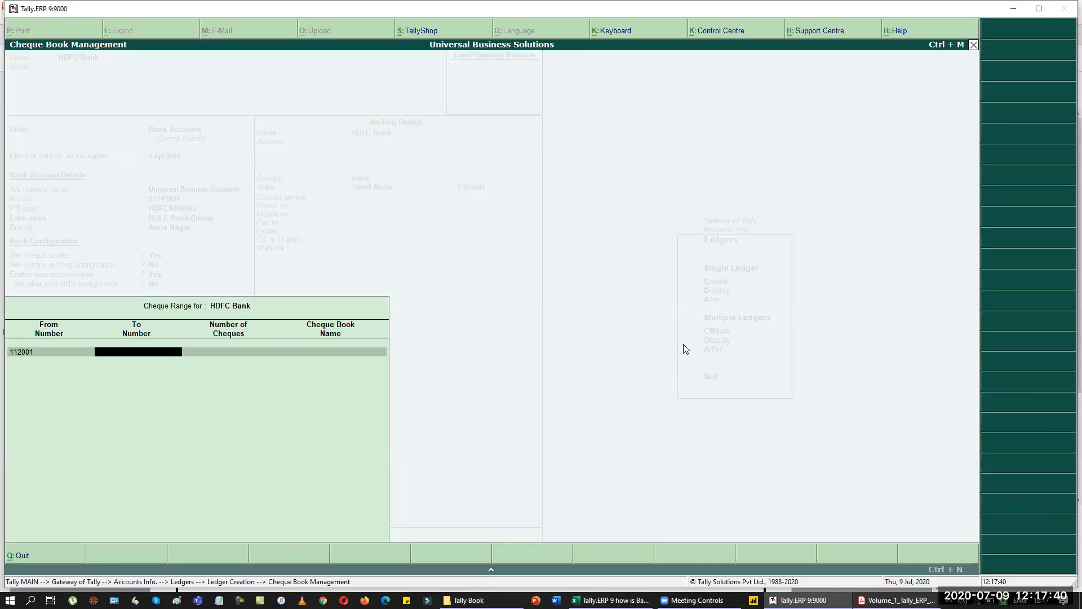
key("alt+Tab")
key("alt+Tab")
type("112025")
key("Return")
key("Return")
type("CB1")
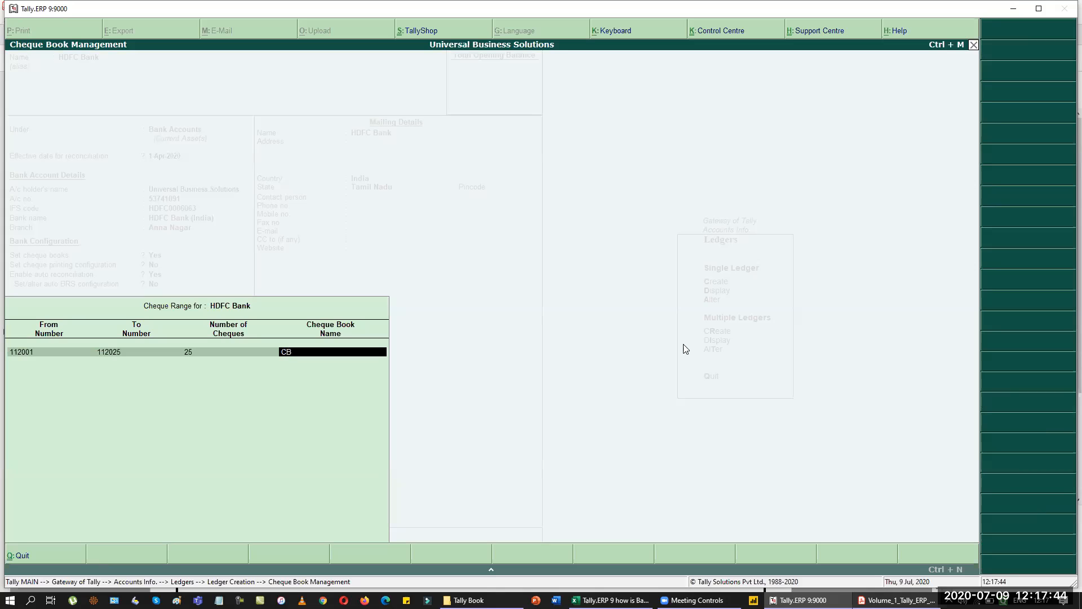
Add the second cheque range 109001–109025 as book CB2.
key("Return")
key("alt+Tab")
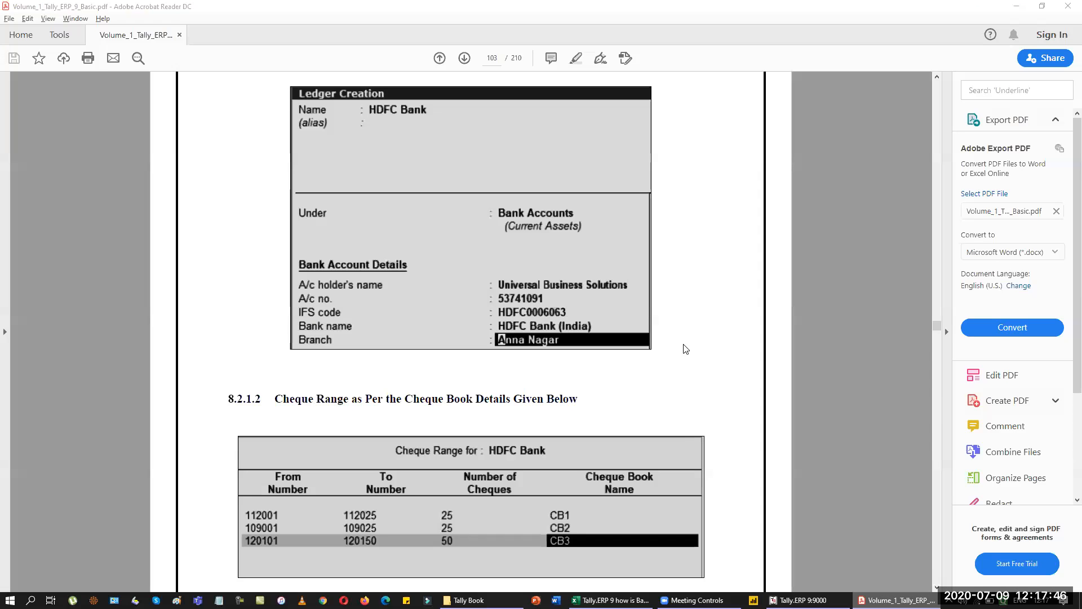
key("alt+Tab")
type("109001")
key("Return")
key("alt+Tab")
key("alt+Tab")
type("109")
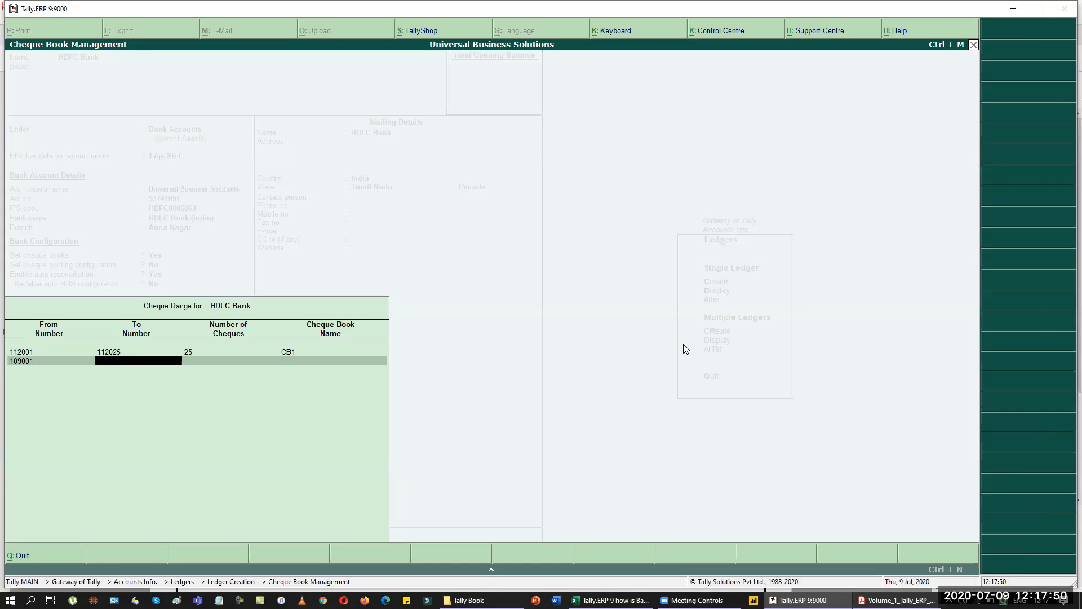
type("025")
key("Return")
key("Return")
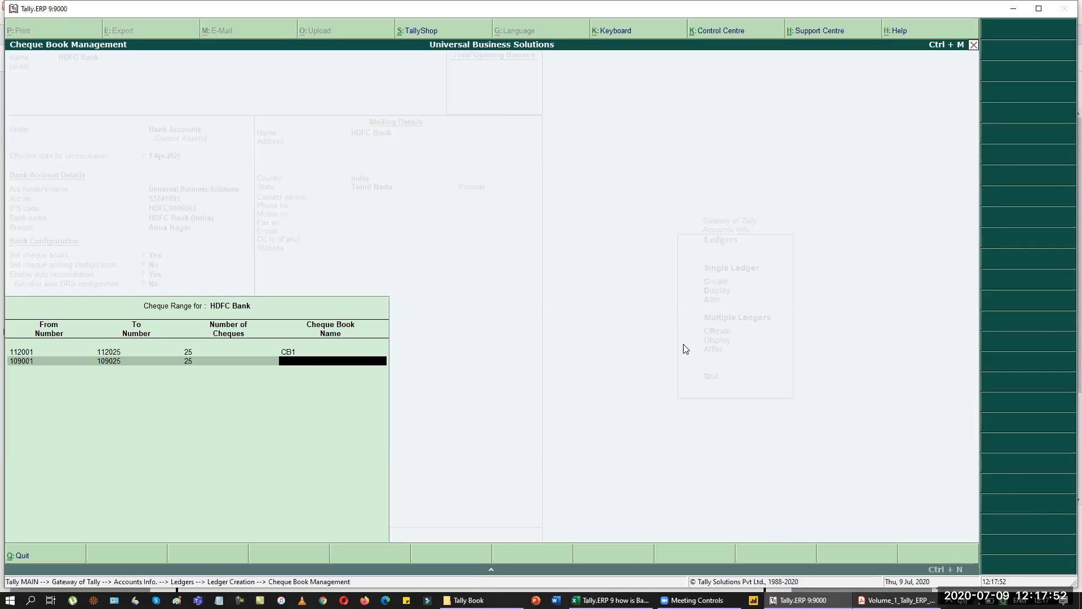
key("alt+Tab")
key("alt+Tab")
type("CB2")
Enter the third cheque range from 120101 to 120150.
key("Return")
key("alt+Tab")
key("alt+Tab")
type("12010")
key("Return")
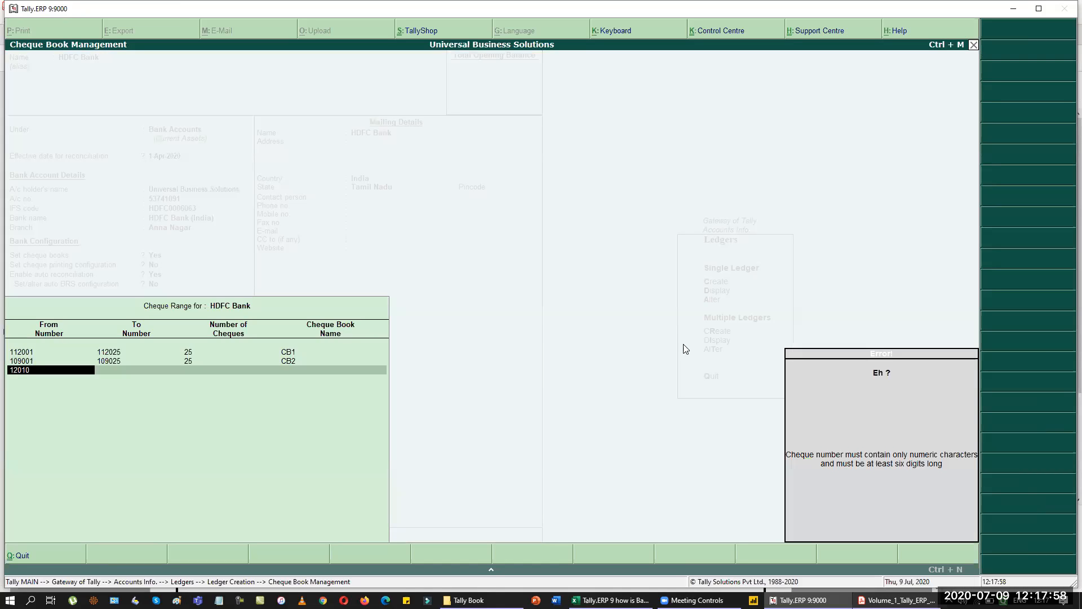
key("Escape")
type("1")
key("Return")
key("alt+Tab")
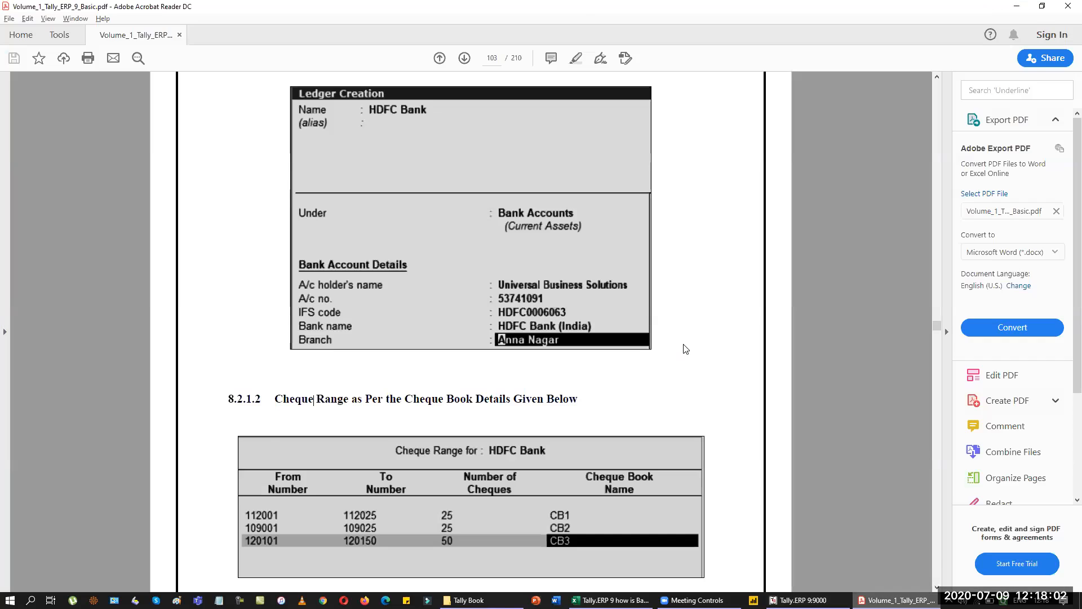
key("alt+Tab")
type("120")
key("Return")
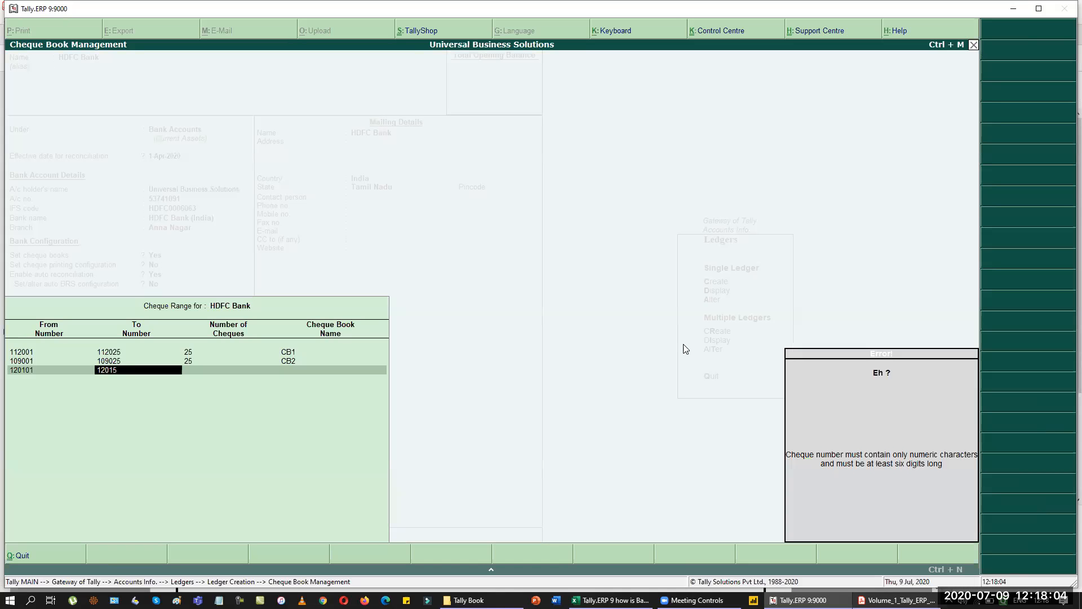
type("15")
key("Escape")
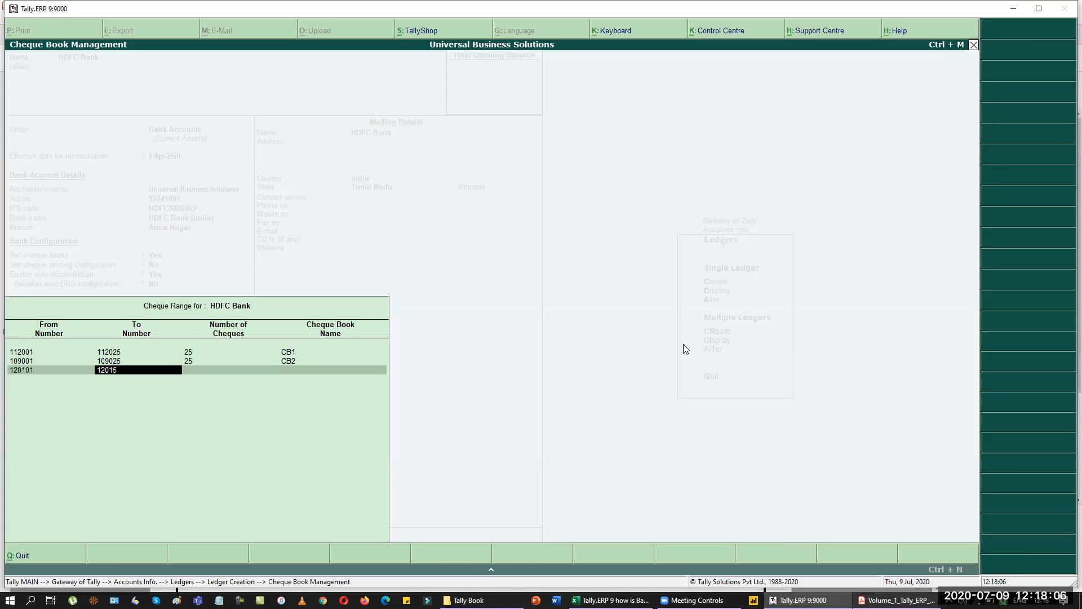
type("0")
key("Return")
key("Return")
Confirm 50 cheques for the third range and name the book CB3.
type("CB3")
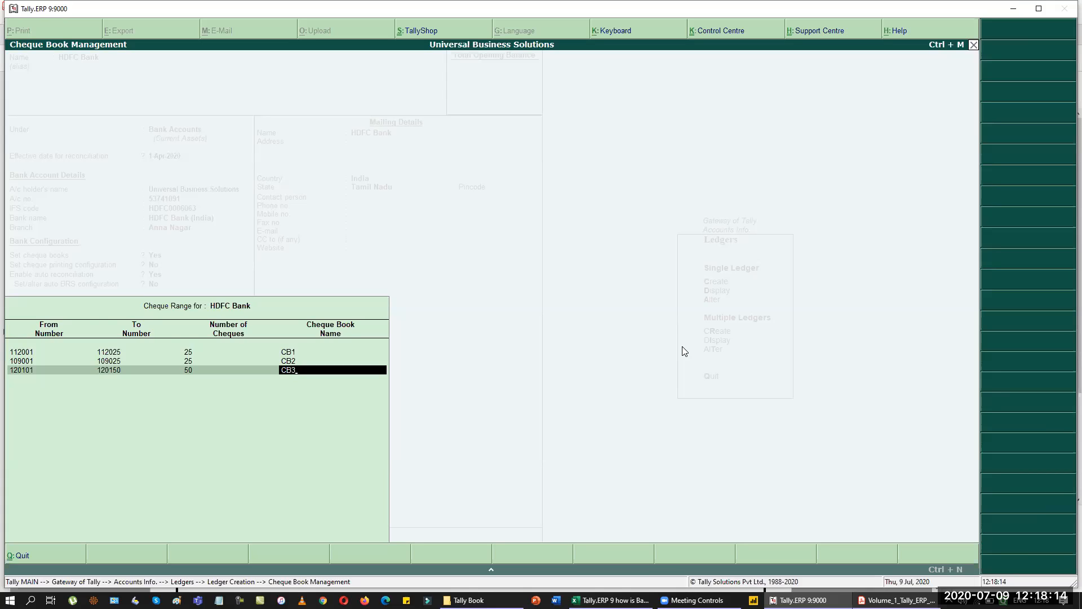
key("BackSpace")
key("BackSpace")
key("BackSpace")
key("BackSpace")
key("BackSpace")
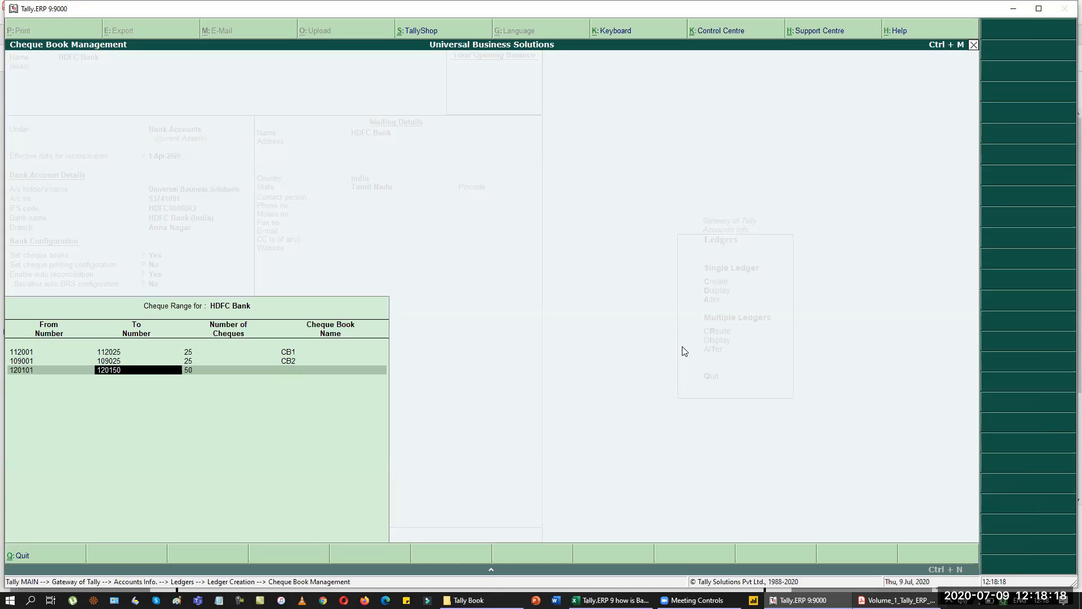
key("Return")
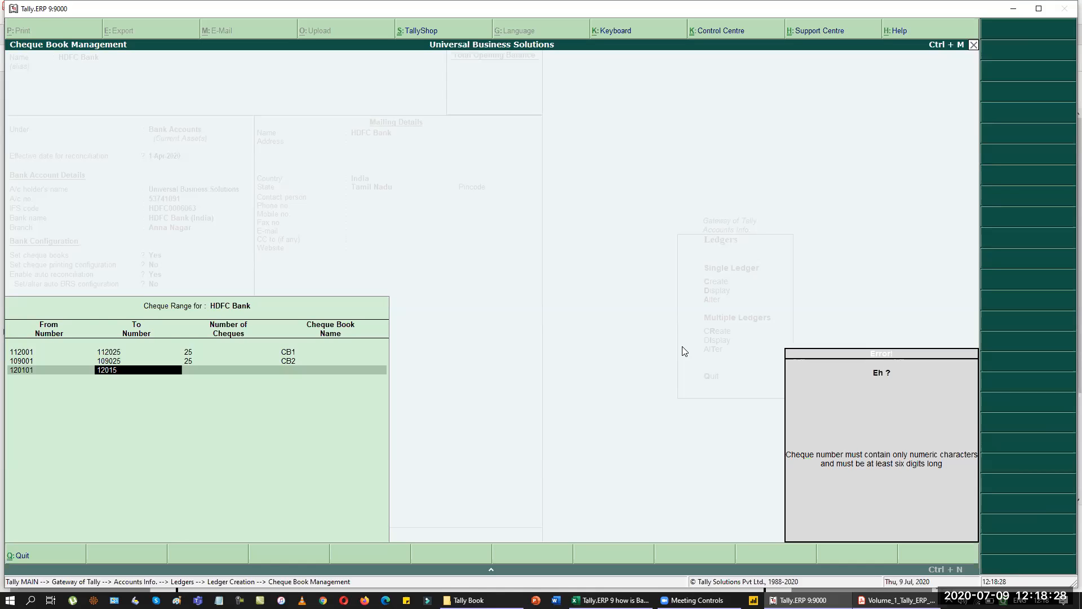
type("0")
key("Return")
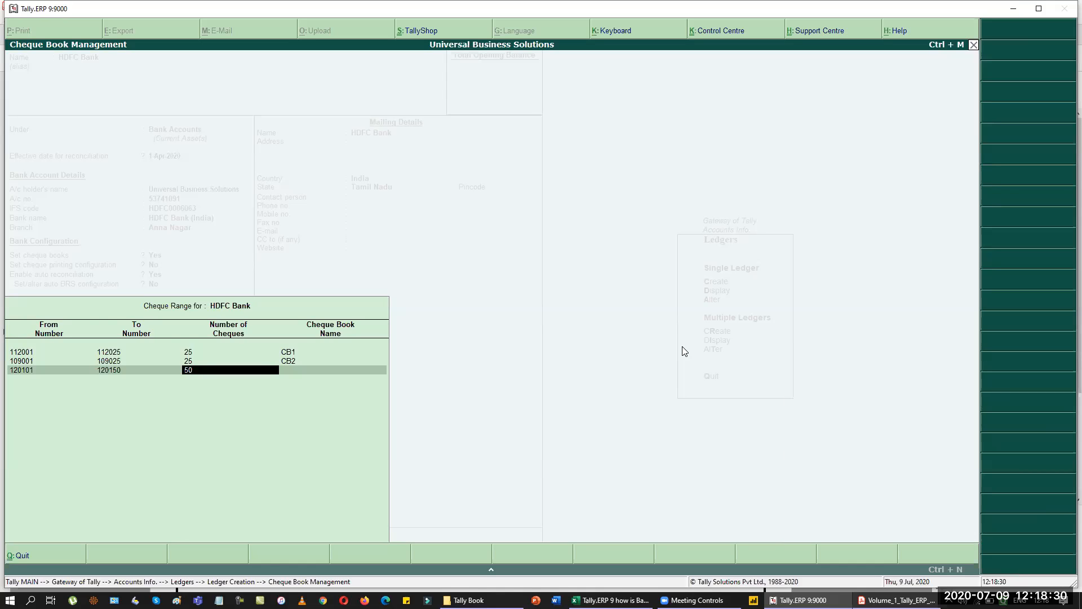
key("Return")
type("CB3")
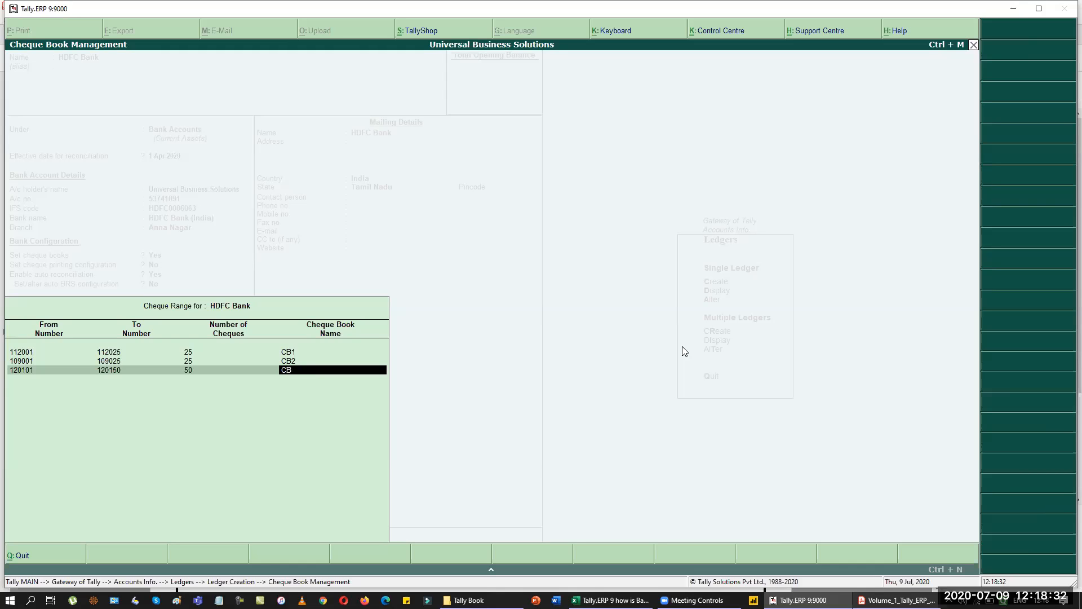
key("Return")
key("Return")
key("Return")
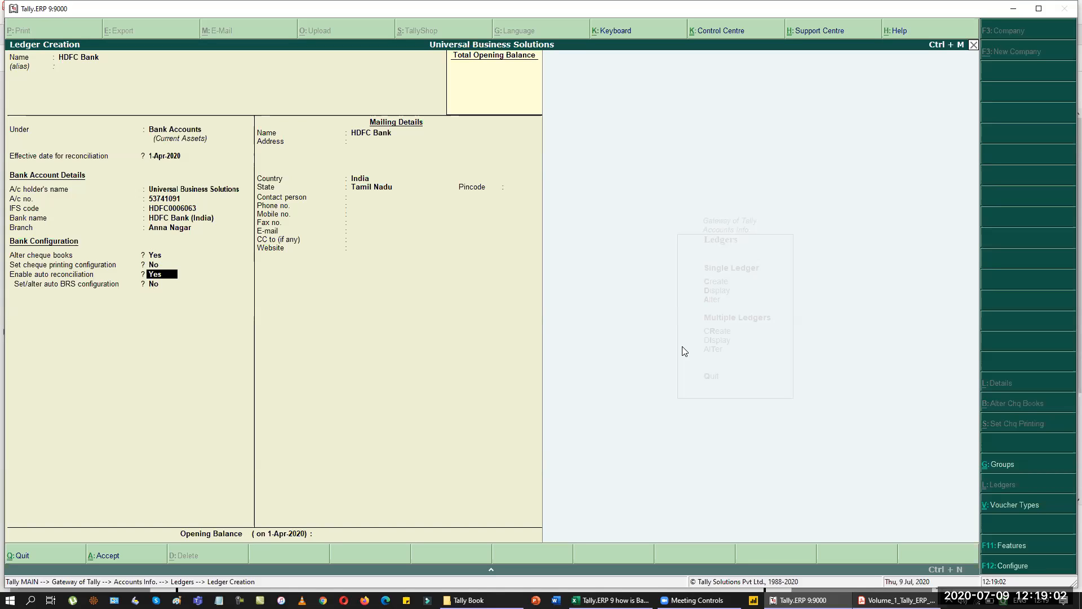
Save the HDFC Bank ledger with auto reconciliation set to No.
key("n")
key("Return")
key("Return")
key("Return")
key("Return")
key("Return")
key("Return")
key("Return")
key("Return")
key("Return")
key("Return")
key("Return")
key("Return")
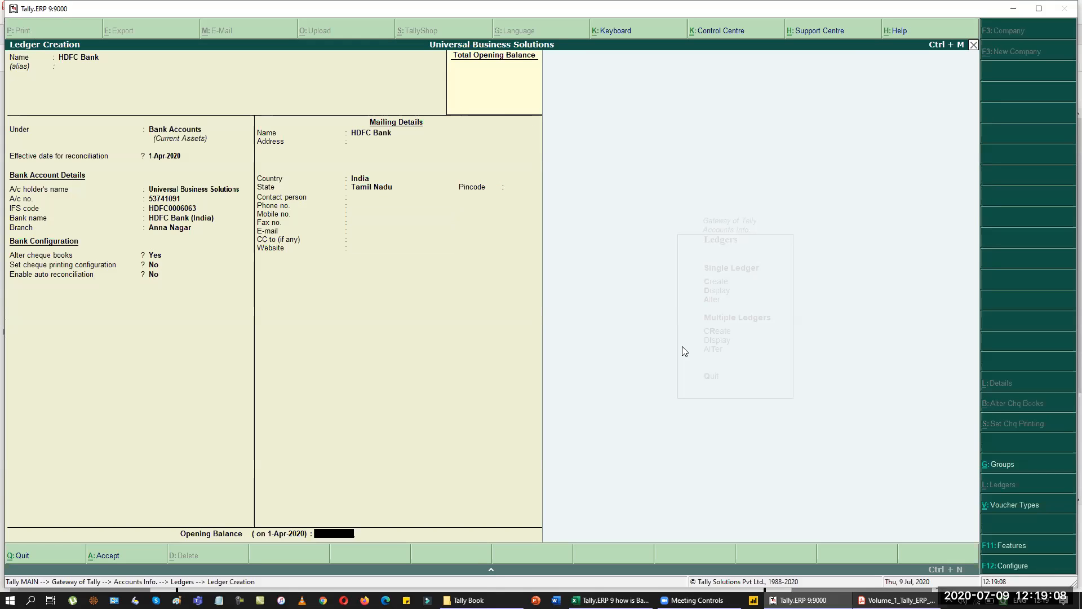
key("Return")
key("Return")
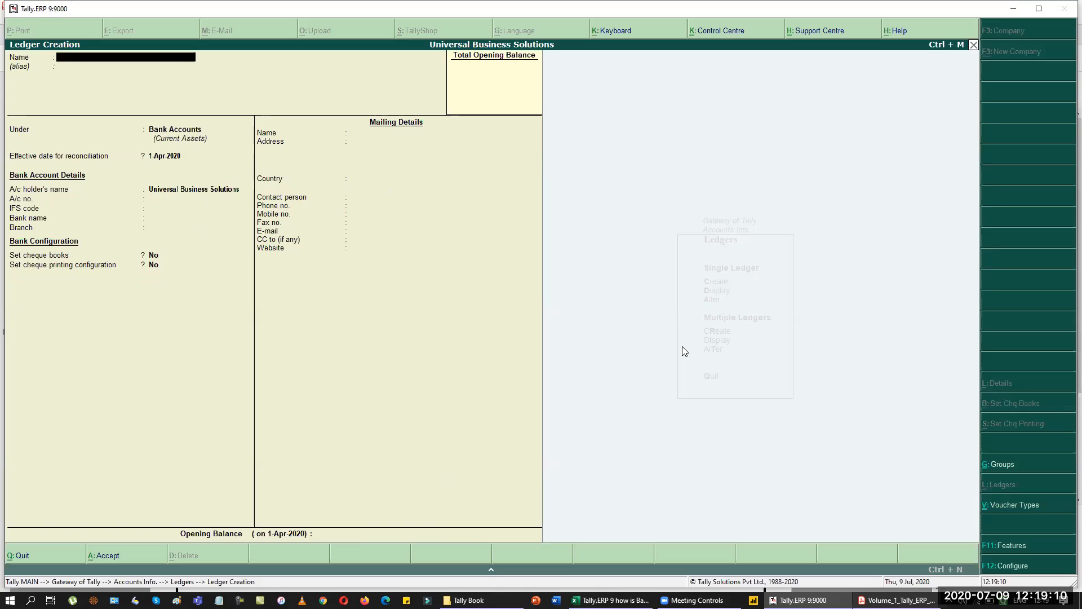
key("Escape")
key("Return")
Go back to Gateway of Tally, open Accounting Vouchers, and switch to the Tally guide PDF.
key("Escape")
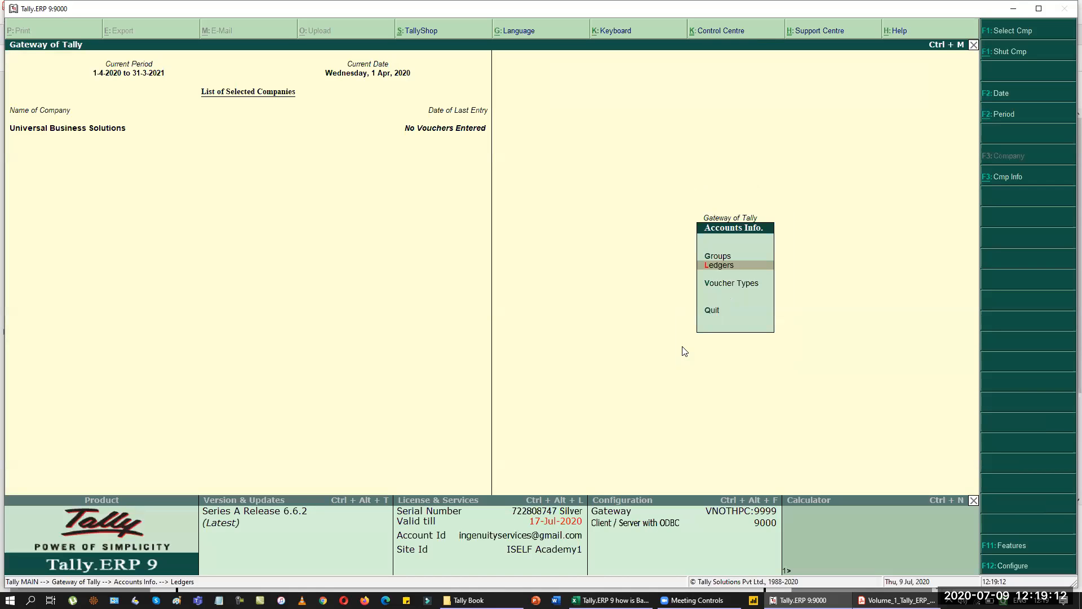
key("Escape")
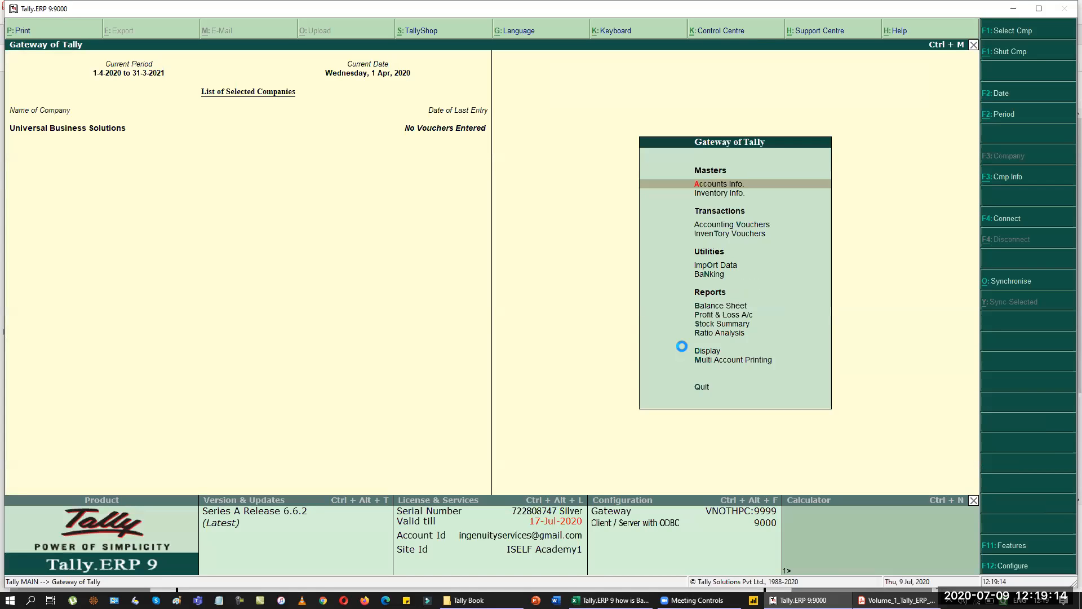
key("v")
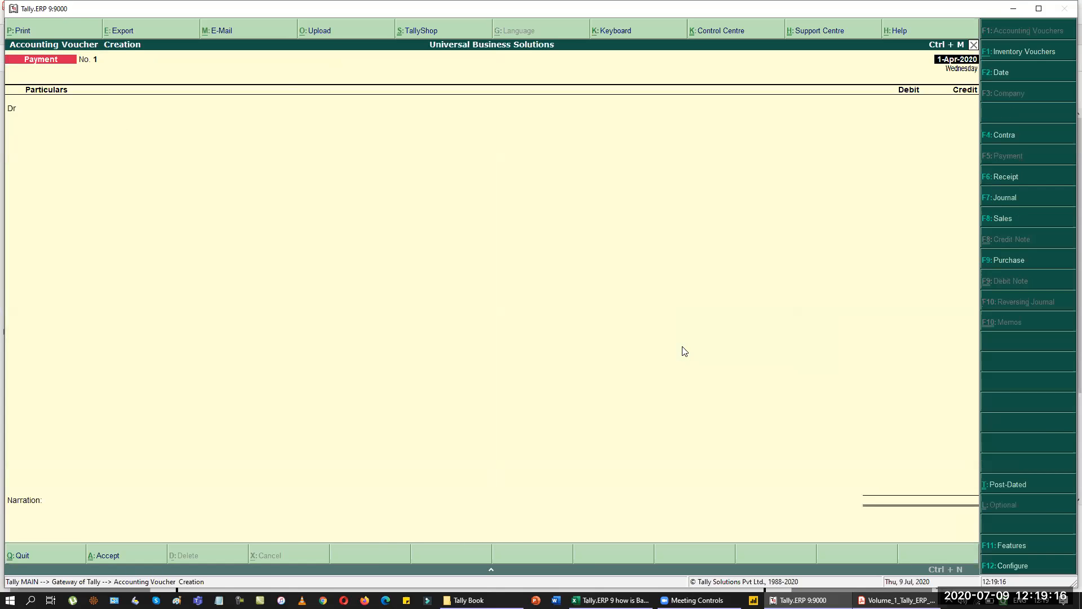
key("alt+Tab")
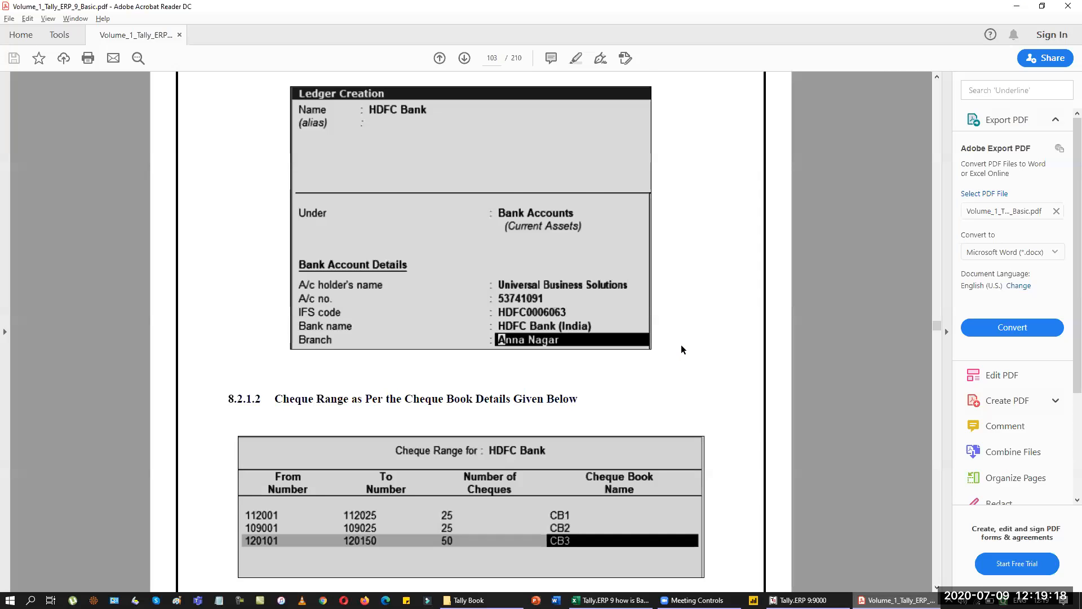
Show page 104's 2019-2020 Universal Business Solution transactions table at 100% zoom, then return to Tally.
scroll(681, 346, "down", 5)
scroll(682, 345, "down", 9)
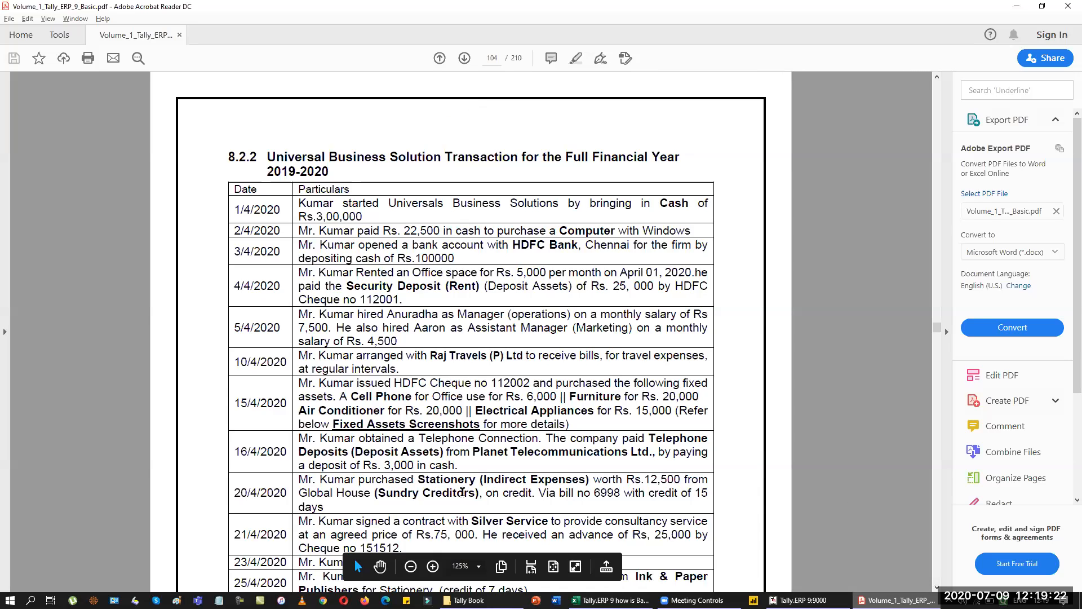
left_click(411, 570)
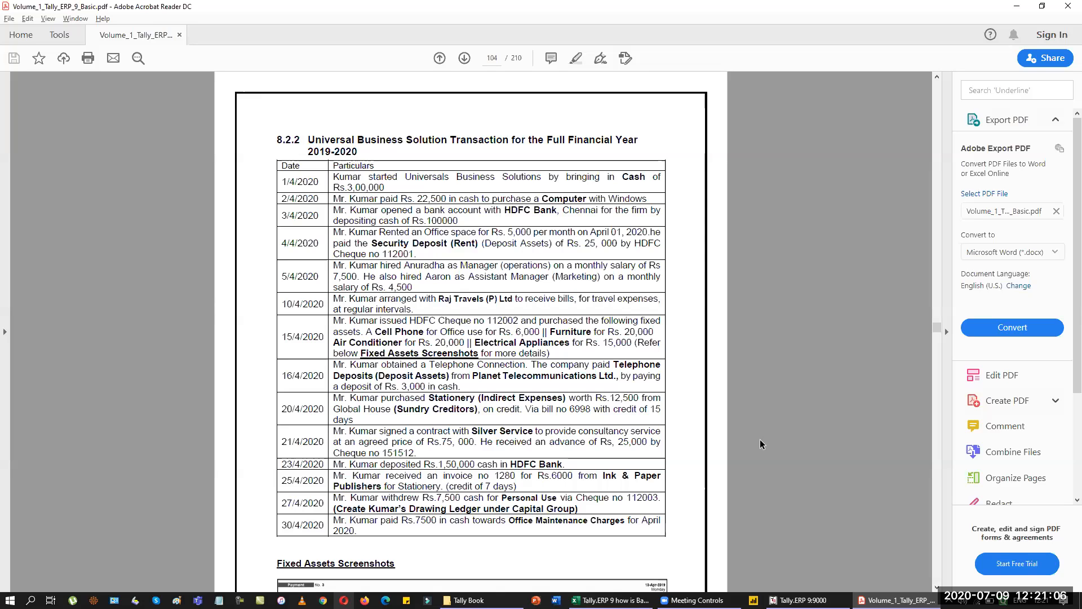
key("alt+Tab")
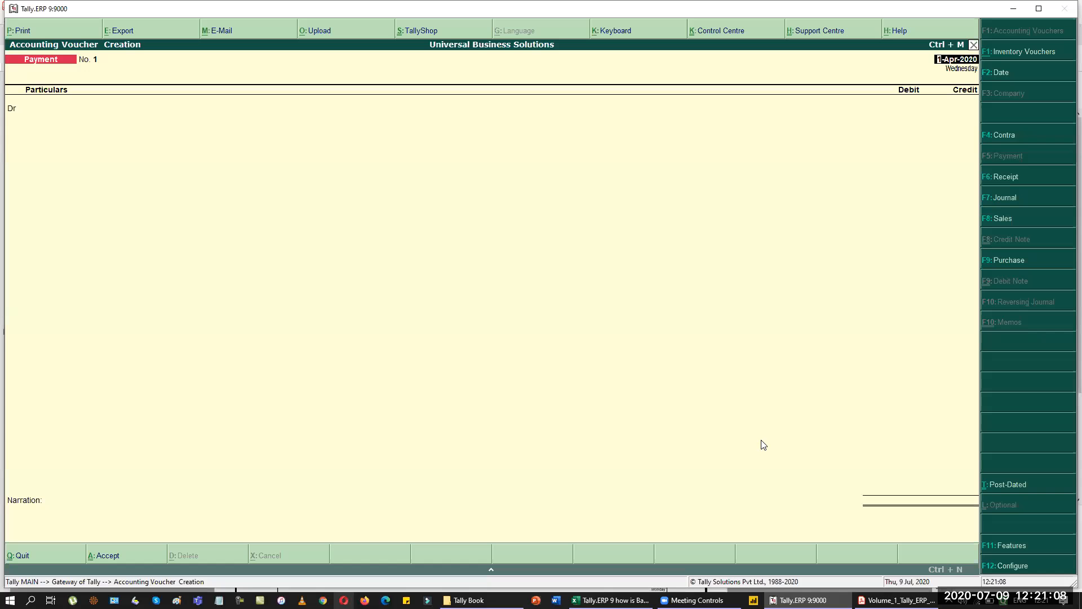
Page back to page 93's Basic Accounting Vouchers list and select Contra – F4 through Journal – F7.
key("alt+Tab")
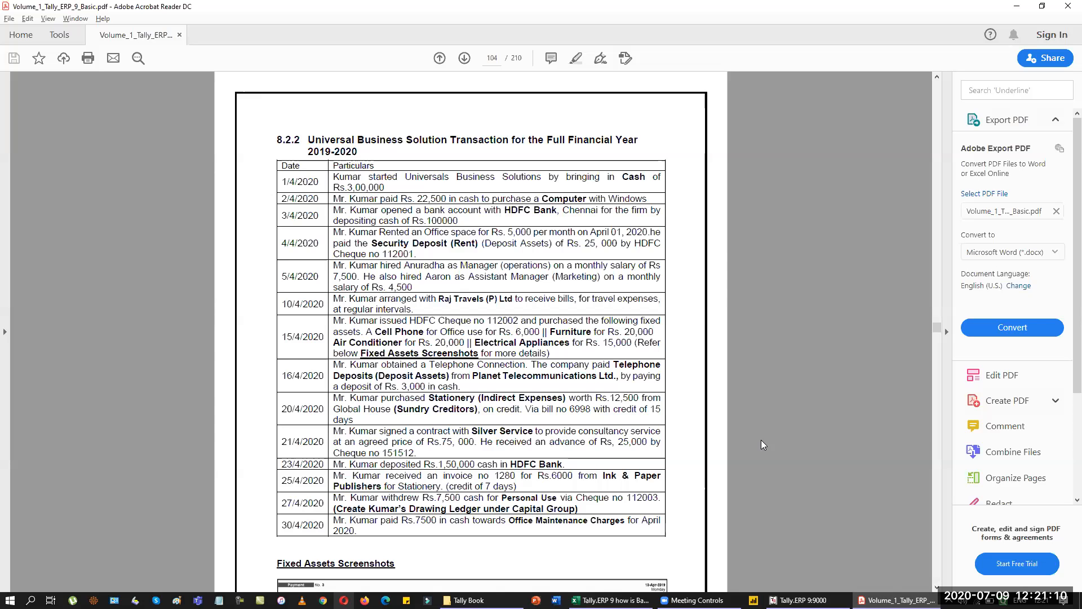
key("alt+Tab")
key("alt+Tab")
key("Left")
key("Page_Up")
key("Page_Up")
key("Page_Up")
key("Page_Up")
key("Page_Up")
key("Page_Up")
key("Page_Up")
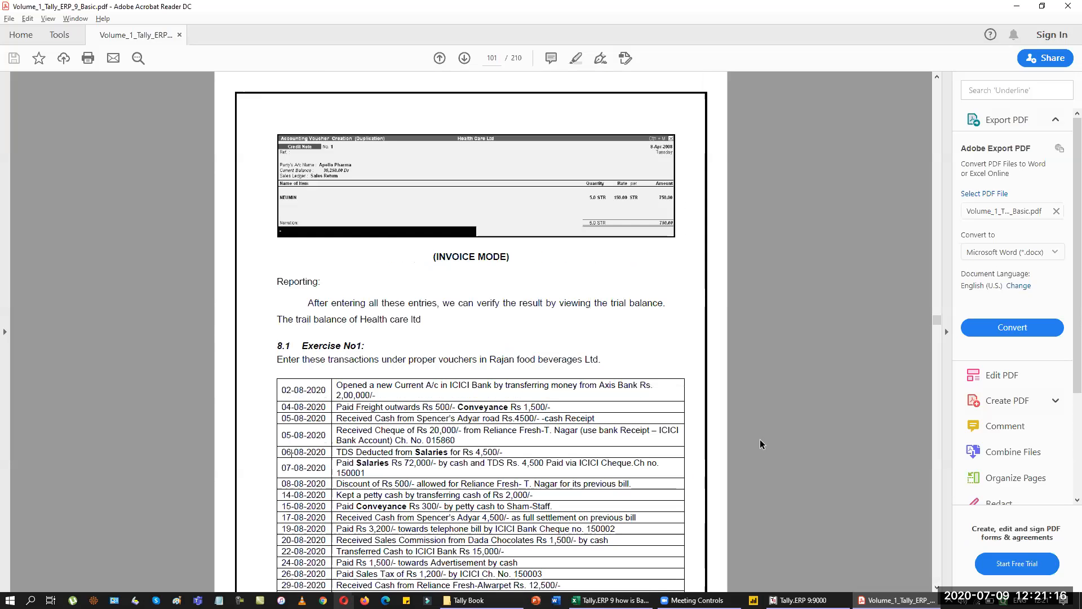
key("Page_Up")
key("Page_Up")
key("Page_Up")
key("Page_Up")
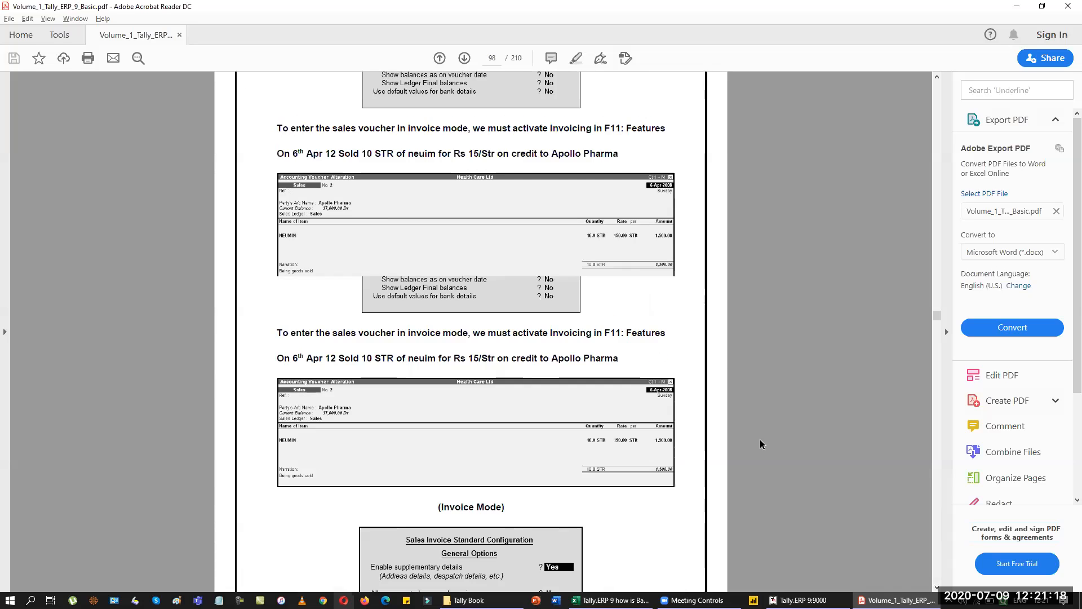
key("Page_Up")
key("Page_Up")
key("Page_Up")
key("Page_Up")
key("Page_Up")
key("Page_Up")
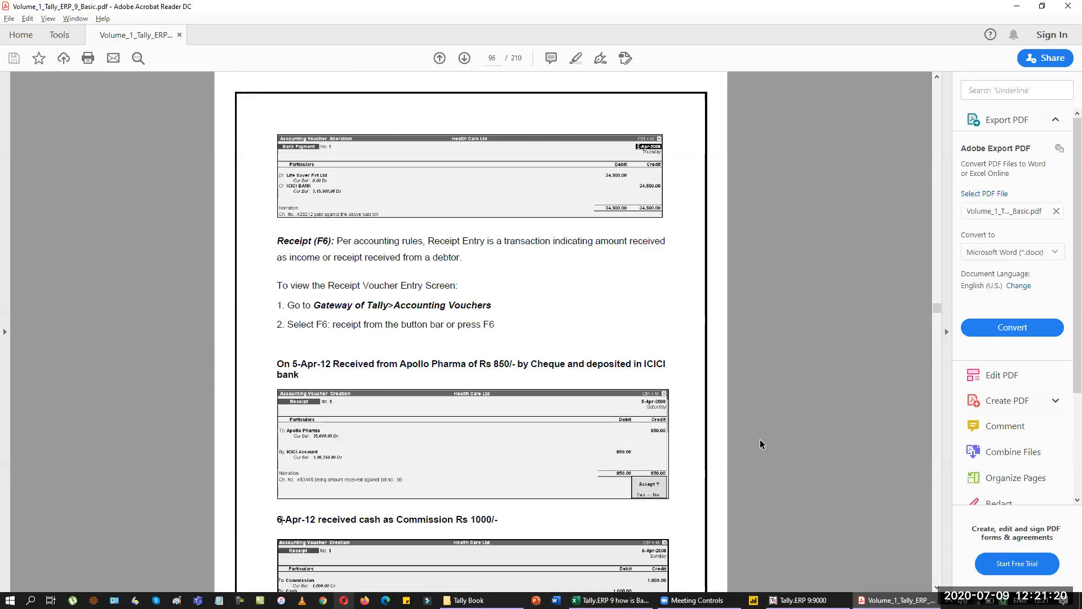
key("Page_Up")
key("Page_Up")
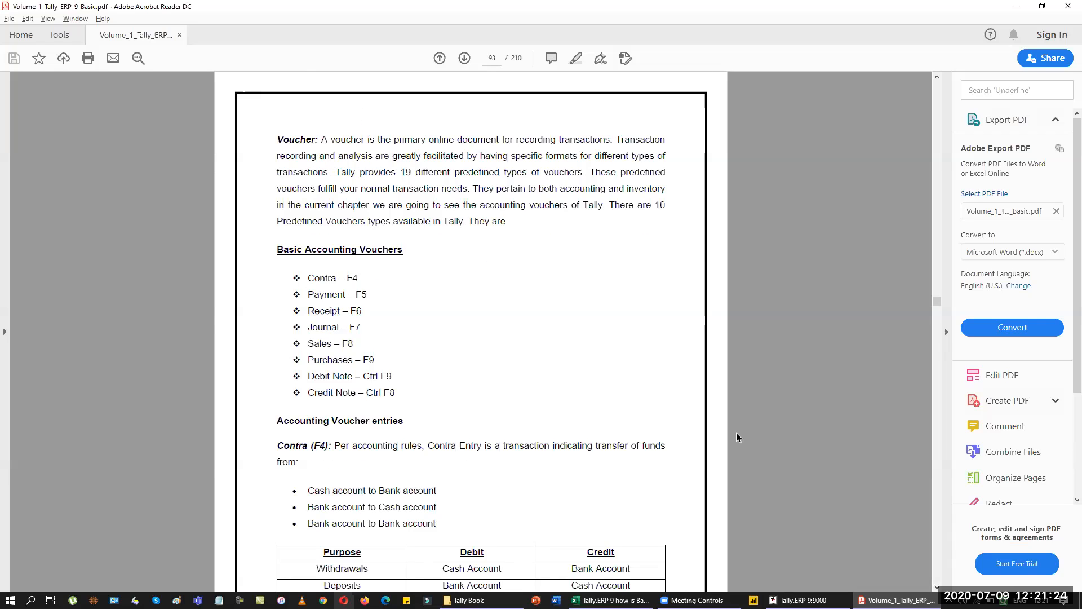
left_click_drag(319, 274, 369, 328)
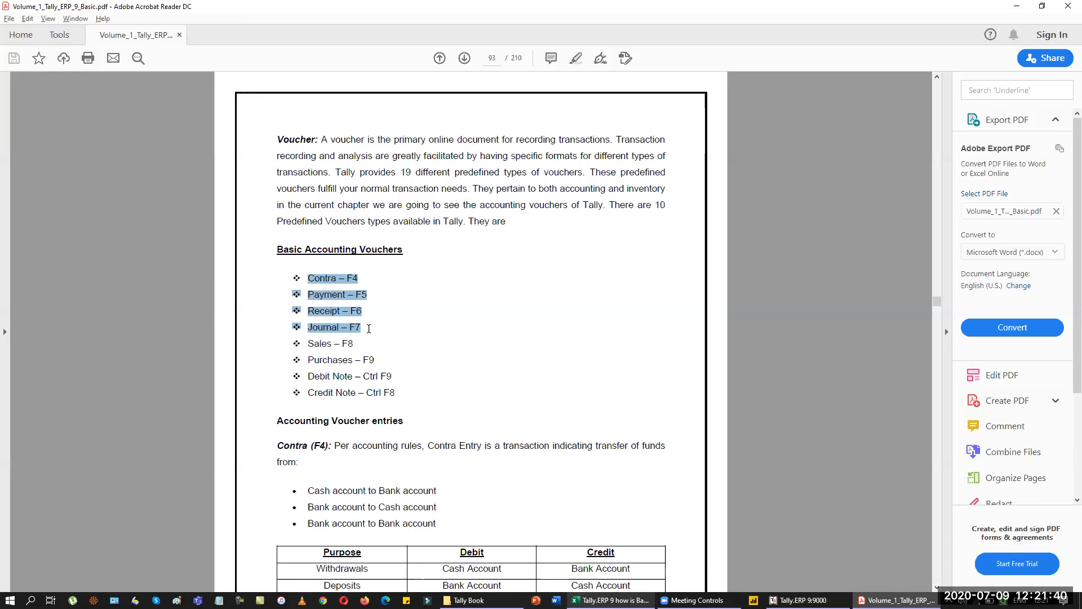
Scroll from page 93 down to page 103's HDFC Bank details and cheque range table.
scroll(368, 328, "down", 20)
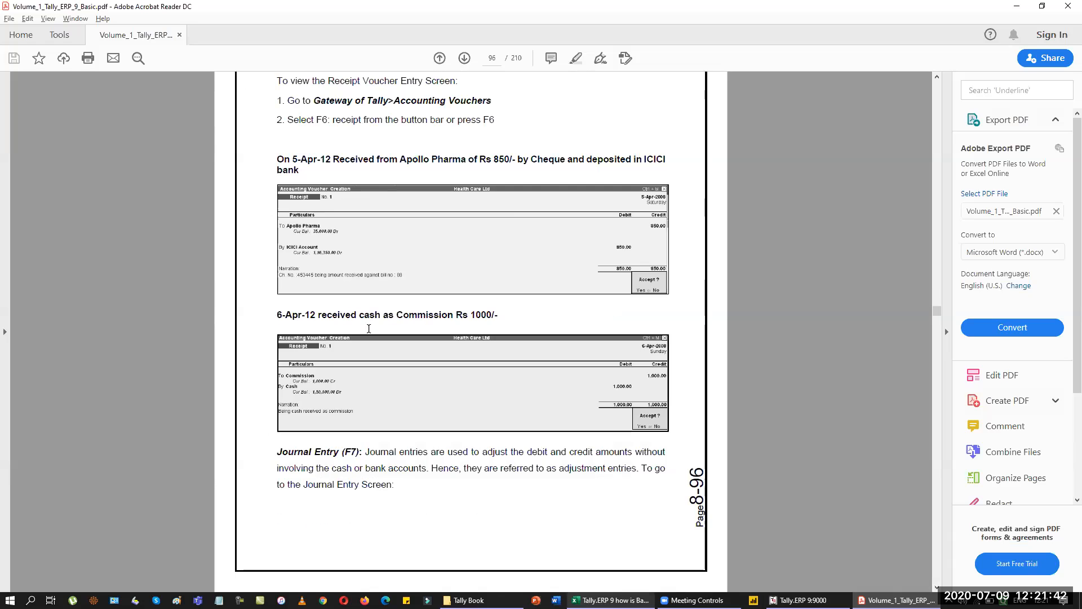
scroll(368, 328, "down", 20)
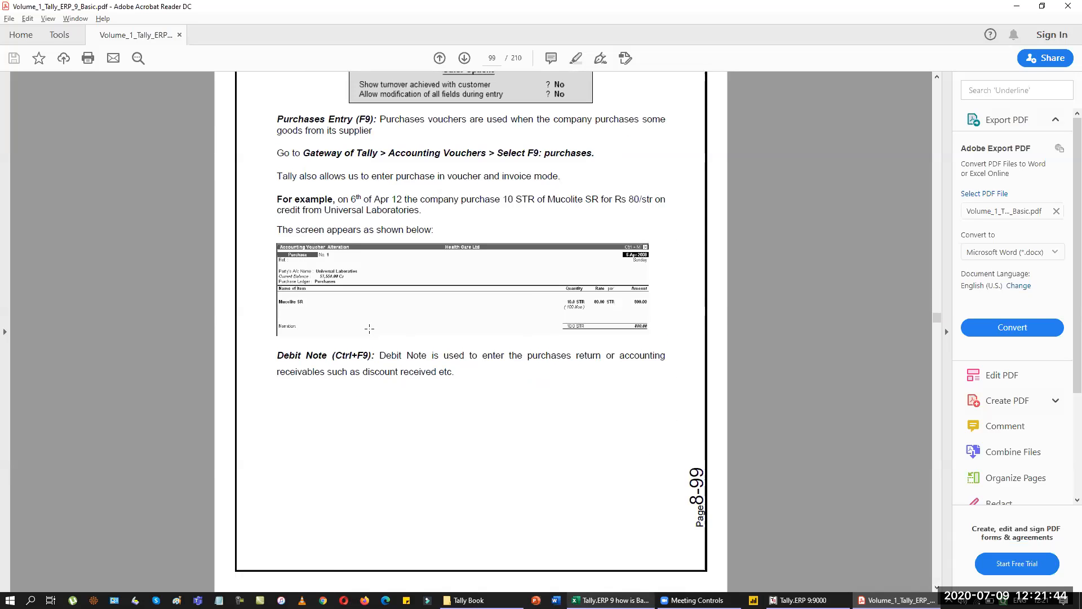
scroll(368, 328, "down", 20)
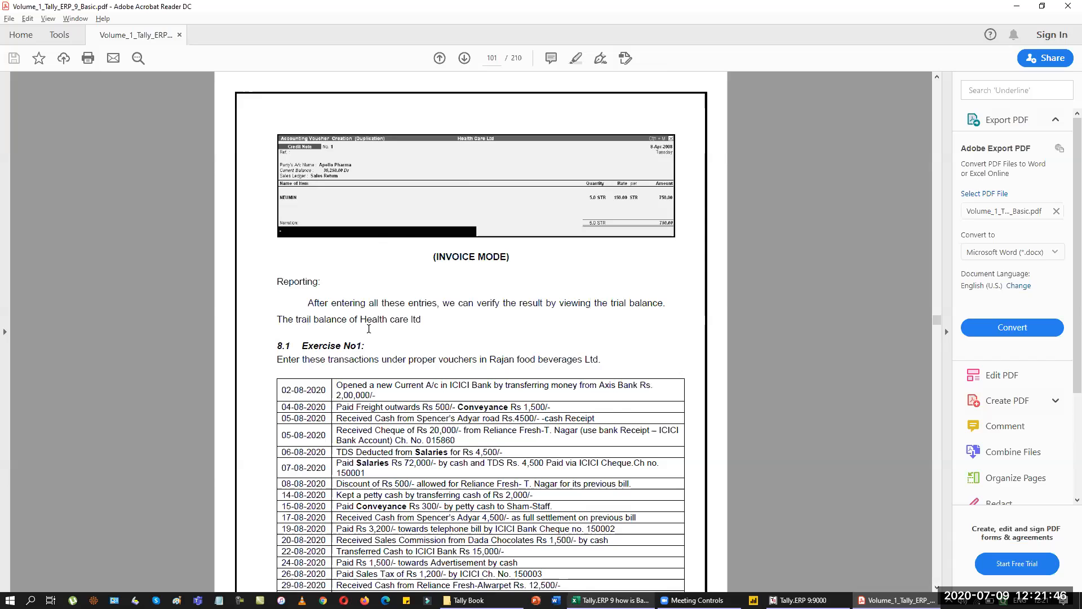
scroll(369, 328, "down", 20)
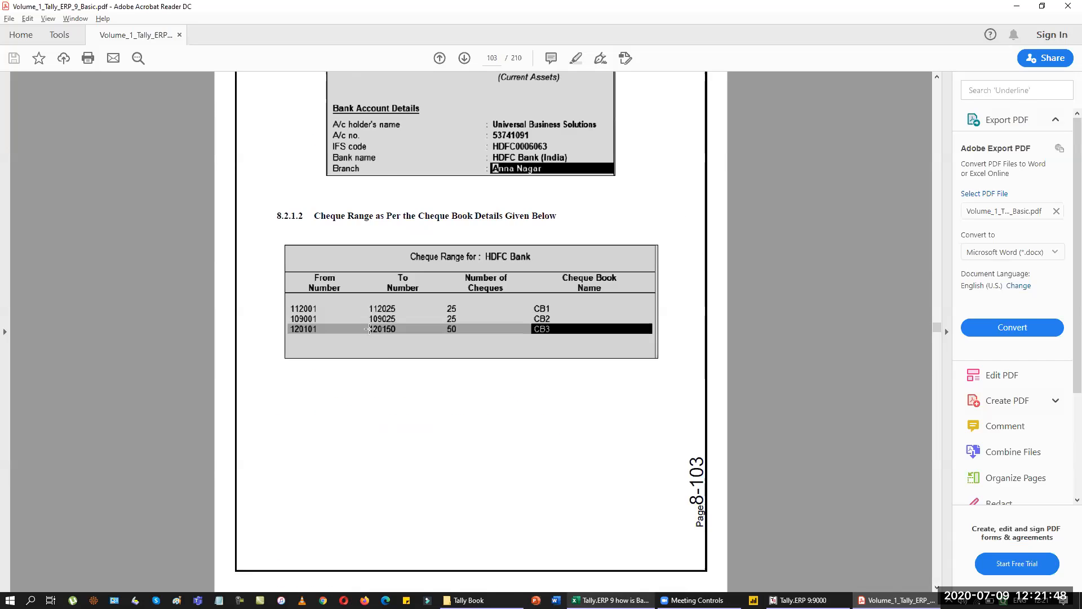
scroll(369, 329, "down", 5)
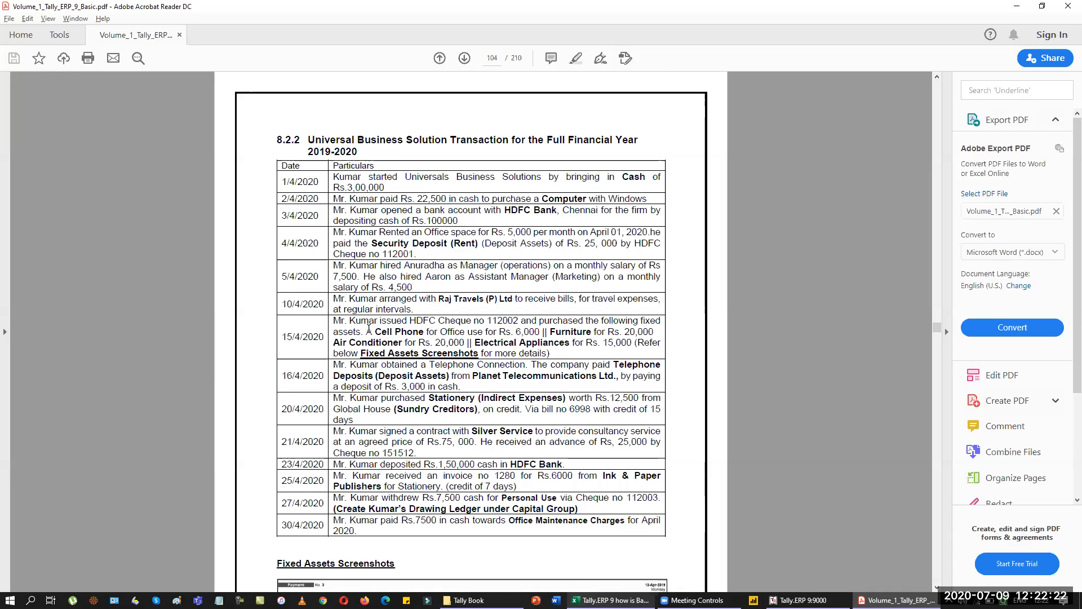
Back in Tally, change the voucher type to Contra with F4.
key("alt+Tab")
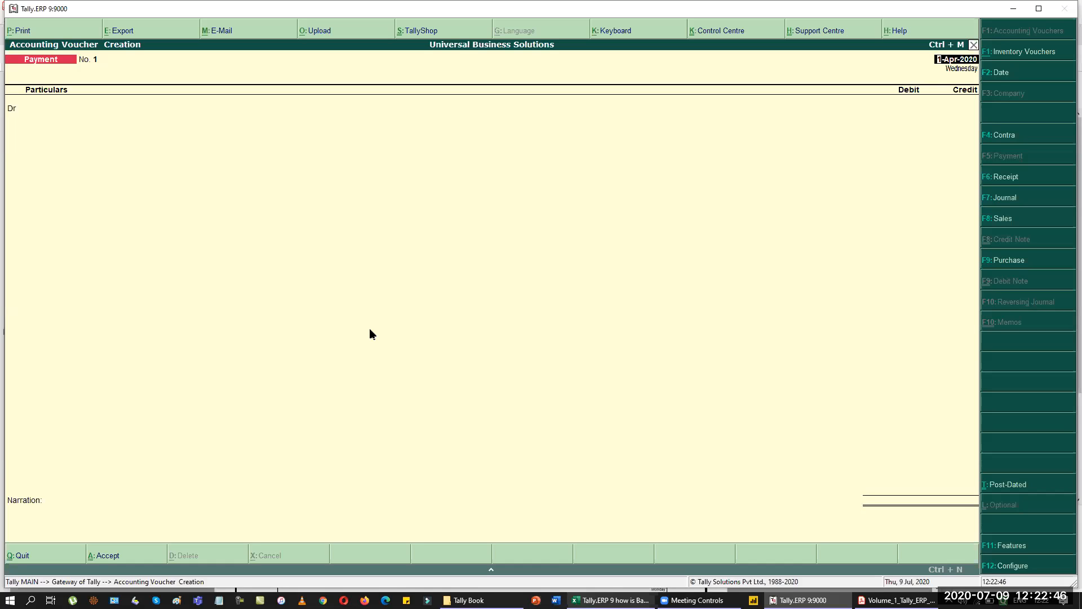
key("F4")
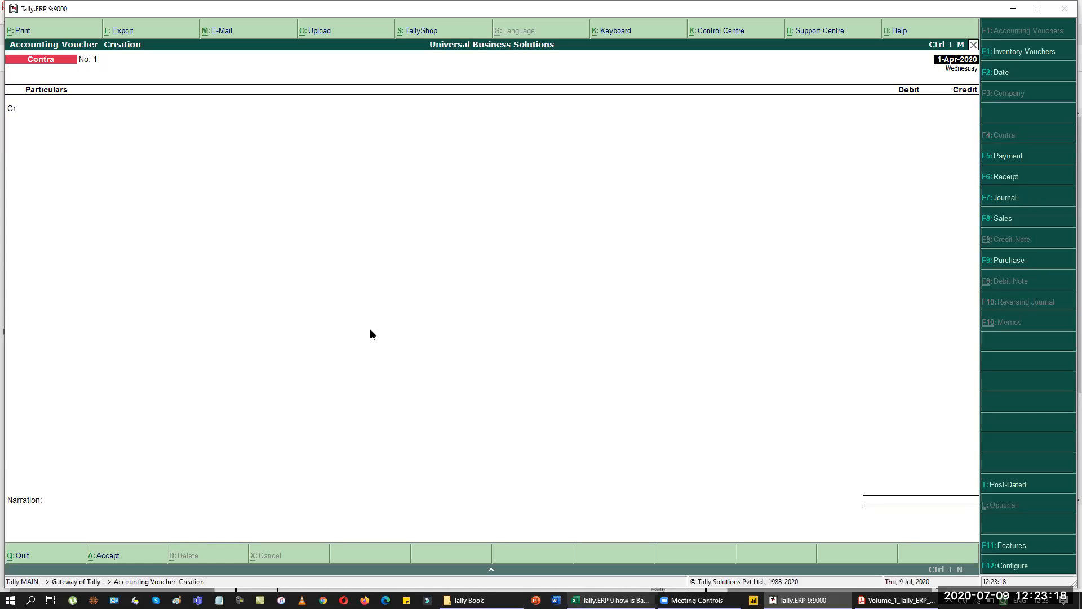
Switch the voucher to Payment with F5, then to Receipt with F6.
key("F5")
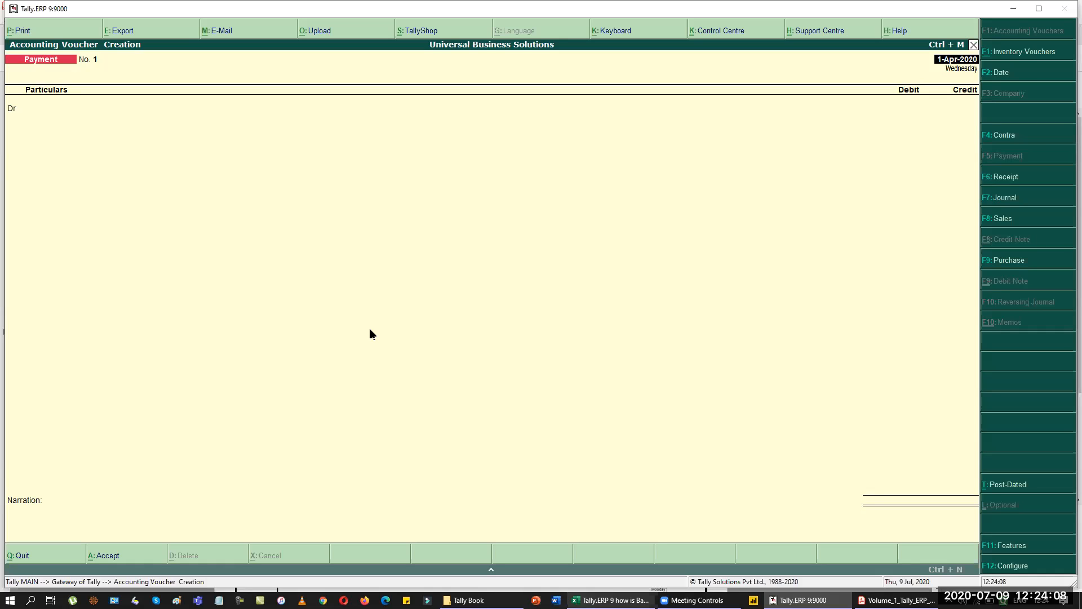
key("F6")
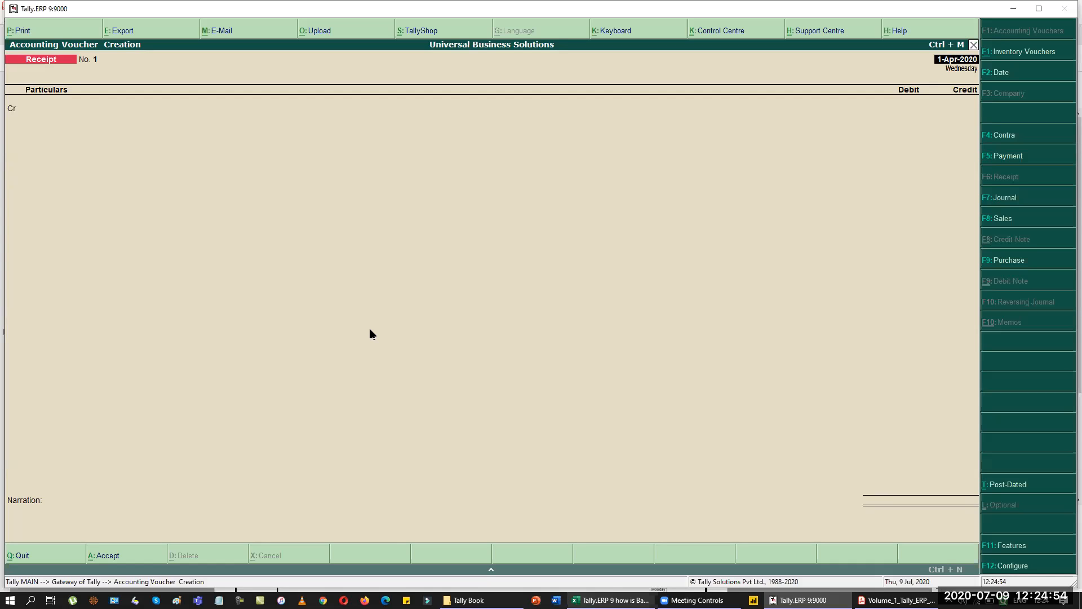
Switch the voucher type to Journal with F7.
key("F7")
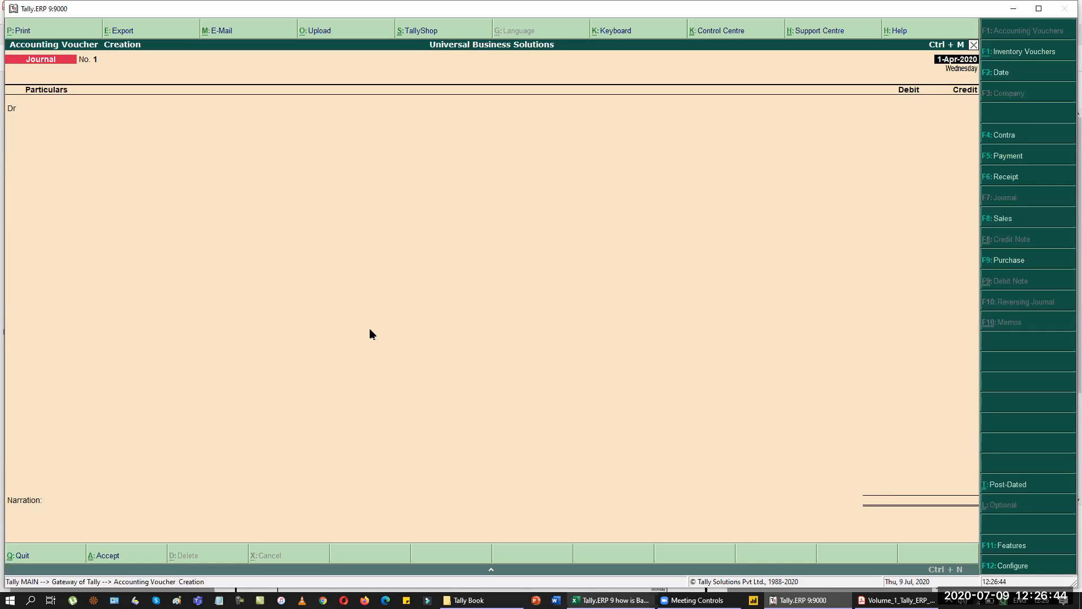
key("alt+Tab")
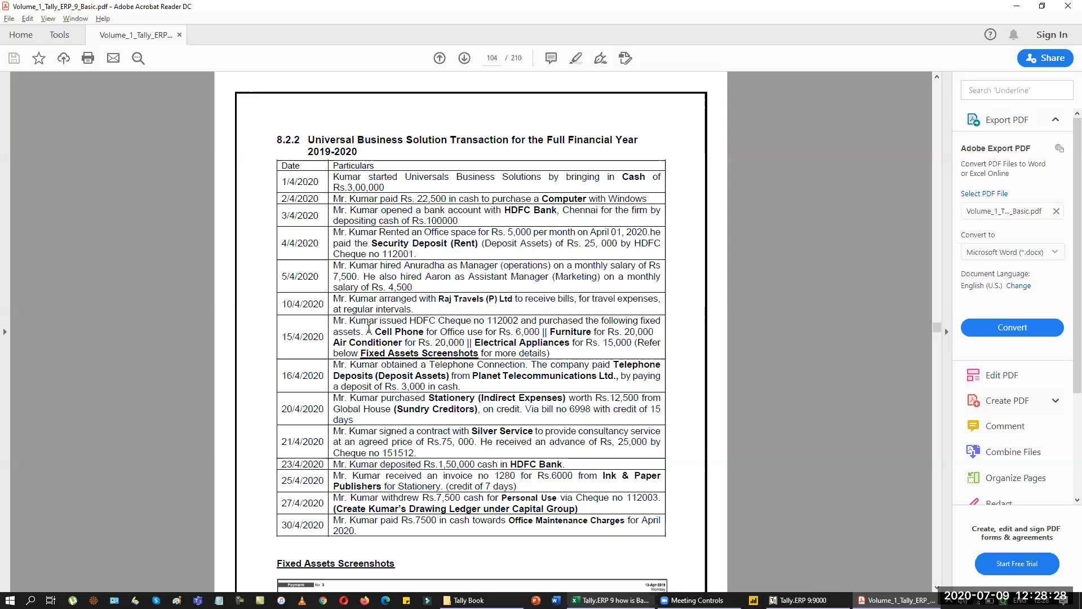
key("alt+Tab")
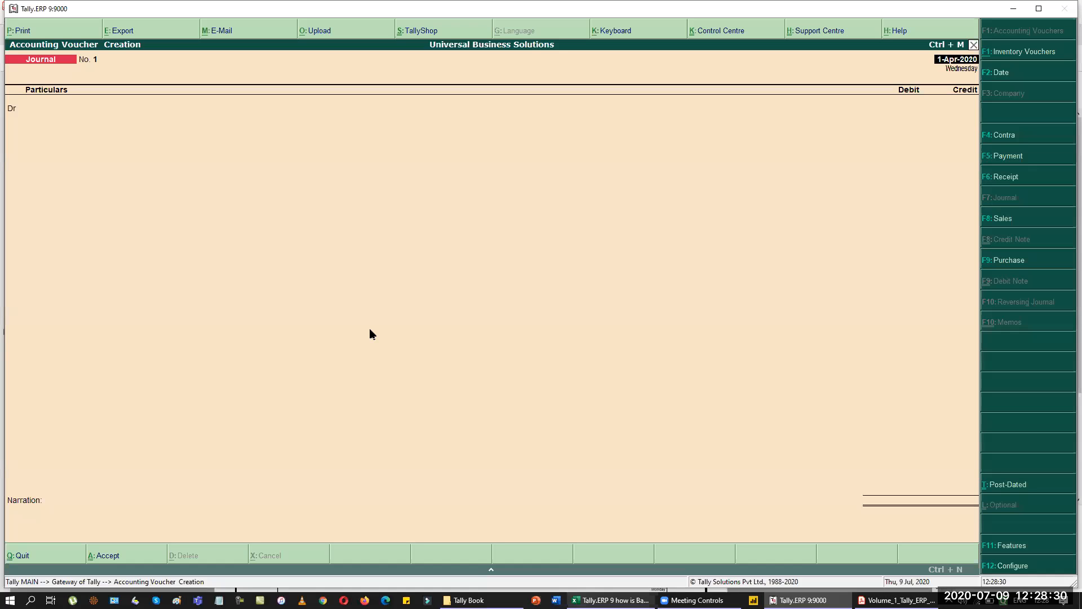
Change the voucher to Receipt No. 1 and open the credit ledger list, which shows Cash and HDFC Bank.
key("F6")
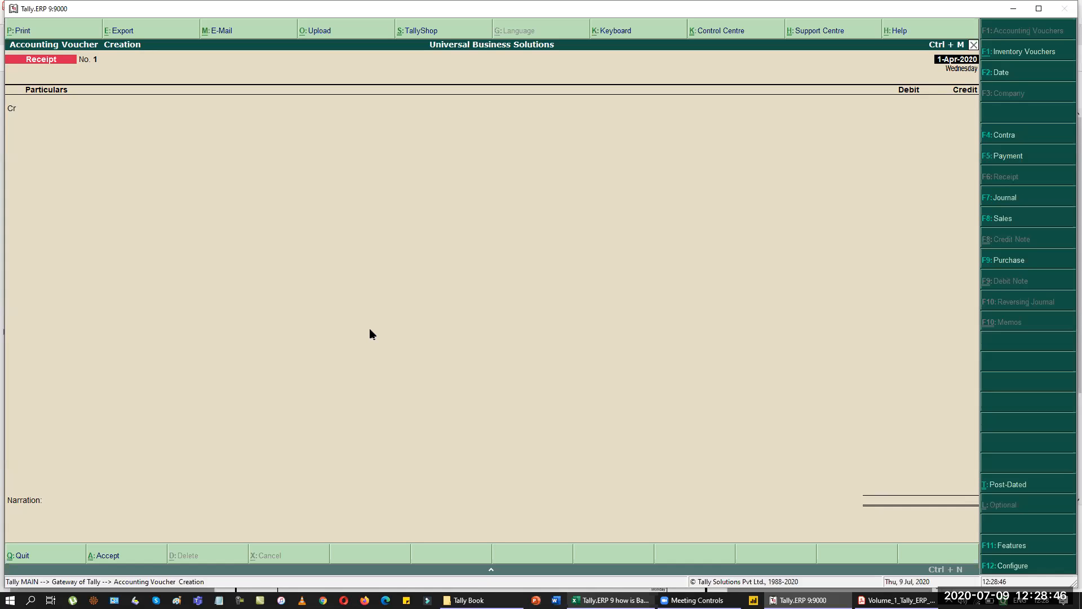
key("Return")
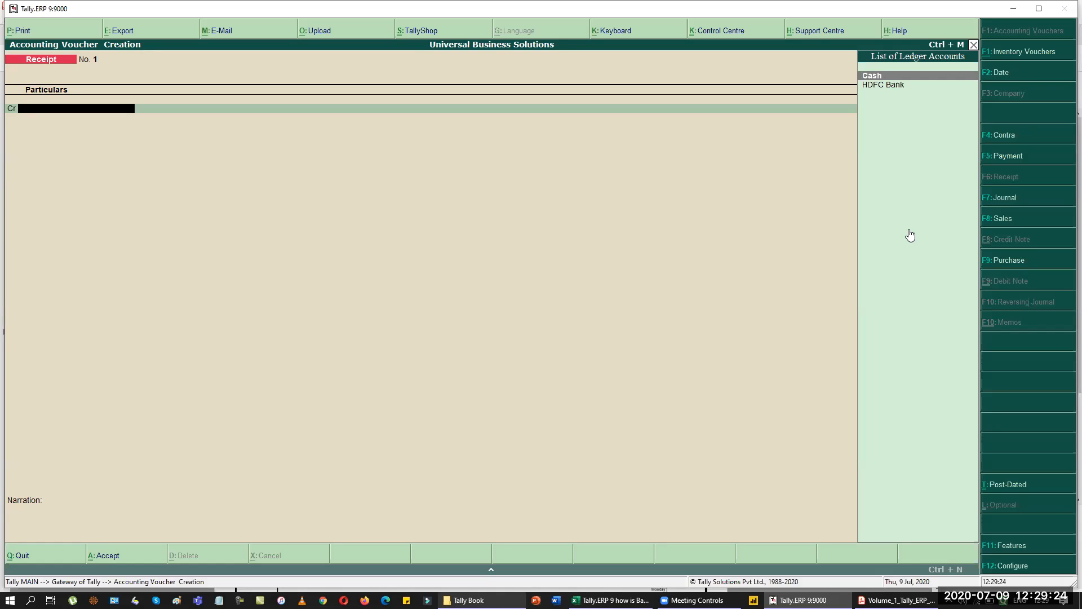
Create the ledger Kumar's Capital under Capital Account, with inventory values not affected, and accept it.
key("alt+c")
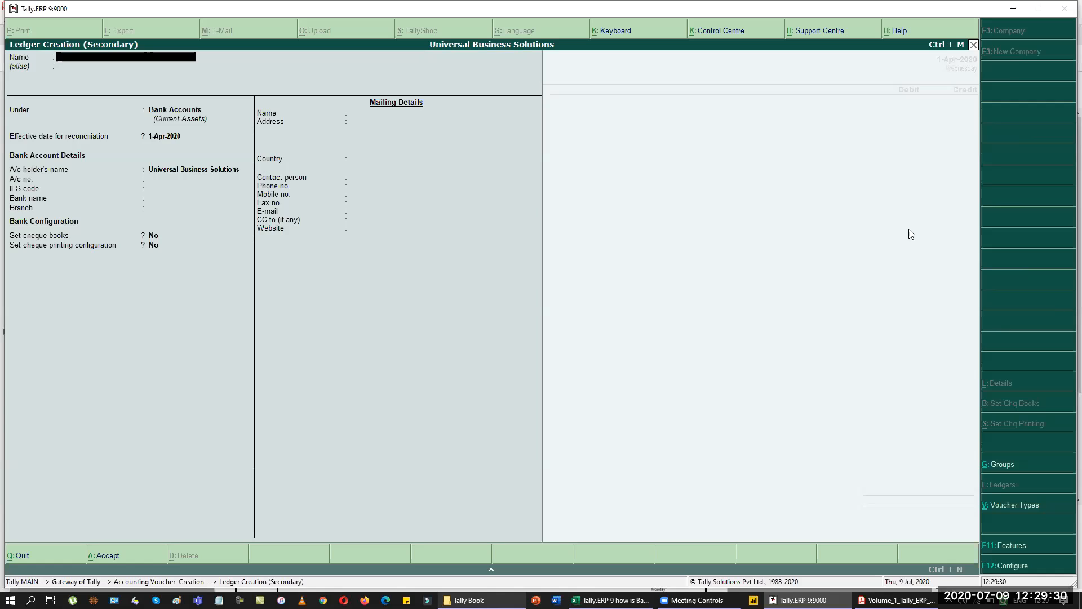
type("Kumar's Capital")
key("Return")
key("Return")
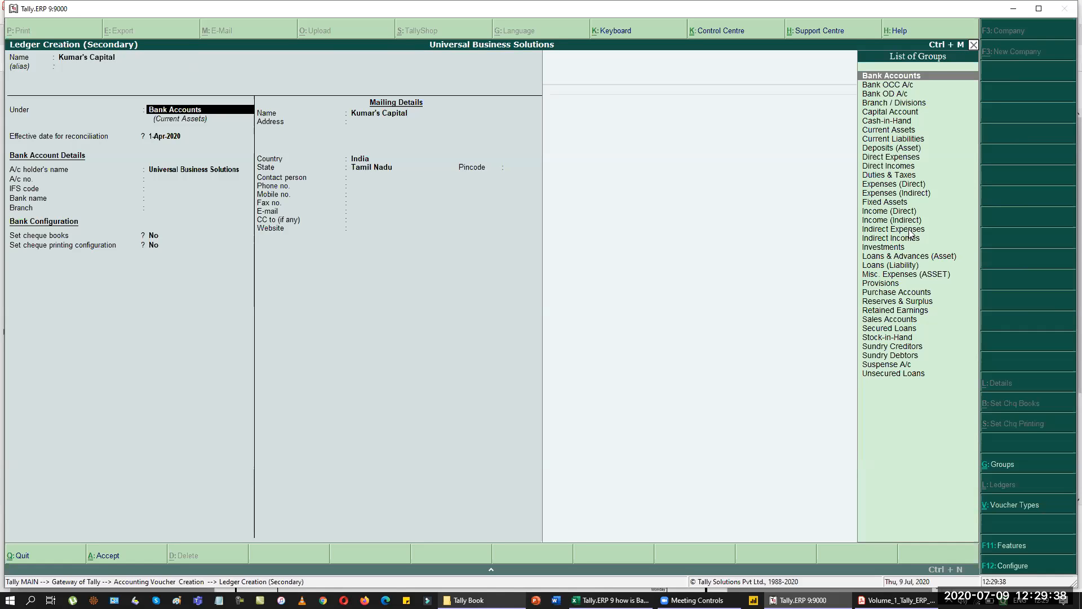
type("Ca")
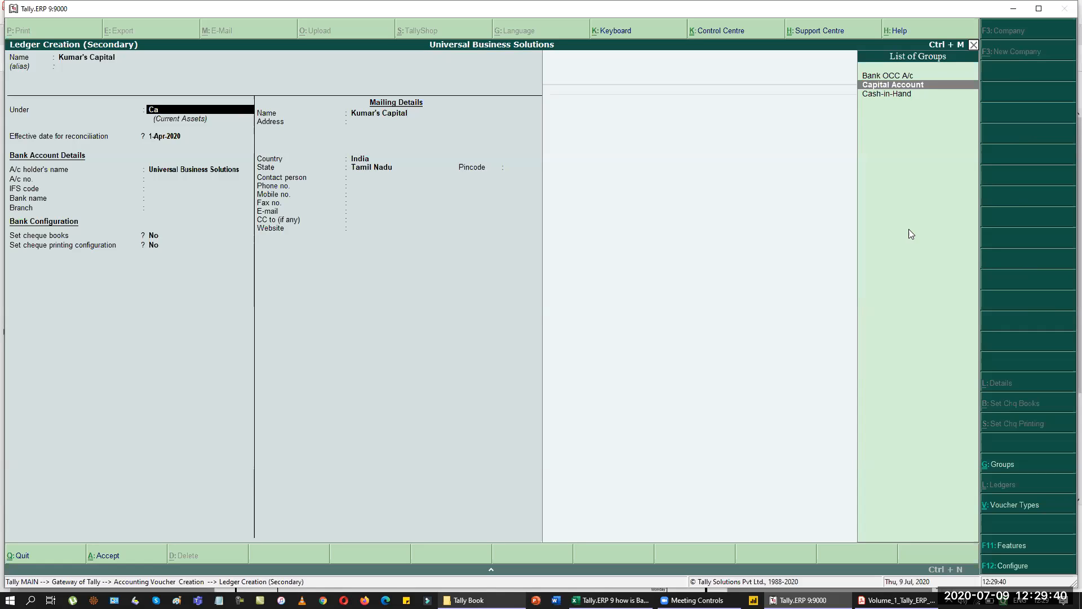
key("Return")
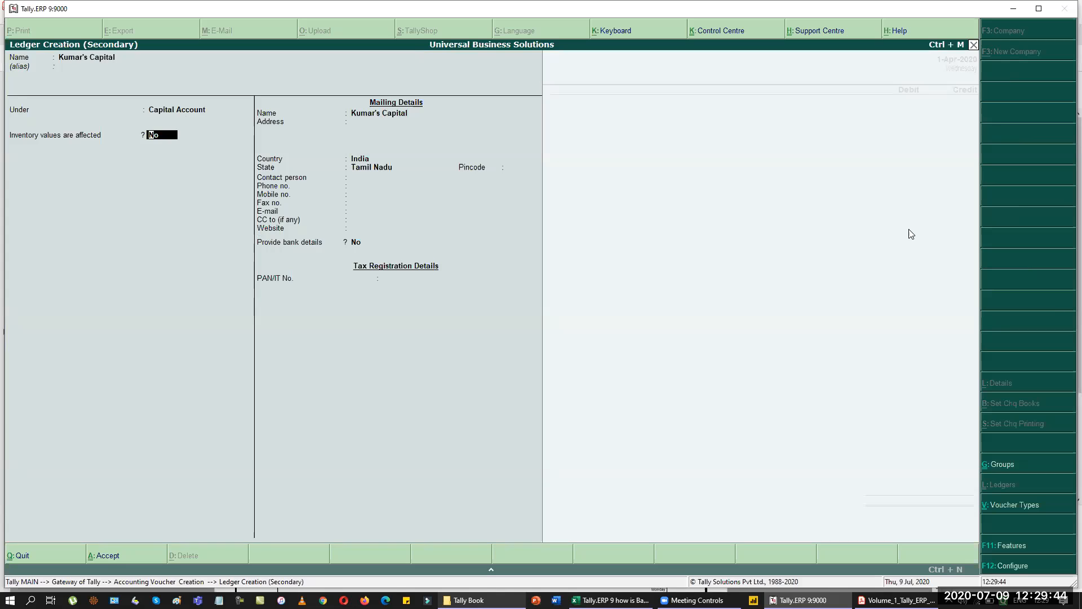
key("Return")
key("Return")
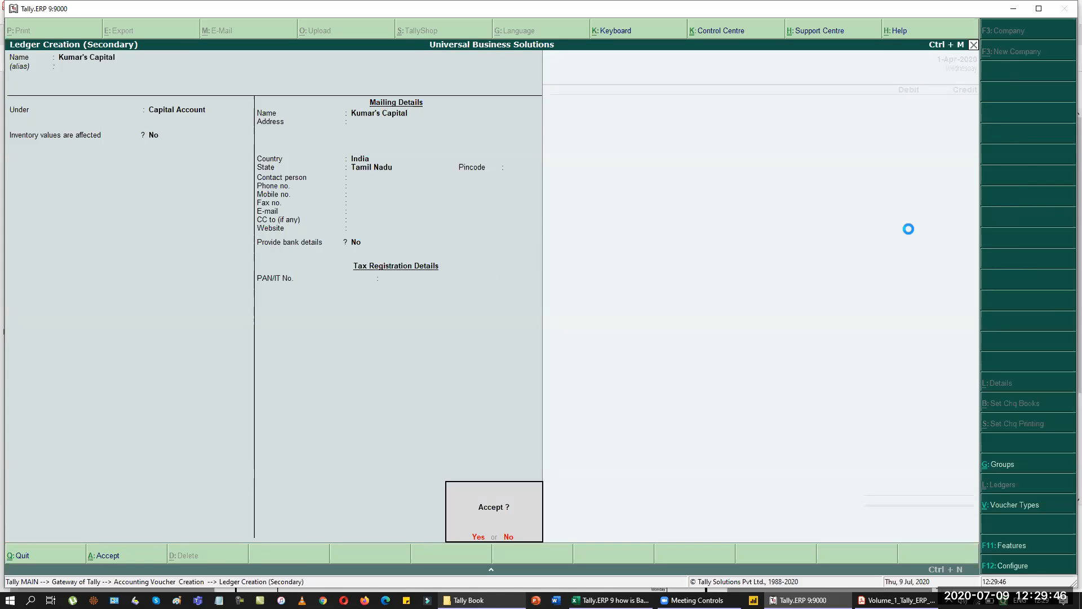
key("Return")
key("Return")
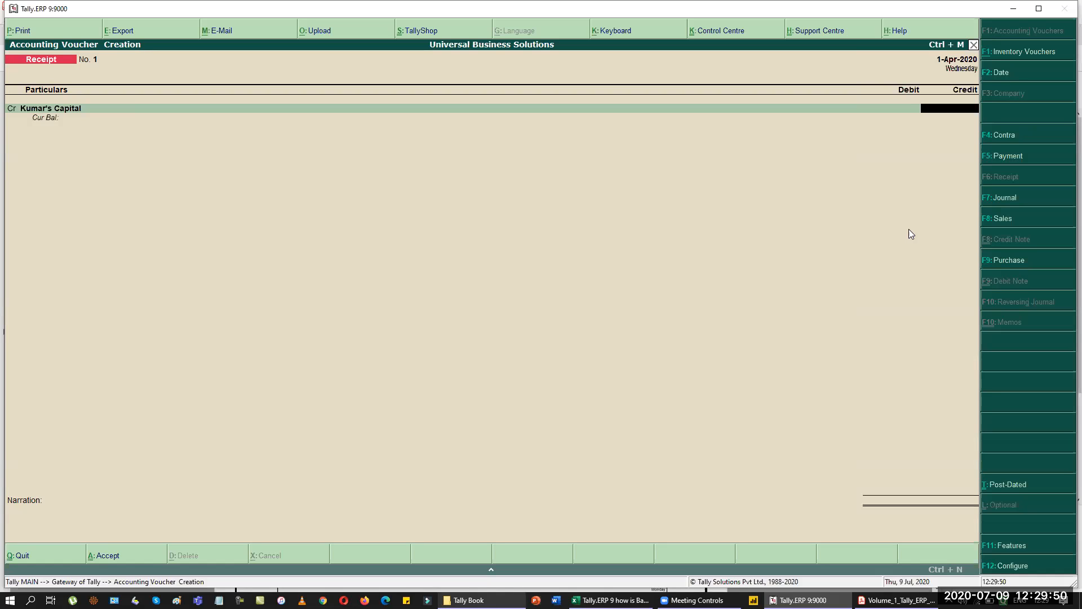
Credit Kumar's Capital 3,00,000 and debit Cash the matching 3,00,000.
type("300000")
key("Return")
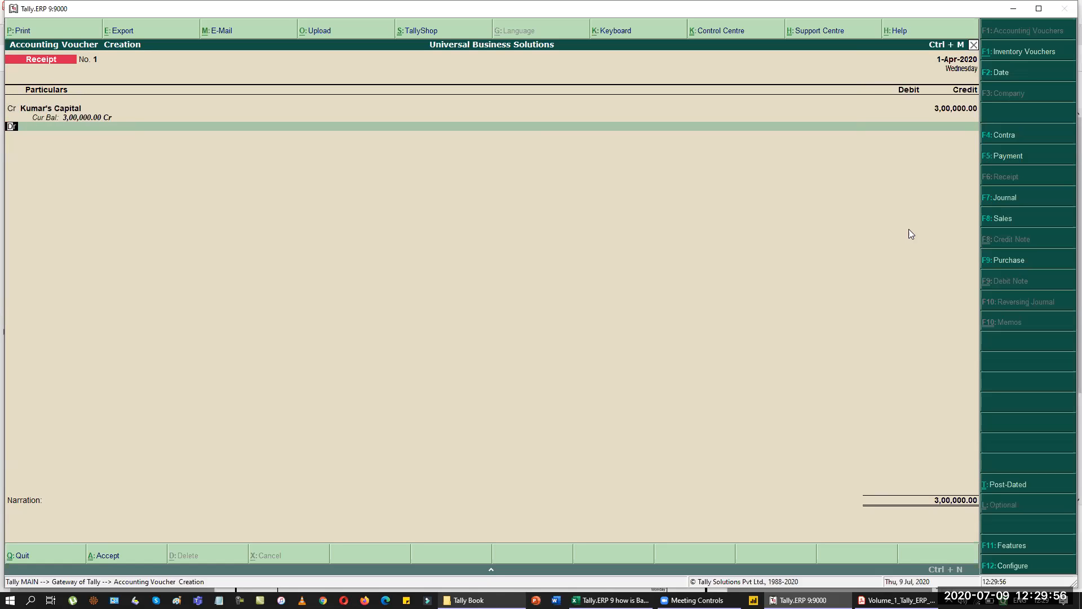
key("Return")
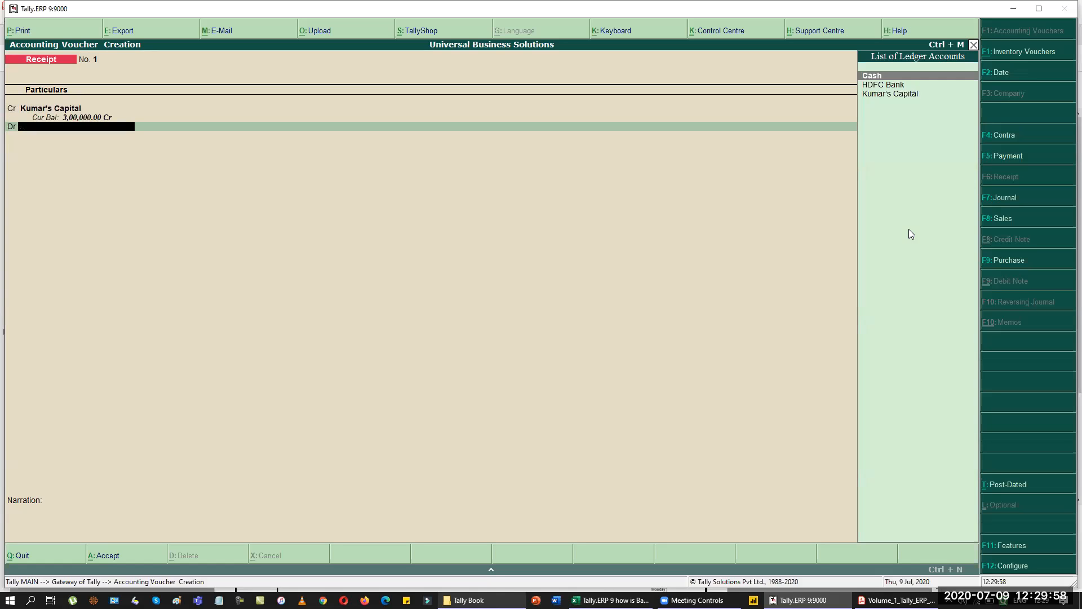
key("Return")
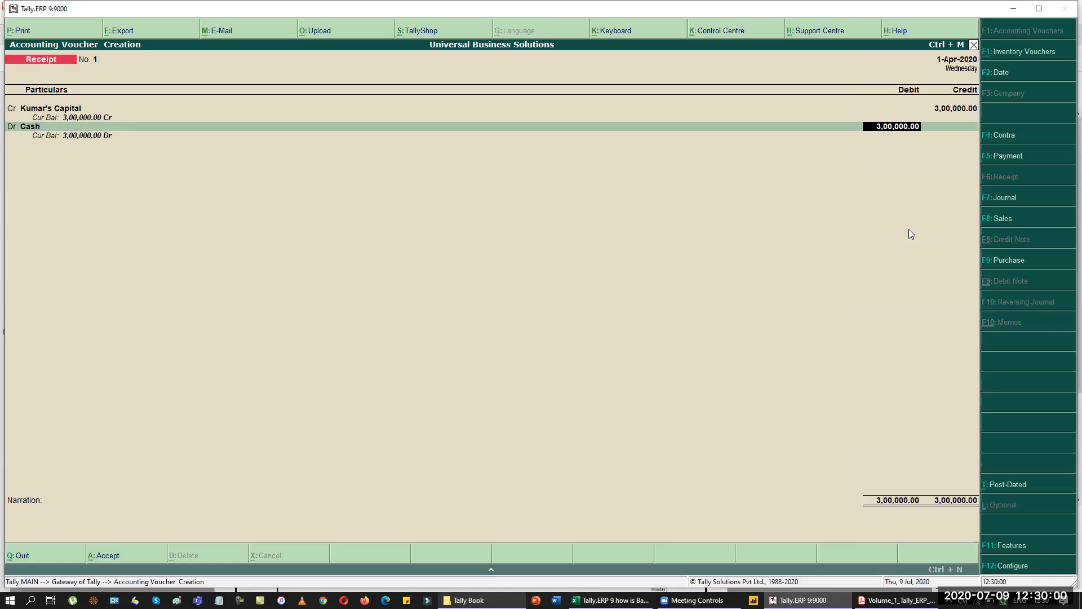
key("Return")
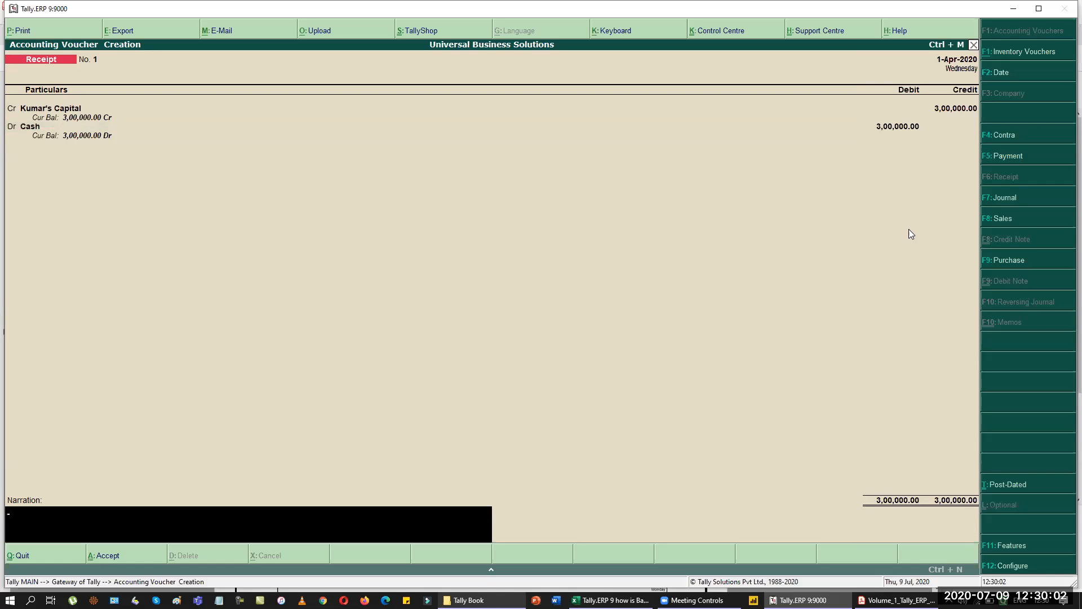
Enter narration 'Kumar Stared a Business with Capital in the form of Cash Rs.300000/-' and decline saving to review.
type("Kumars Stared a BUsin")
key("BackSpace")
key("BackSpace")
key("BackSpace")
type("usiness with Capital in th f orm")
key("BackSpace")
key("BackSpace")
key("BackSpace")
type("form of Ca")
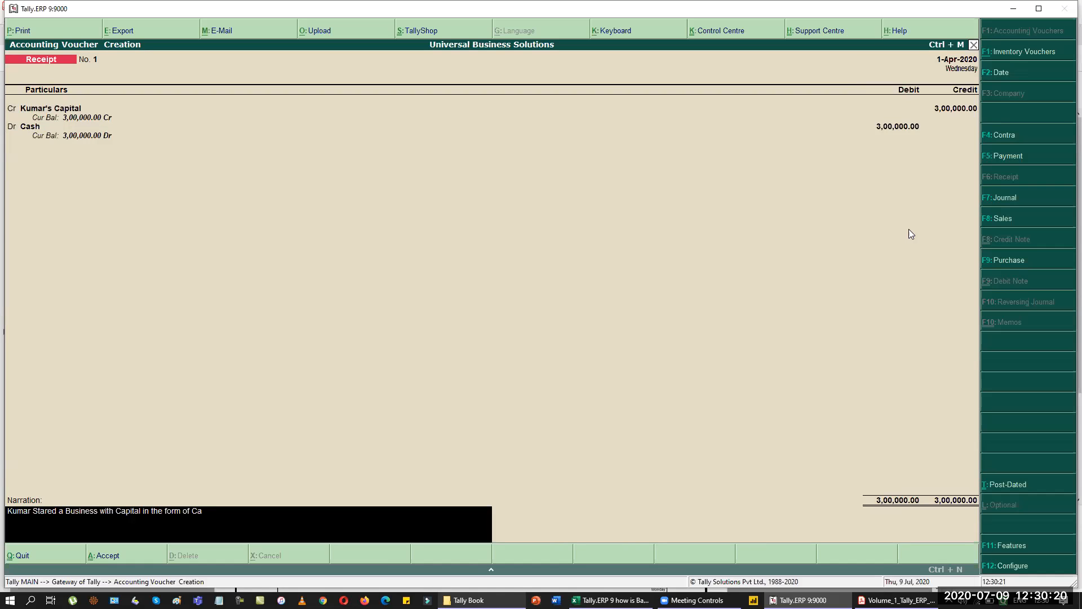
type("sh Rs.300000/-")
key("Return")
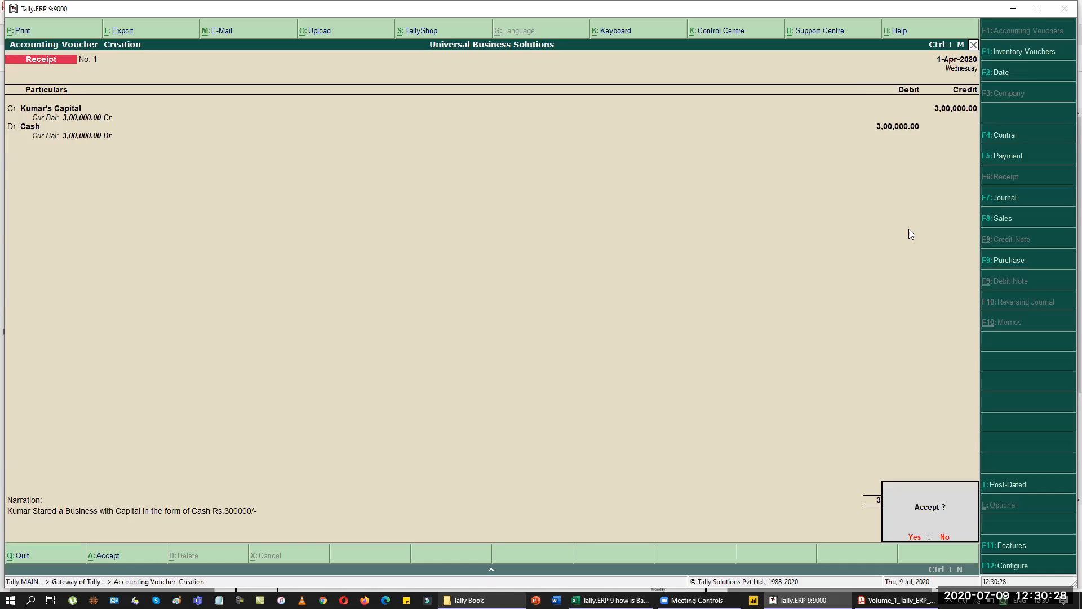
key("BackSpace")
key("BackSpace")
key("BackSpace")
key("BackSpace")
key("BackSpace")
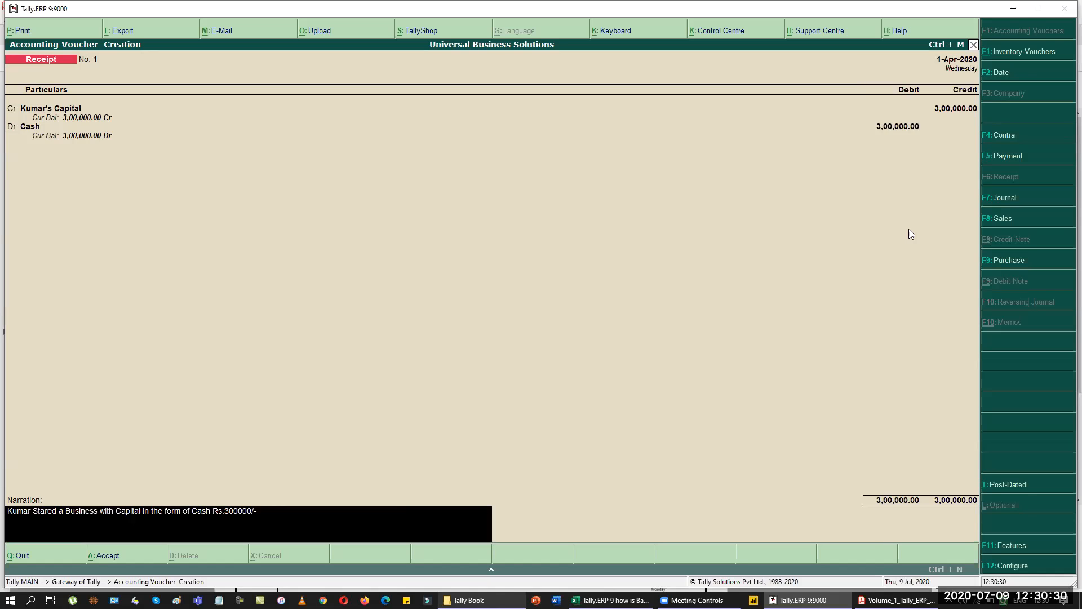
Accept Receipt No. 1 crediting Kumar's Capital 3,00,000 and debiting Cash.
key("BackSpace")
key("BackSpace")
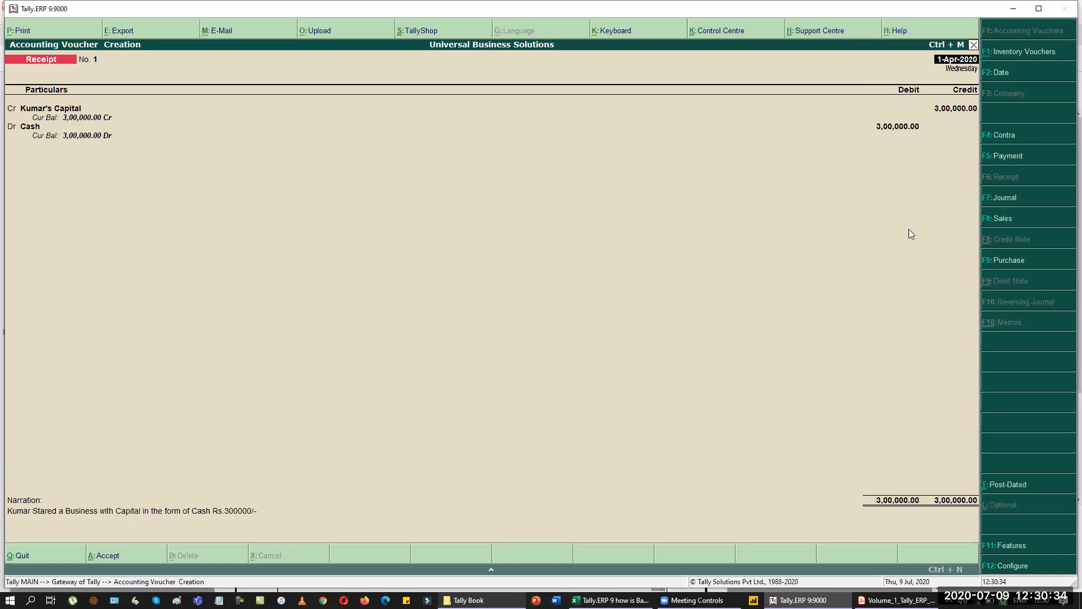
key("Return")
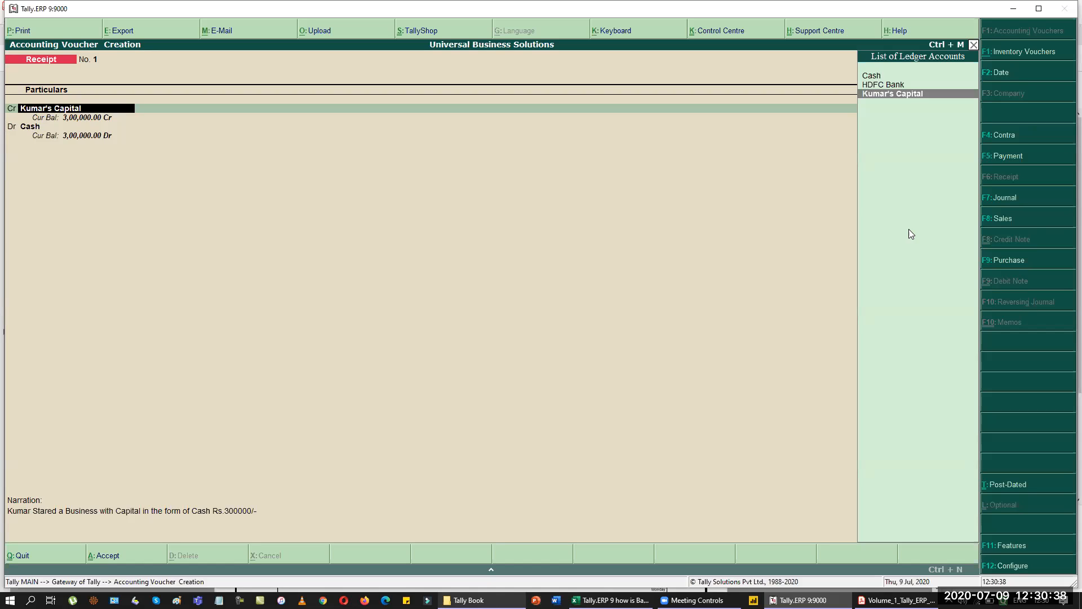
key("Return")
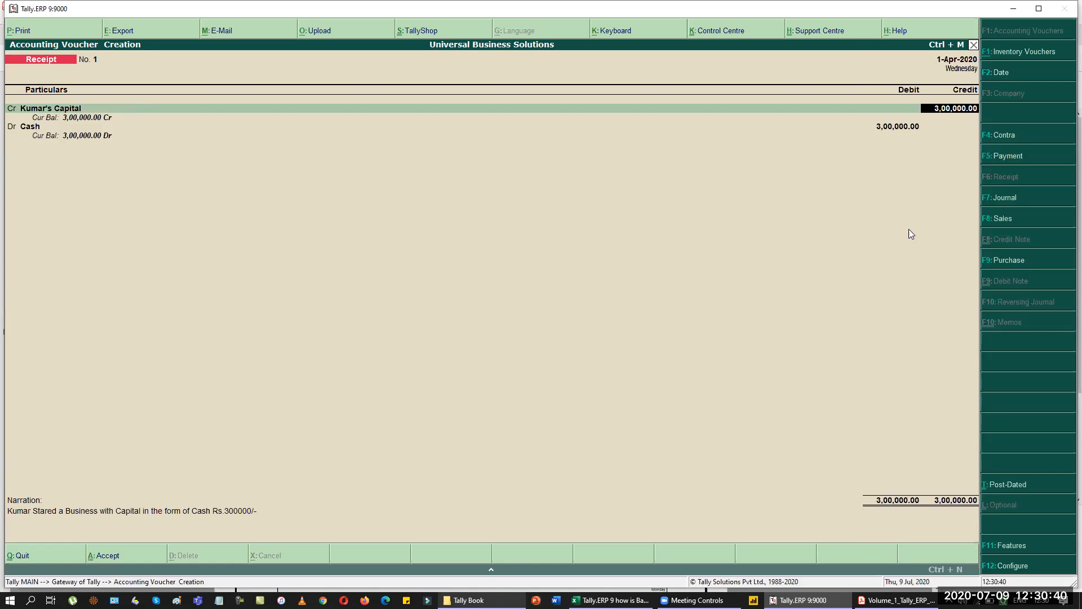
key("Return")
key("Return")
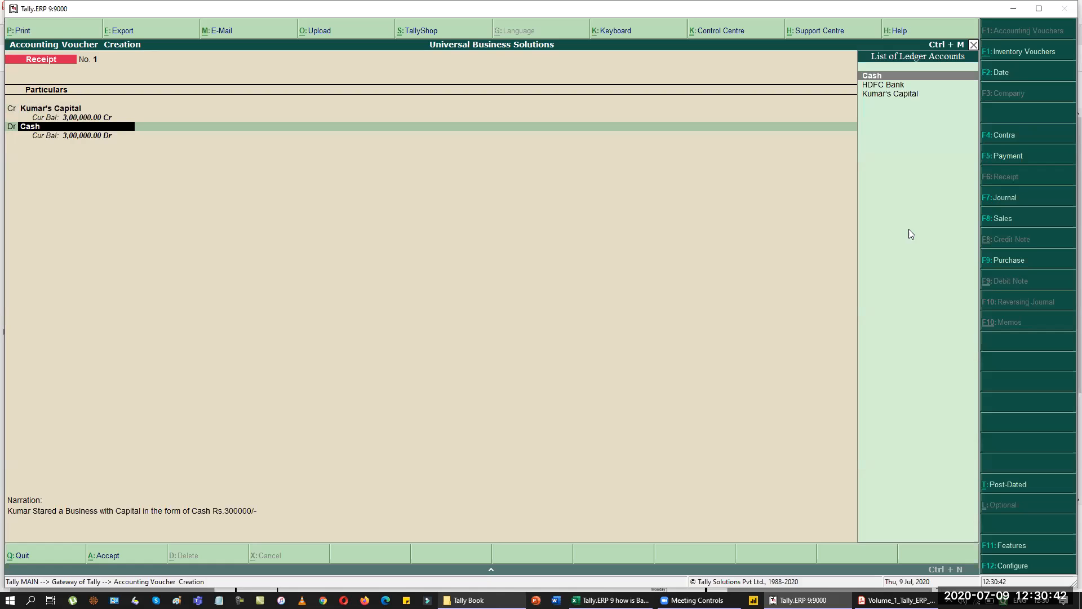
key("Return")
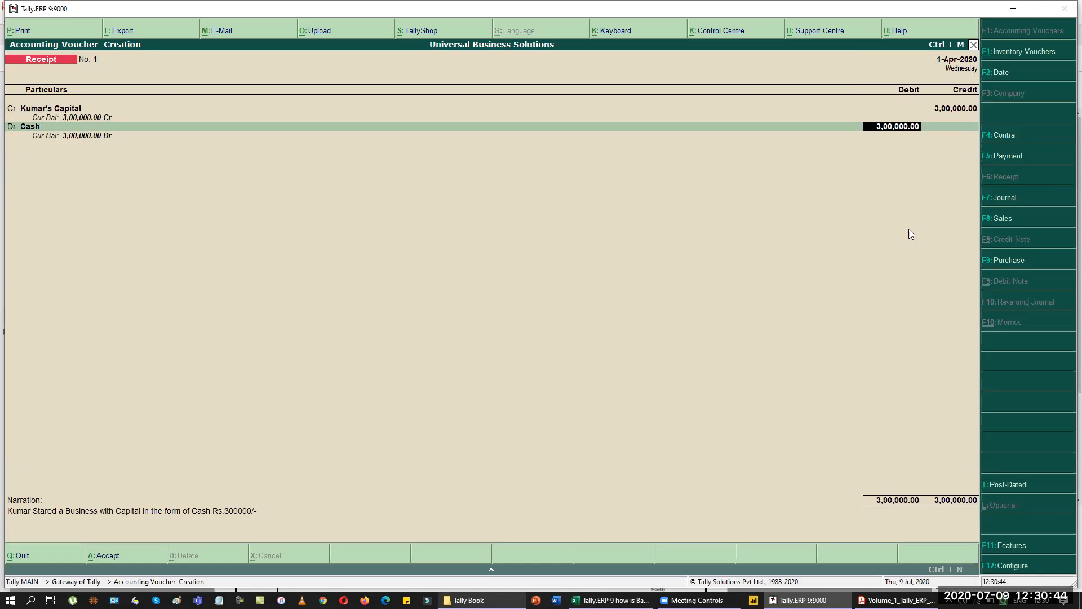
key("Return")
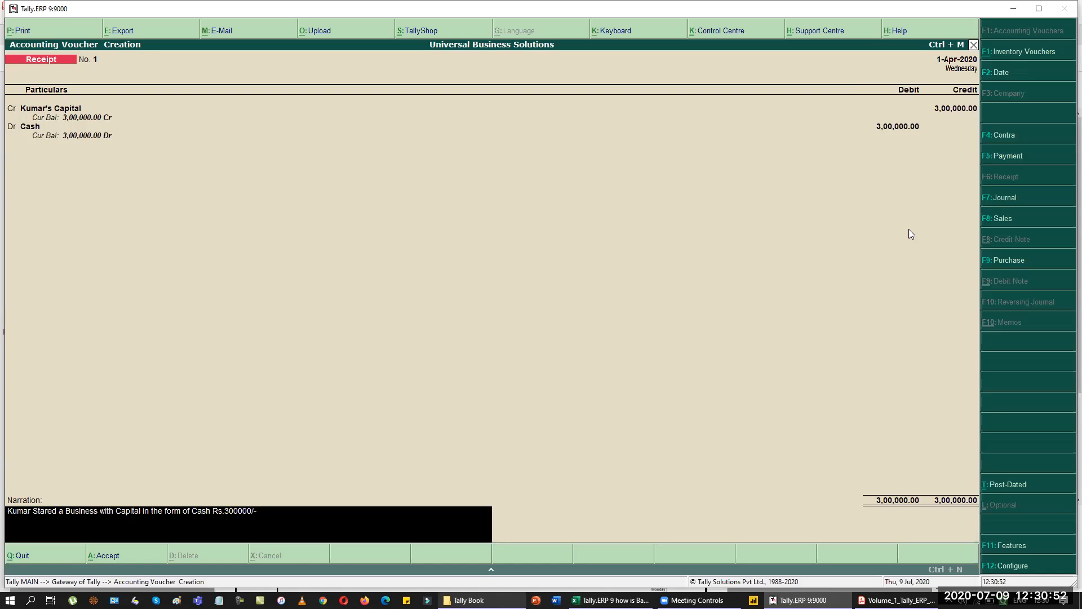
key("Return")
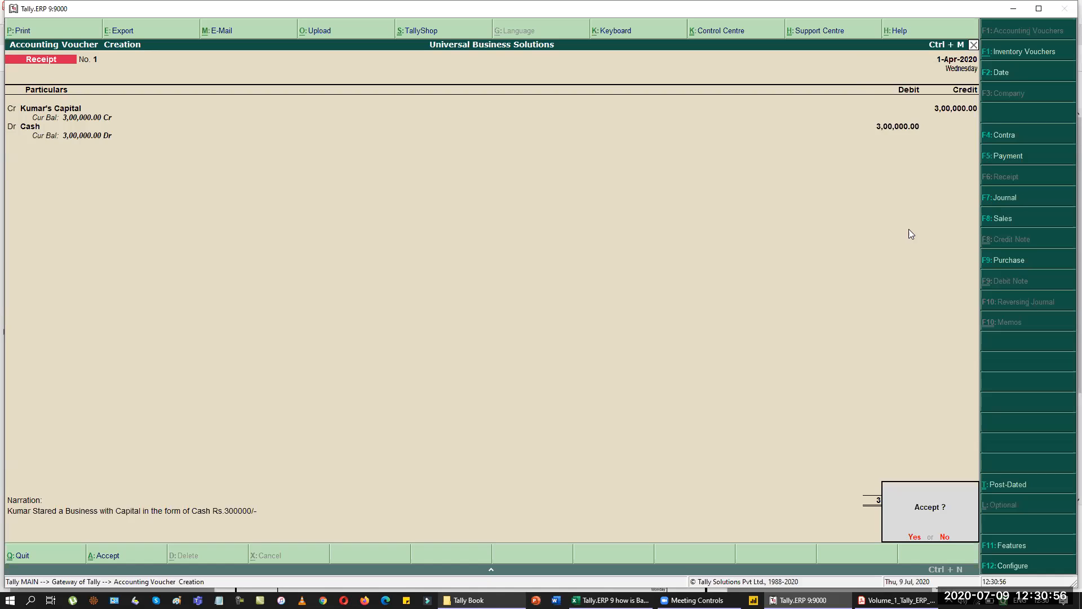
key("Return")
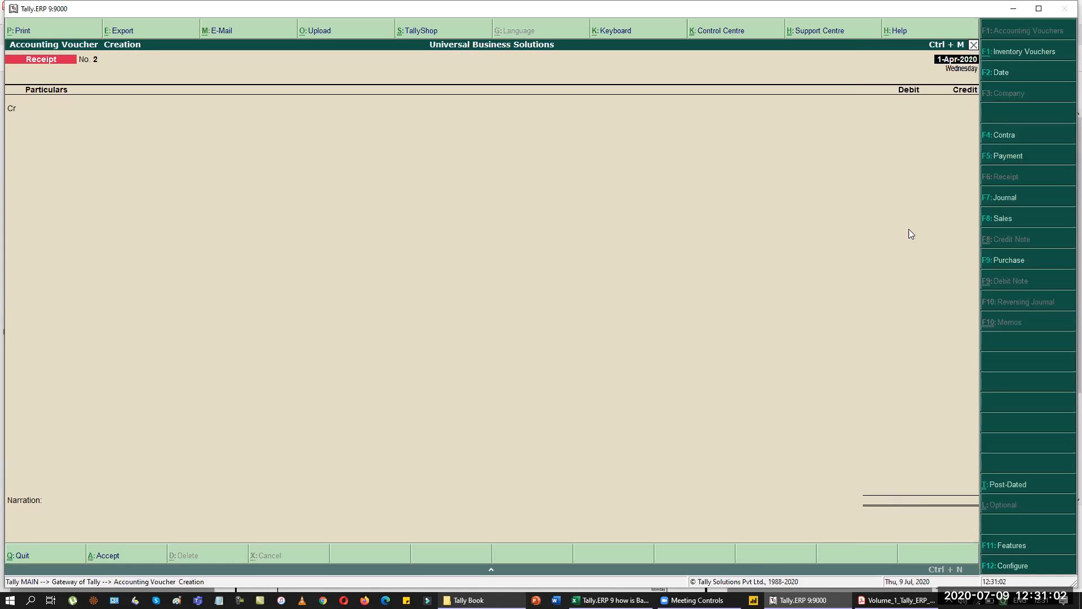
key("alt+Tab")
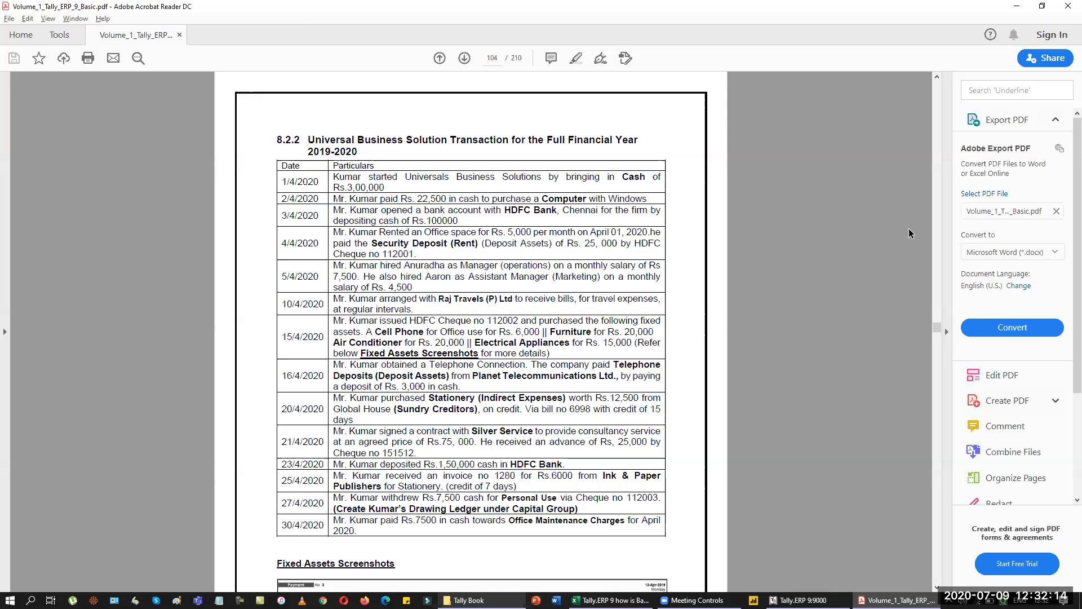
Return to Tally's blank Receipt voucher No. 2.
key("alt+Tab")
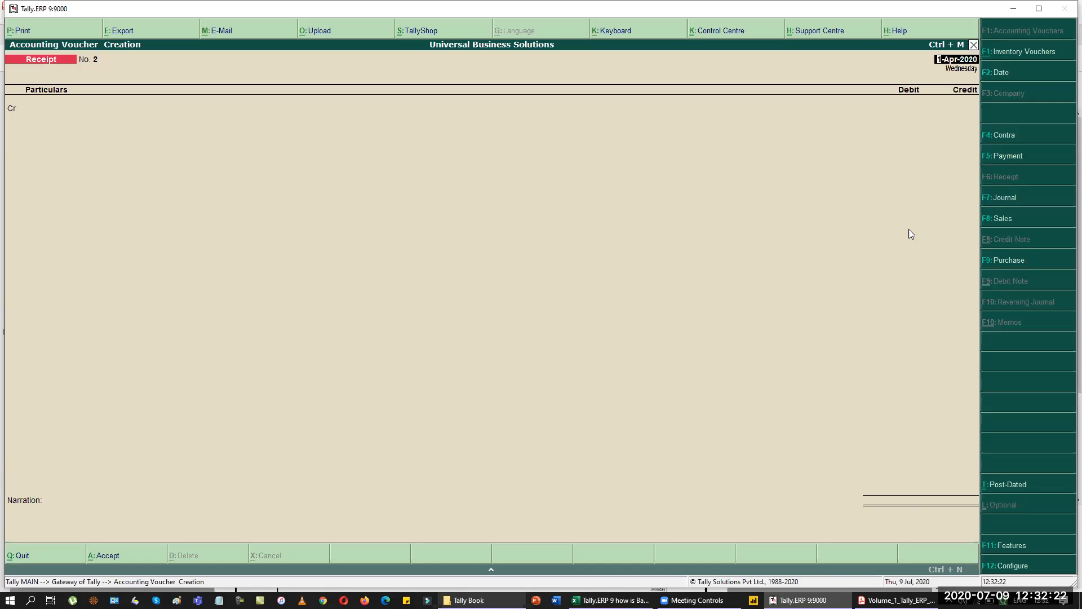
Start a Journal voucher dated 2-4-2020.
key("F7")
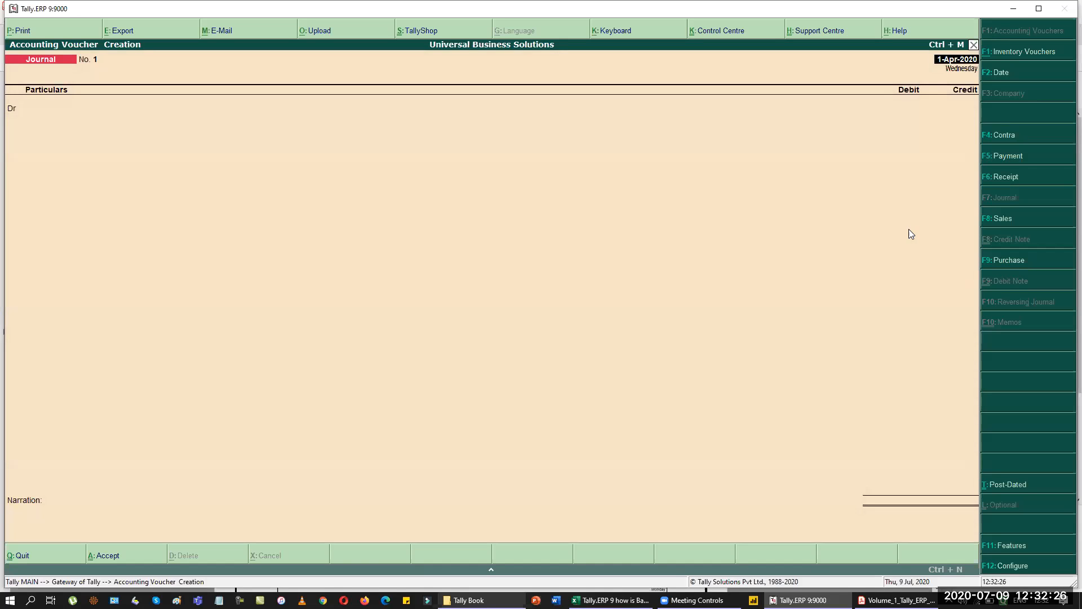
key("alt+Tab")
key("alt+Tab")
key("F2")
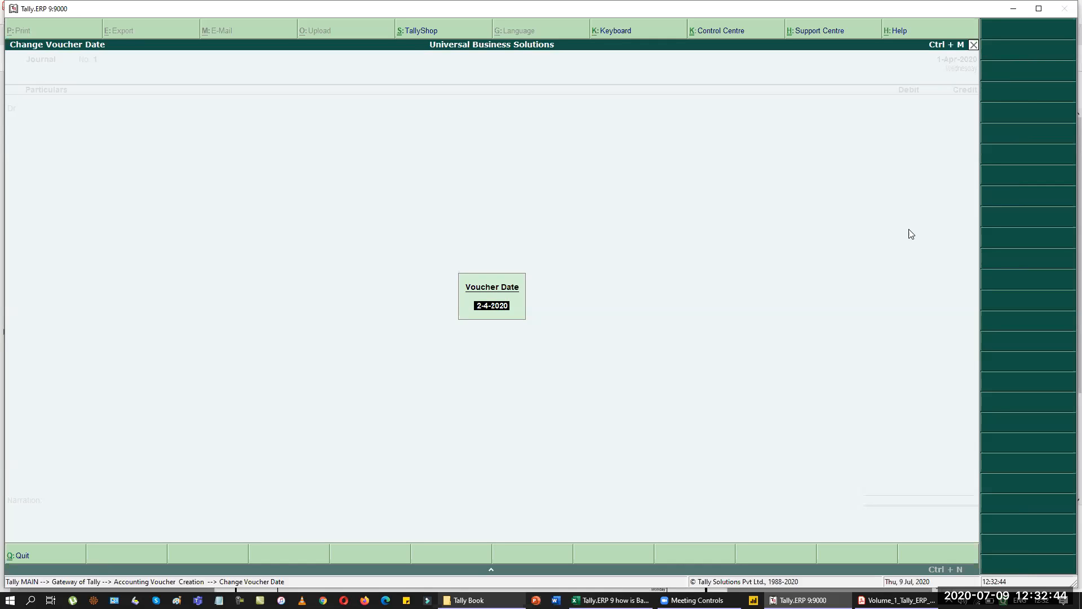
key("Return")
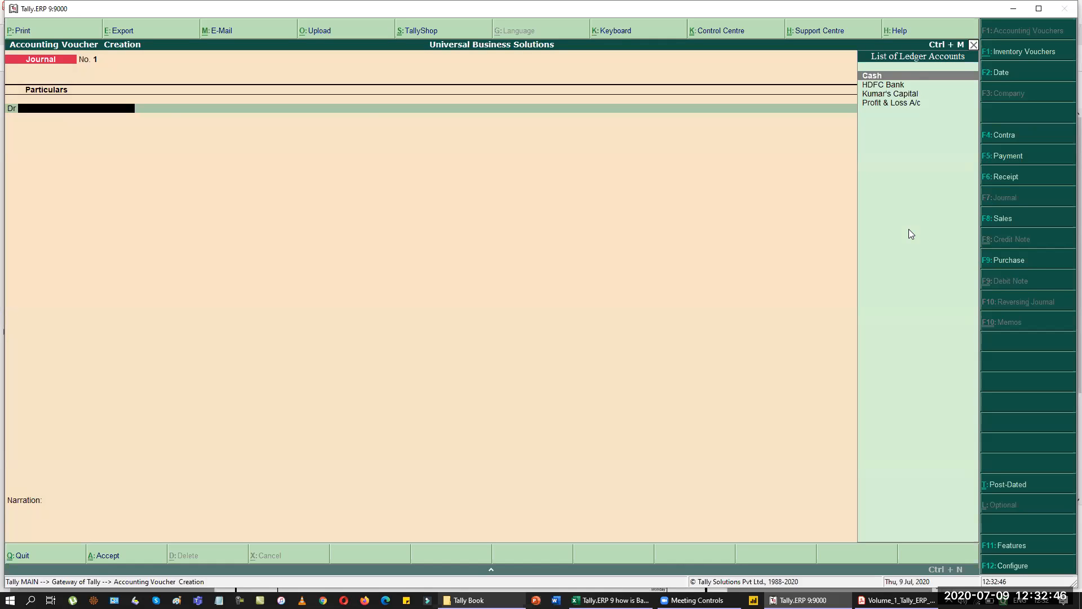
Create a Computer ledger under Fixed Assets and debit it 22,500 in the journal.
key("alt+c")
type("Computer")
key("Return")
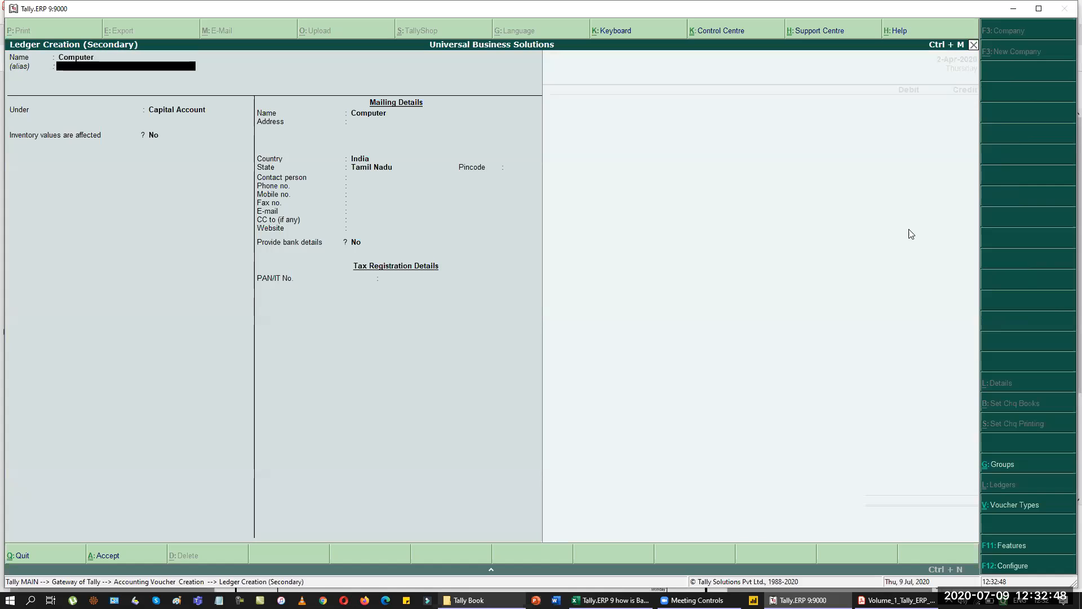
key("Return")
type("fix")
key("Return")
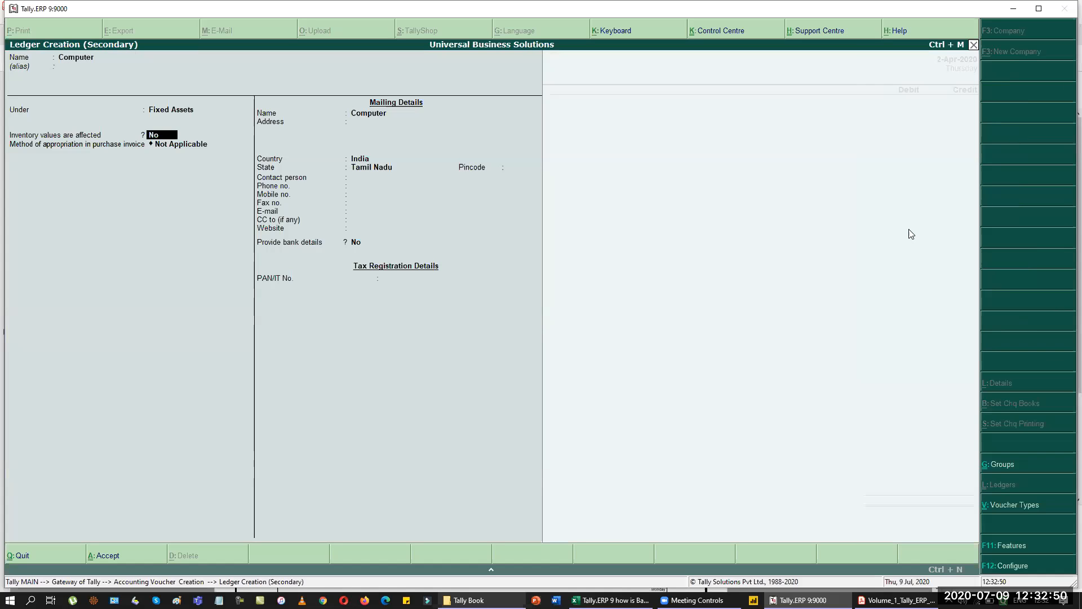
key("Return")
key("Return")
key("Return")
key("Return")
key("Return")
key("Return")
key("Return")
key("Return")
key("Return")
key("Return")
key("Return")
key("Return")
key("Return")
key("Return")
key("Return")
key("Return")
type("22500")
key("Return")
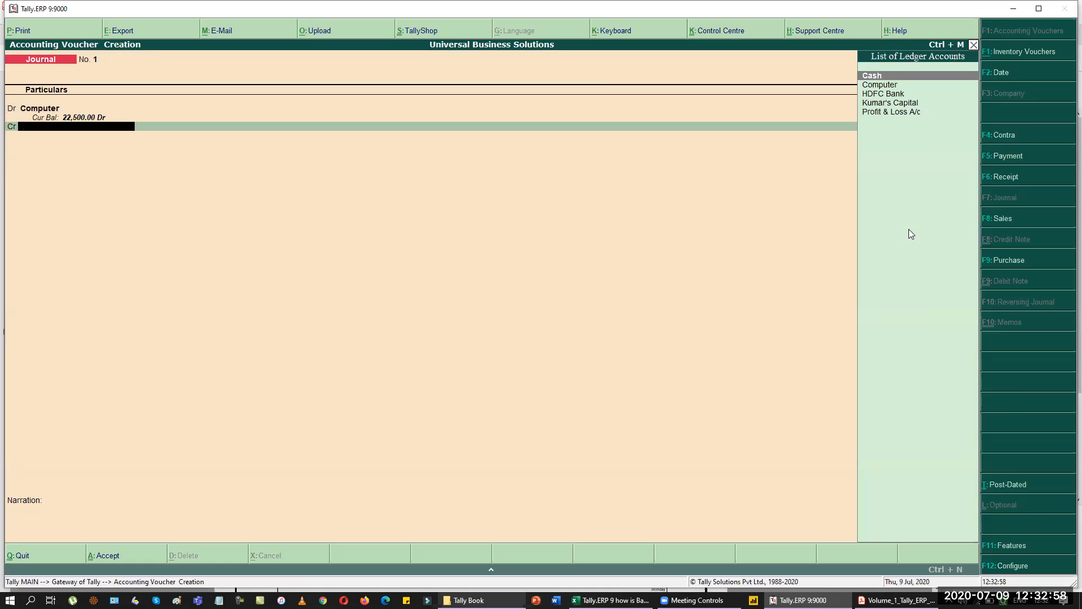
Create a Computer World ledger under Sundry Creditors for the credit side.
key("alt+c")
type("Computer Wor")
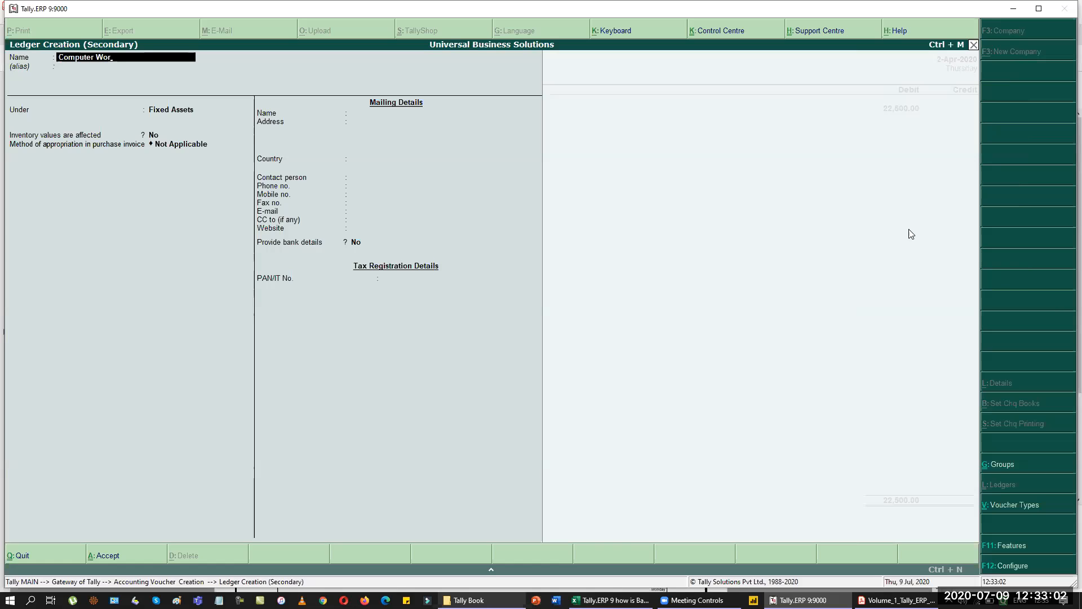
type("ld")
key("Return")
key("Return")
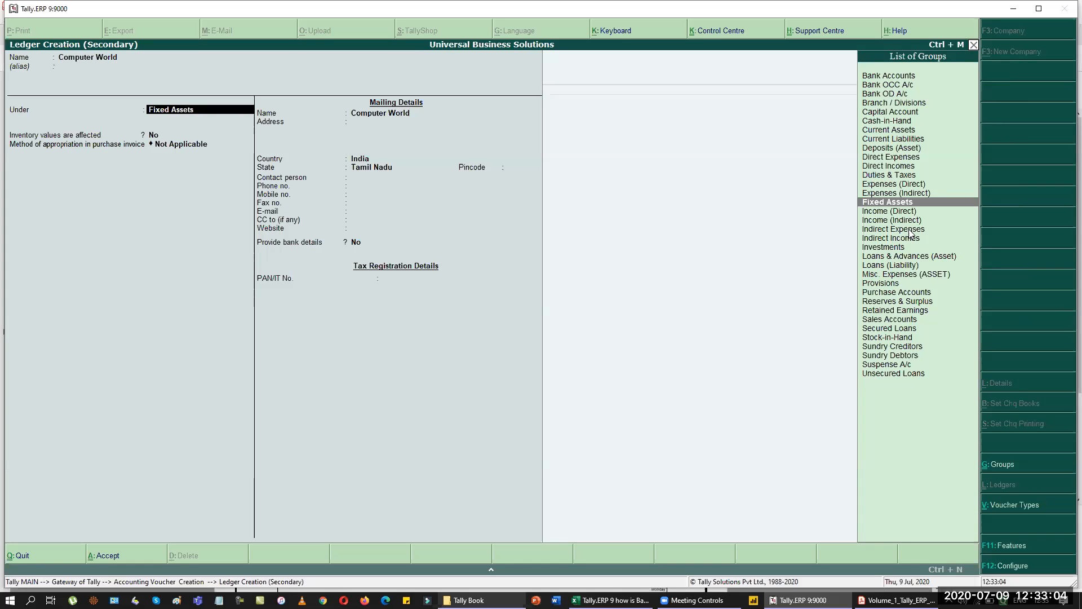
type("sundry c")
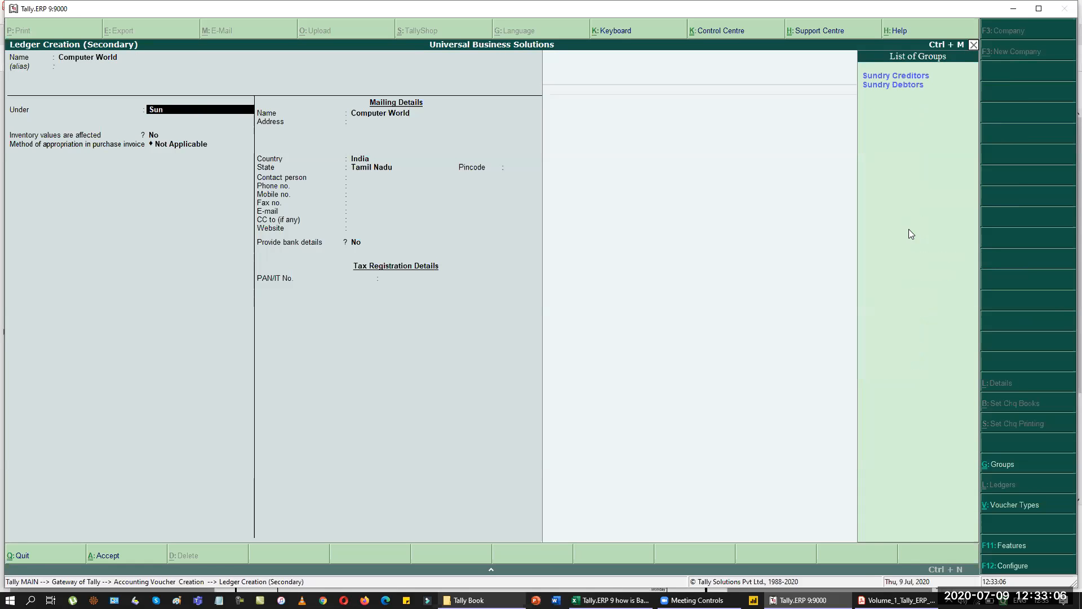
key("Return")
key("Return")
key("Return")
key("Return")
key("Return")
key("Return")
key("Return")
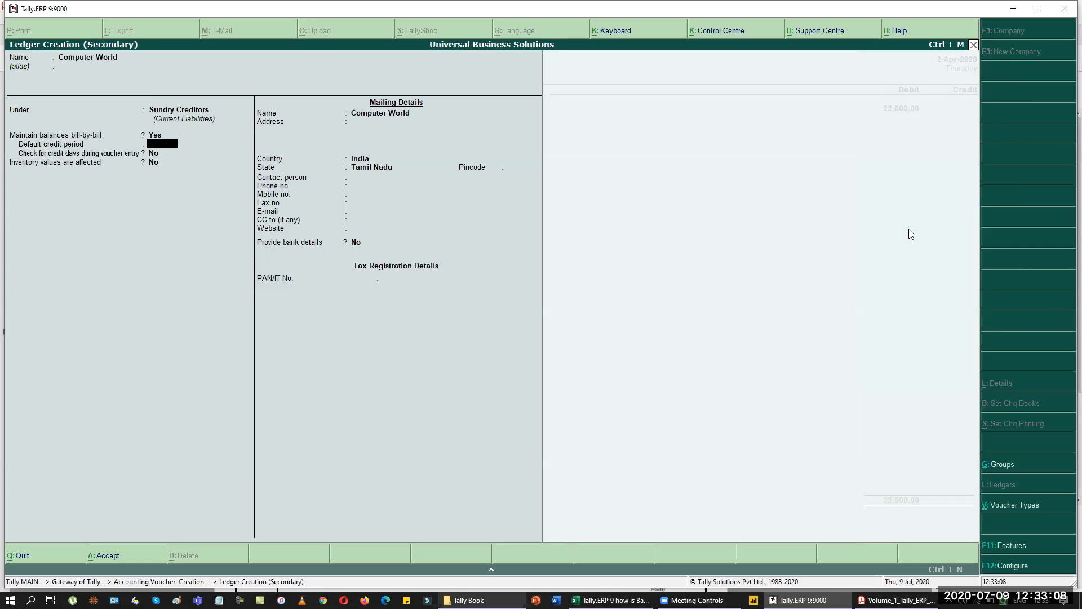
Enter bill-wise New Ref 10002 for 22,500 Cr against Computer World.
key("Return")
key("Return")
key("Return")
key("ctrl+a")
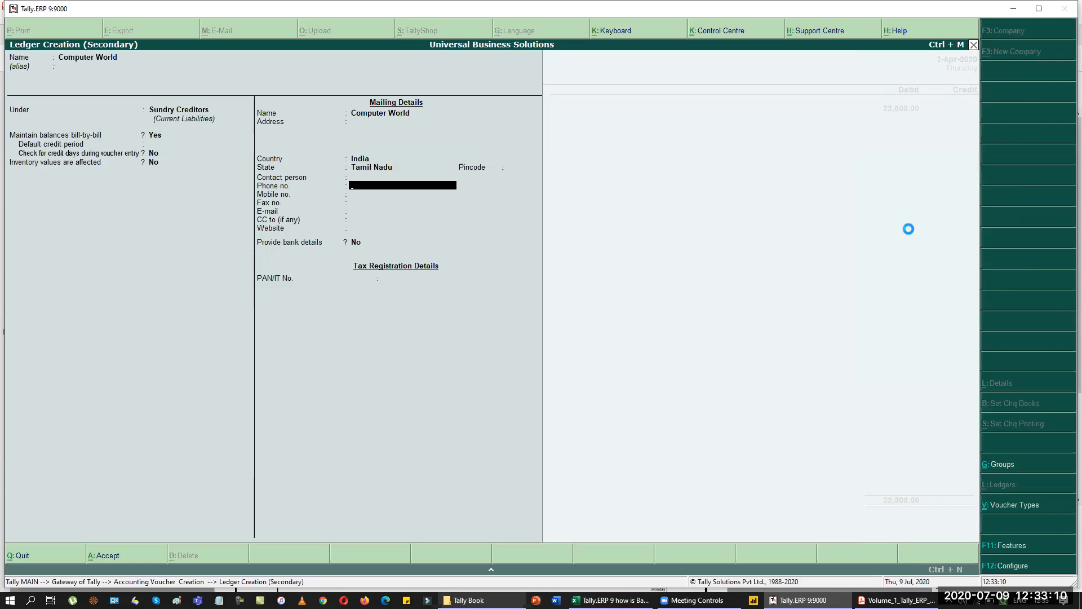
key("Return")
key("Return")
key("Up")
key("Return")
type("10002")
key("Return")
key("Return")
type("25,000")
key("Return")
key("Return")
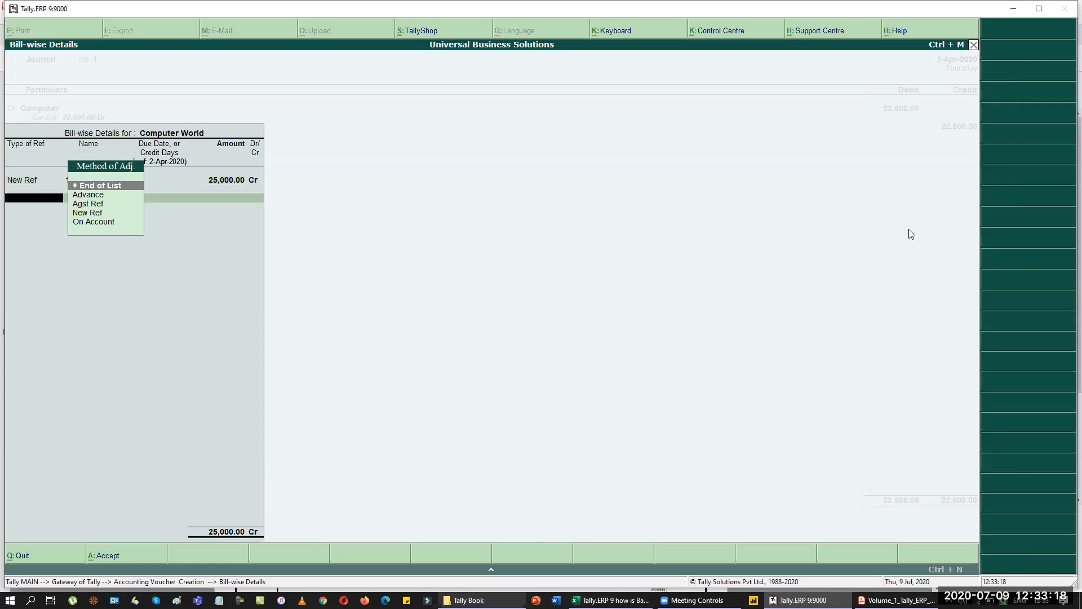
key("Return")
key("BackSpace")
type("22,500")
key("Return")
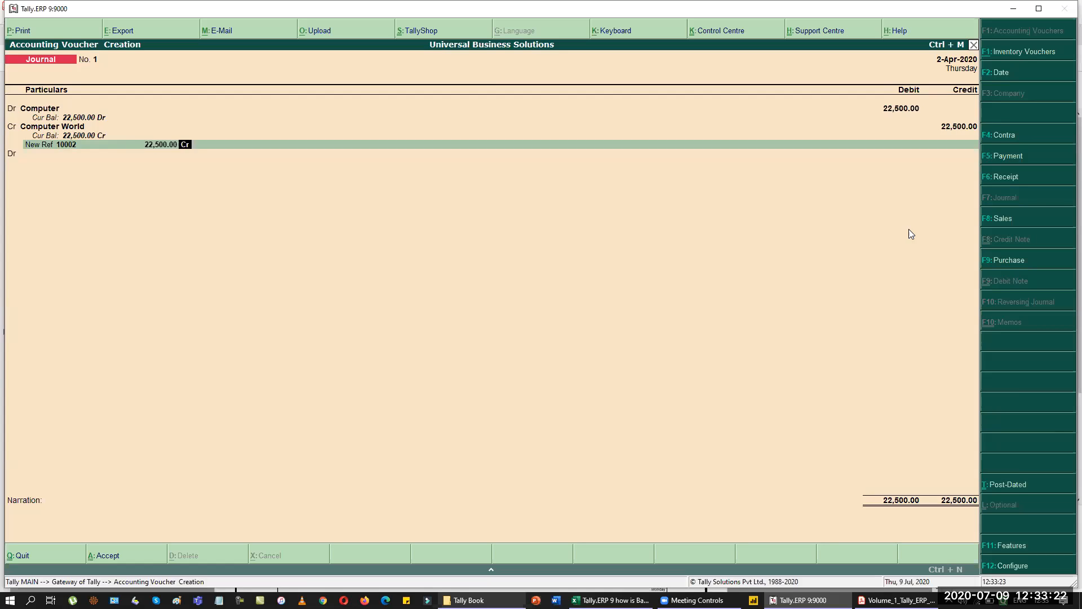
key("Return")
key("Return")
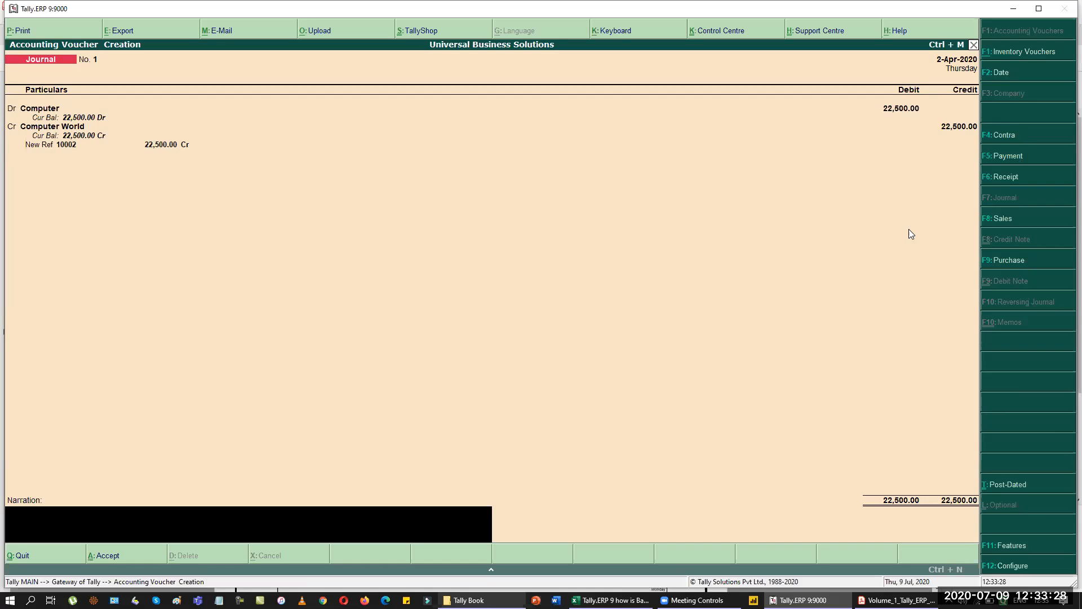
Accept Journal No. 1 after checking the transaction list in the PDF.
key("Return")
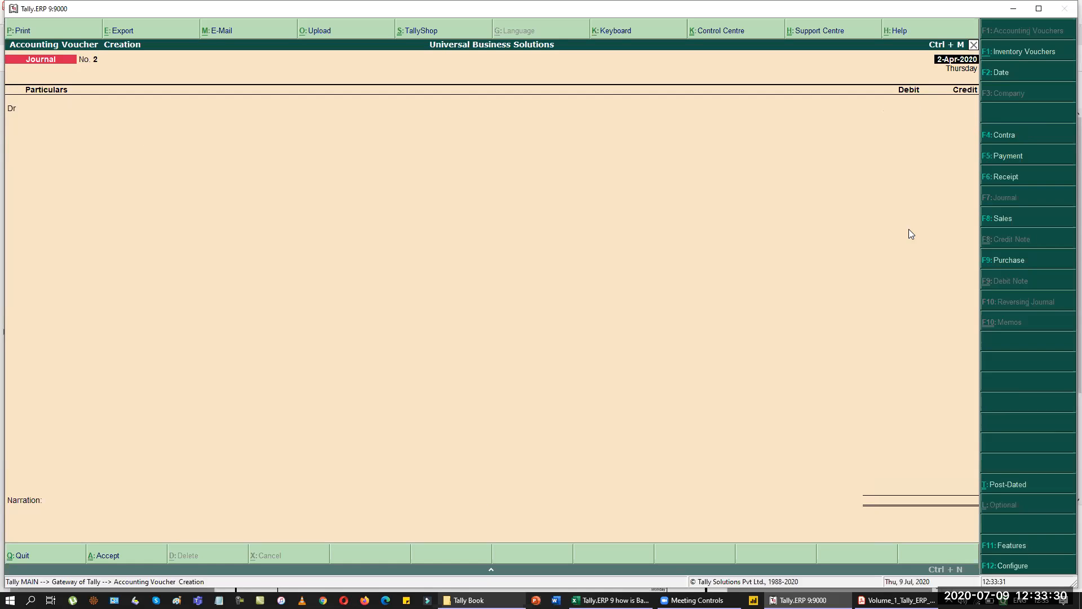
key("alt+Tab")
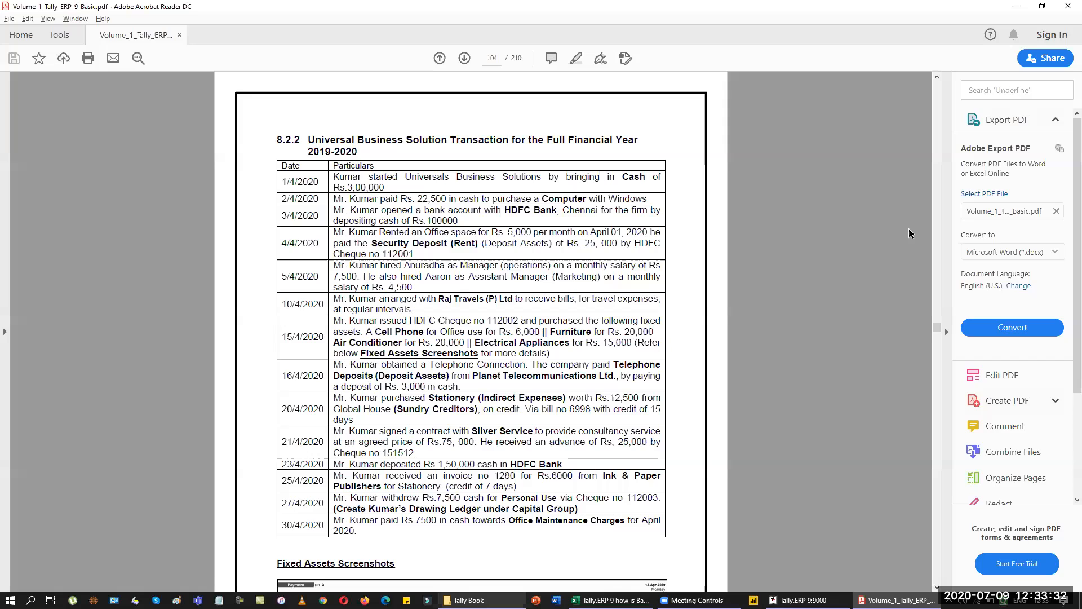
key("alt+Tab")
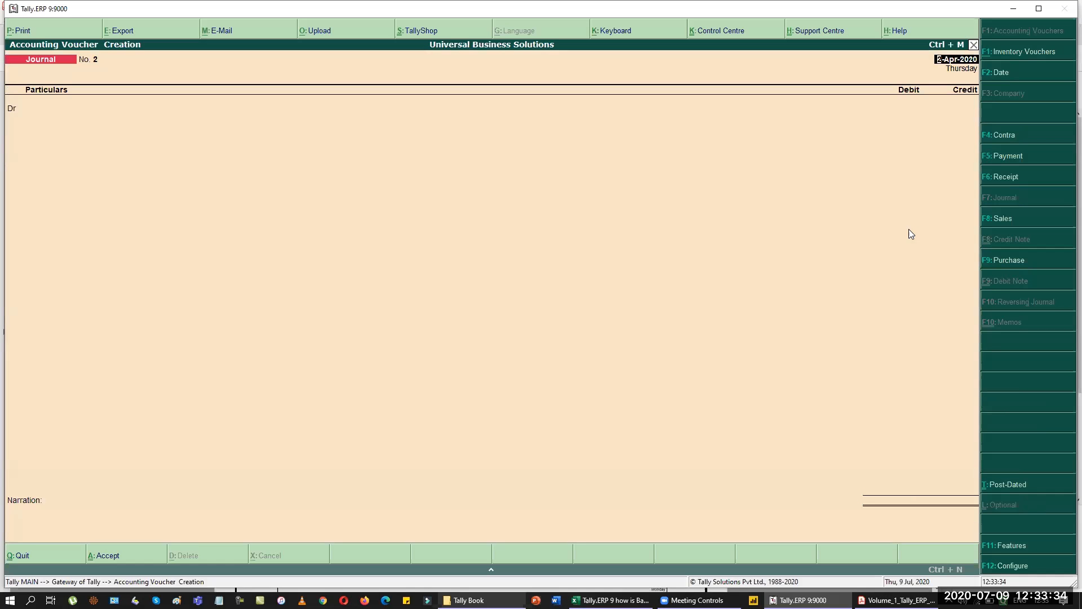
key("F5")
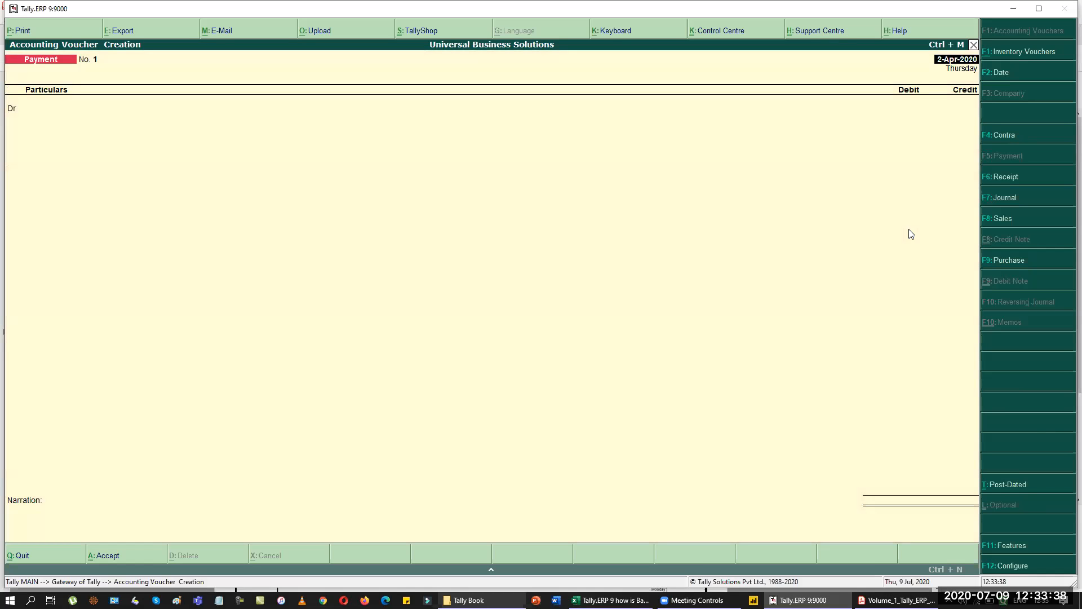
Debit Computer World against bill 10002 and credit Cash 22,500.
key("Return")
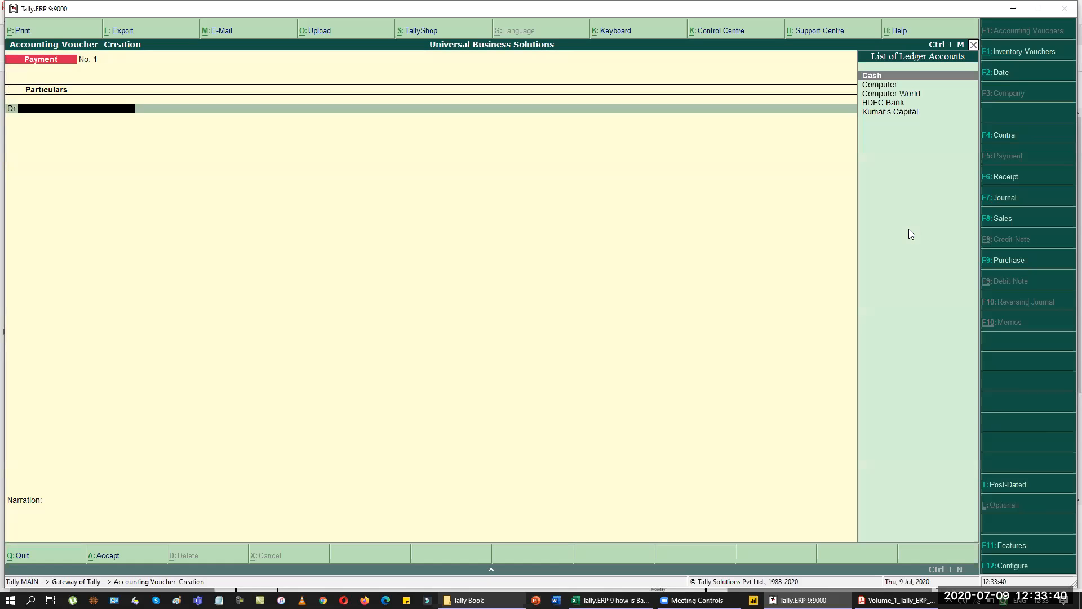
type("Com")
key("Down")
key("Return")
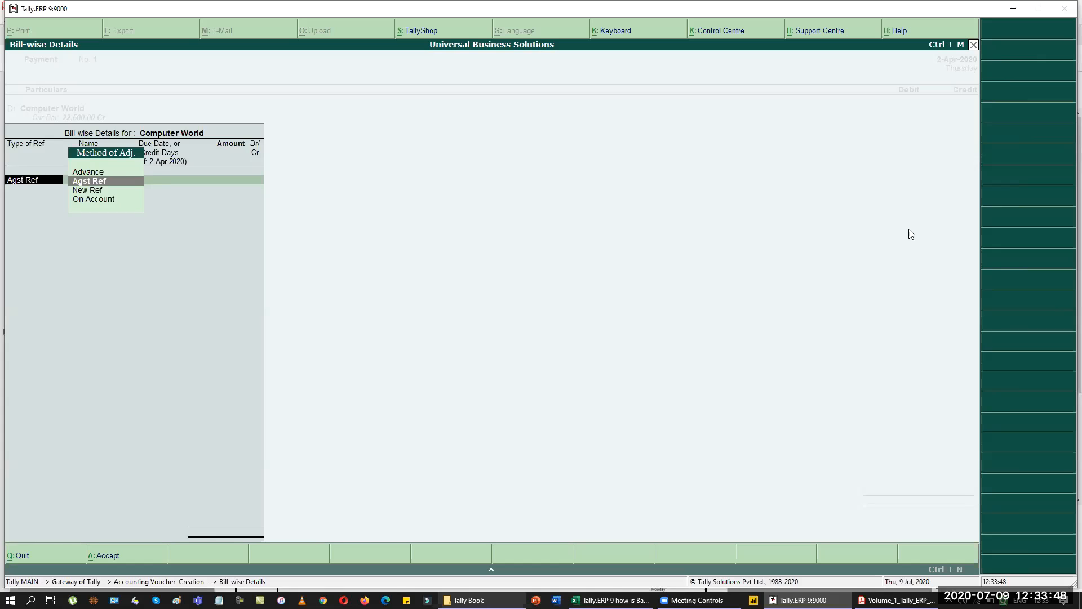
key("Return")
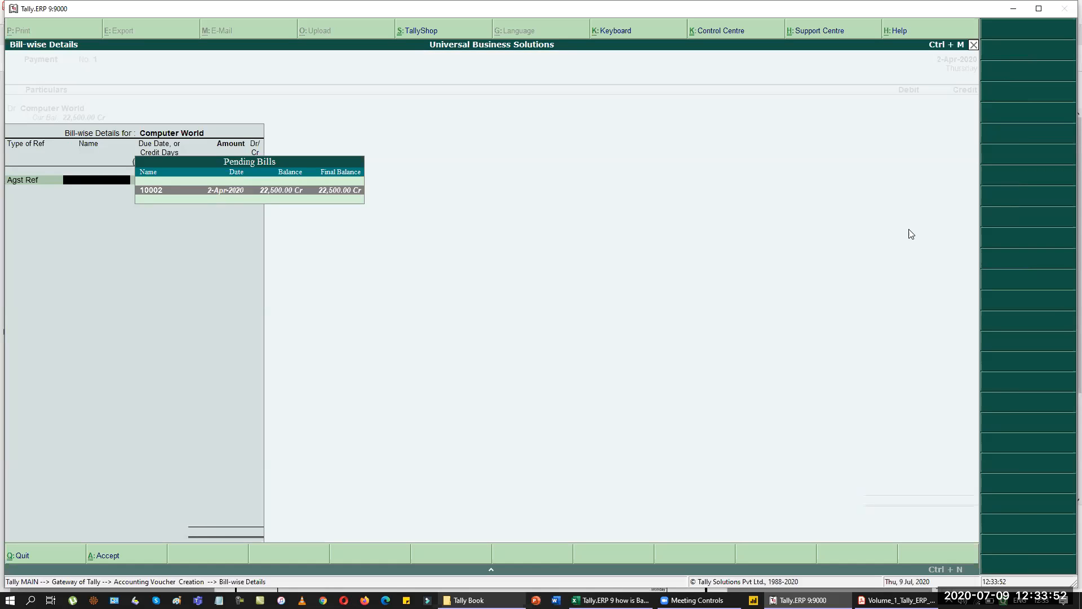
key("Return")
key("Return")
key("Return")
key("Return")
type("cash")
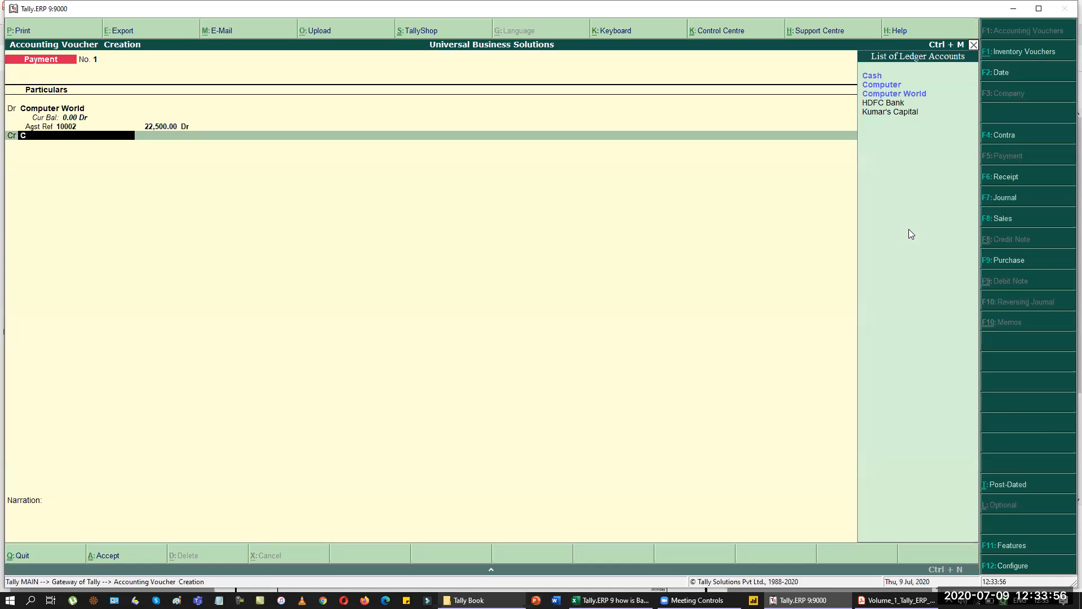
key("Return")
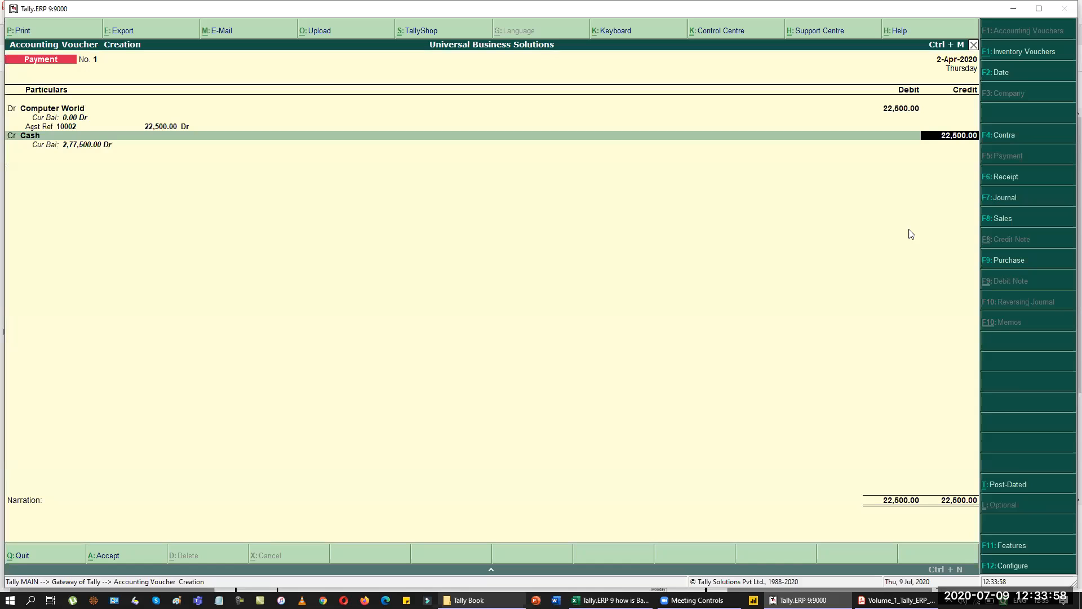
key("Return")
Add the narration 'Computer purchased for Office use' and save the payment.
type("Co")
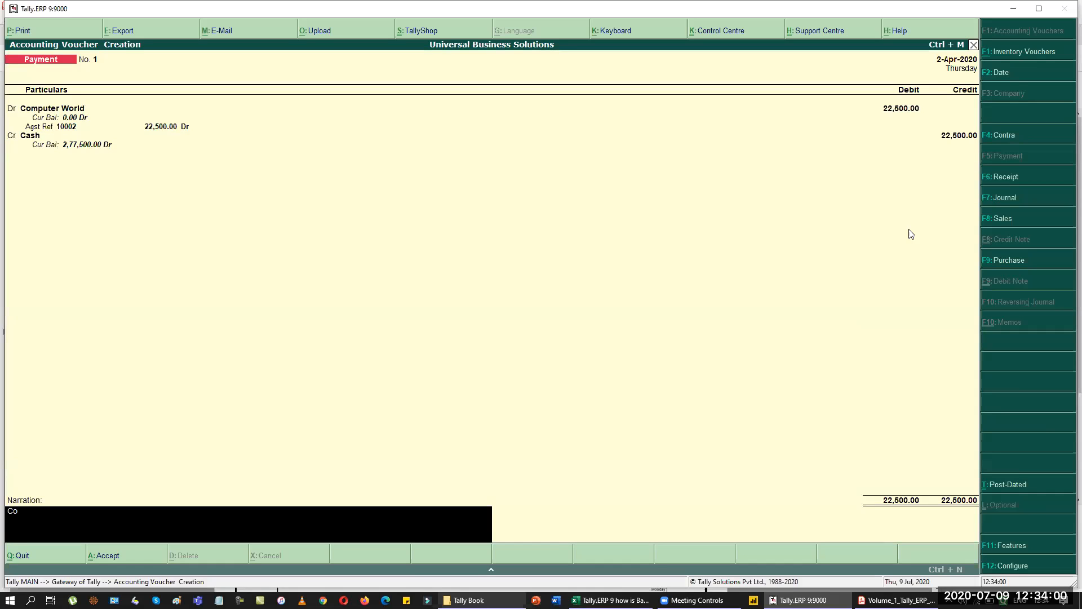
type("mputer puyr")
key("BackSpace")
key("BackSpace")
type("rchased for Offce")
key("BackSpace")
type("ice use")
key("Return")
key("Return")
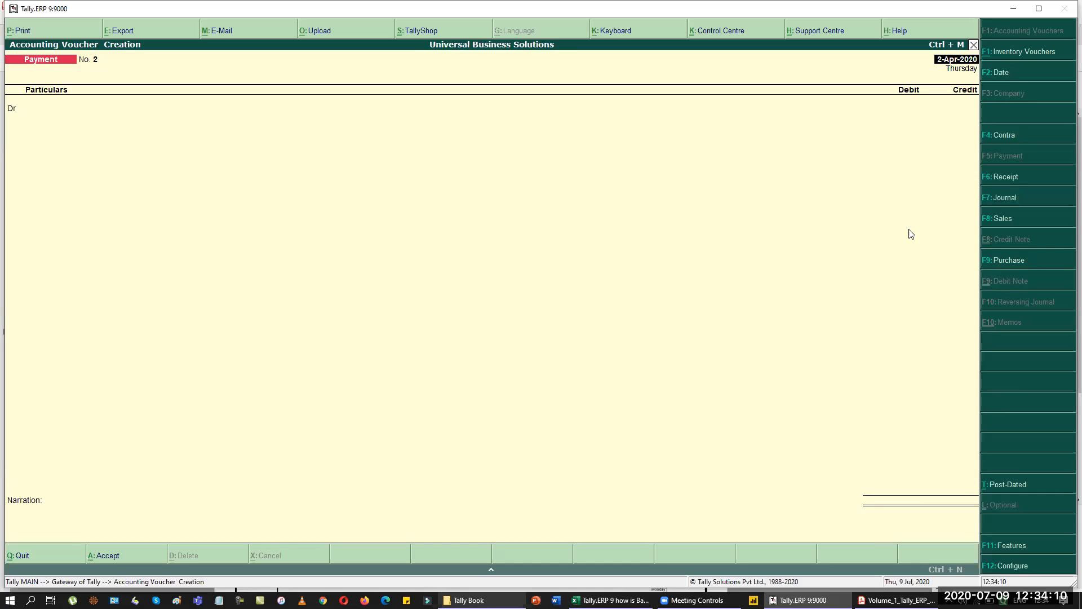
key("alt+Tab")
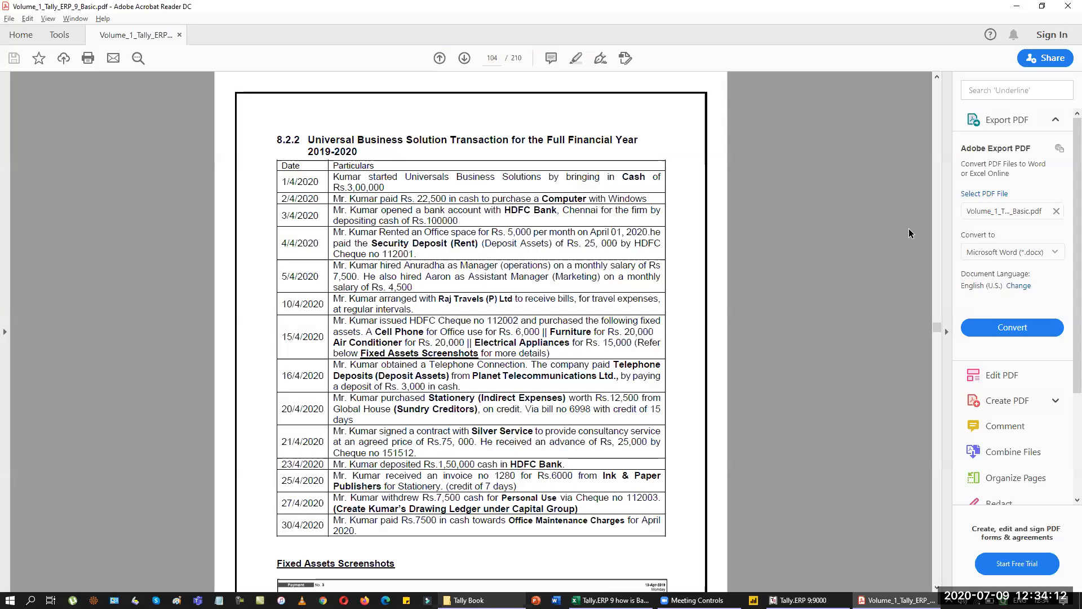
key("alt+Tab")
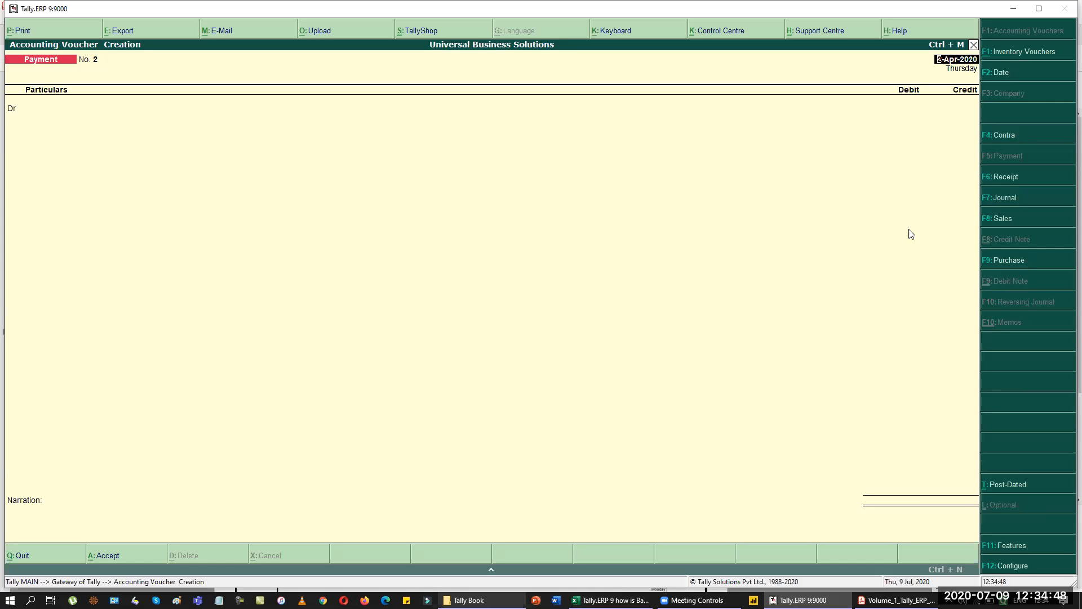
Change the voucher date to 3-Apr-2020 and switch to a Contra voucher.
key("alt+Tab")
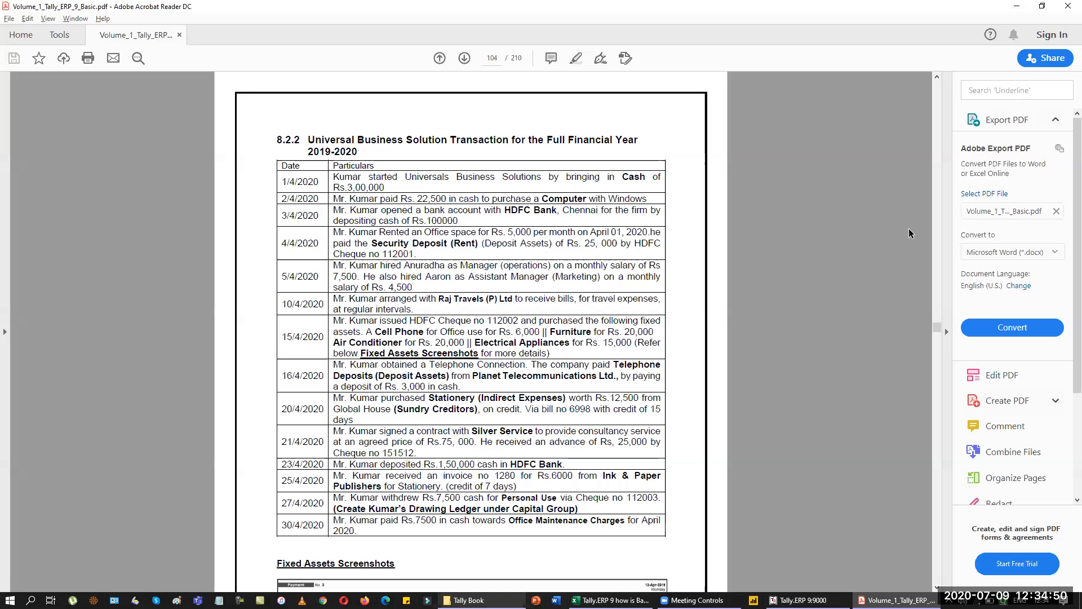
key("alt+Tab")
key("F2")
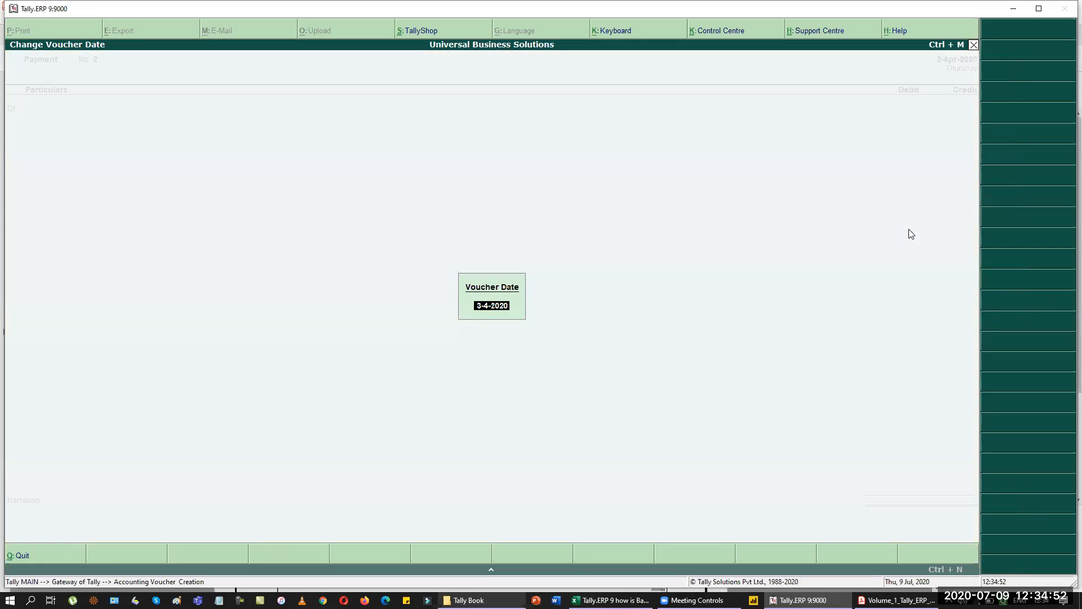
key("Return")
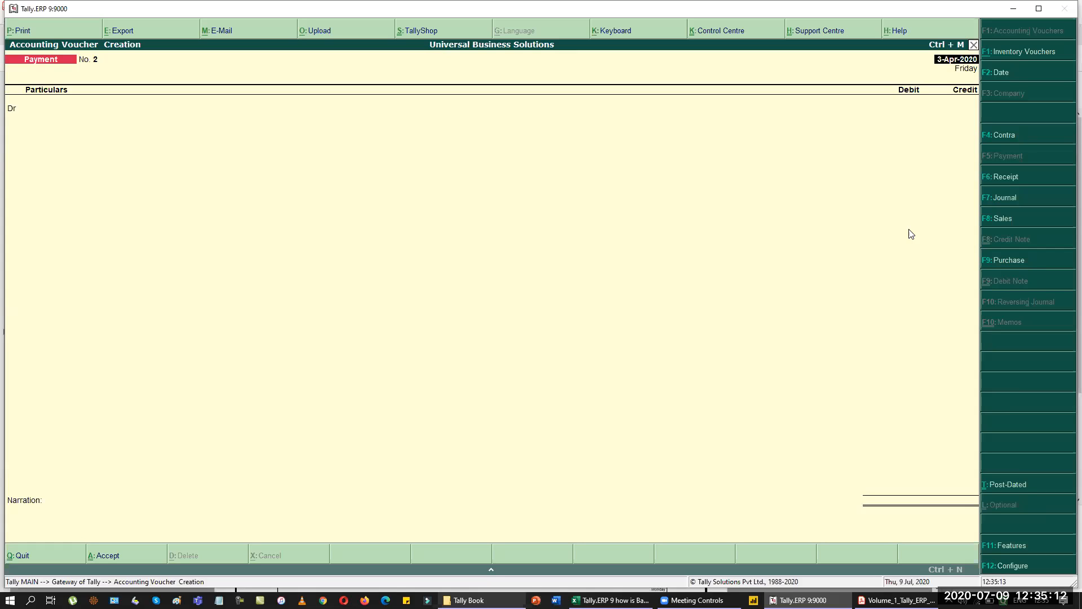
key("F4")
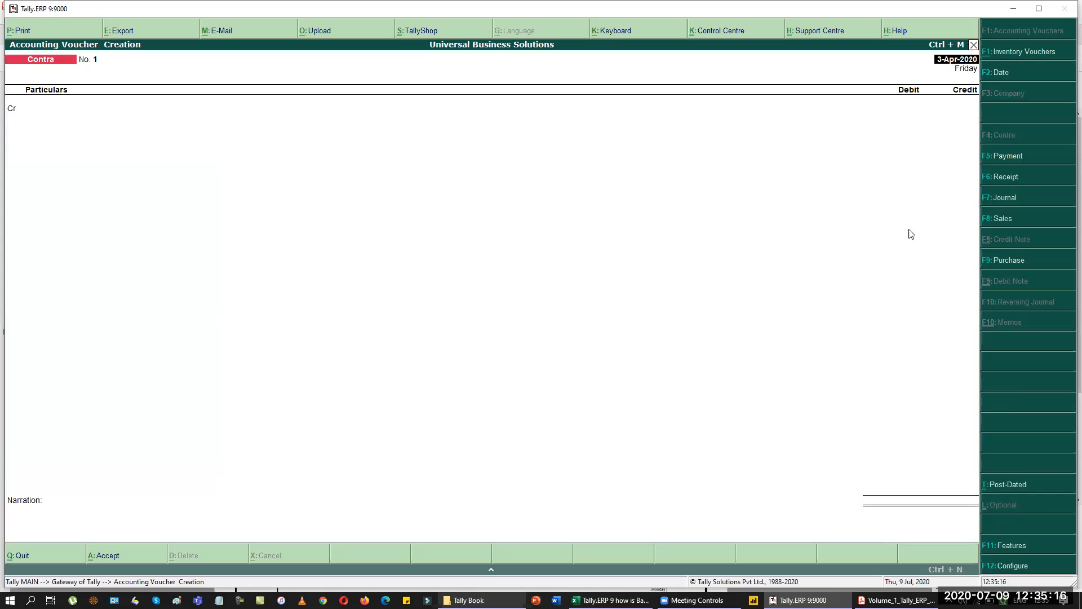
Credit Cash 1,00,000 and debit HDFC Bank for the deposit.
key("Return")
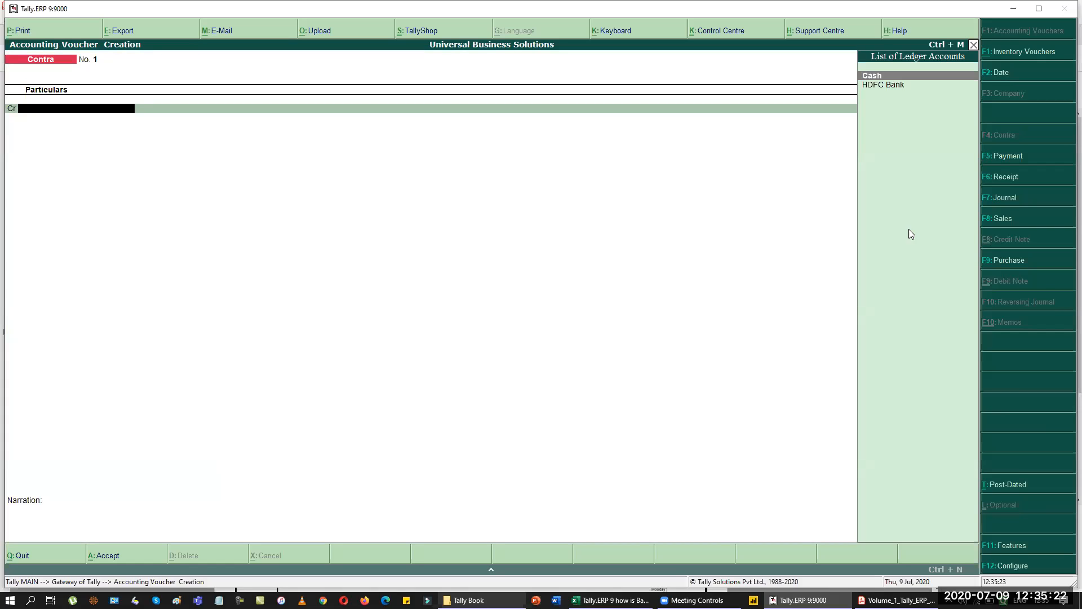
key("Return")
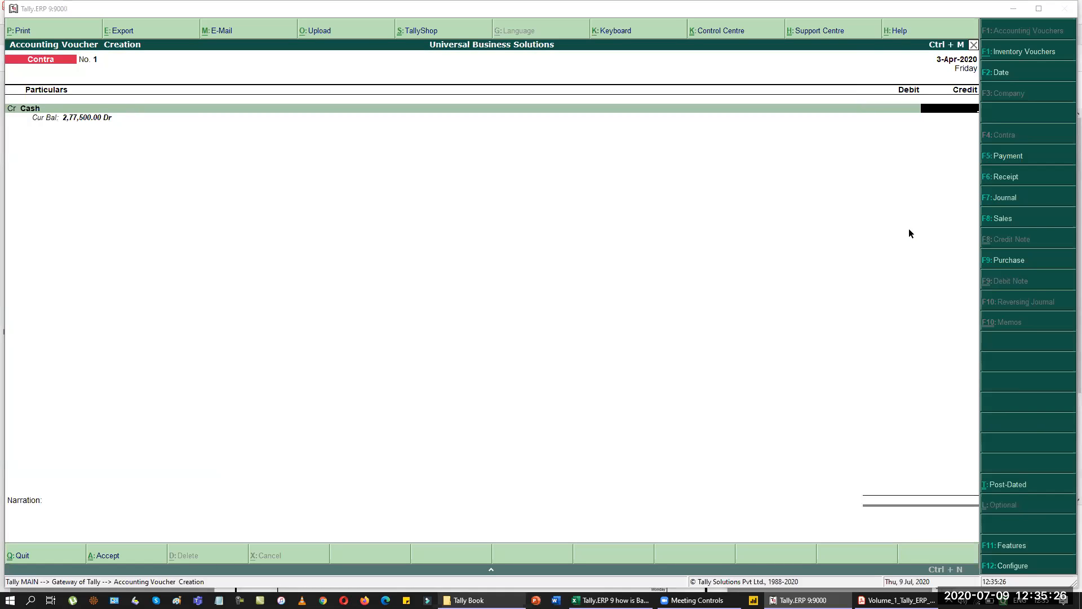
key("alt+Tab")
key("alt+Tab")
type("100000")
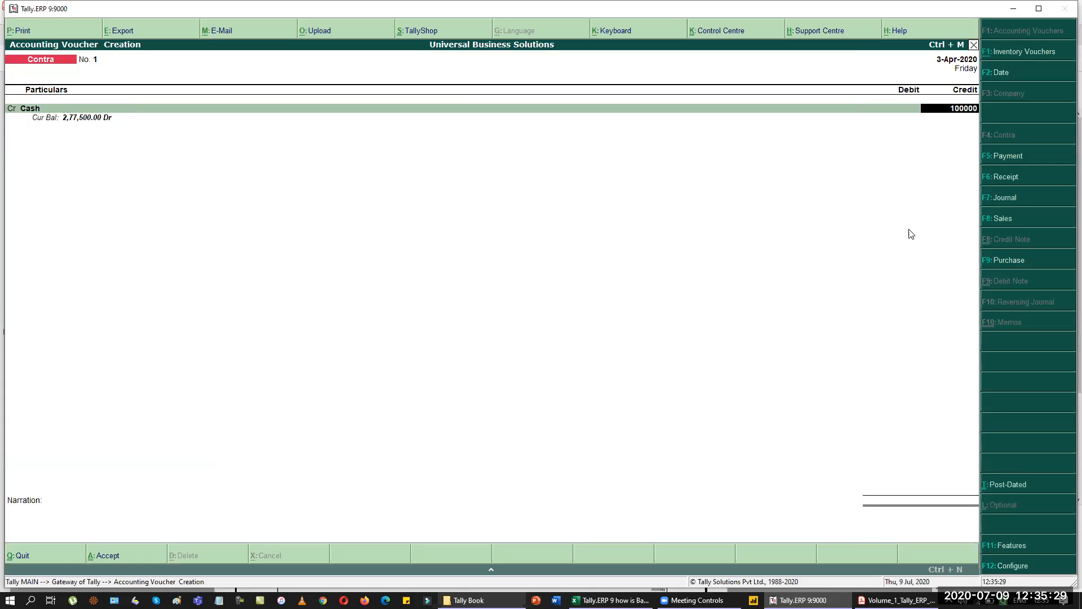
key("Return")
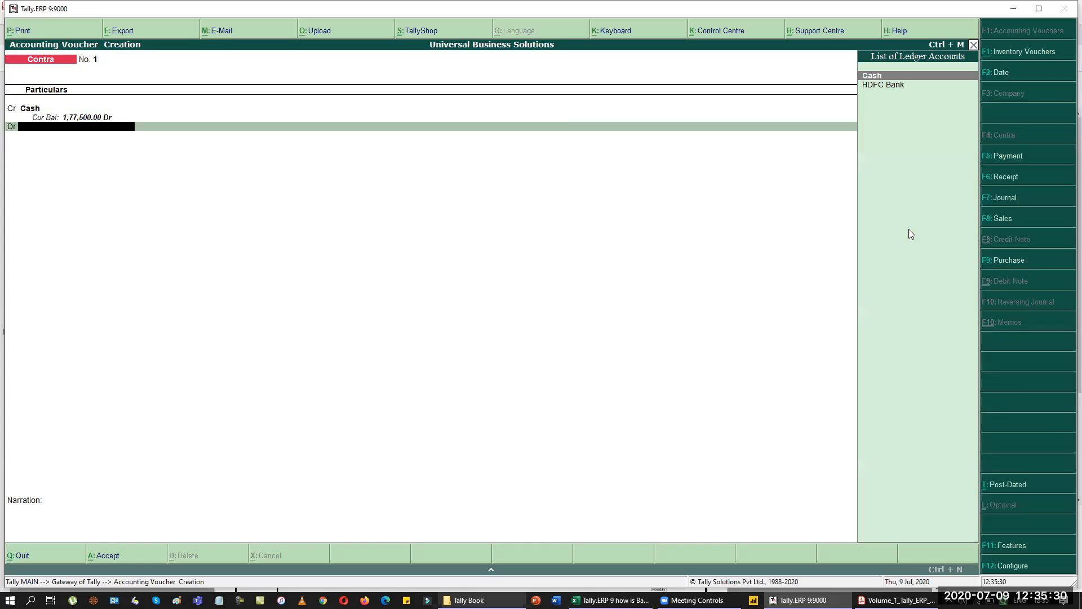
key("Down")
key("Return")
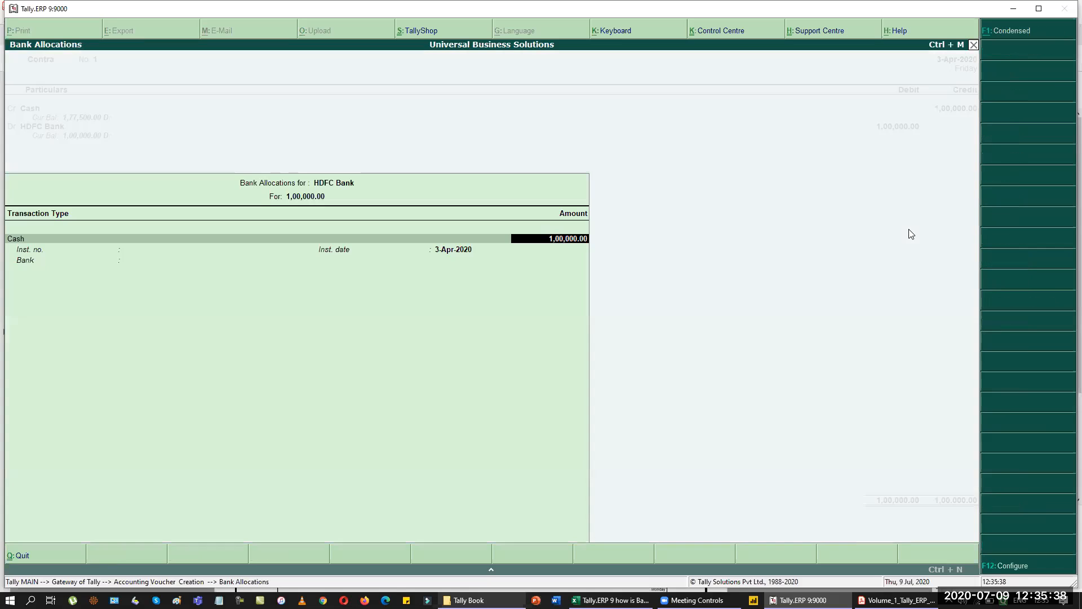
Record the deposit as 50 notes of 2000 and save Contra No. 1.
key("Return")
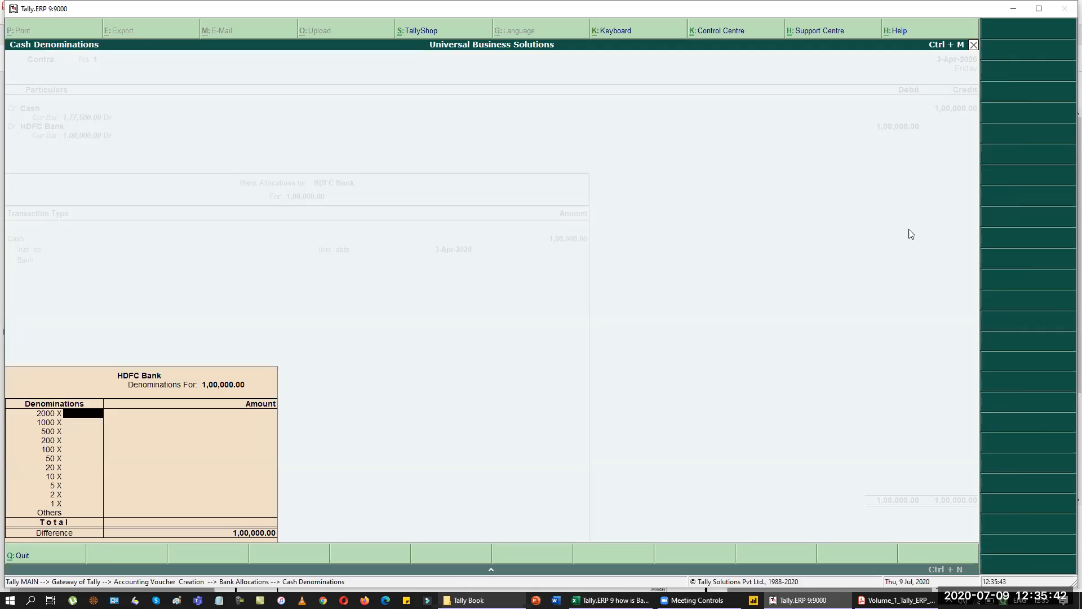
type("50")
key("Return")
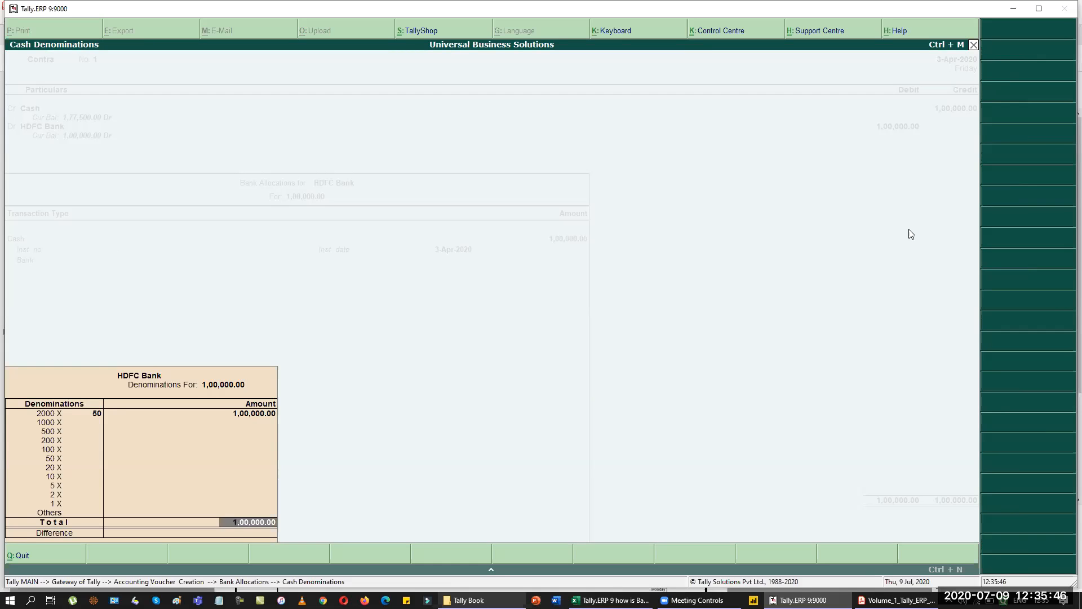
key("Return")
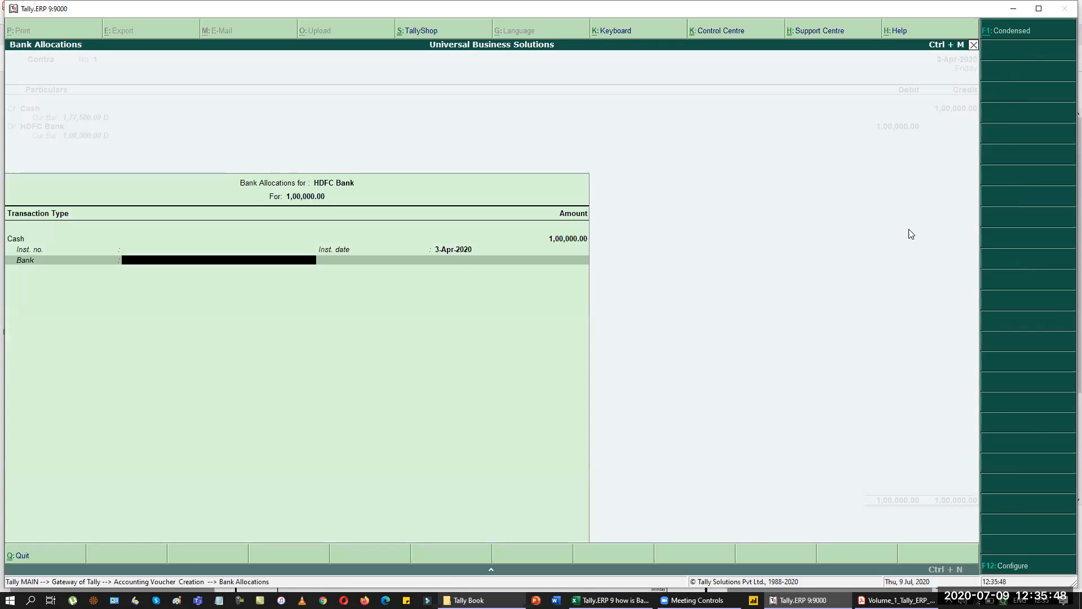
key("Return")
key("Return")
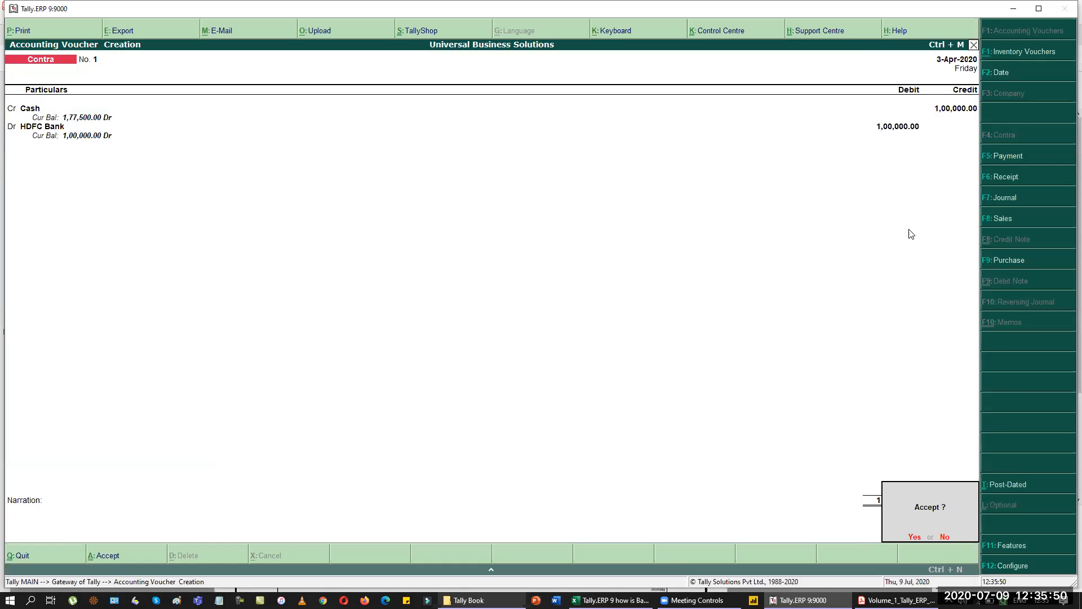
key("Return")
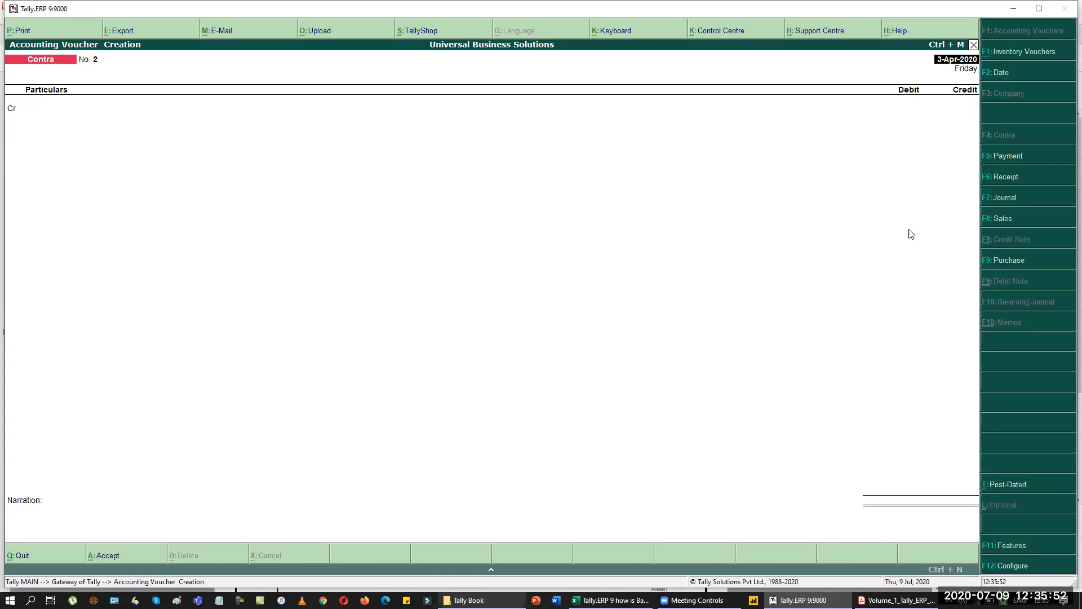
Date the voucher 4-4-2020 and switch to a Payment voucher.
key("alt+Tab")
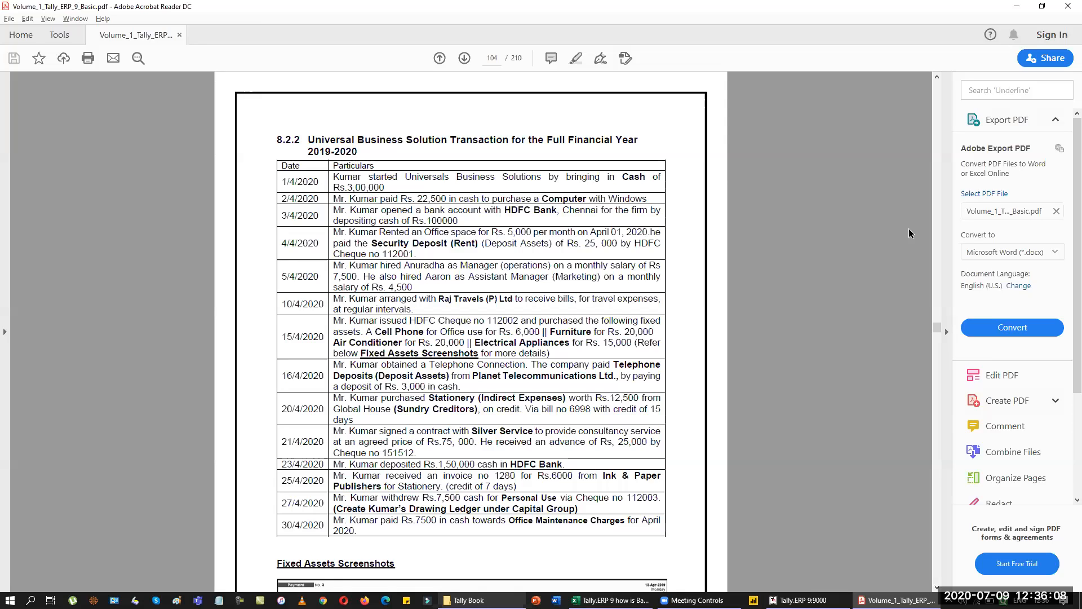
key("alt+Tab")
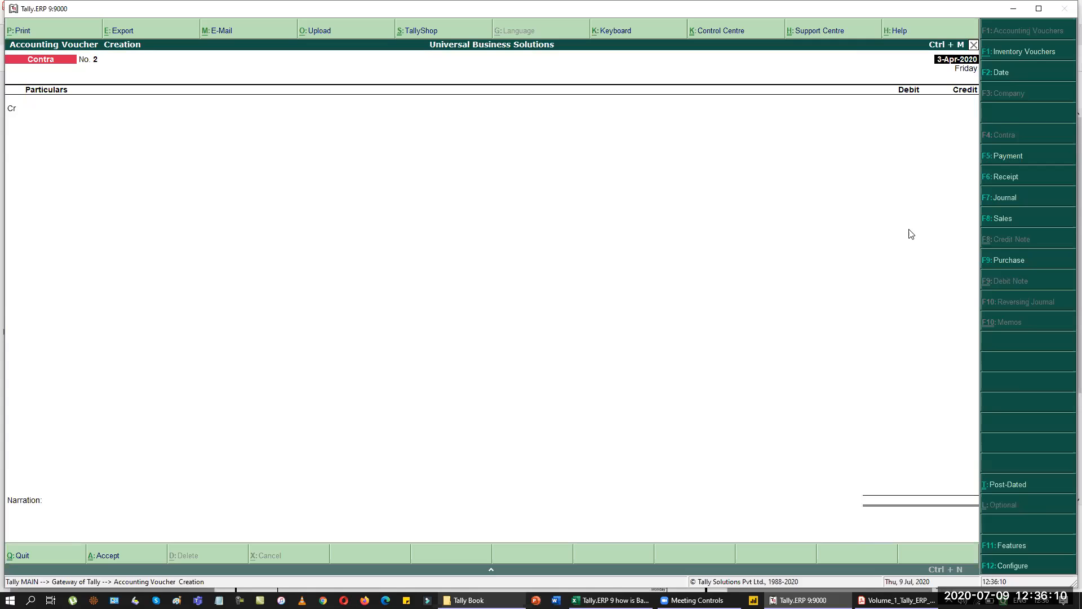
key("F2")
type("4-4")
key("Return")
key("F5")
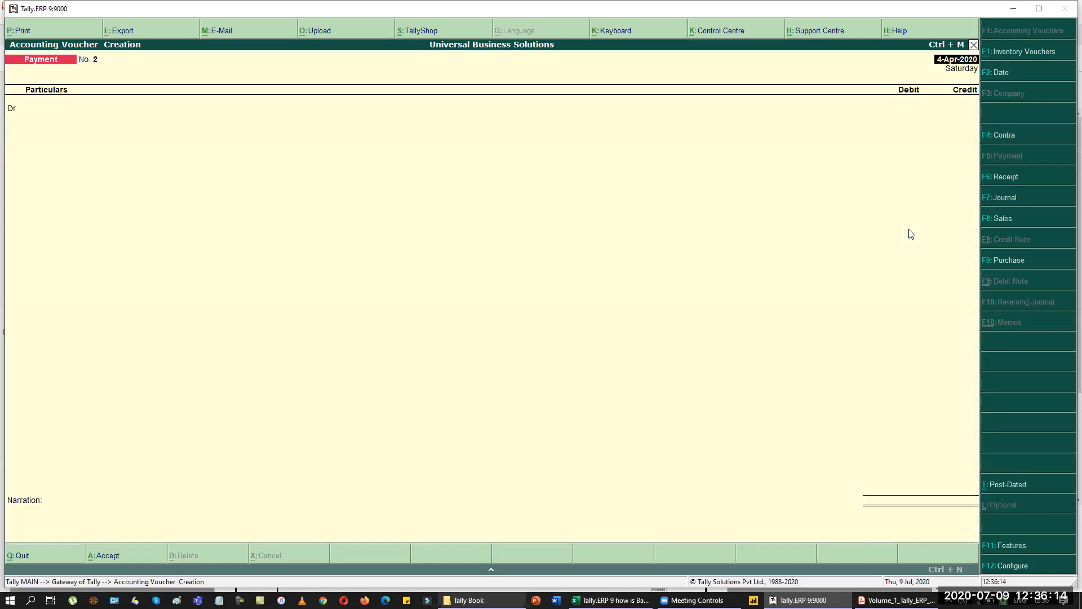
key("alt+Tab")
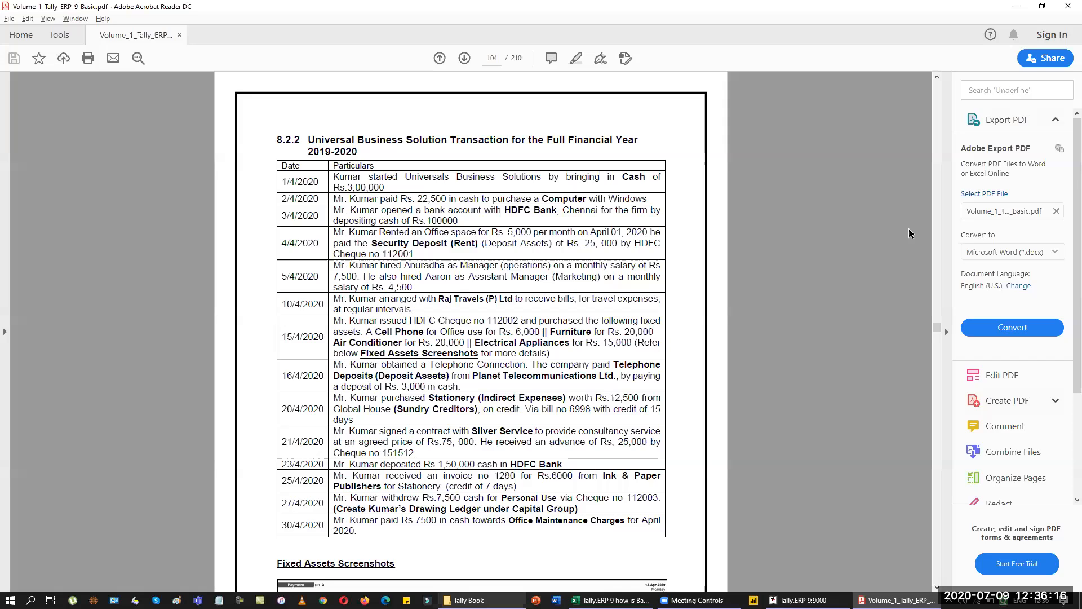
key("alt+Tab")
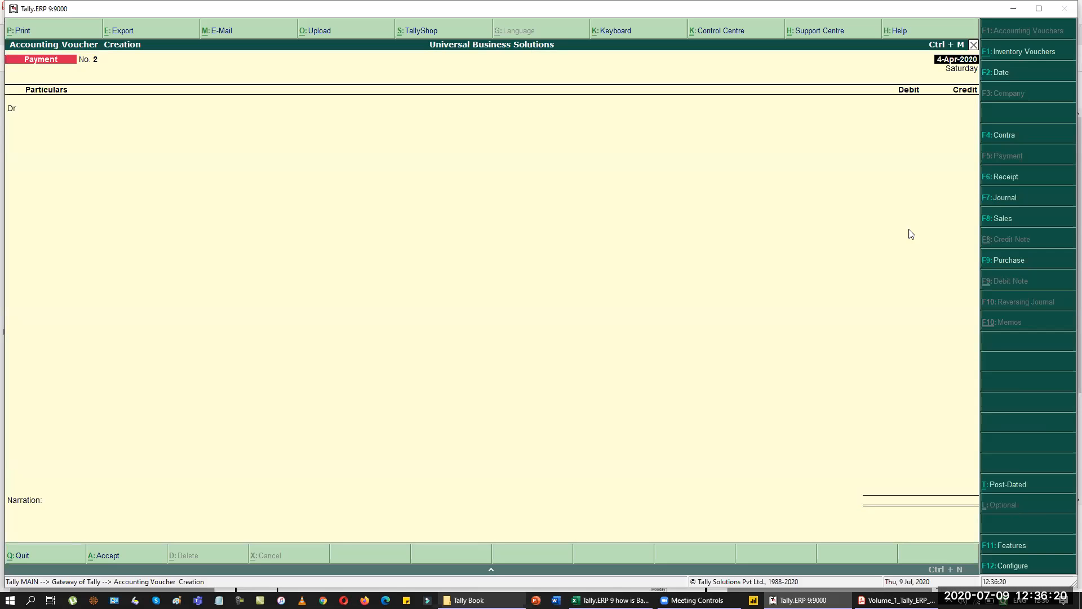
key("Return")
key("alt+c")
Create a Security Deposit ledger under Deposits (Asset), then check the transaction list in the PDF.
type("Security")
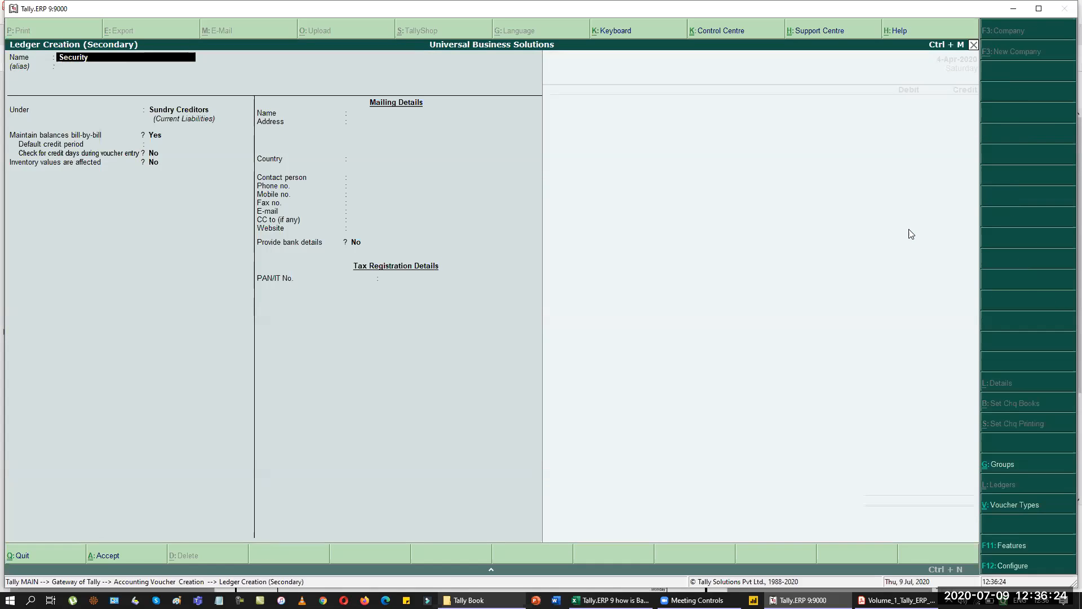
type(" Deposi")
key("Return")
key("Return")
type("dep")
key("Return")
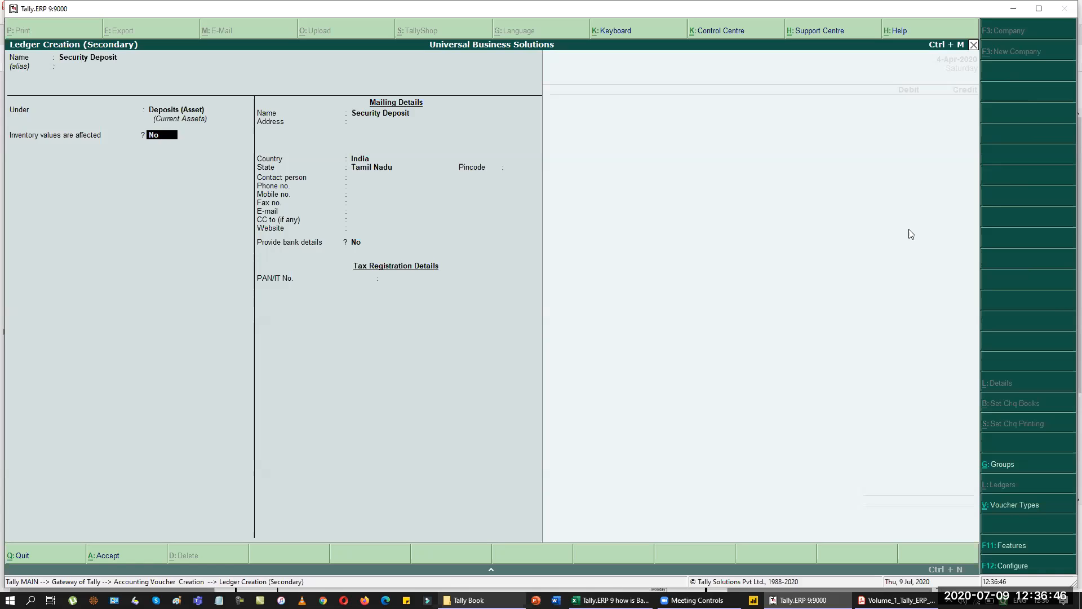
key("Return")
key("Return")
key("Return")
key("Return")
key("Return")
key("Return")
key("Return")
key("Return")
key("Return")
key("Return")
key("Return")
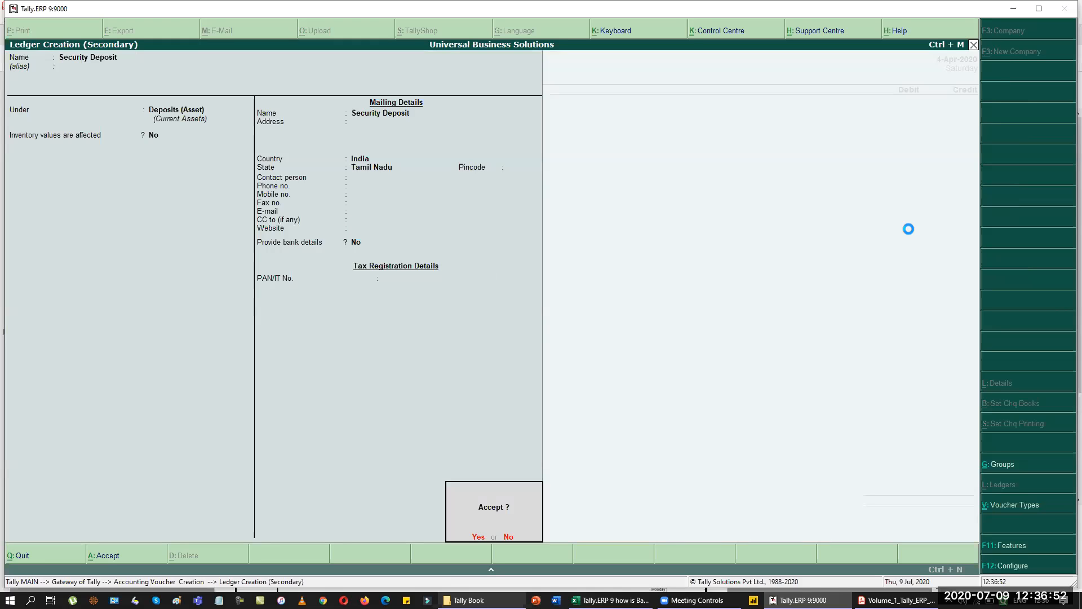
key("Return")
key("alt+Tab")
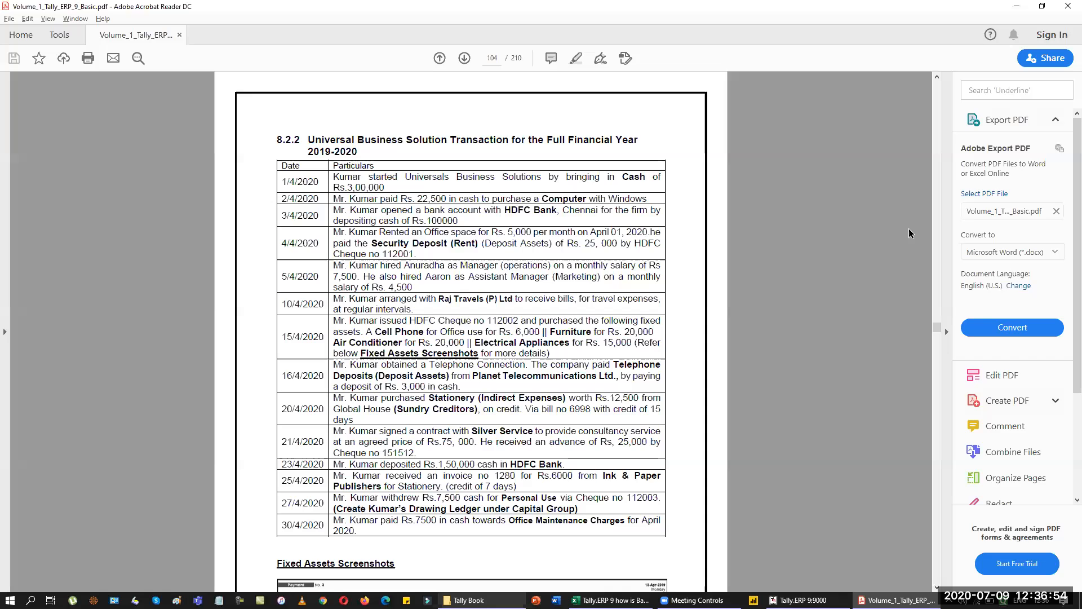
Debit Security Deposit 25,000 and create a Landlord ledger under Sundry Creditors.
key("alt+Tab")
type("25000")
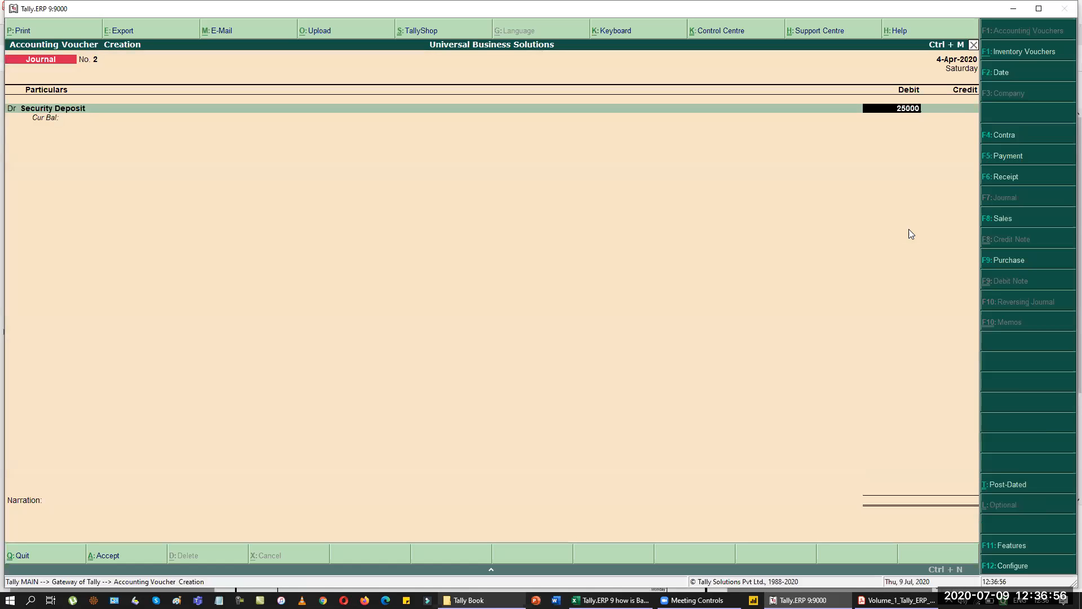
key("Return")
key("alt+c")
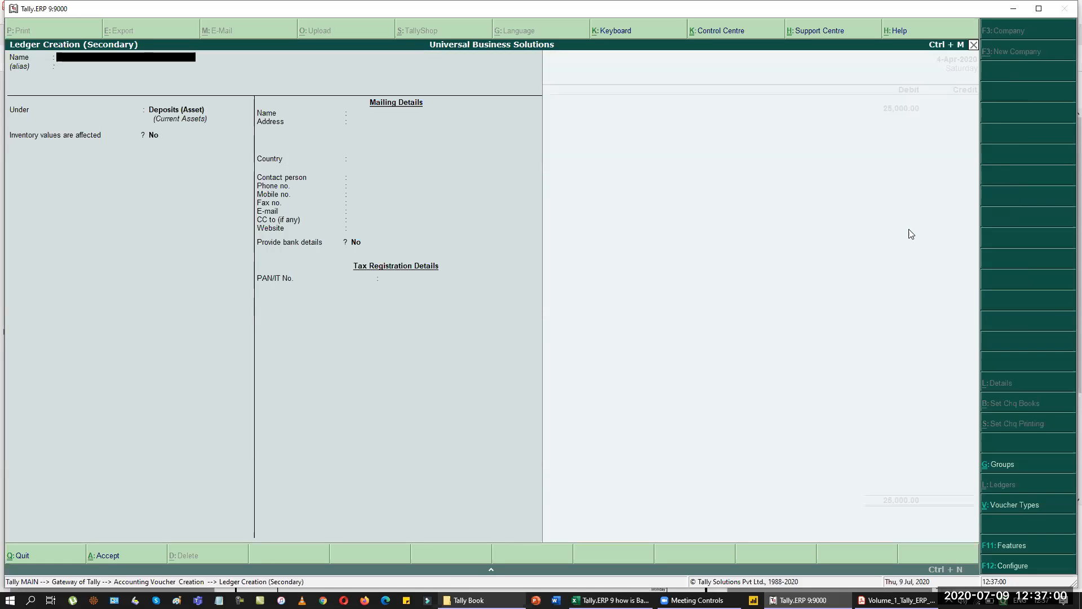
type("Landlord")
key("Return")
type("Cre")
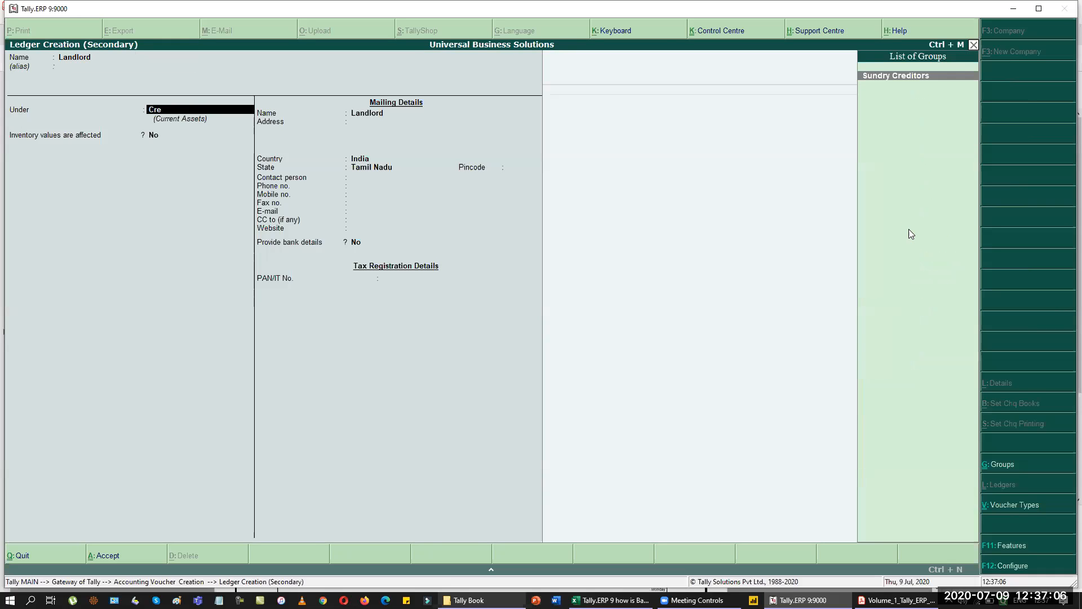
key("Return")
Credit Landlord 25,000 with a new 'Security Deposit' bill reference.
key("Return")
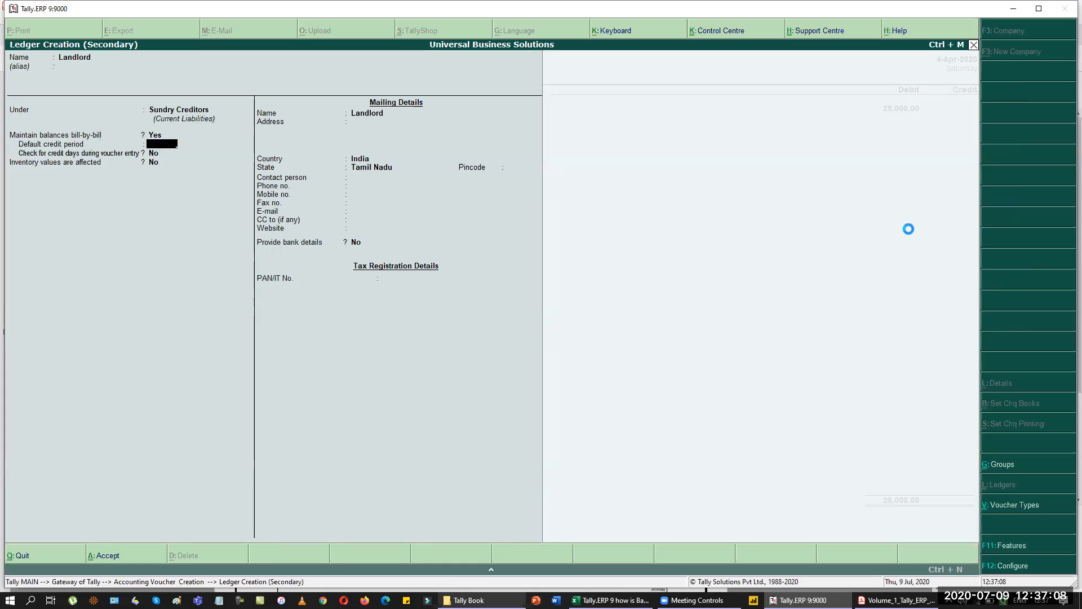
key("ctrl+a")
key("Return")
key("Return")
key("Up")
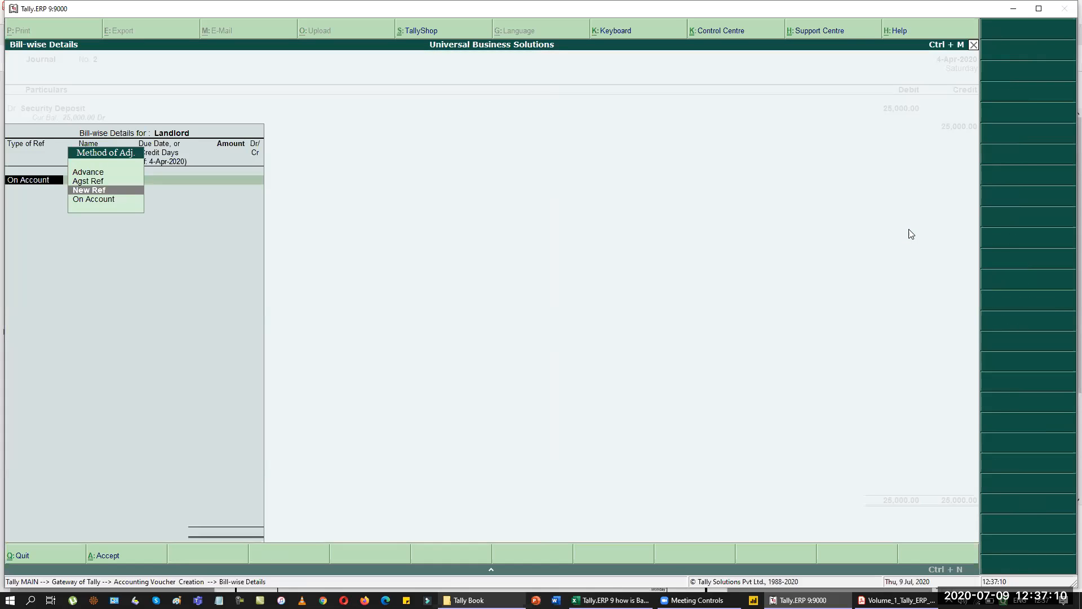
key("Return")
type("Secu")
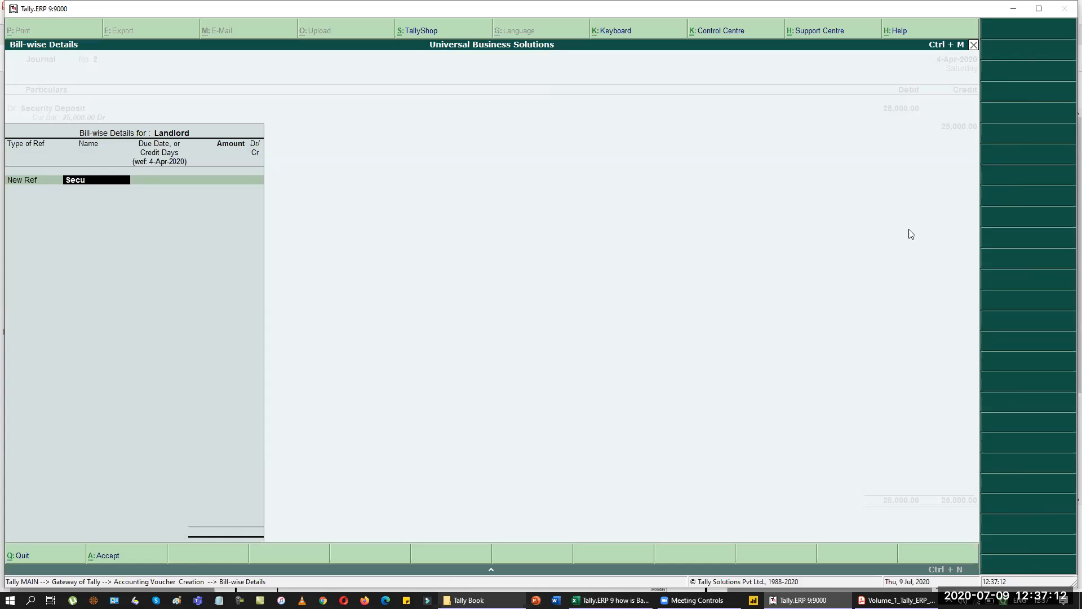
type("rity Deposit")
key("Return")
key("Return")
type("25000")
key("Return")
key("Return")
key("Return")
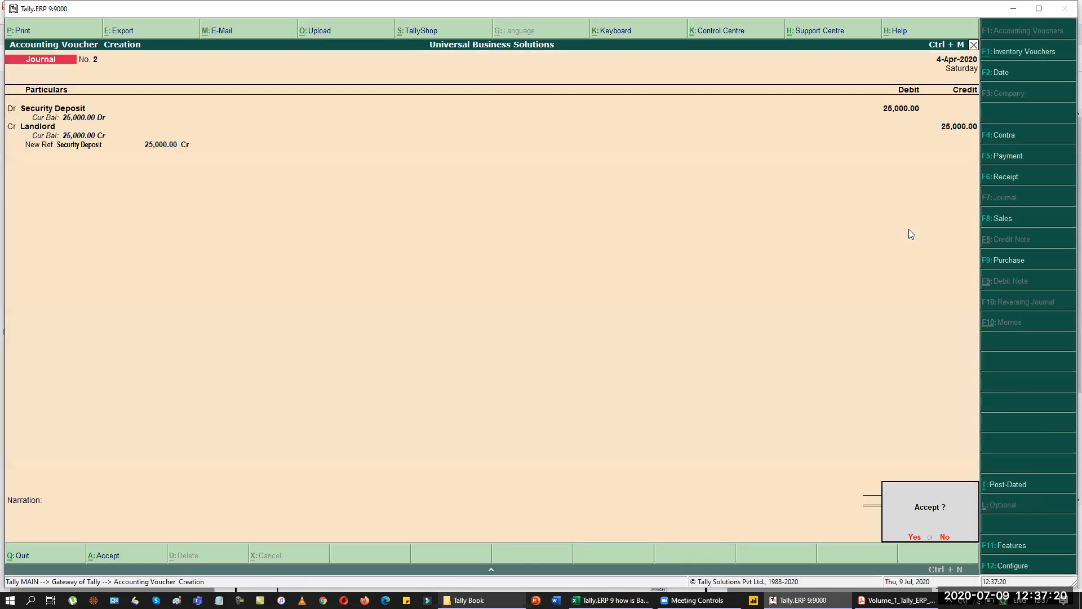
key("Return")
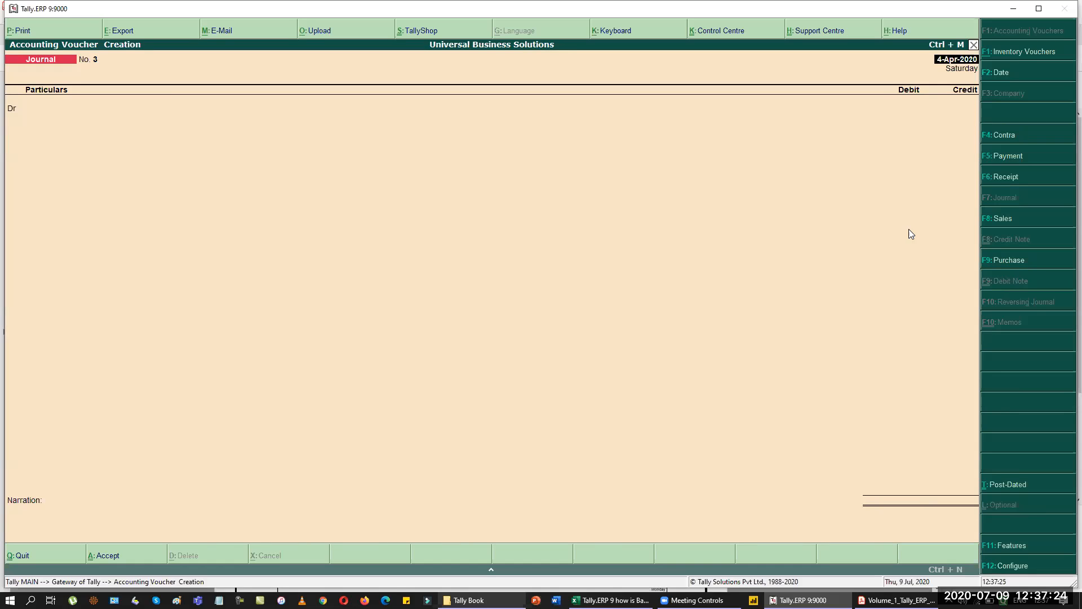
Start a Payment voucher debiting Landlord against the Security Deposit bill and crediting HDFC Bank.
key("F5")
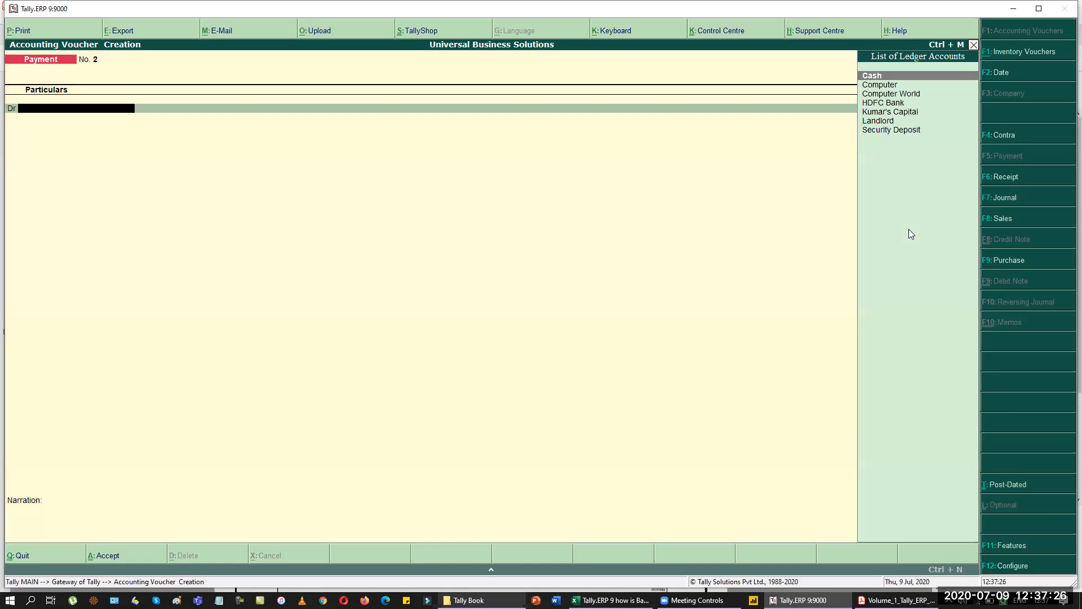
type("land")
key("Return")
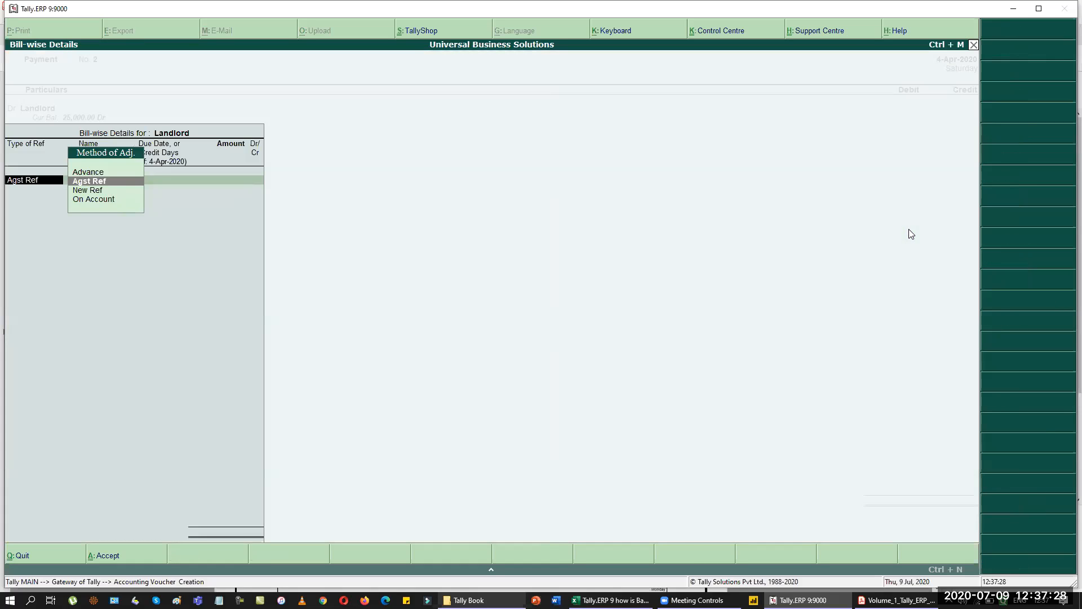
key("Return")
key("Return")
key("Return")
key("Return")
key("Return")
key("Return")
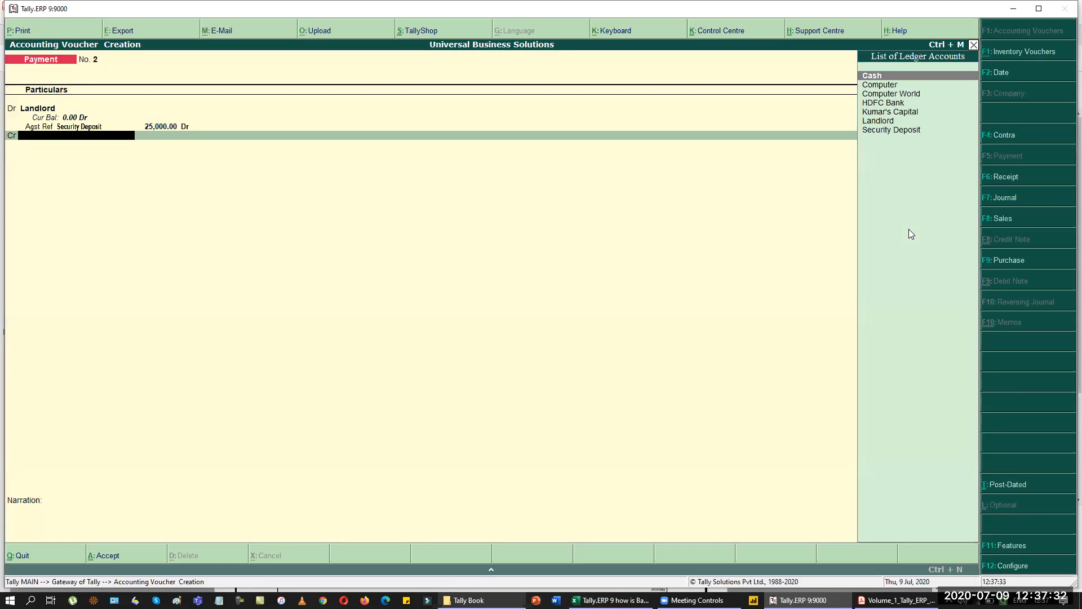
type("Hd")
key("Return")
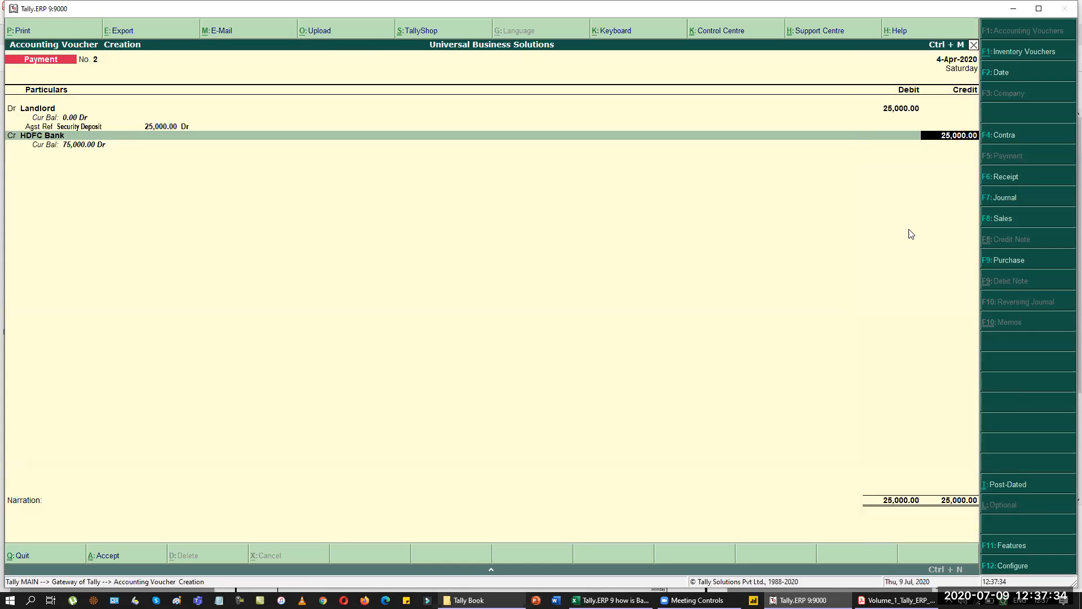
key("Return")
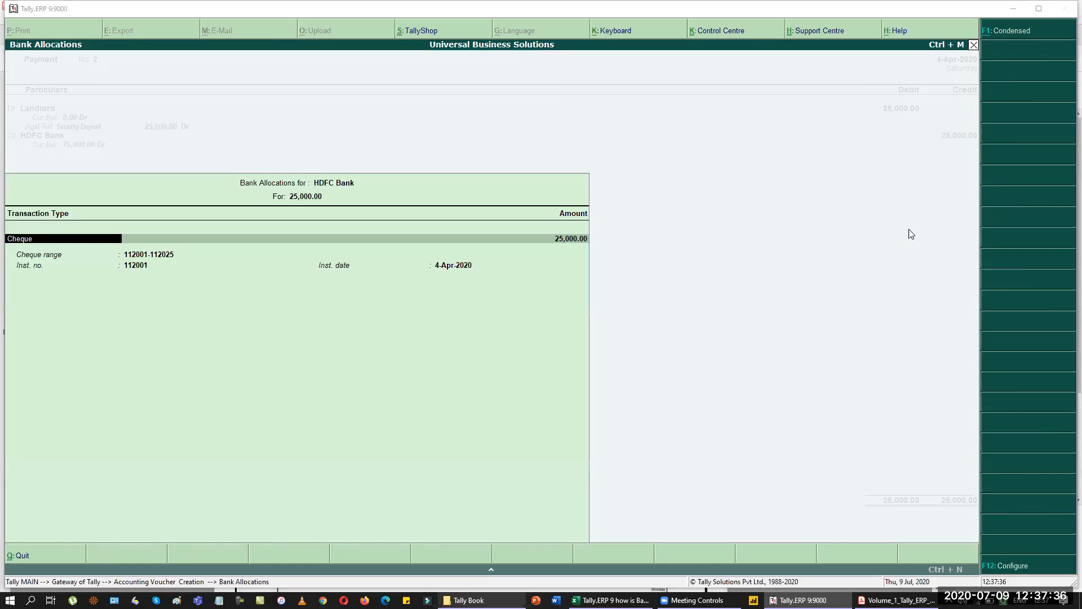
Check cheque 112001 against the PDF and save the 25,000 security deposit payment.
key("alt+Tab")
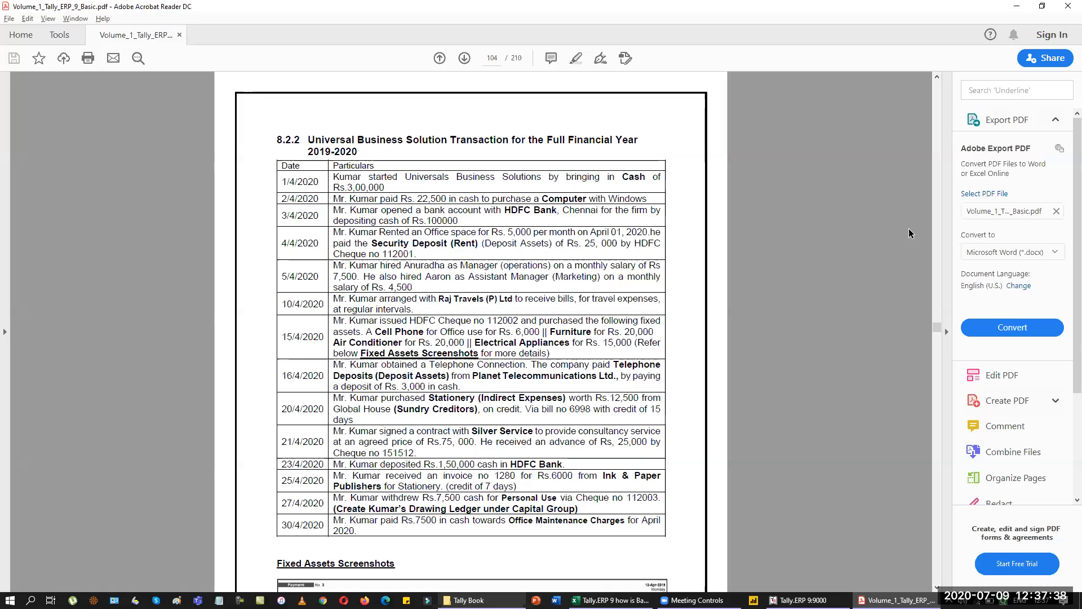
key("alt+Tab")
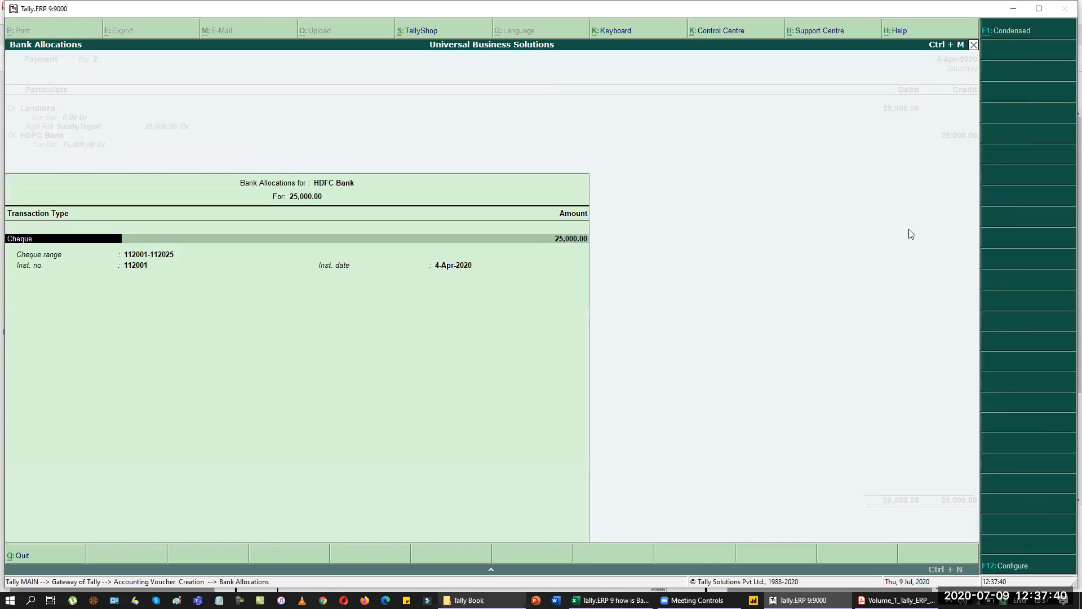
key("Return")
key("Return")
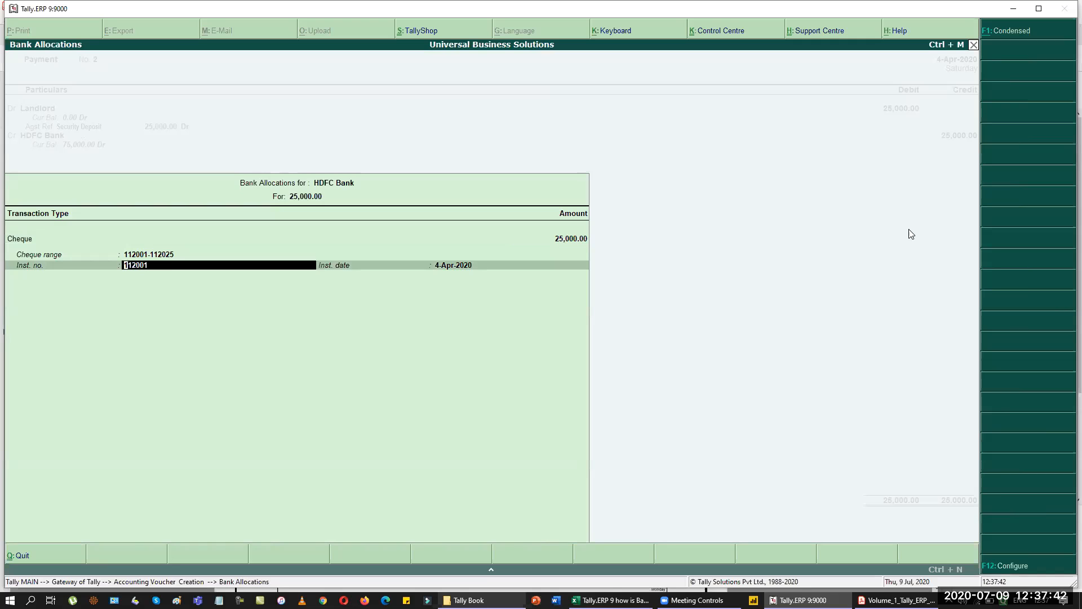
key("alt+Tab")
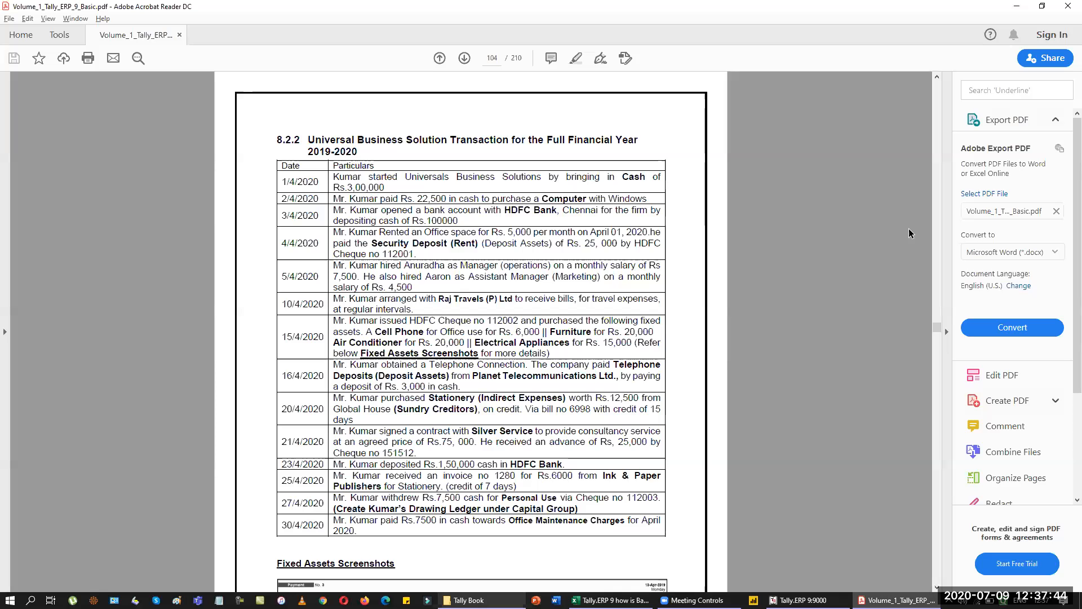
mouse_move(412, 243)
left_mouse_down()
mouse_move(368, 250)
mouse_move(413, 253)
left_mouse_up()
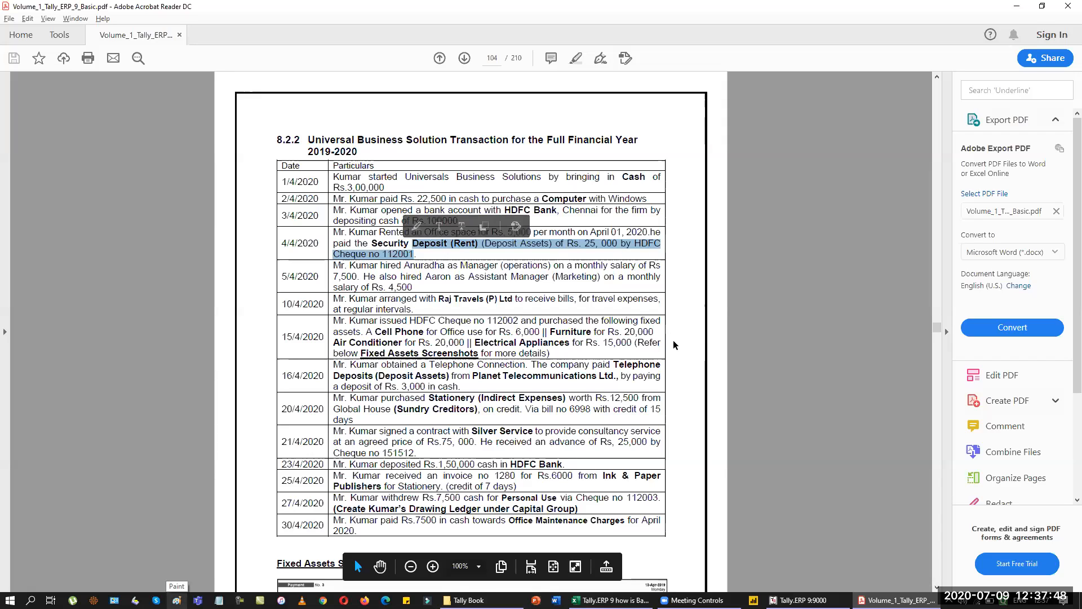
key("alt+Tab")
key("Return")
key("Return")
key("Return")
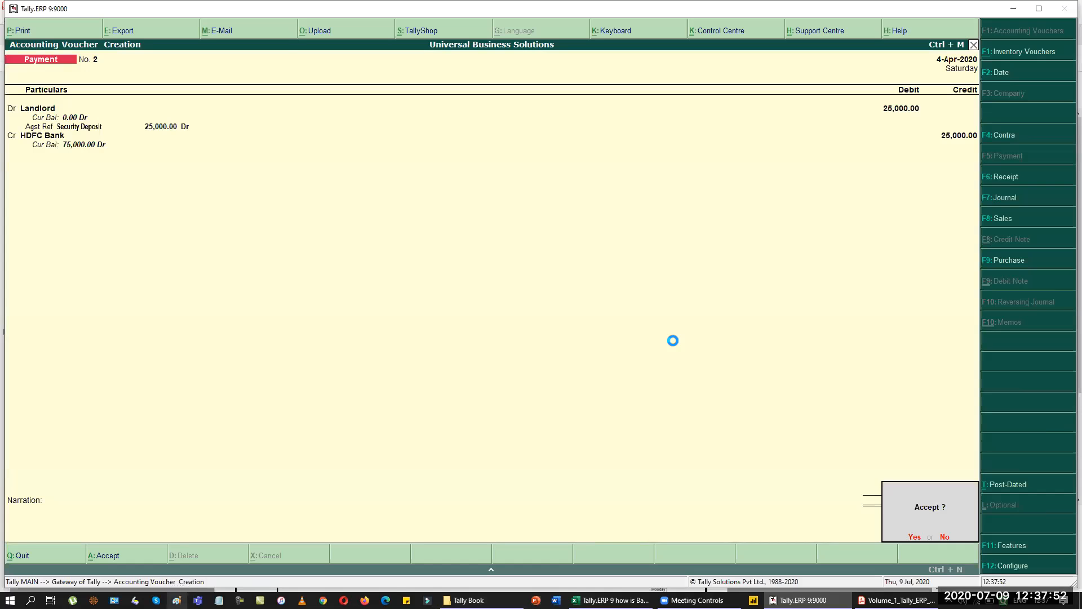
key("Return")
key("alt+Tab")
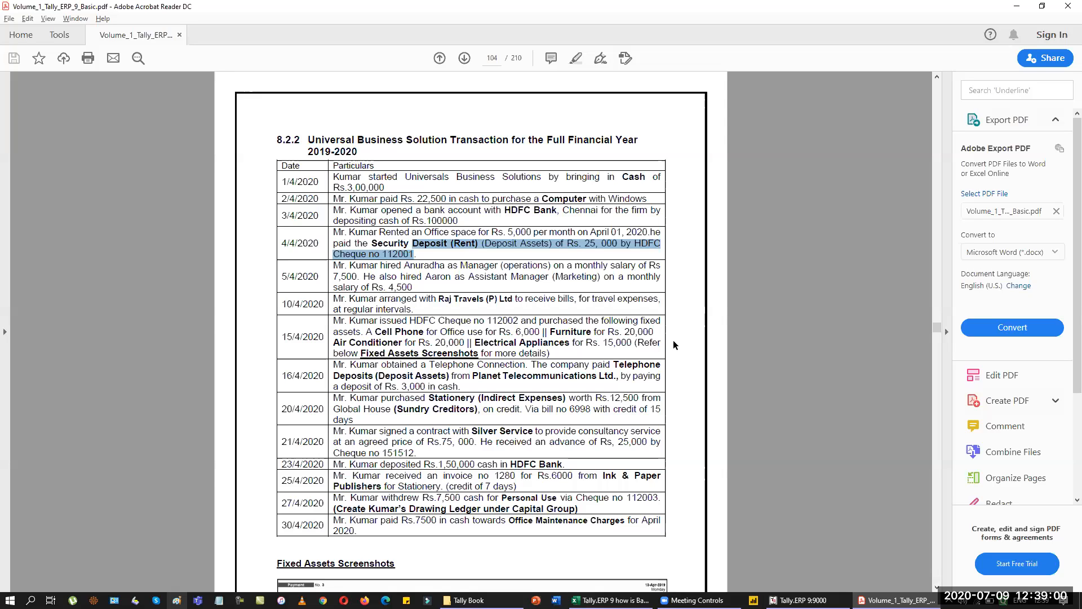
Set the payment voucher date to 15-Apr-2020 and review the fixed-asset purchase details.
key("alt+Tab")
type("15")
key("Return")
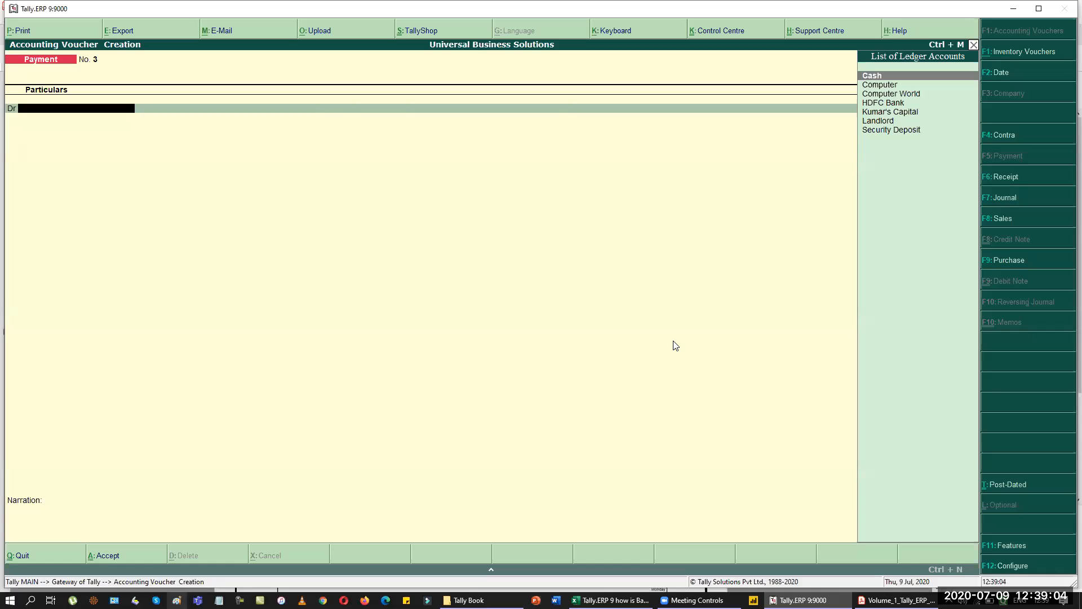
key("alt+Tab")
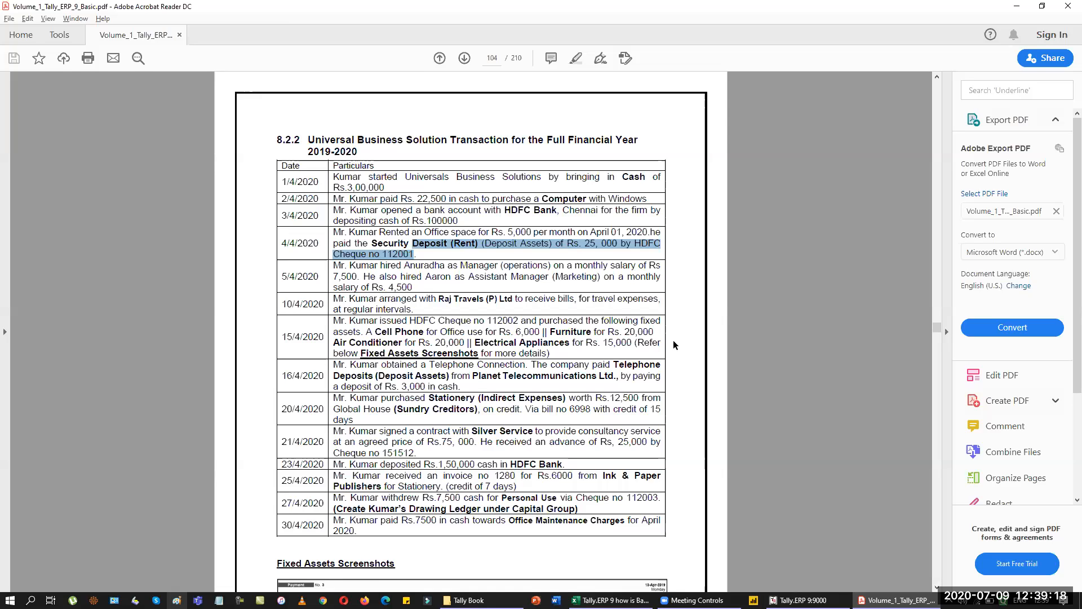
key("alt+Tab")
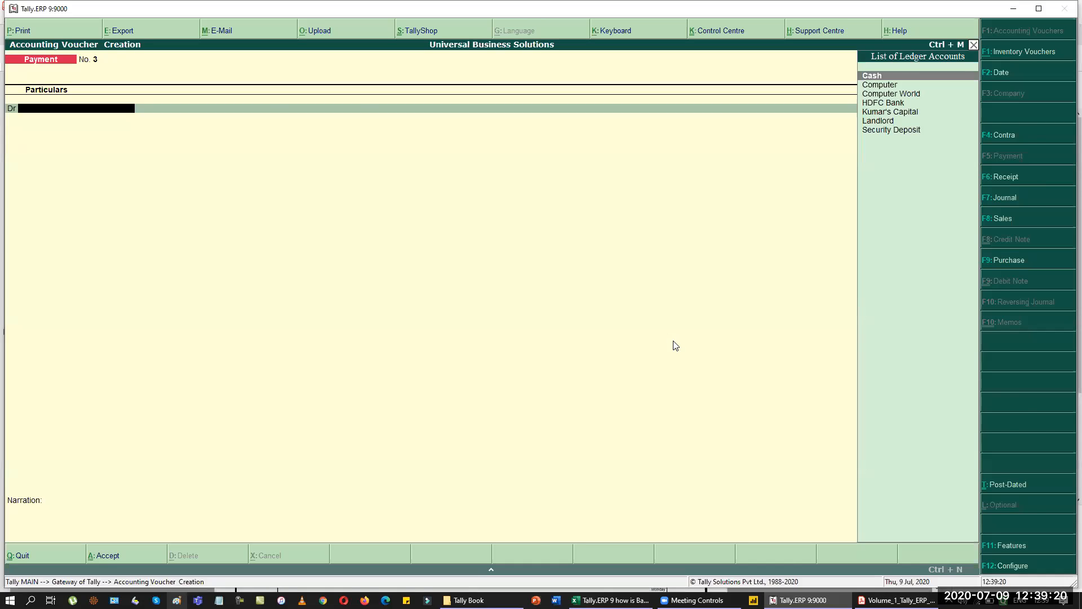
Create a Cell Phone ledger under Fixed Assets and debit it 6,000.
key("alt+c")
key("alt+Tab")
key("alt+Tab")
type("Cell Phone")
key("Return")
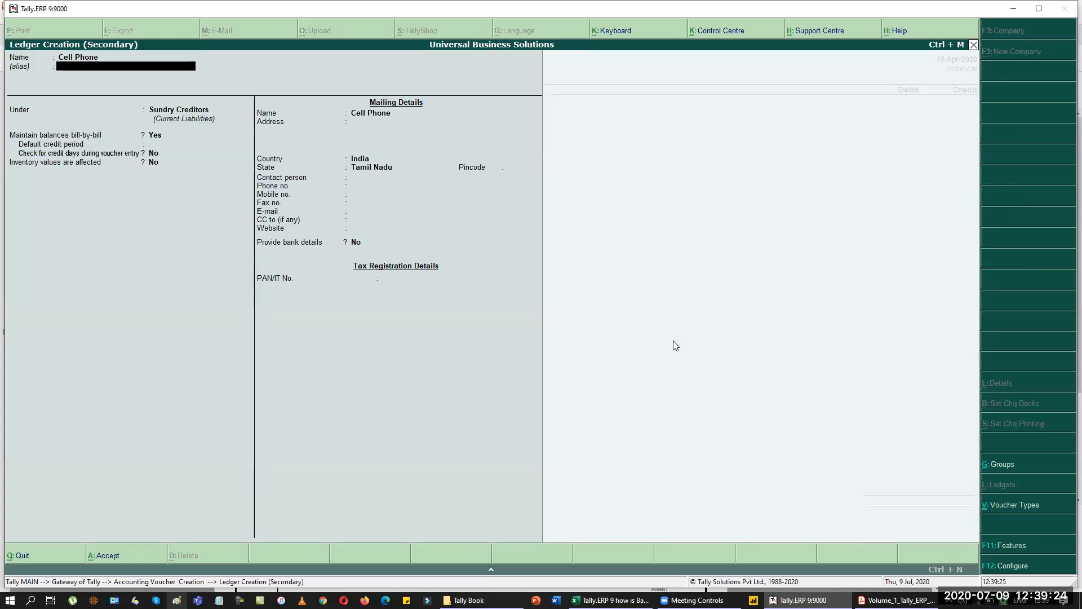
key("Return")
type("fix")
key("Return")
key("ctrl+a")
key("Return")
type("6,000")
key("Return")
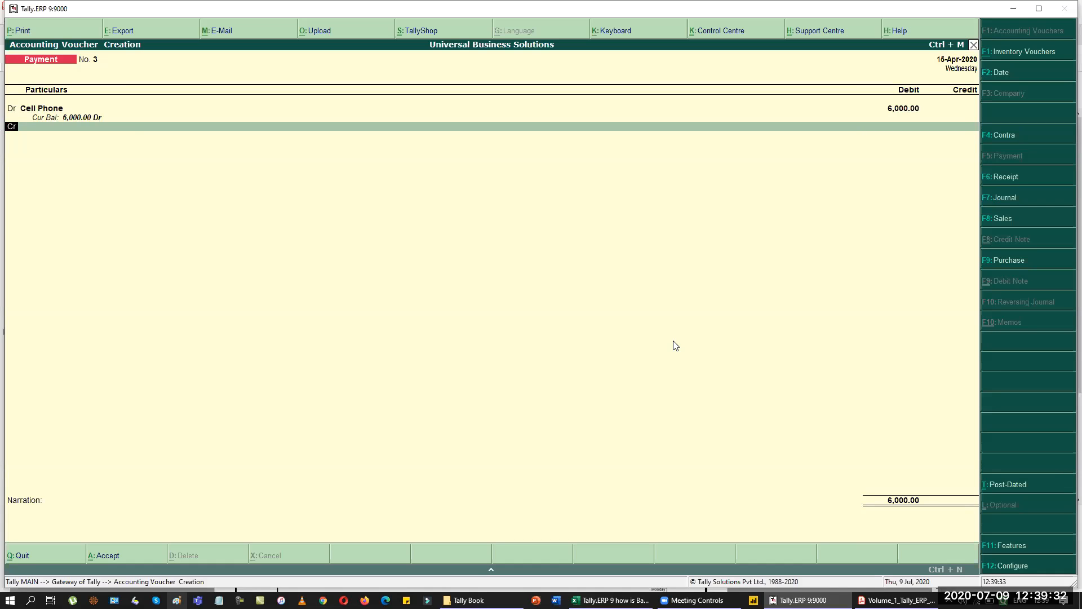
Add a new Furniture fixed-asset ledger as a 20,000 debit line.
type("d")
key("Return")
key("alt+Tab")
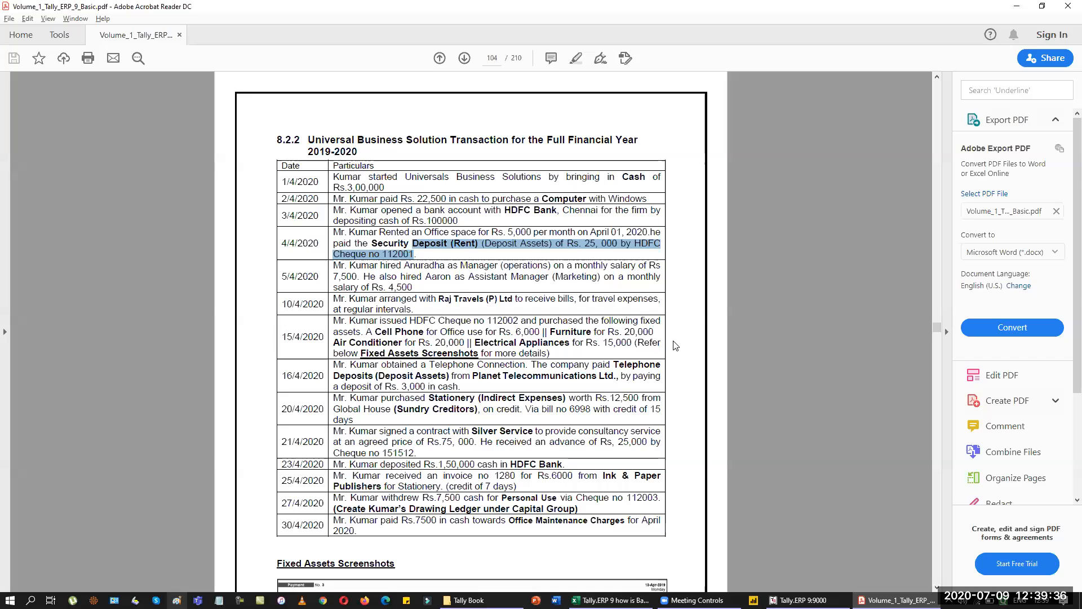
key("alt+Tab")
key("alt+c")
type("Furniture")
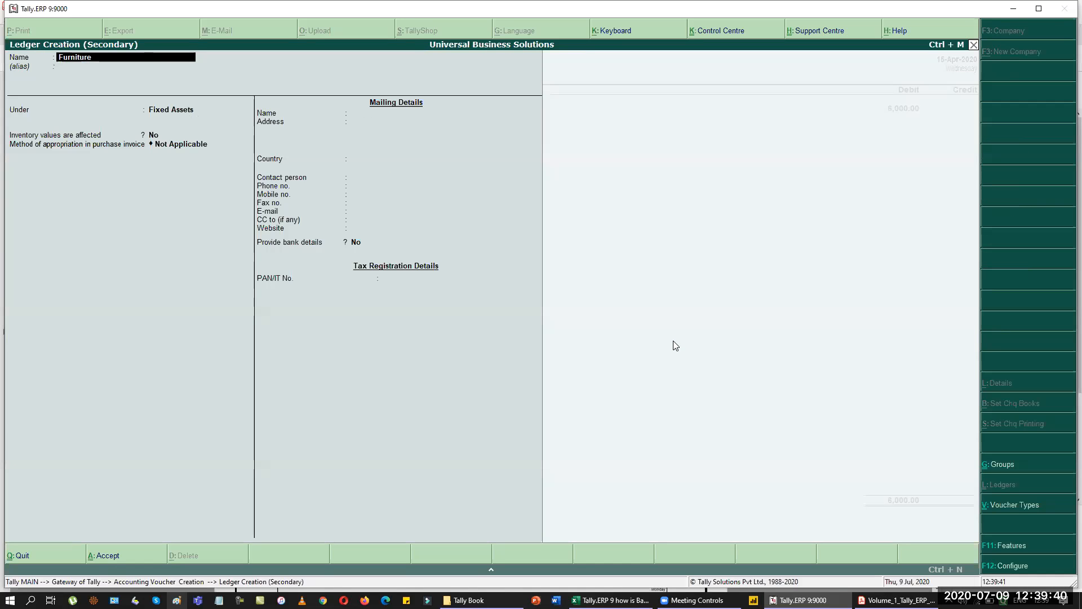
key("Return")
key("Return")
key("ctrl+a")
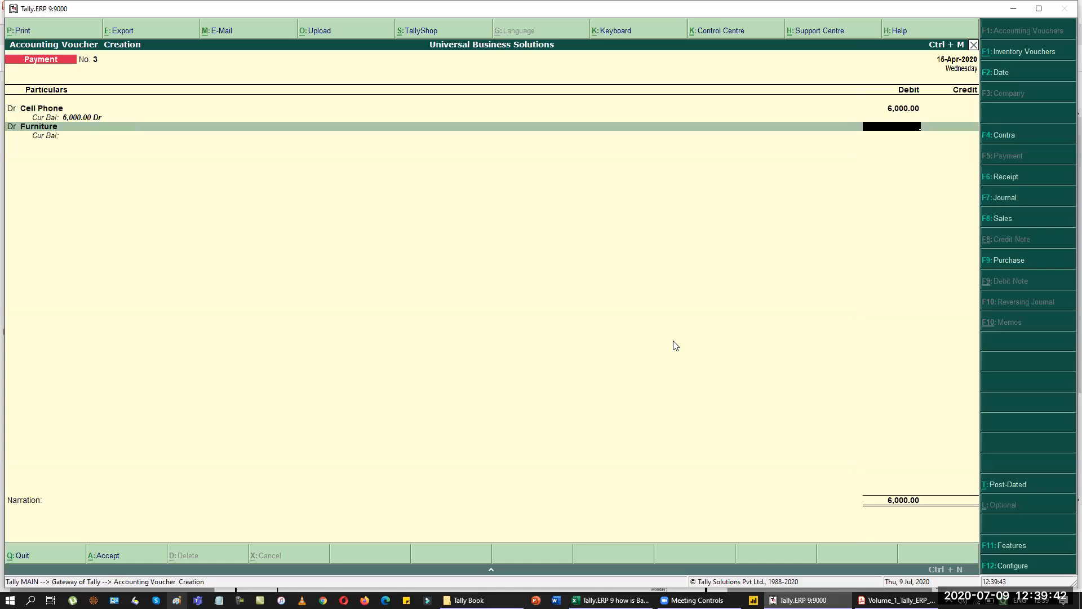
key("alt+Tab")
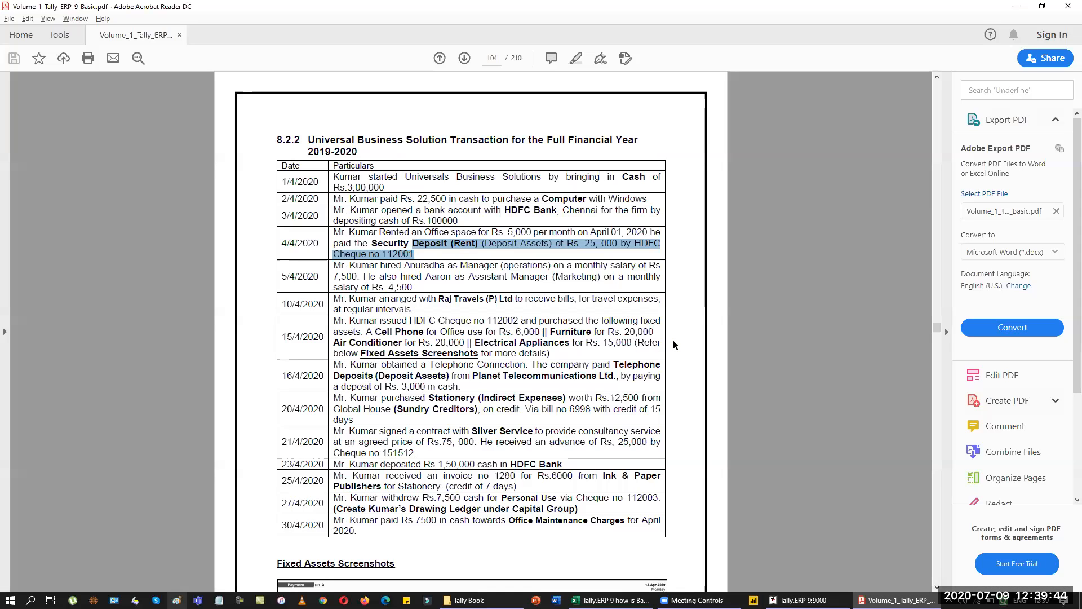
key("alt+Tab")
type("000")
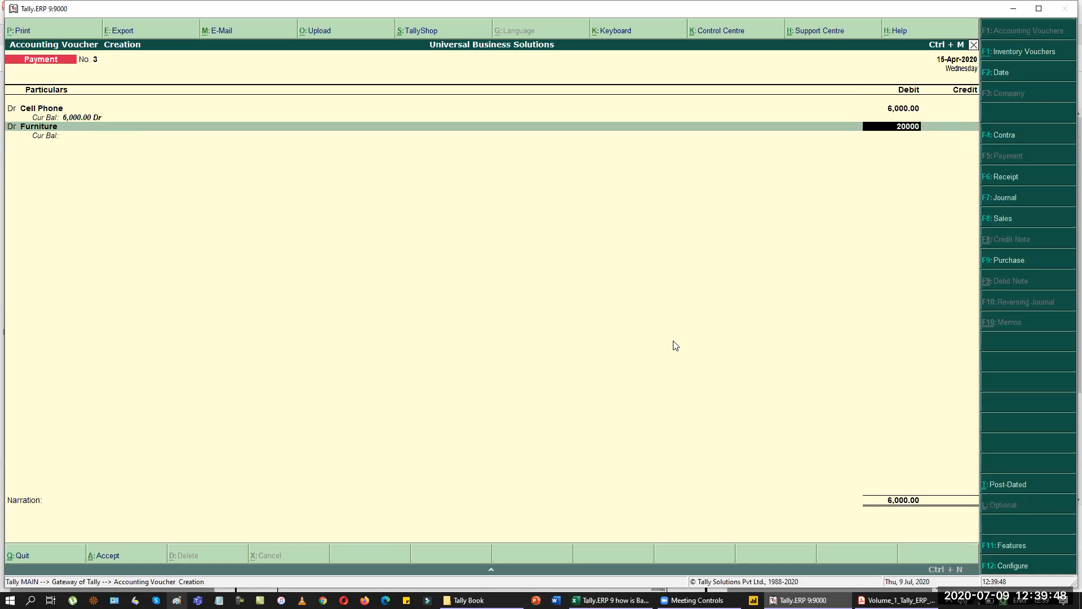
key("Return")
key("Return")
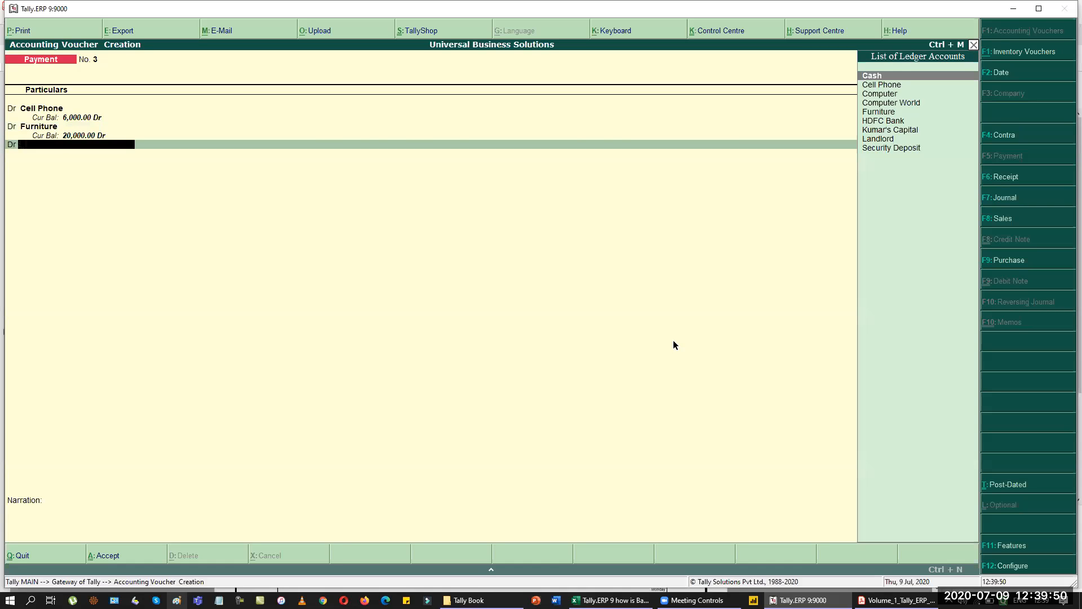
Create an Air Conditioner fixed-asset ledger and debit it 20,000.
key("alt+Tab")
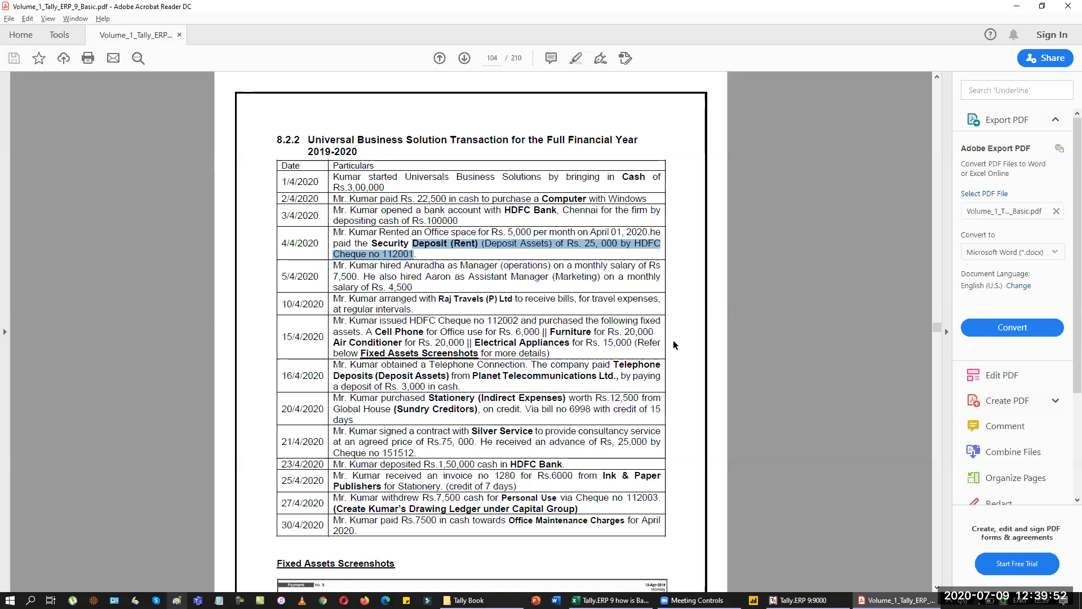
key("alt+Tab")
key("alt+c")
type("Air Conditioner")
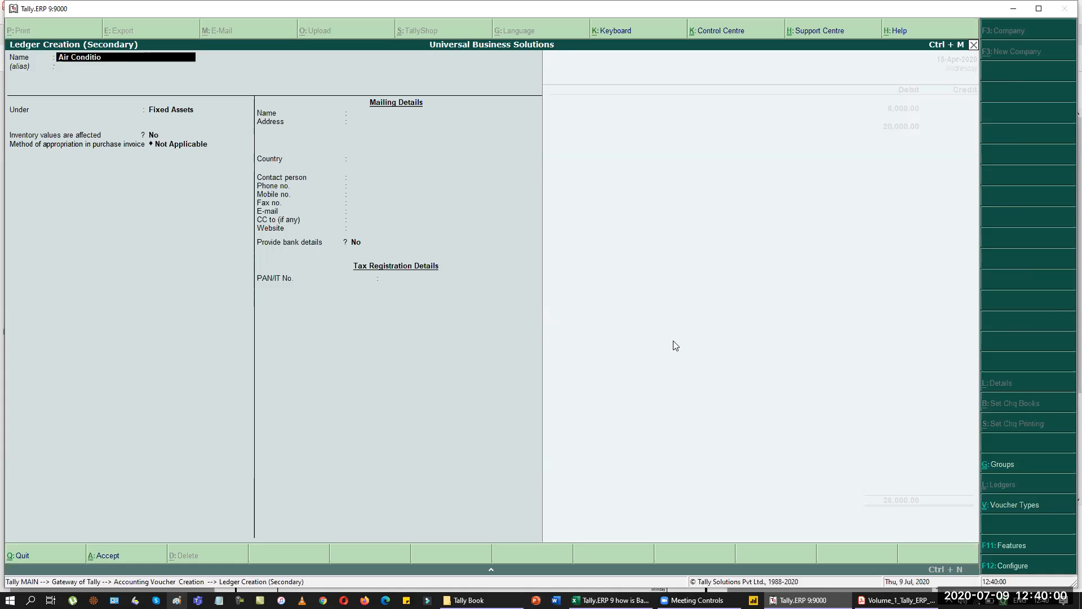
key("Return")
key("Return")
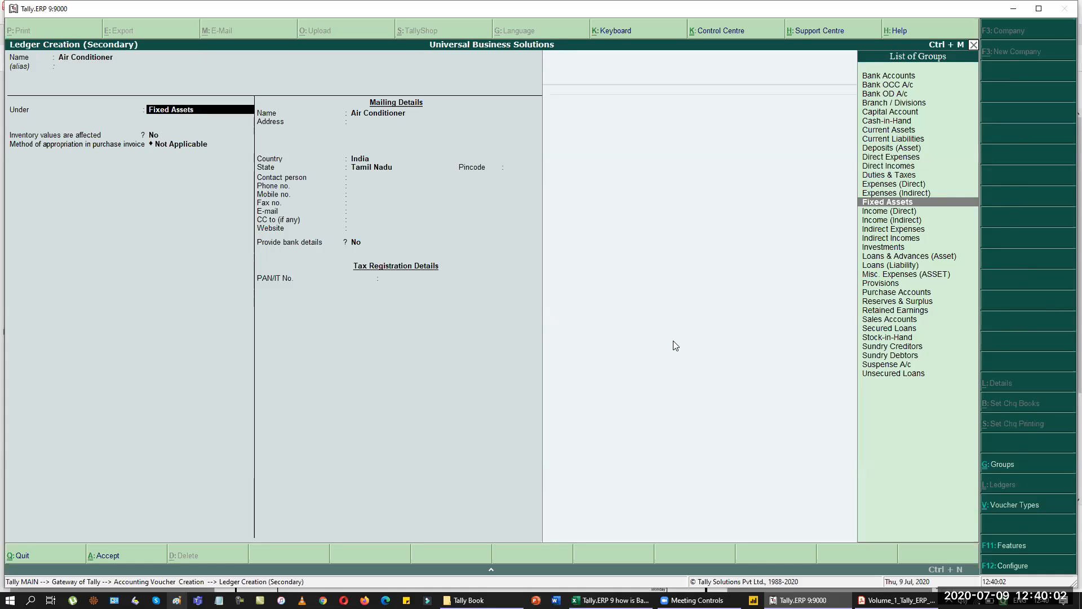
key("ctrl+a")
type("20,000")
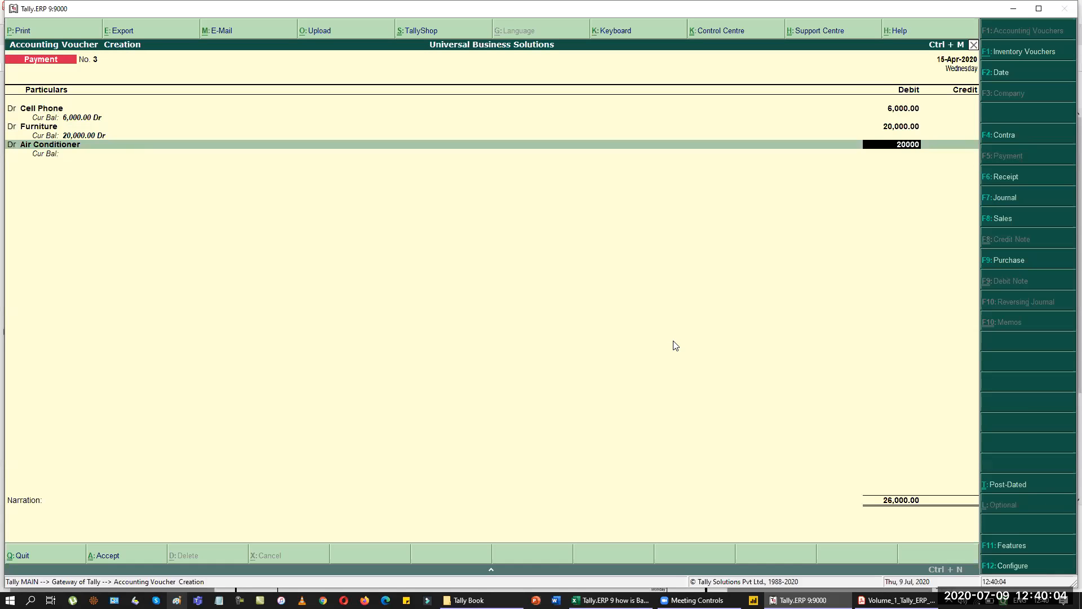
key("Return")
Debit a new Electrical Appliances ledger 15,000 and start the HDFC Bank credit line.
type("d")
key("Return")
key("alt+c")
type("Electrical")
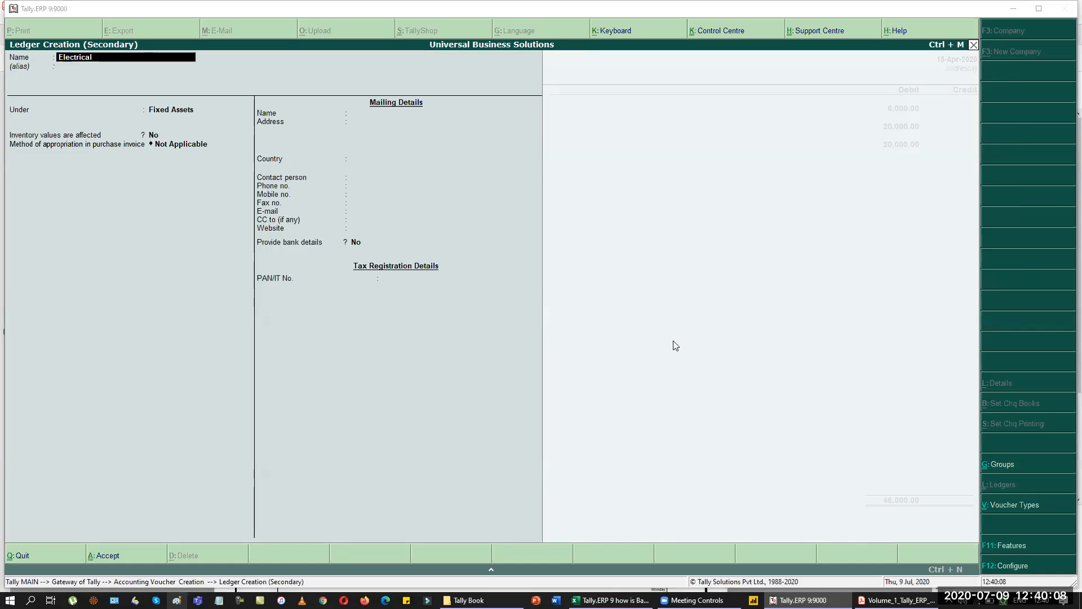
key("alt+Tab")
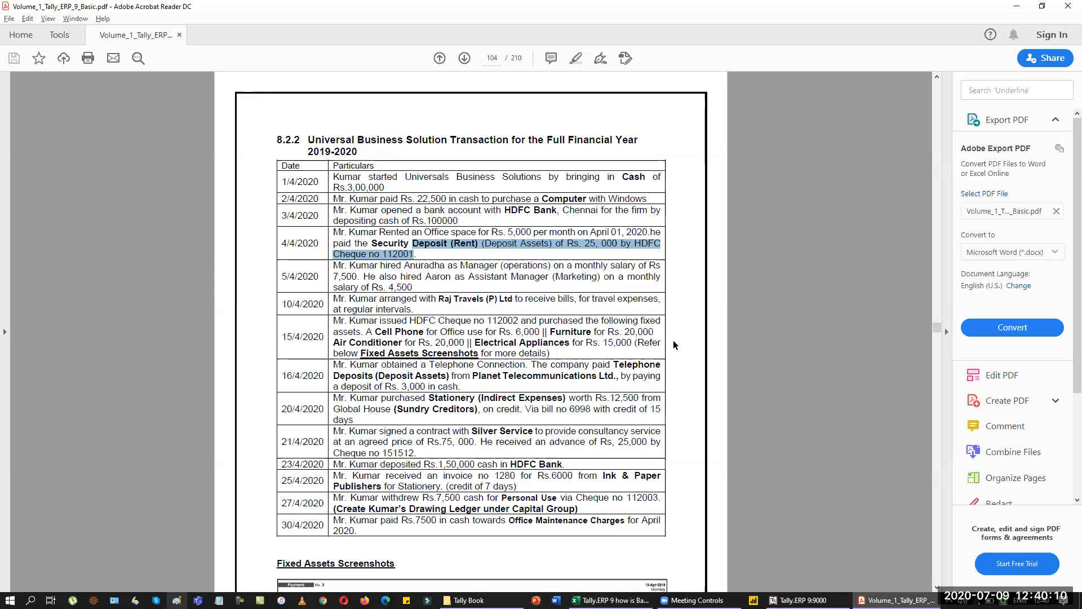
key("alt+Tab")
type("plian")
key("BackSpace")
key("BackSpace")
key("BackSpace")
key("BackSpace")
type("pliances")
key("Return")
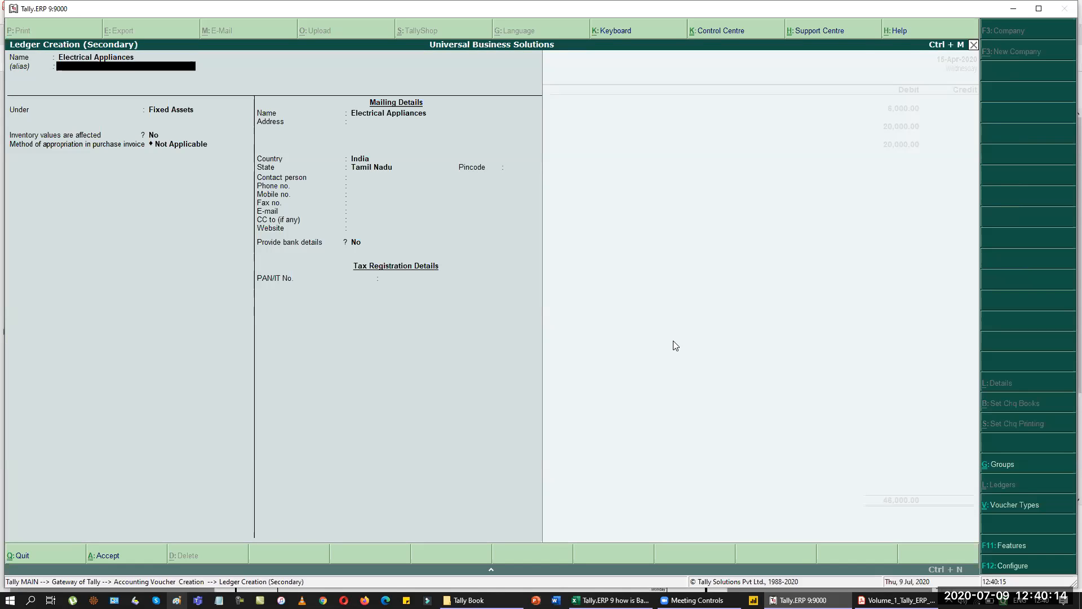
key("Return")
key("ctrl+a")
key("Return")
type("15000")
key("Return")
key("Return")
type("HD")
key("Return")
key("Return")
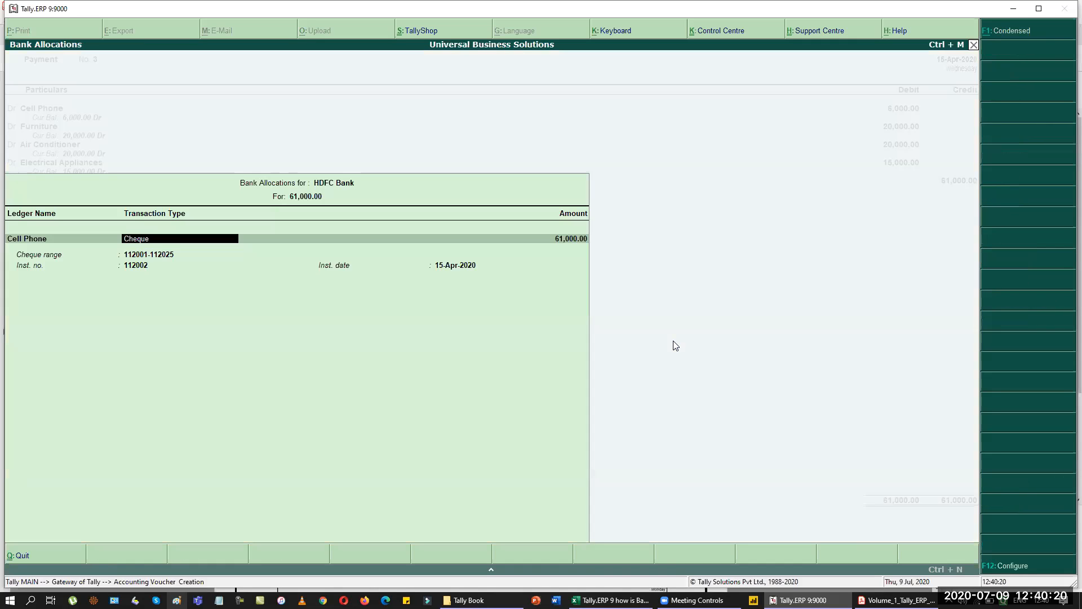
Confirm cheque 112002 in the bank allocation and save the 61,000 payment voucher.
key("alt+Tab")
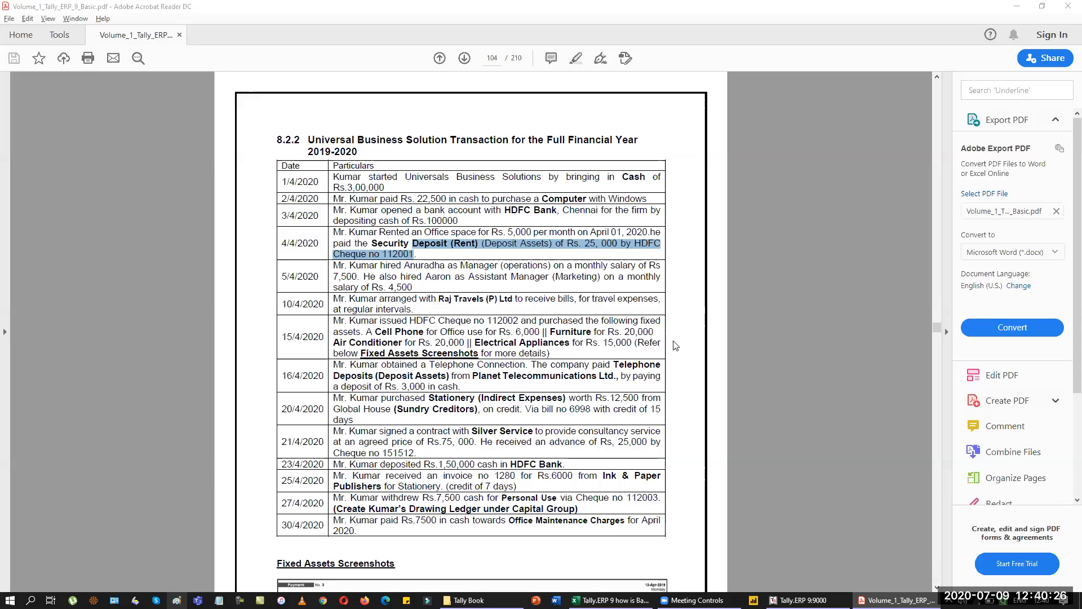
key("alt+Tab")
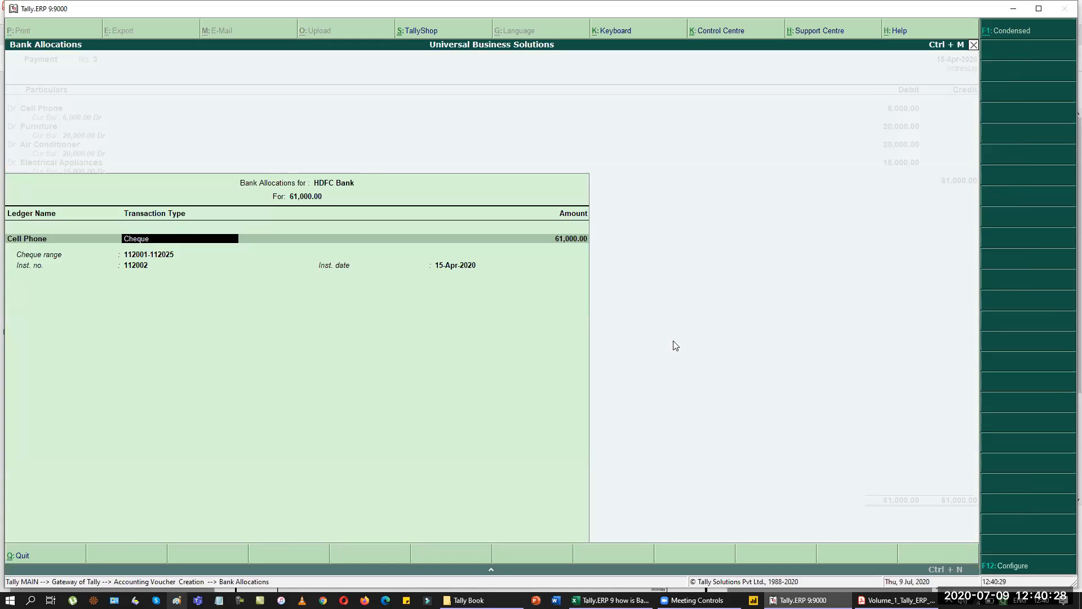
key("Return")
key("Return")
key("Return")
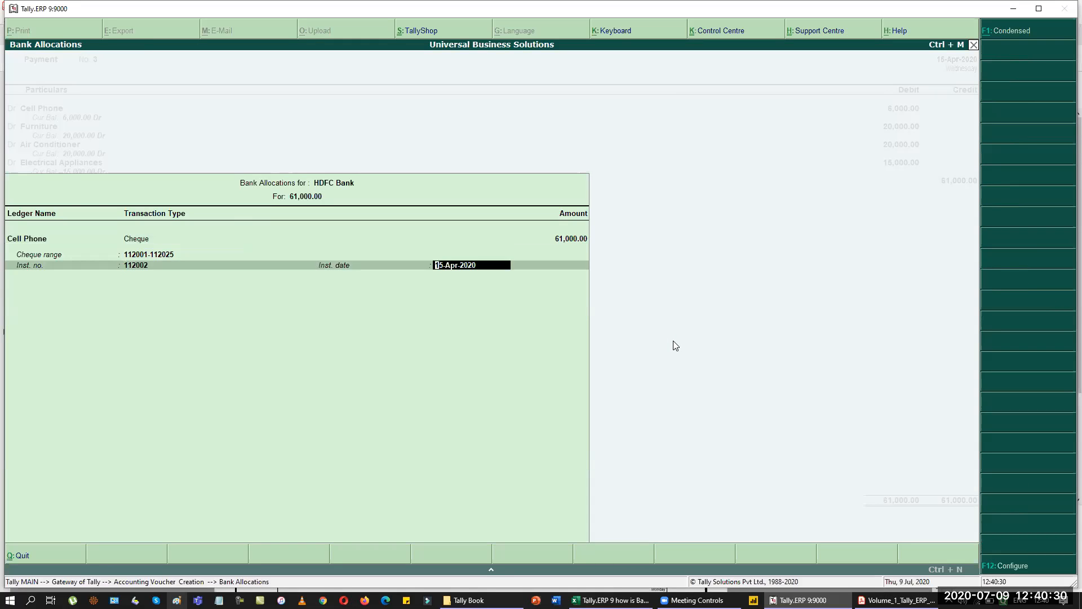
key("Return")
key("Return")
key("Return")
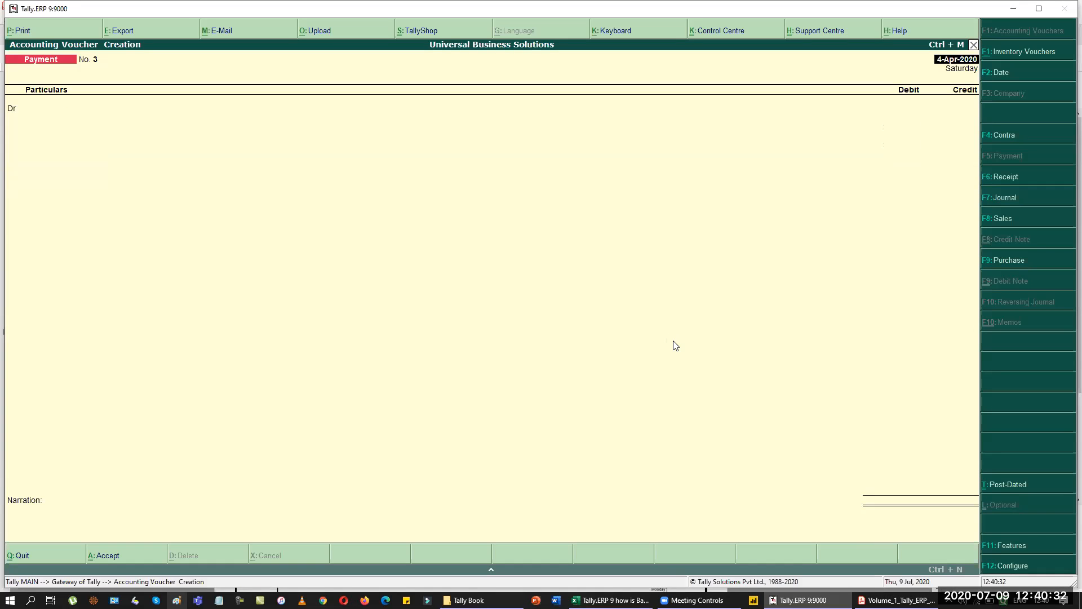
key("alt+Tab")
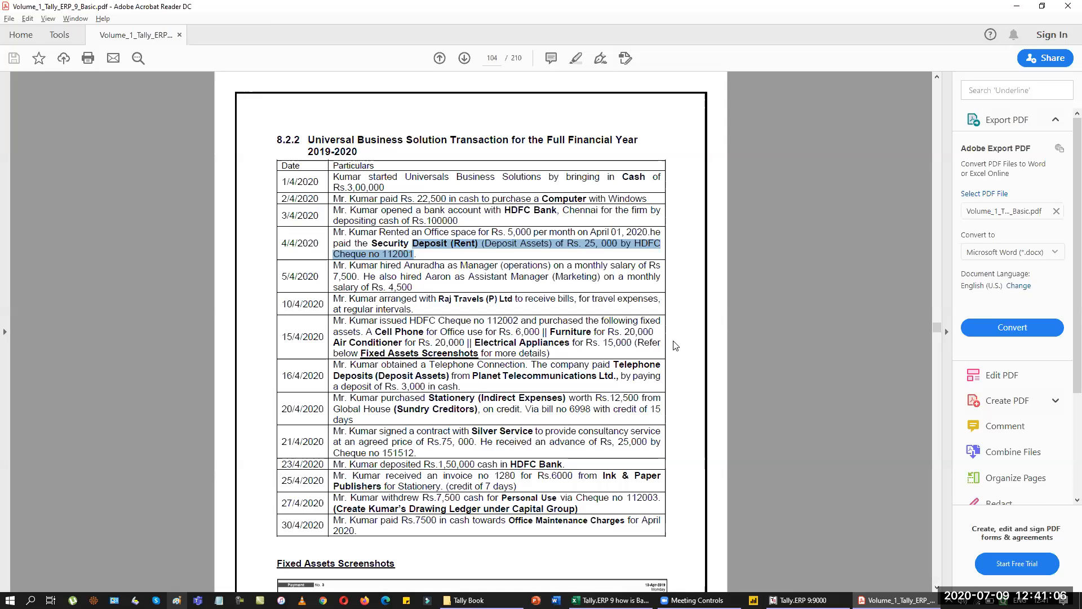
Back in Tally, date the payment voucher the 16th.
key("alt+Tab")
type("16.")
key("Return")
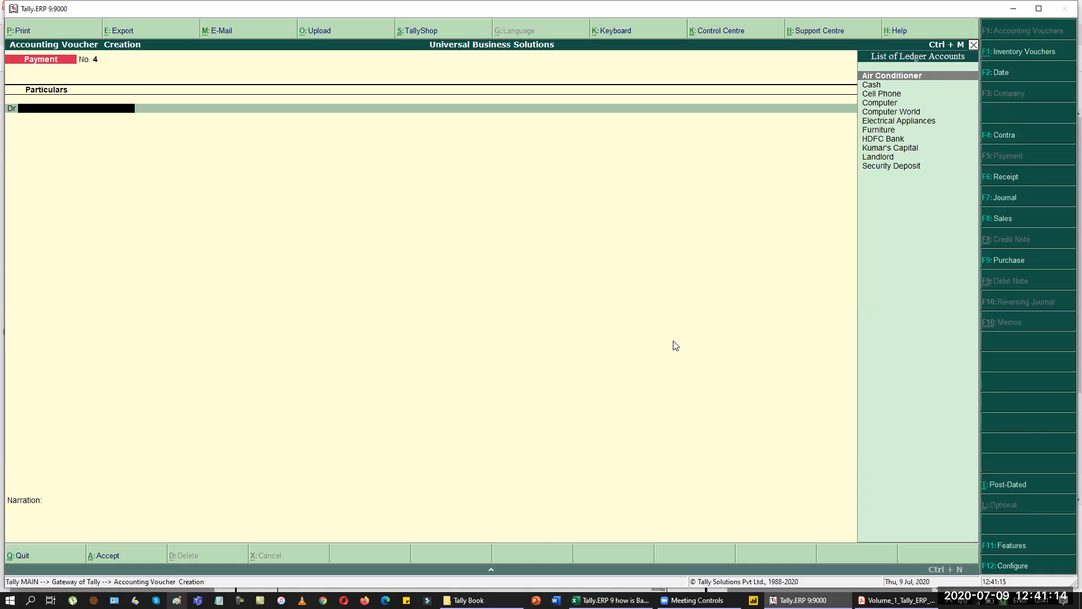
Create a Planet Tele Communication ledger under Sundry Creditors and switch to a Journal voucher.
key("alt+c")
type("Plan")
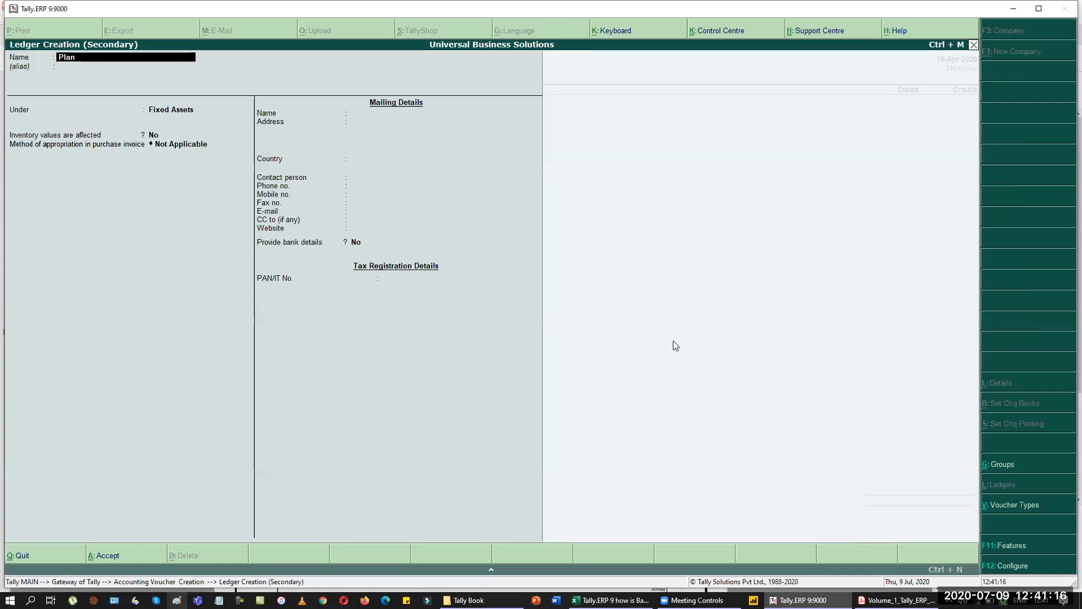
type("et TEI")
key("BackSpace")
key("BackSpace")
type("I")
key("BackSpace")
key("BackSpace")
type("ele Communication")
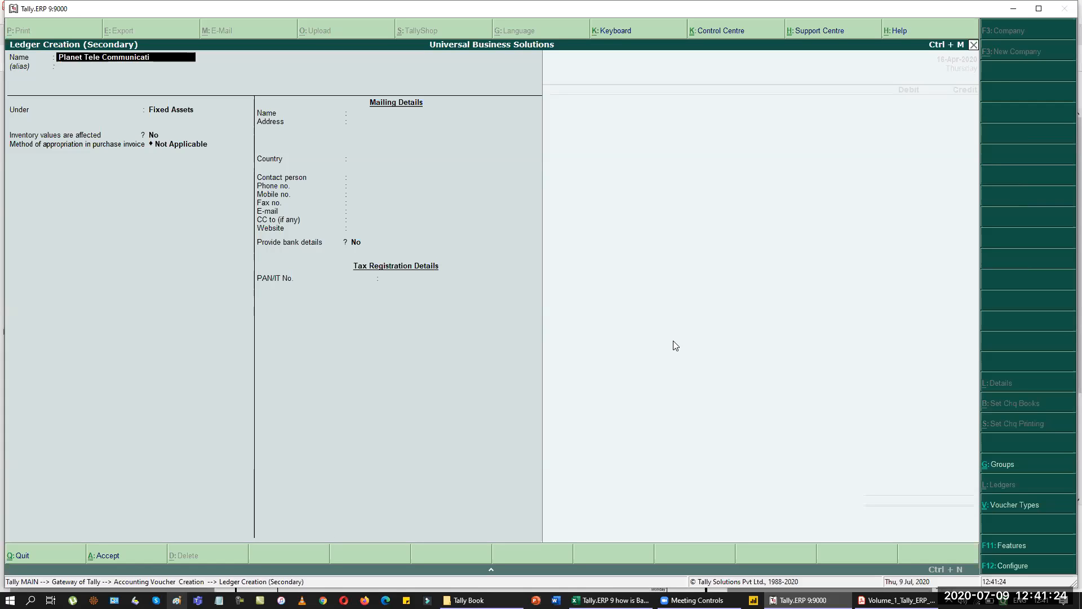
key("Return")
type("sun")
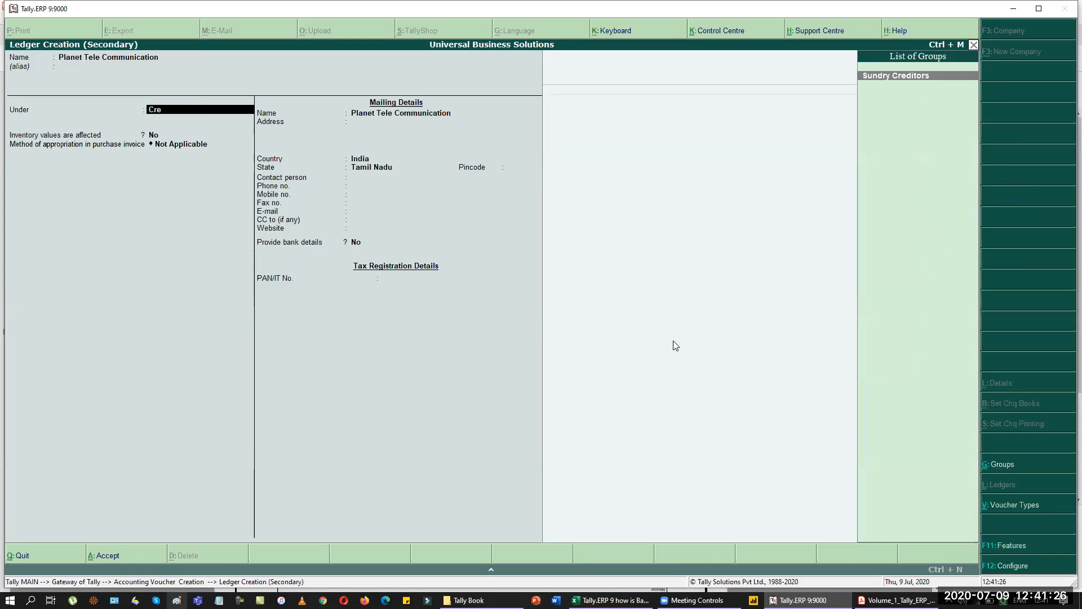
key("Return")
key("ctrl+a")
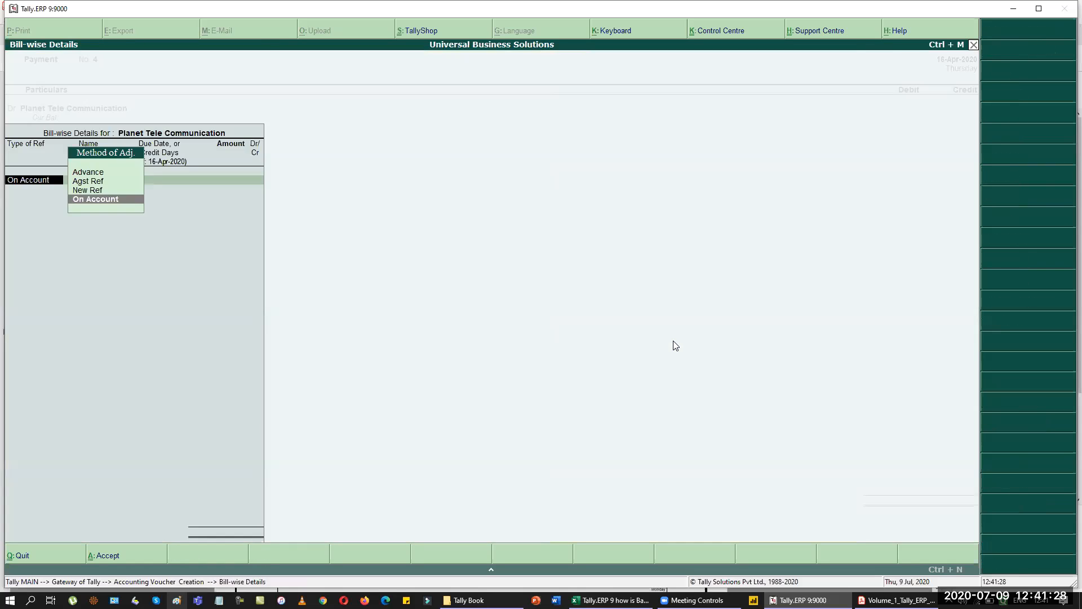
key("Escape")
key("F7")
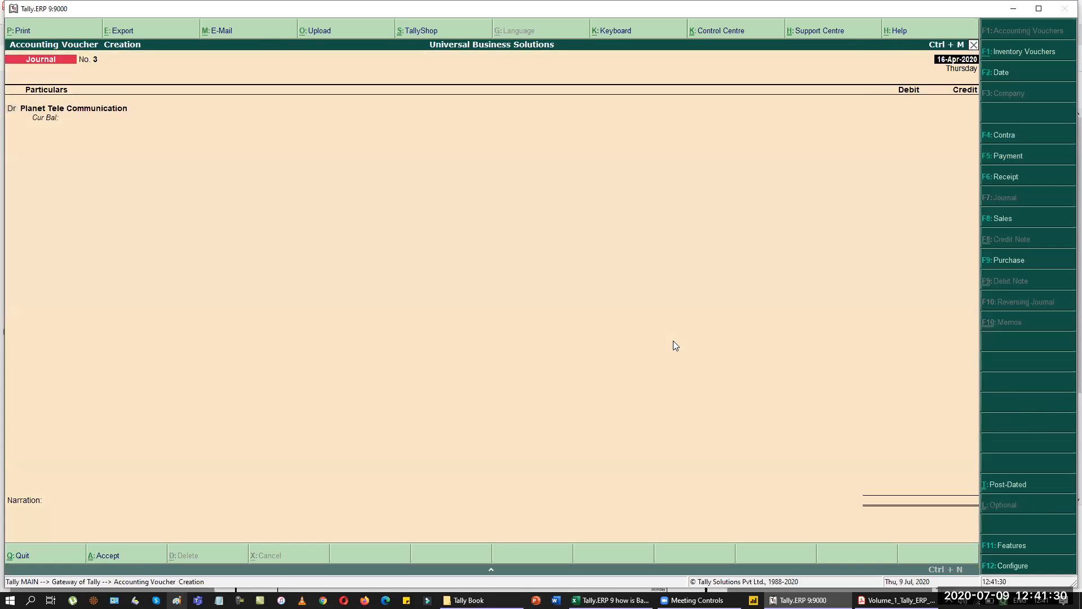
Create a Telephone Deposit ledger under Deposits (Asset) and debit it 3,000.
key("alt+c")
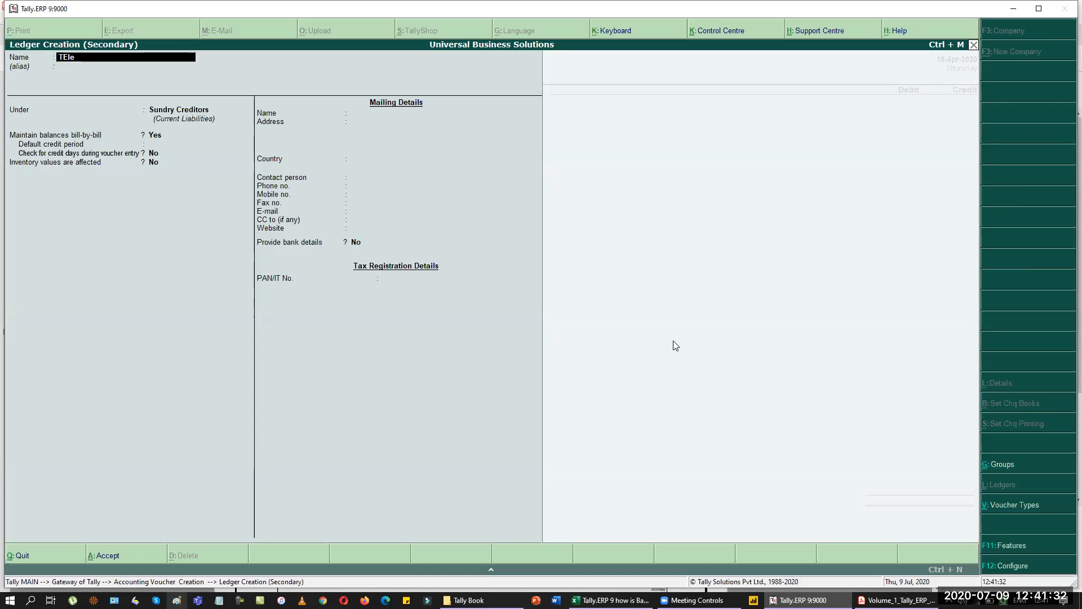
type("Telephone Deposit")
key("Return")
key("Return")
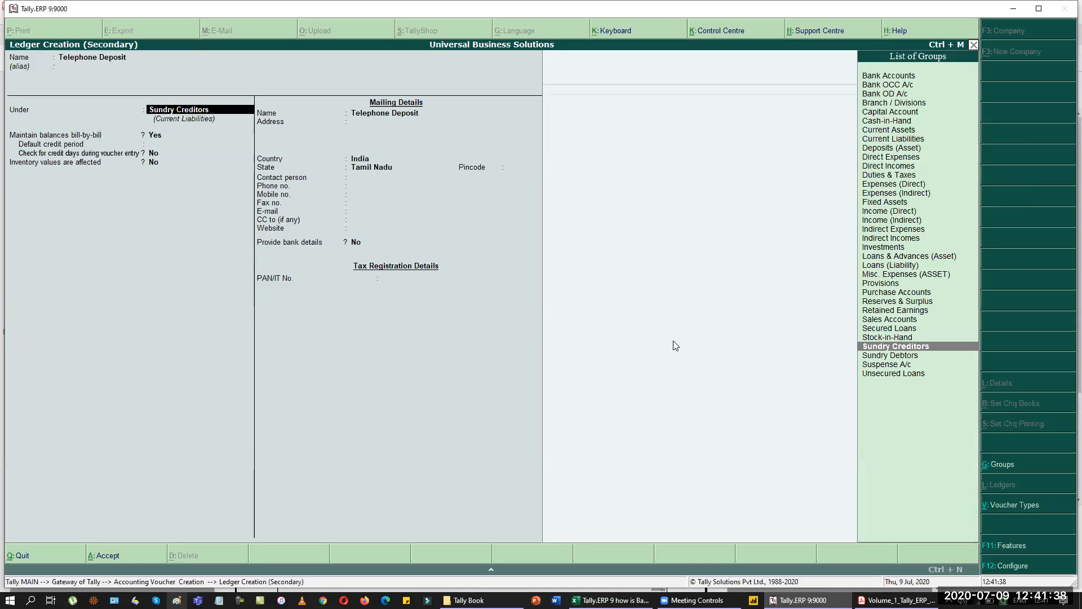
type("dep")
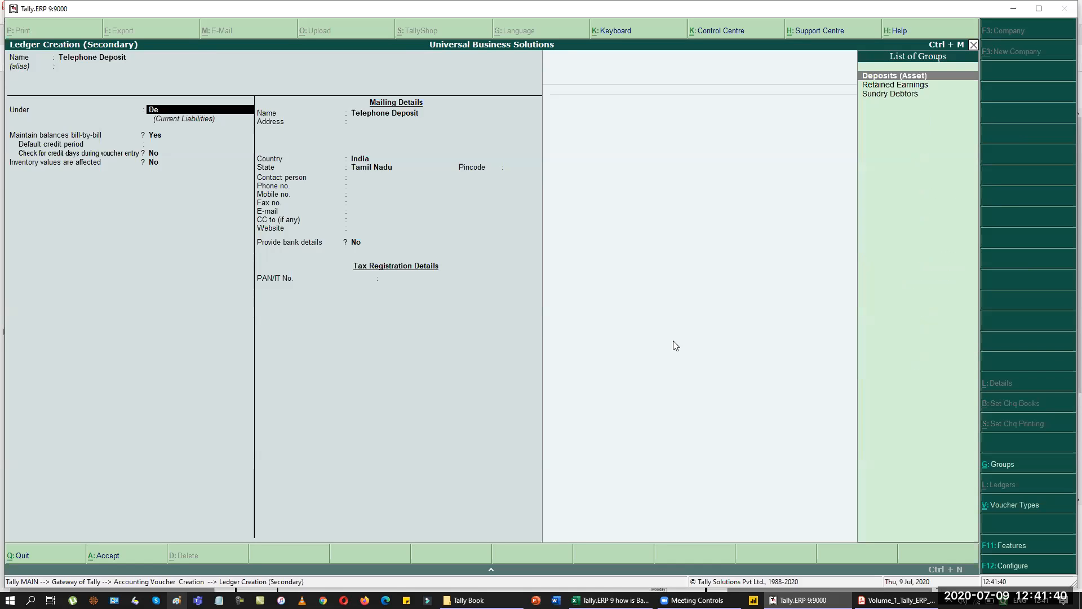
key("Return")
key("Return")
key("ctrl+a")
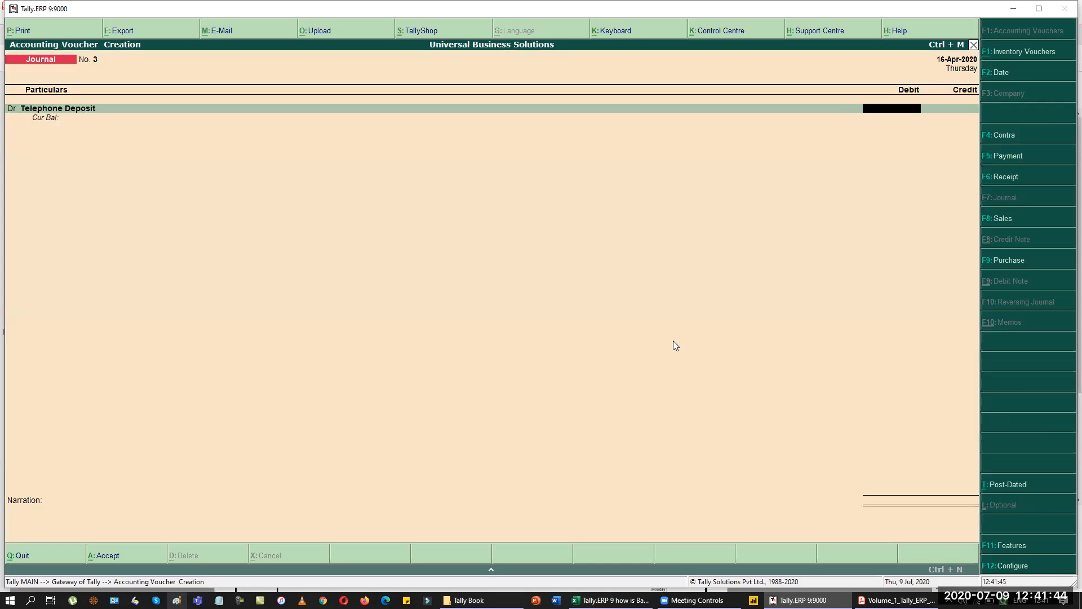
key("alt+Tab")
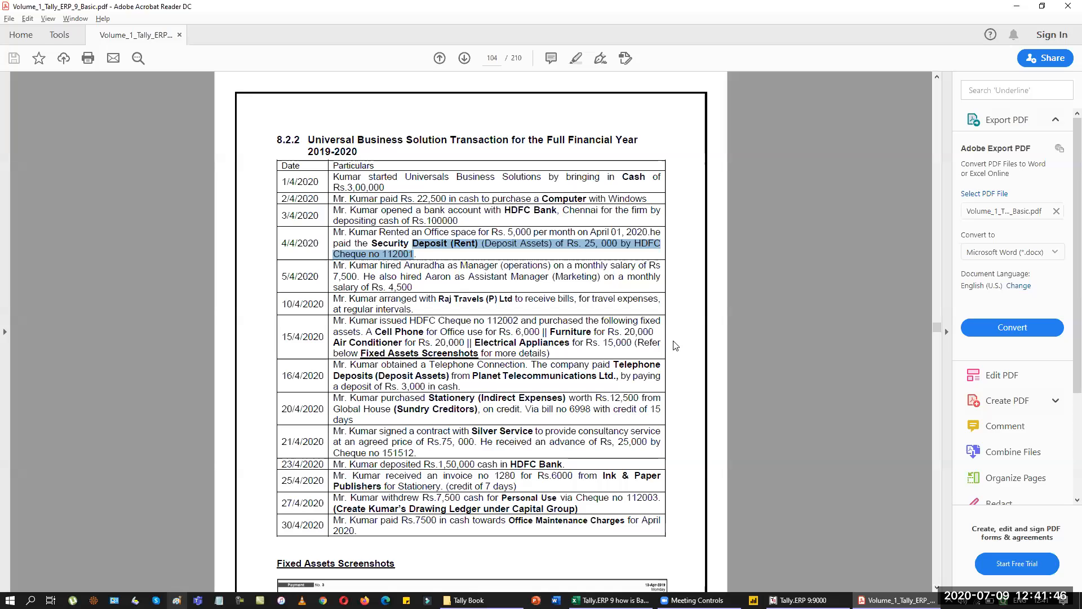
key("alt+Tab")
type("3000")
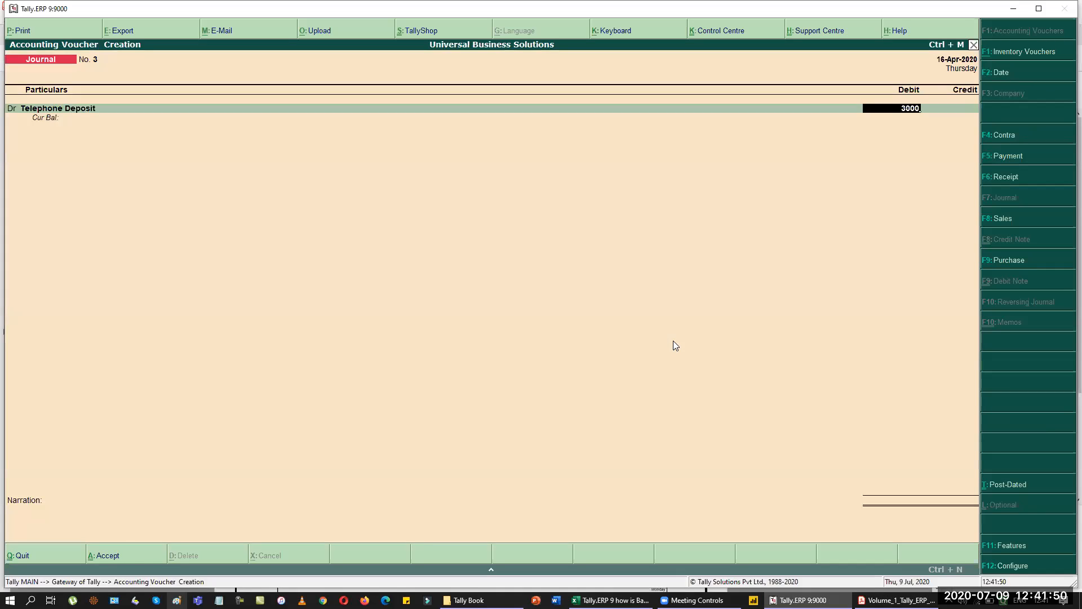
key("Return")
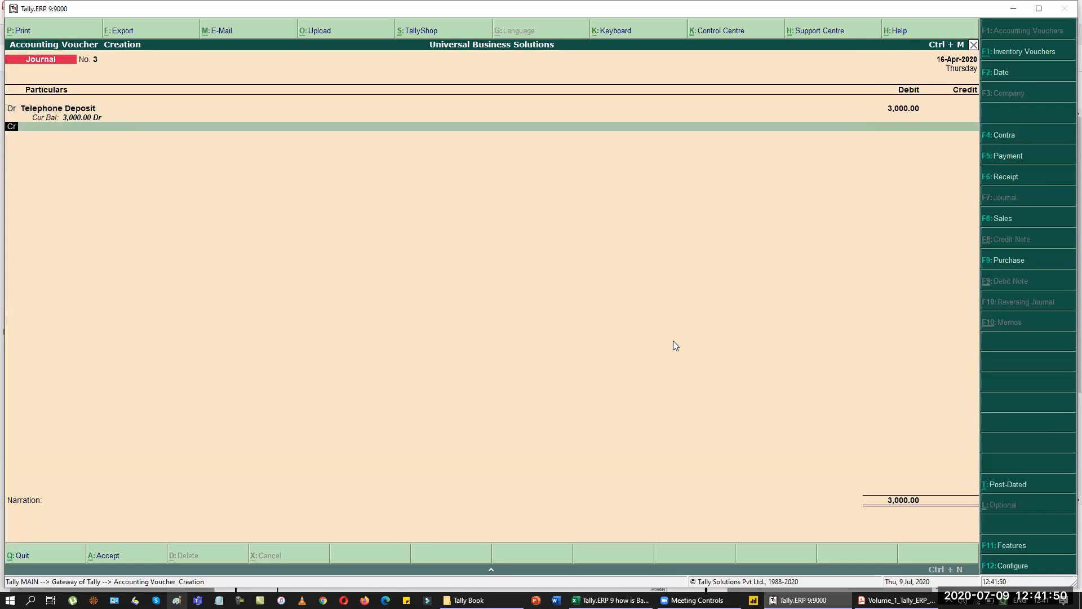
Credit Planet Tele Communication 3,000 as New Ref bill 'New Connection'.
type("pla")
key("Return")
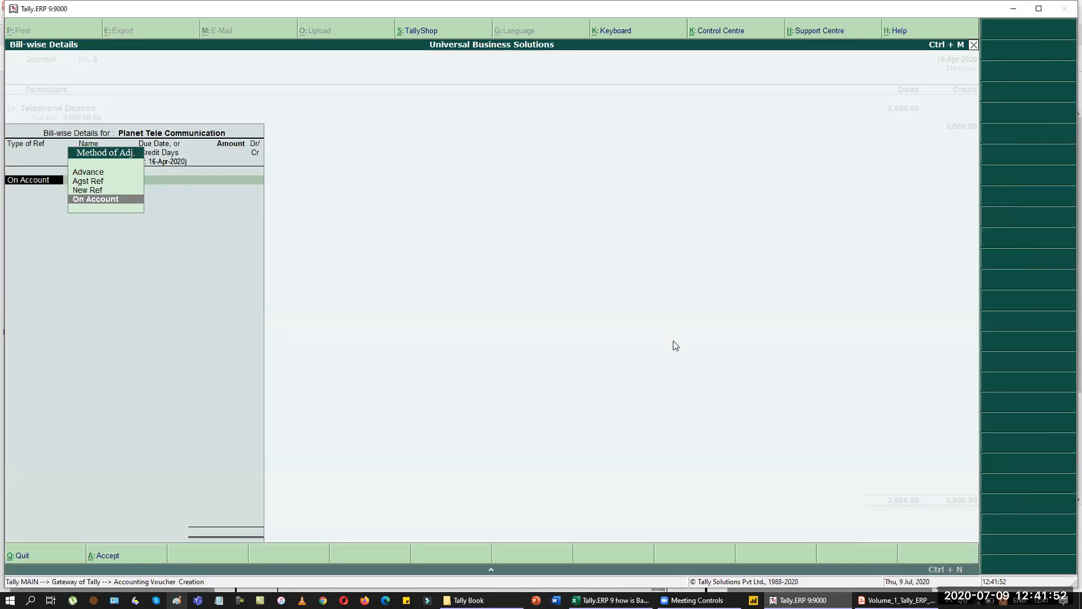
key("Up")
key("Return")
type("New Connection")
key("Return")
key("Return")
type("3000")
key("Return")
key("Return")
key("Return")
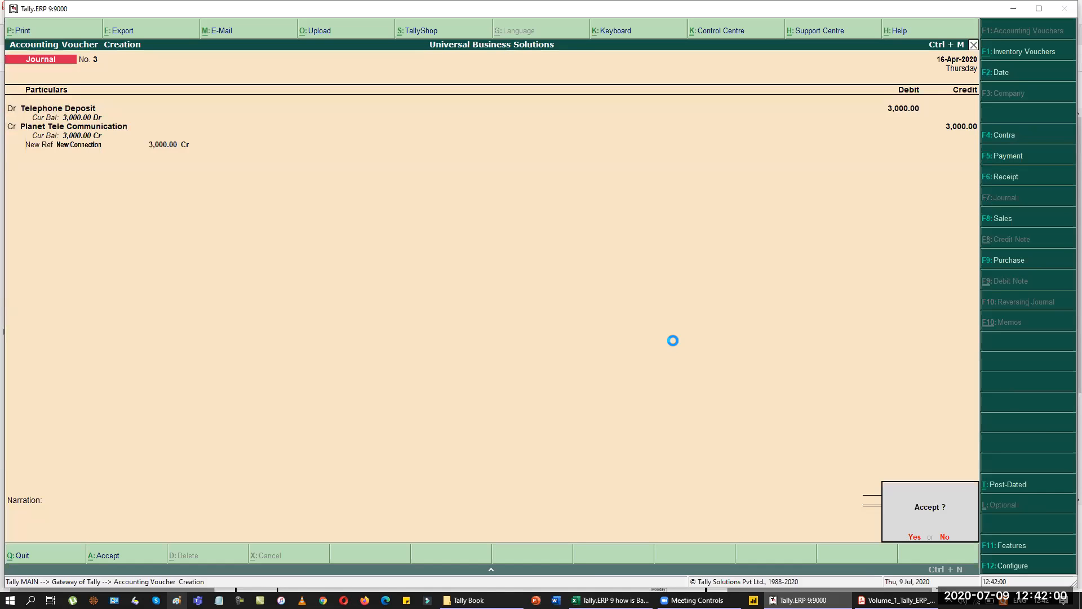
key("Return")
Save the journal and start a 16-4 payment debiting Planet Tele Communication.
key("F5")
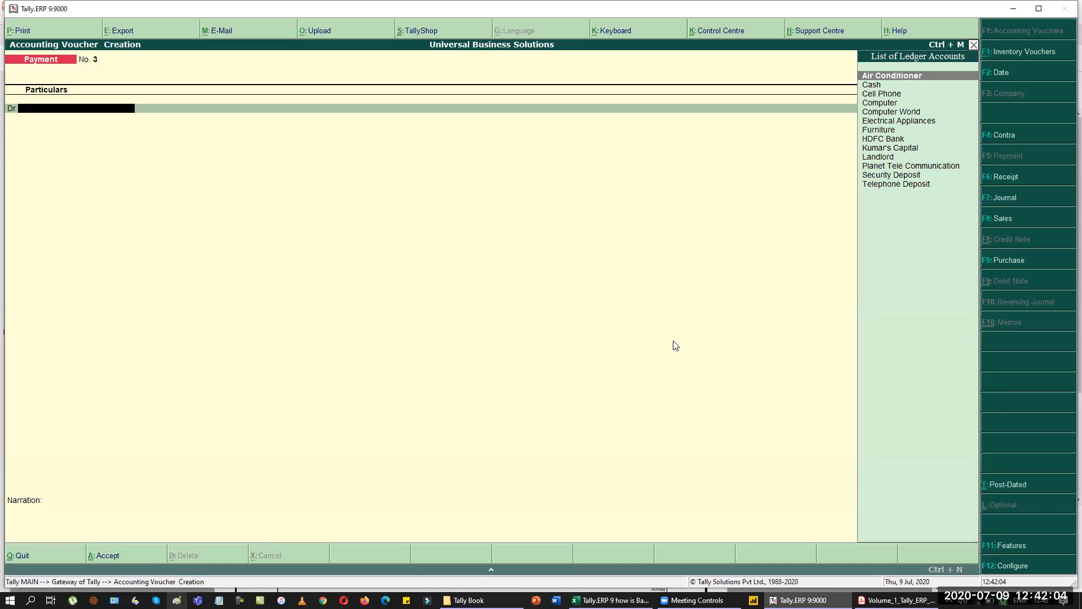
type("pla")
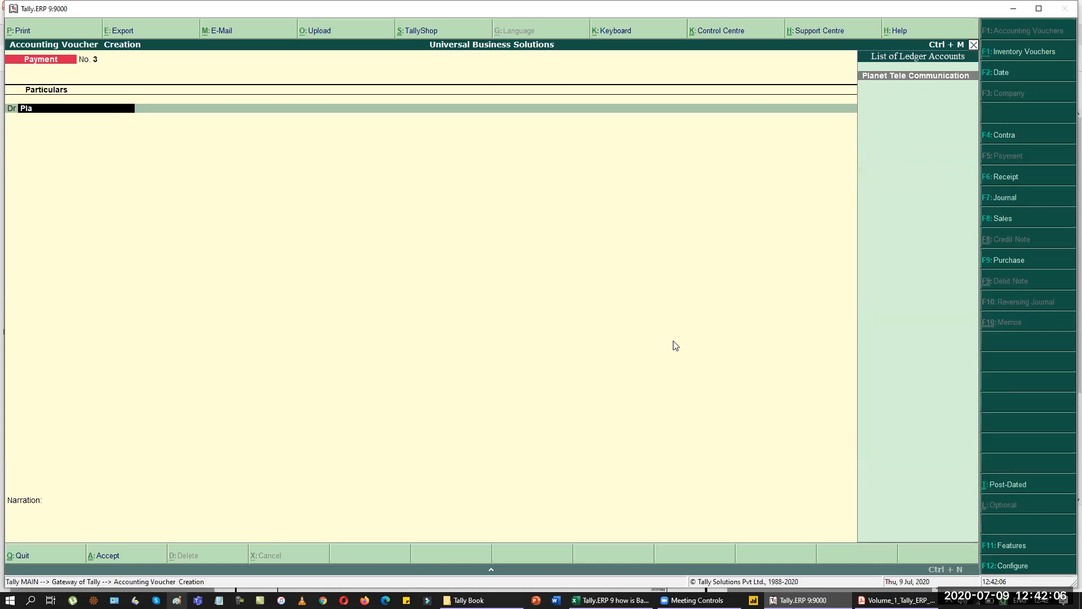
key("Return")
key("Up")
key("Up")
key("Return")
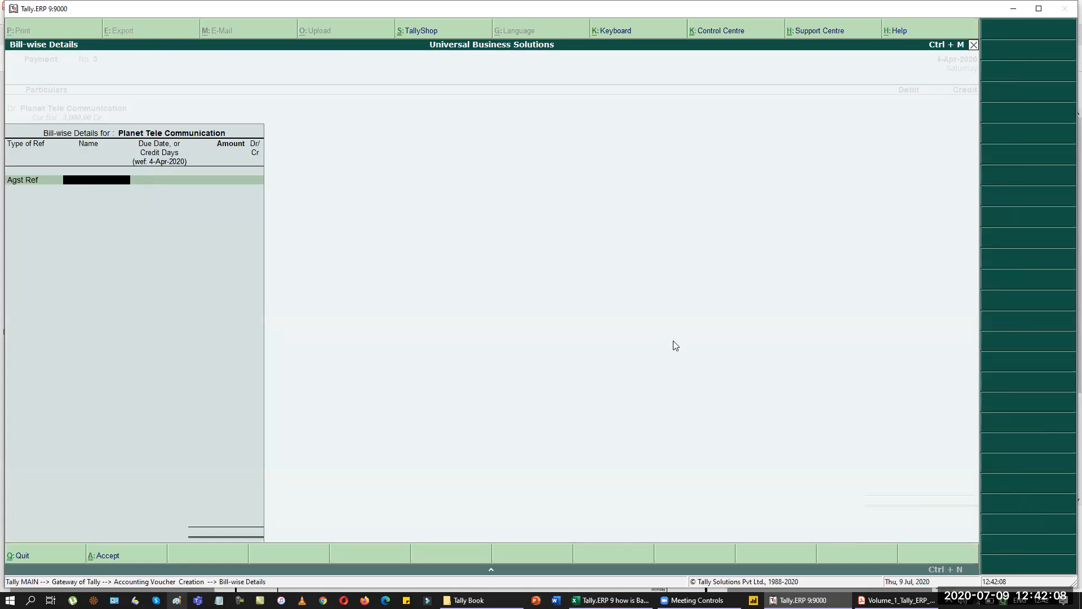
key("Escape")
key("F2")
type("16-4")
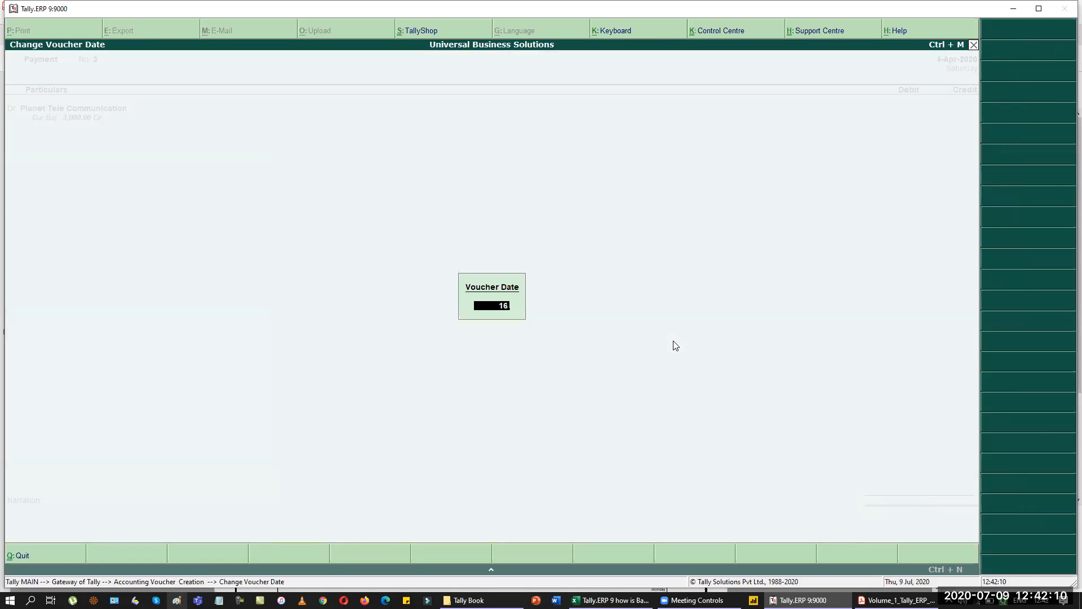
key("Return")
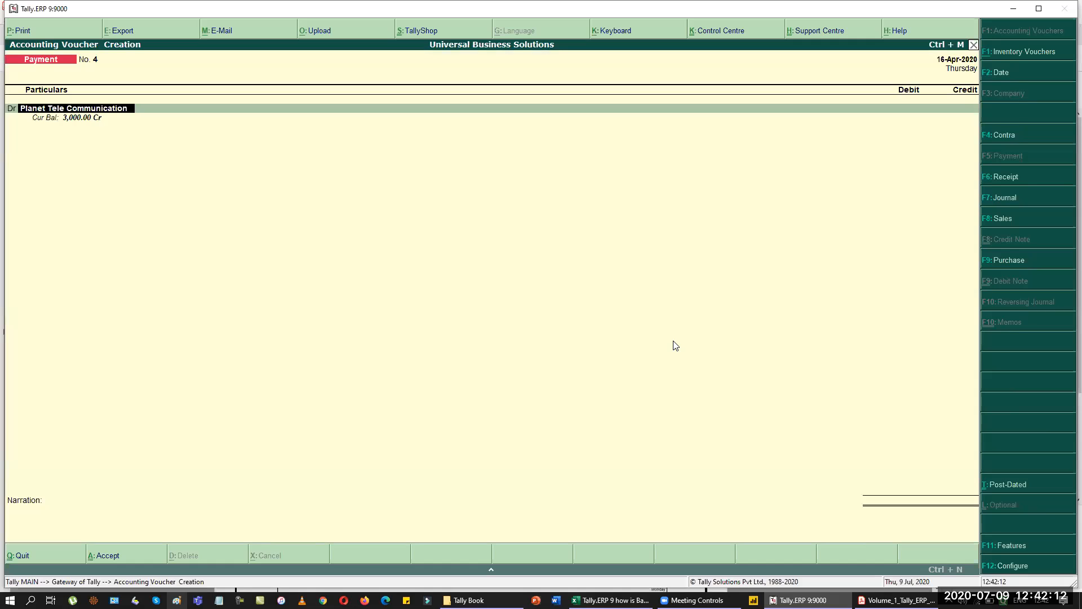
Settle the New Connection bill for 3,000 and credit Cash.
key("Return")
key("Return")
key("Return")
key("Return")
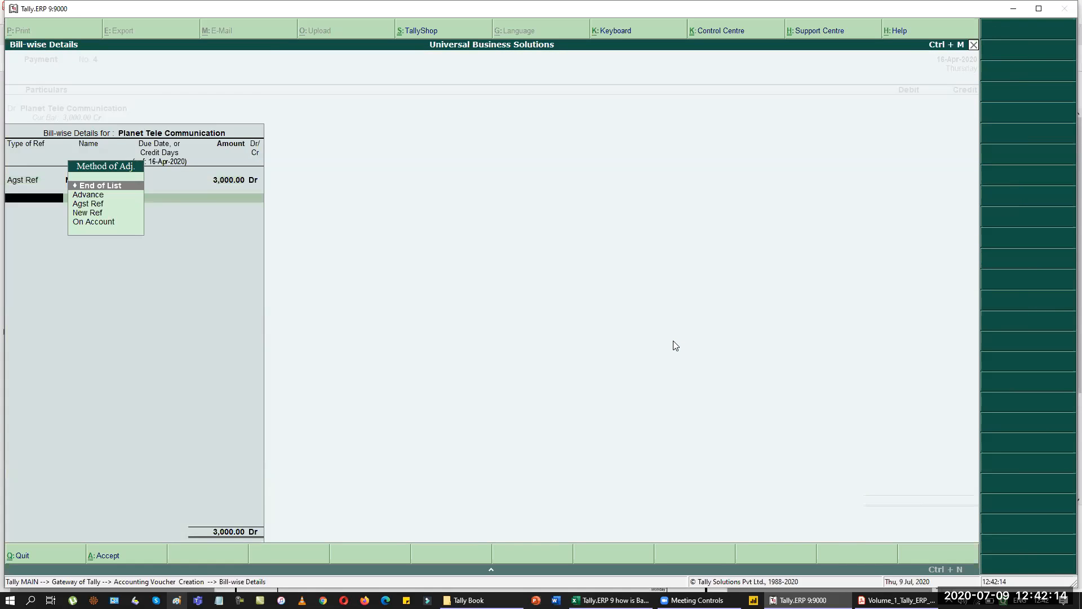
key("Return")
key("Return")
type("Cash")
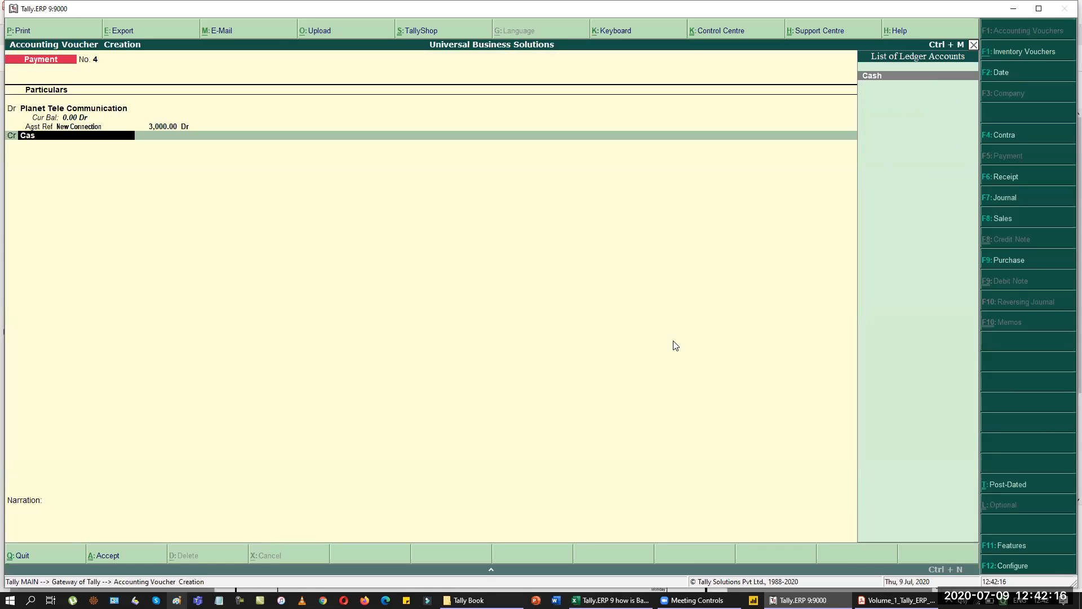
key("Return")
key("Return")
key("Return")
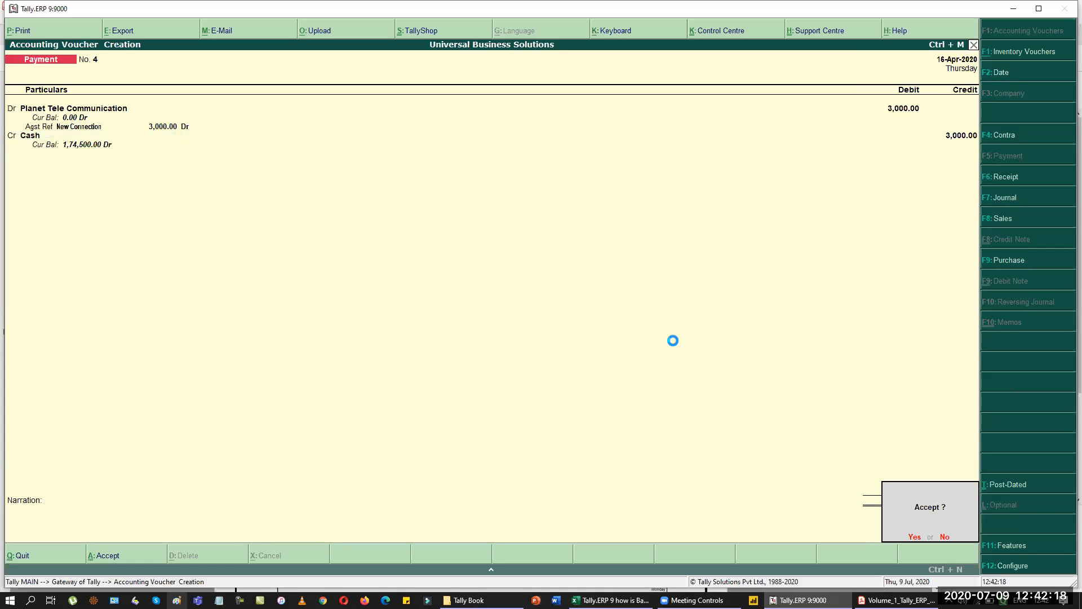
key("Return")
key("alt+Tab")
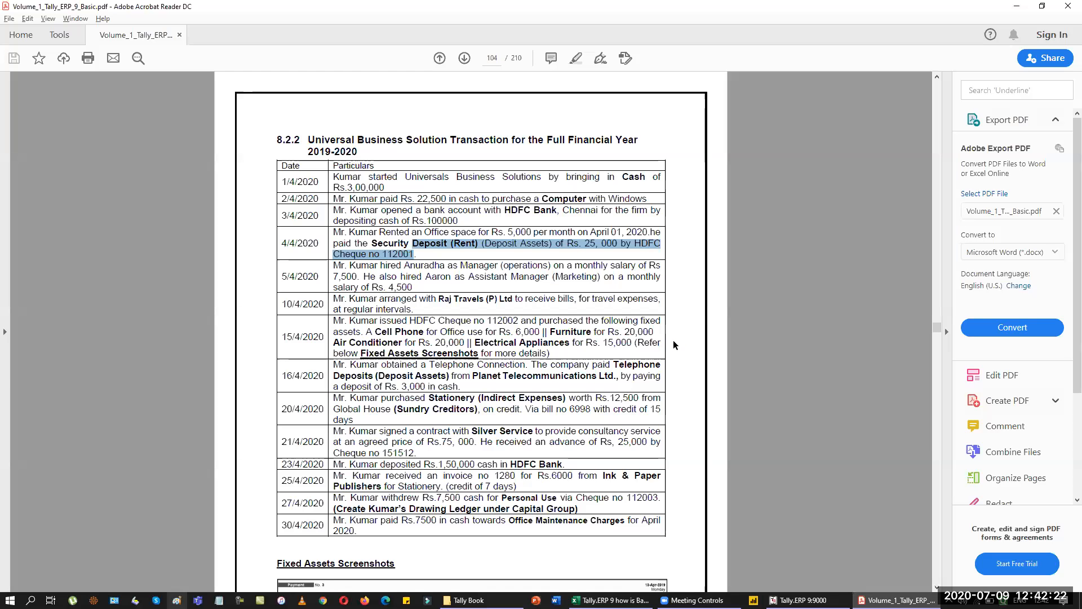
Set the voucher date to 20-4 and switch to a Journal voucher.
key("alt+Tab")
key("F2")
type("20-4")
key("Return")
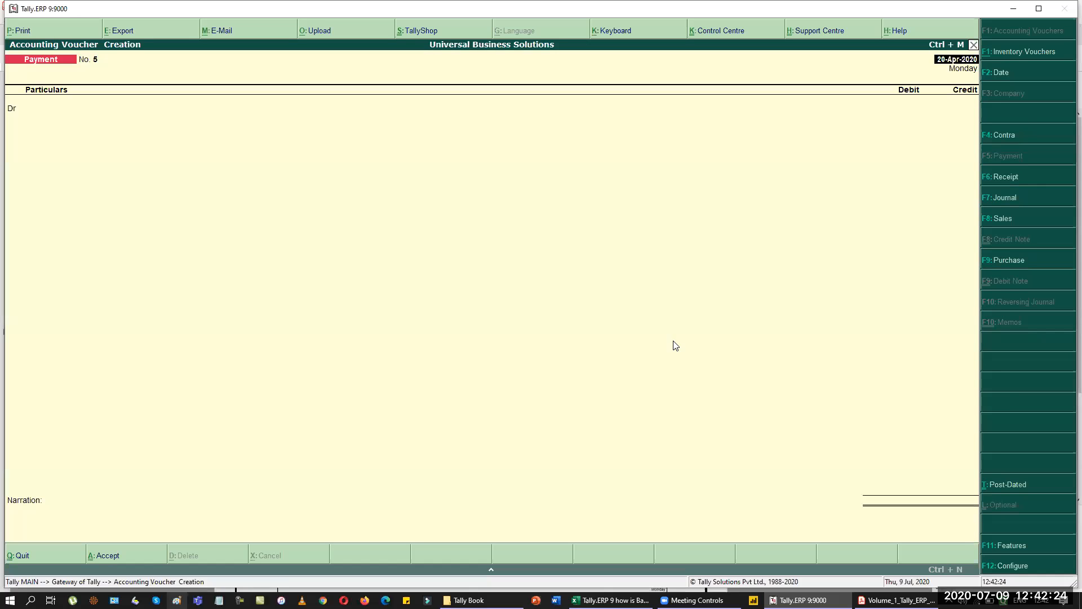
key("F7")
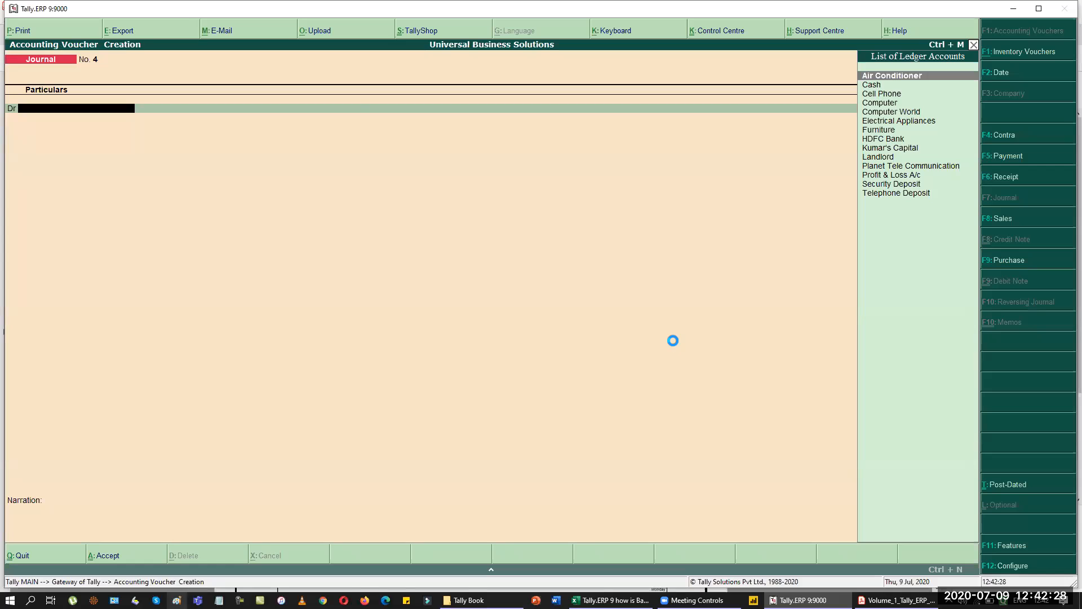
Create a Stationery ledger under Indirect Expenses, debit it 12,500, and start a Global House ledger.
key("alt+c")
type("Stationery")
key("Return")
type("Ind")
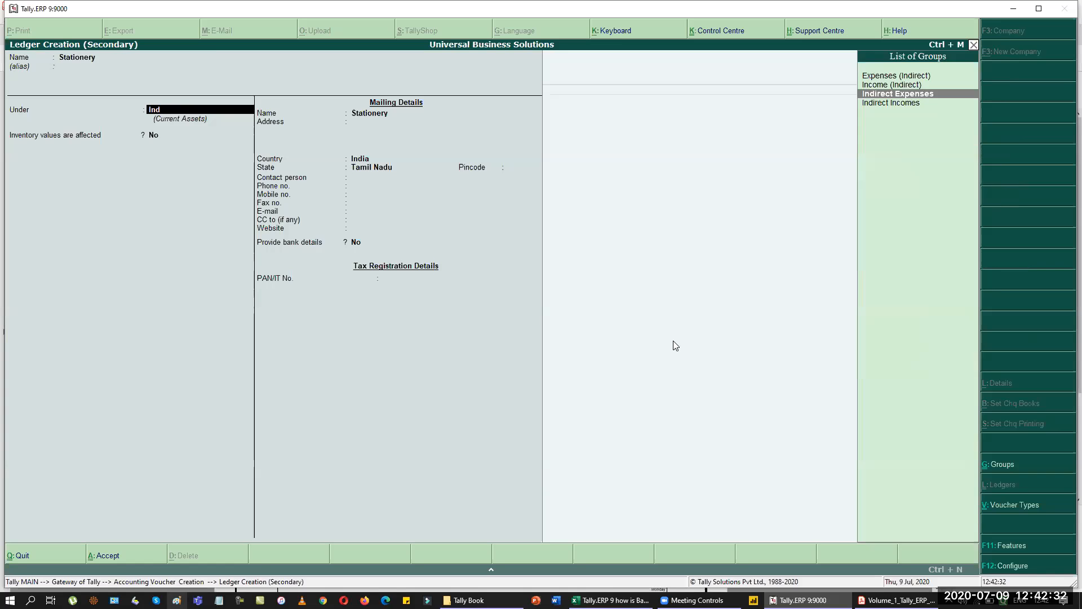
key("Return")
key("ctrl+a")
type("12500")
key("Return")
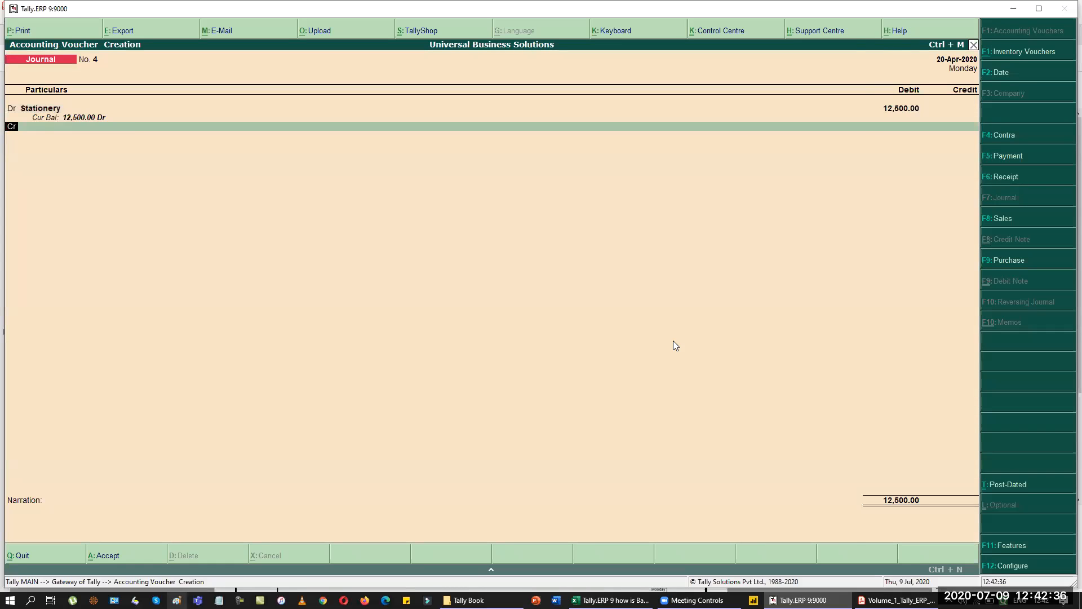
key("alt+c")
type("Global House")
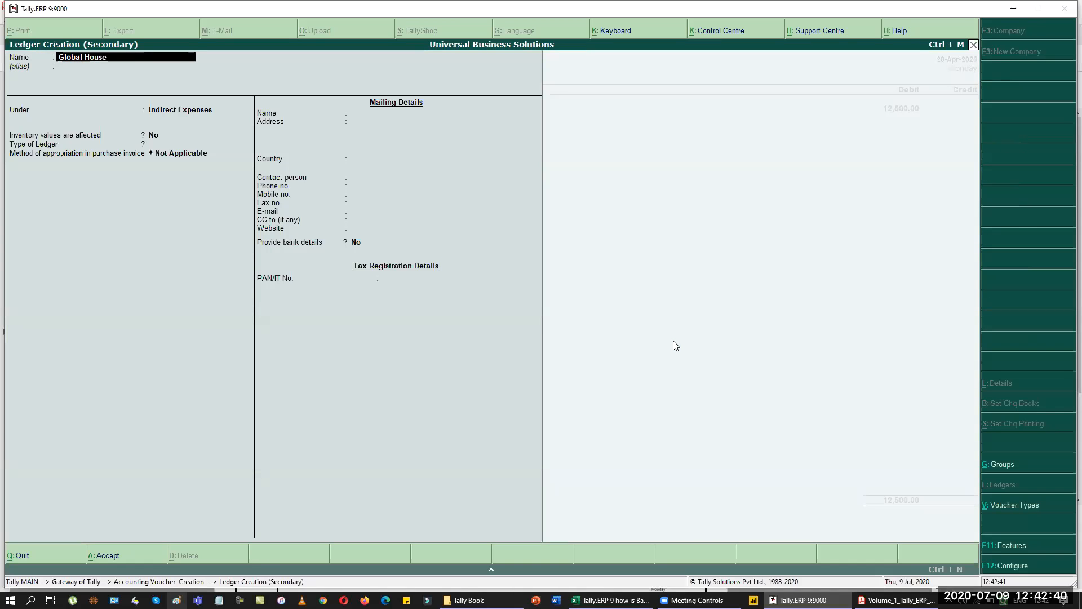
Save Global House under Sundry Creditors and choose New Ref for its bill.
key("Return")
key("Return")
type("Cre")
key("Return")
key("Return")
key("ctrl+a")
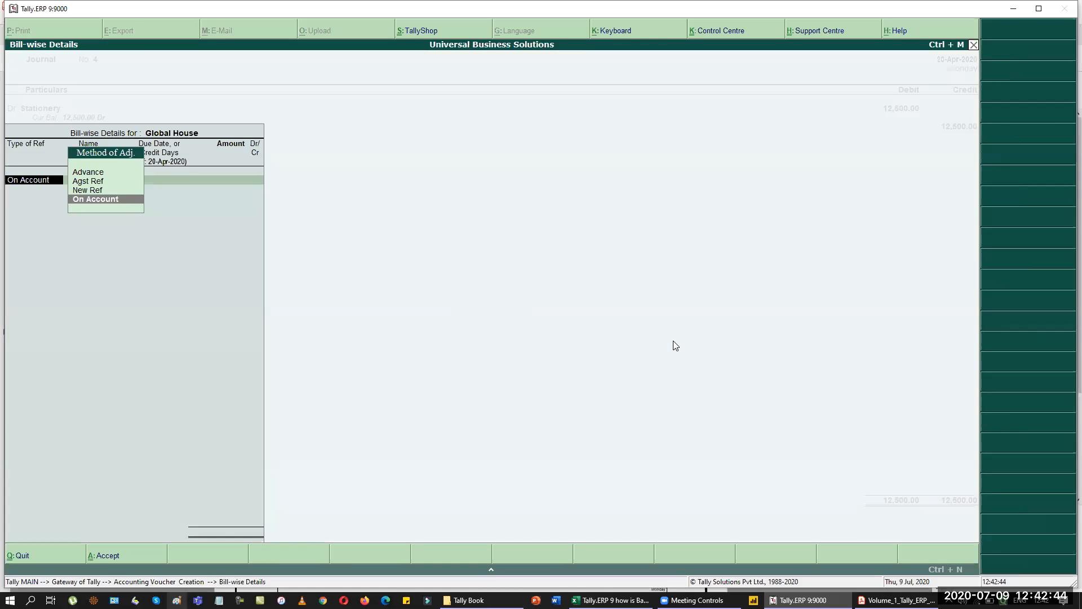
key("Up")
key("Return")
Enter bill 6698, 15-day credit, 12,500, and save the journal.
key("alt+Tab")
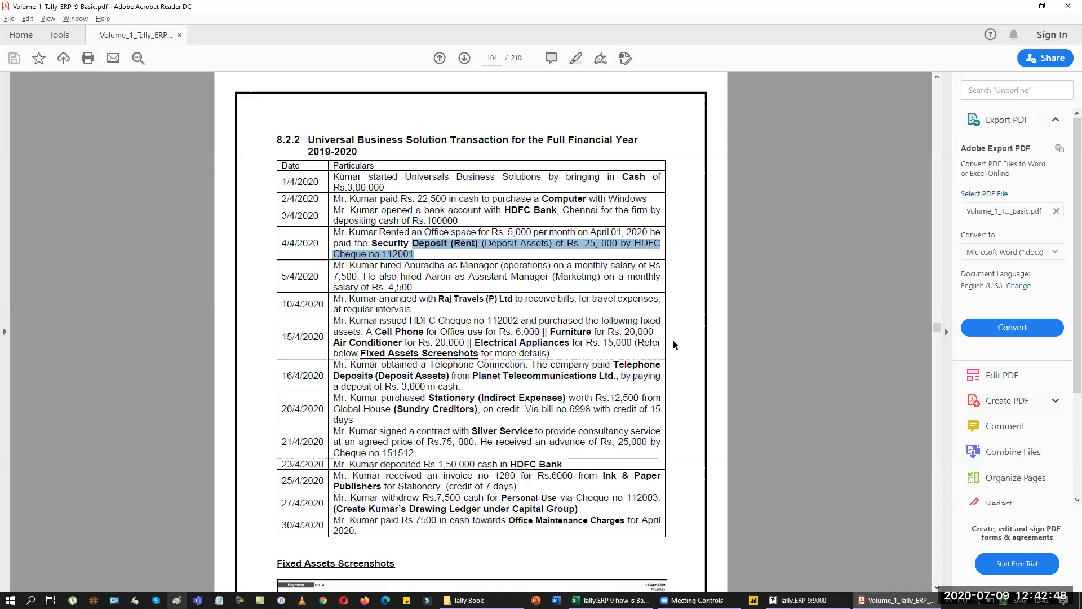
key("alt+Tab")
type("6698")
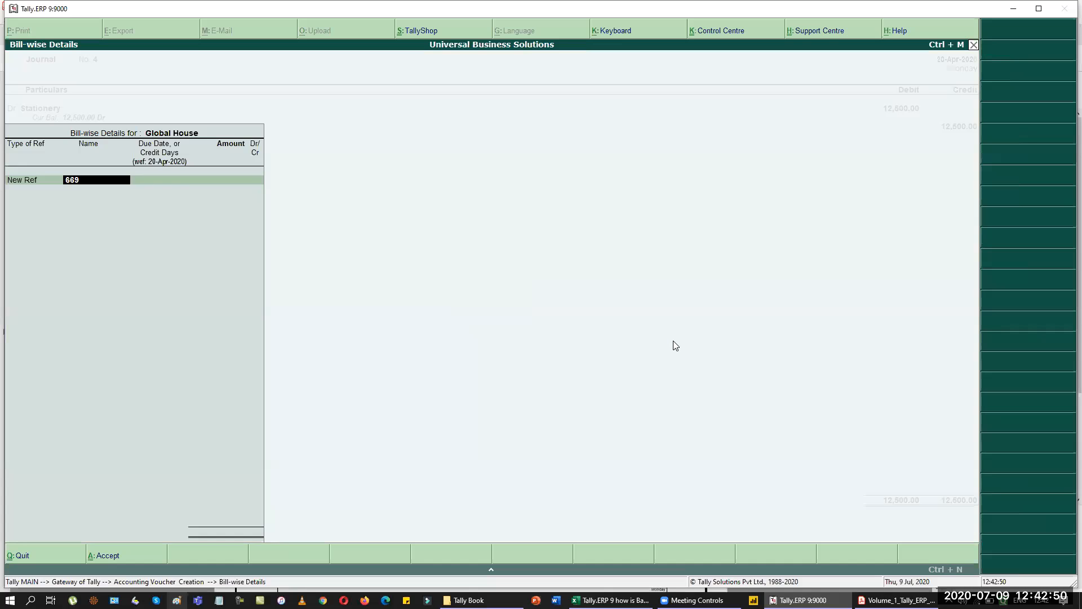
key("Return")
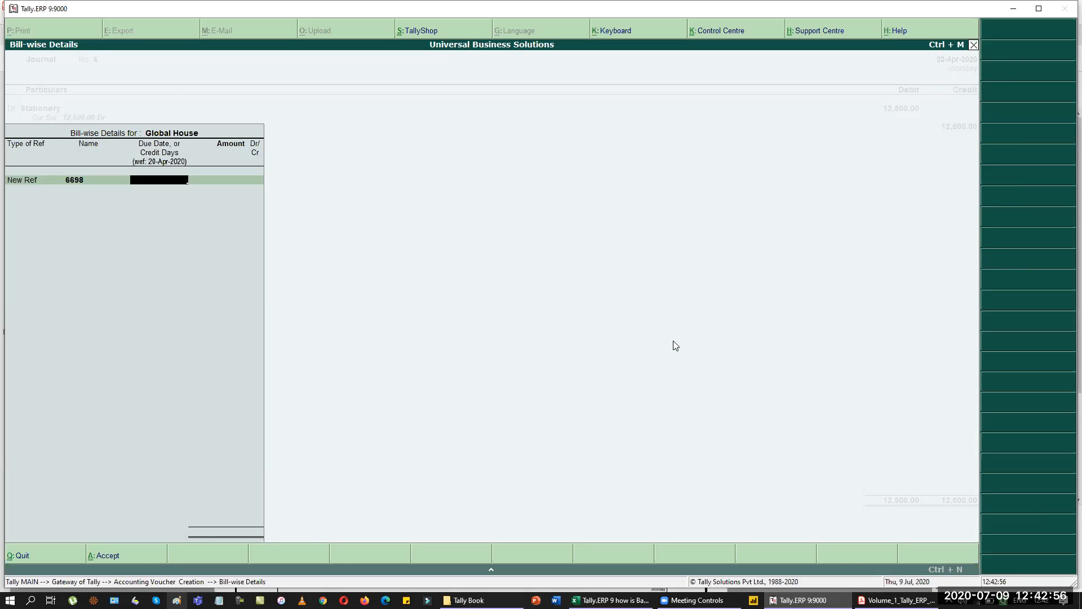
key("alt+Tab")
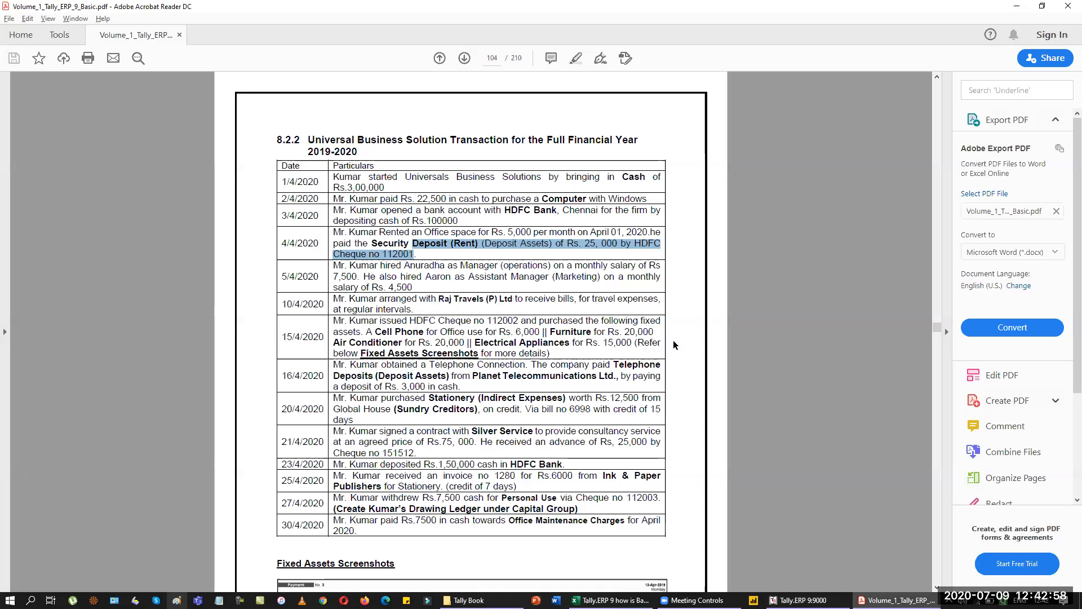
key("alt+Tab")
type("15")
key("Return")
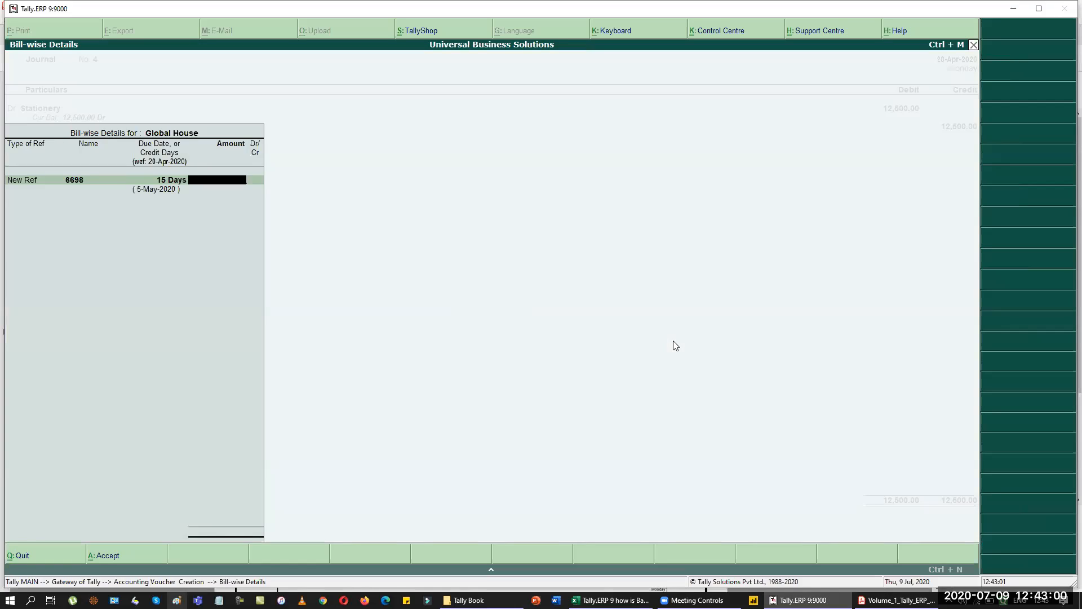
type("12500")
key("Return")
key("Return")
key("Return")
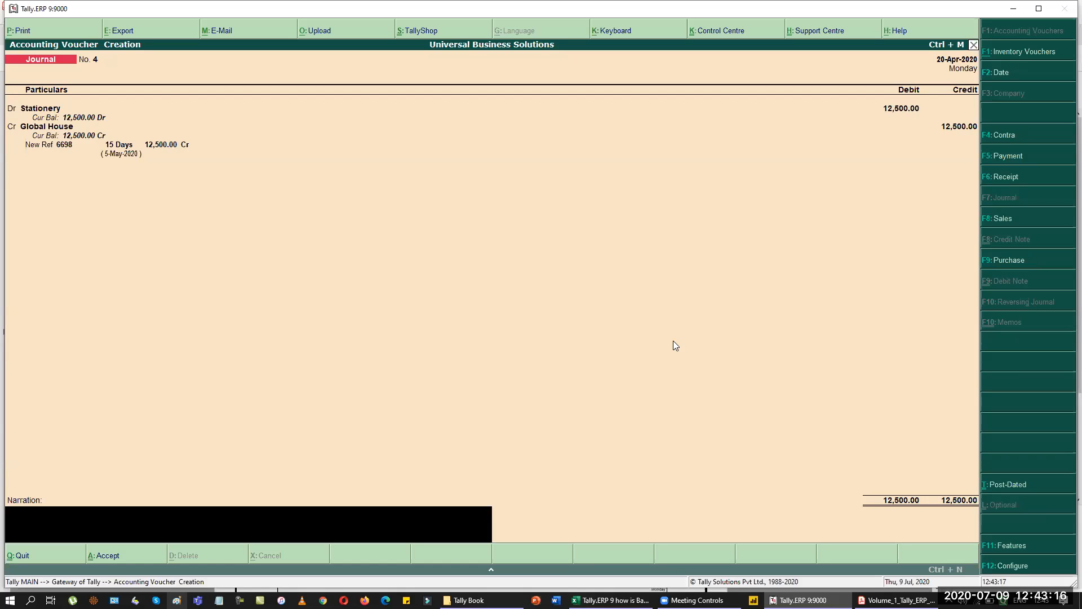
key("Return")
key("Return")
key("alt+Tab")
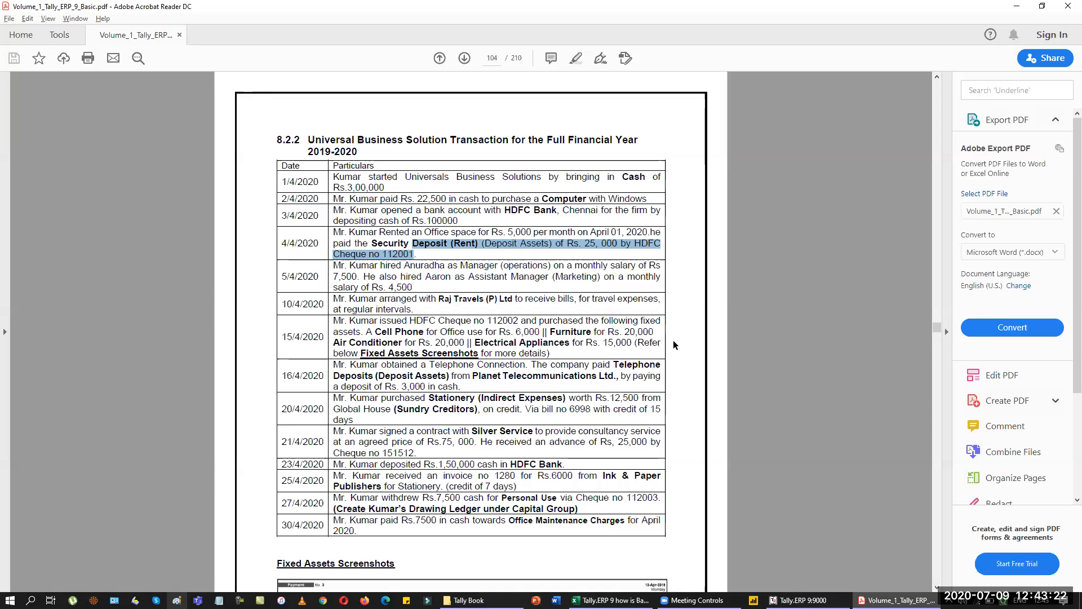
Set the date to 21 April and switch to a Receipt voucher.
key("alt+Tab")
key("F2")
type("21")
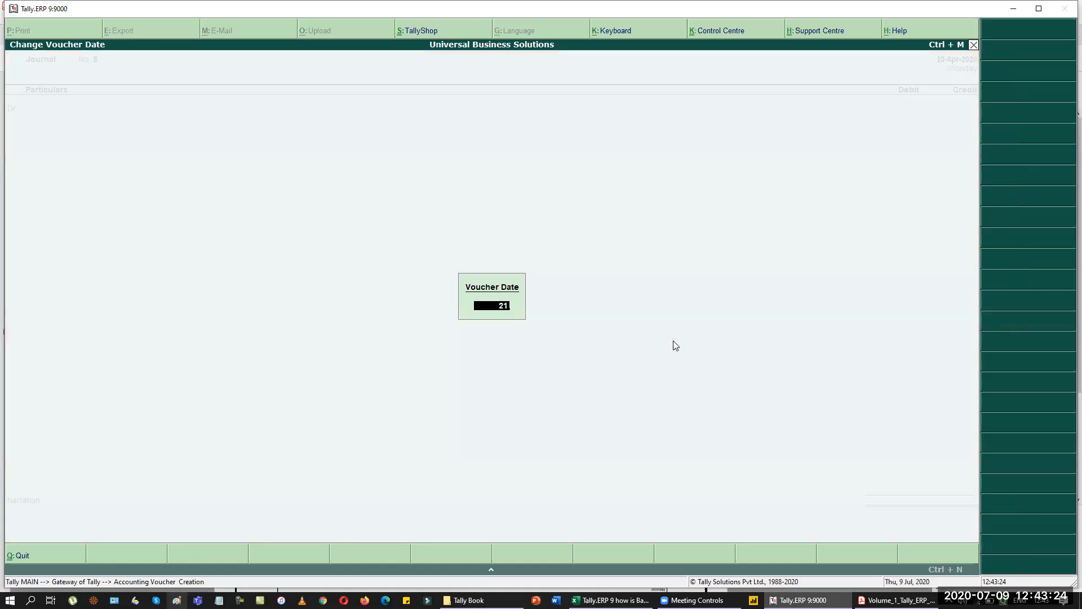
key("Return")
key("F6")
key("alt+Tab")
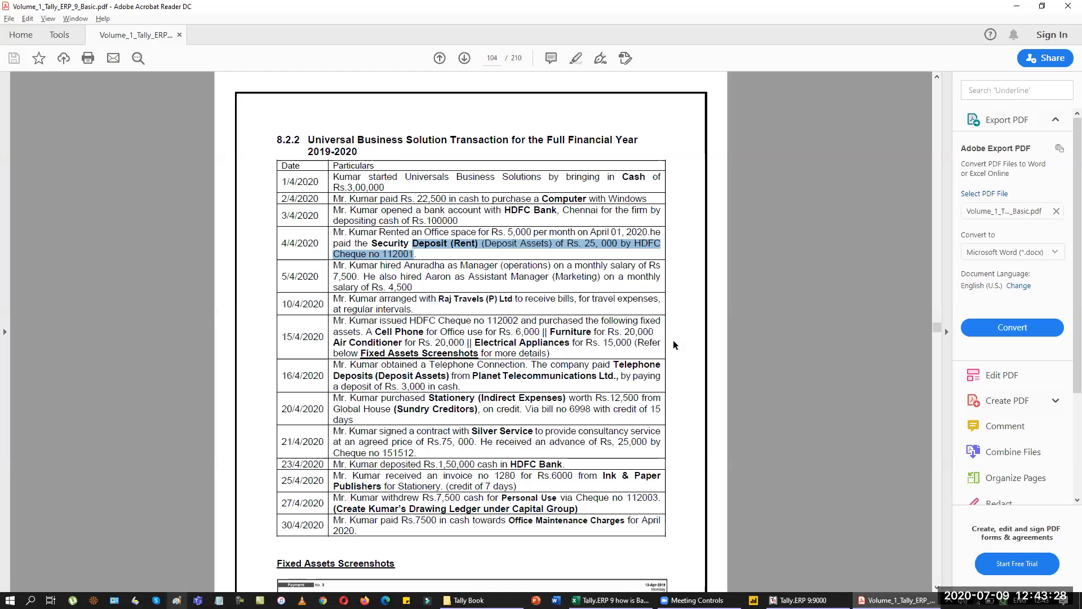
key("alt+Tab")
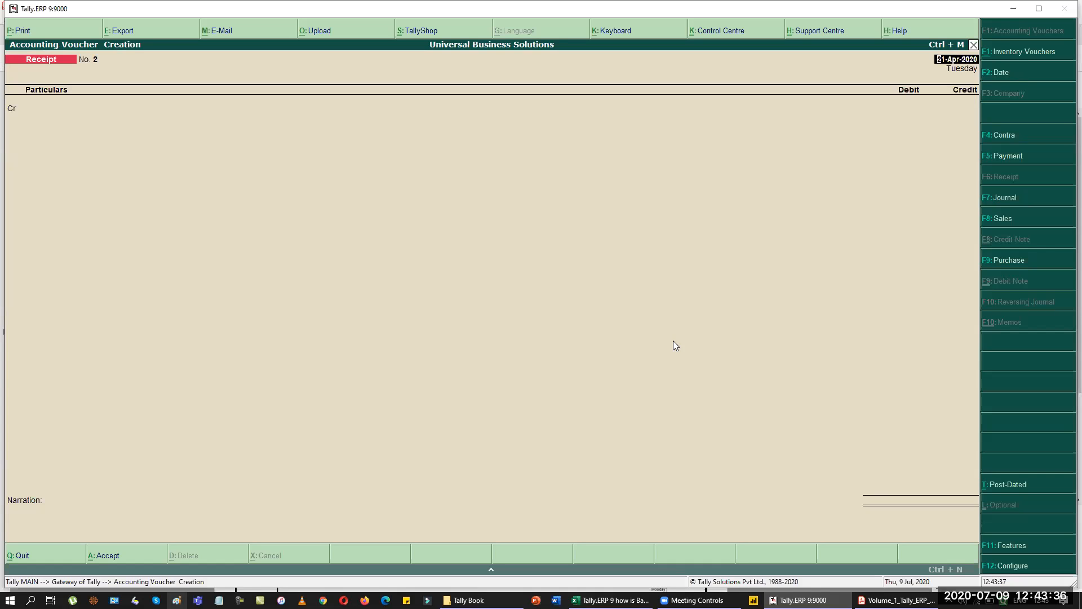
key("Return")
Create a Silver Services ledger under Sundry Debtors.
key("alt+c")
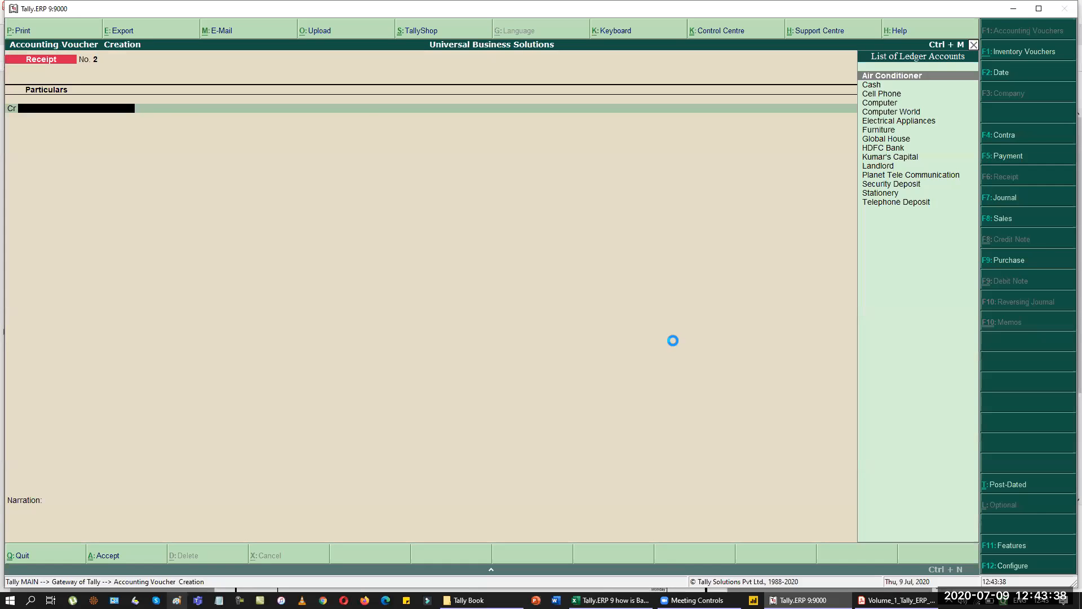
type("Silver Services")
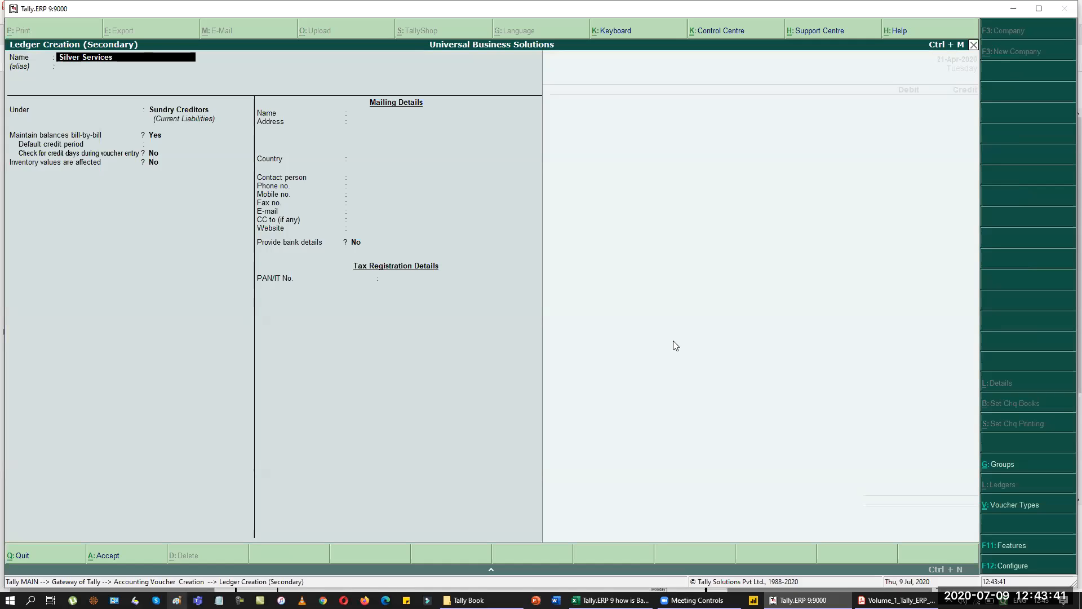
key("Return")
key("Return")
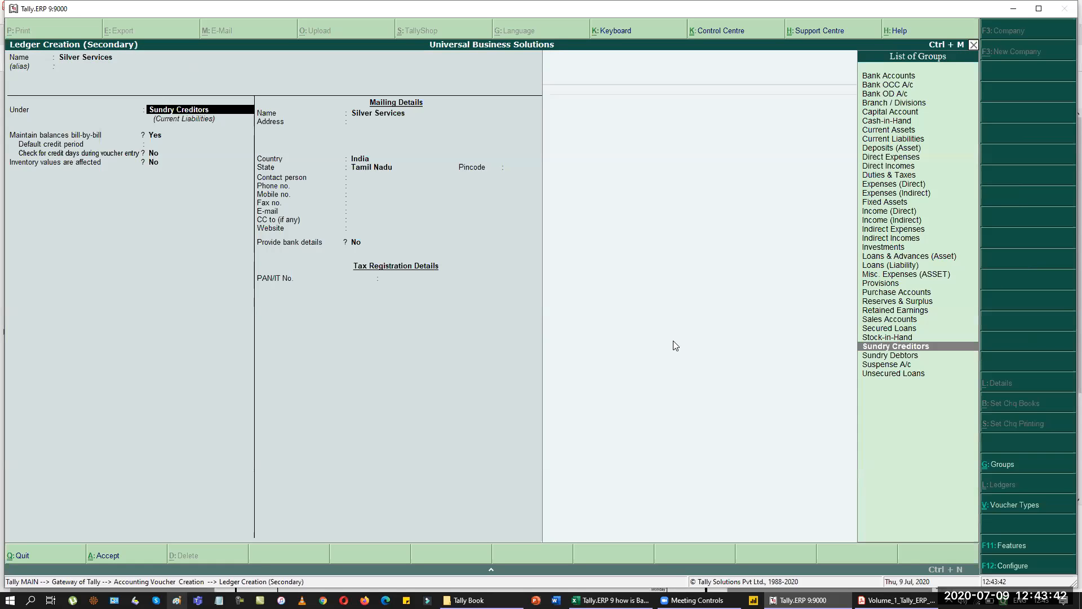
type("de")
key("Return")
key("BackSpace")
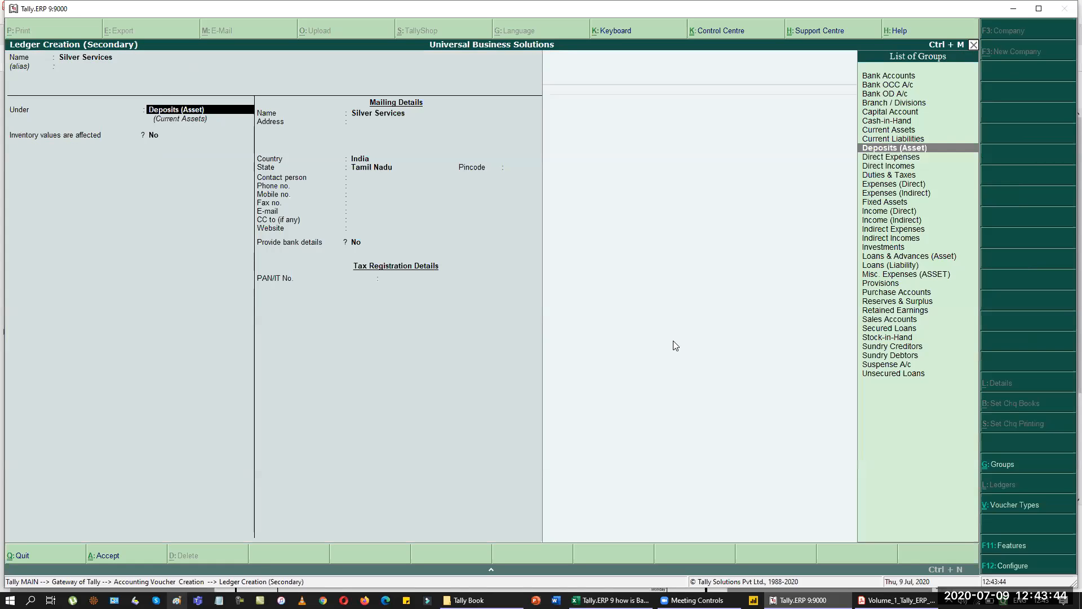
type("sundry d")
key("Return")
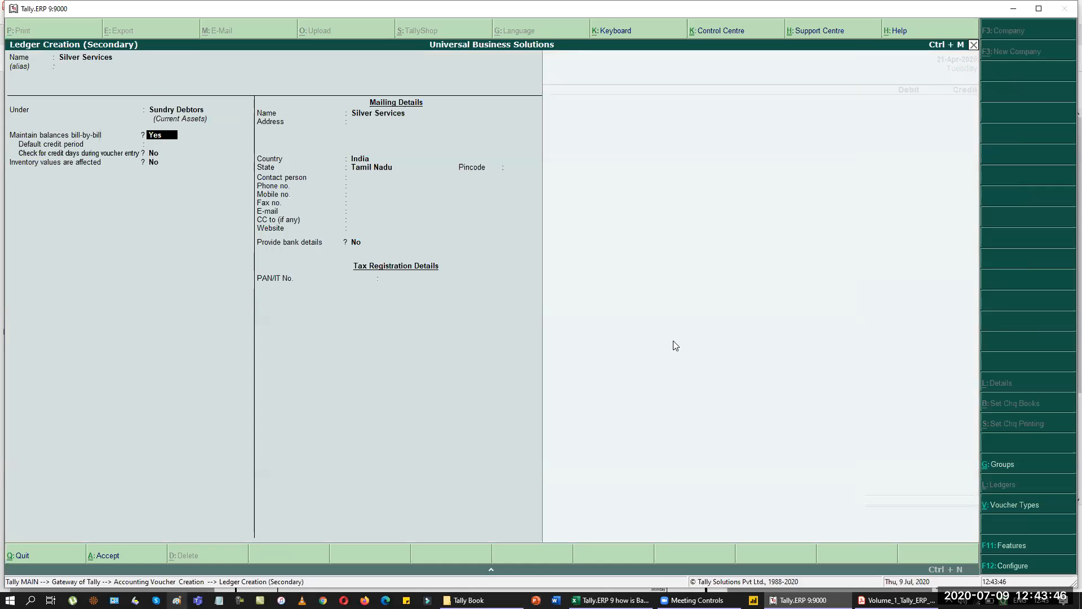
key("ctrl+a")
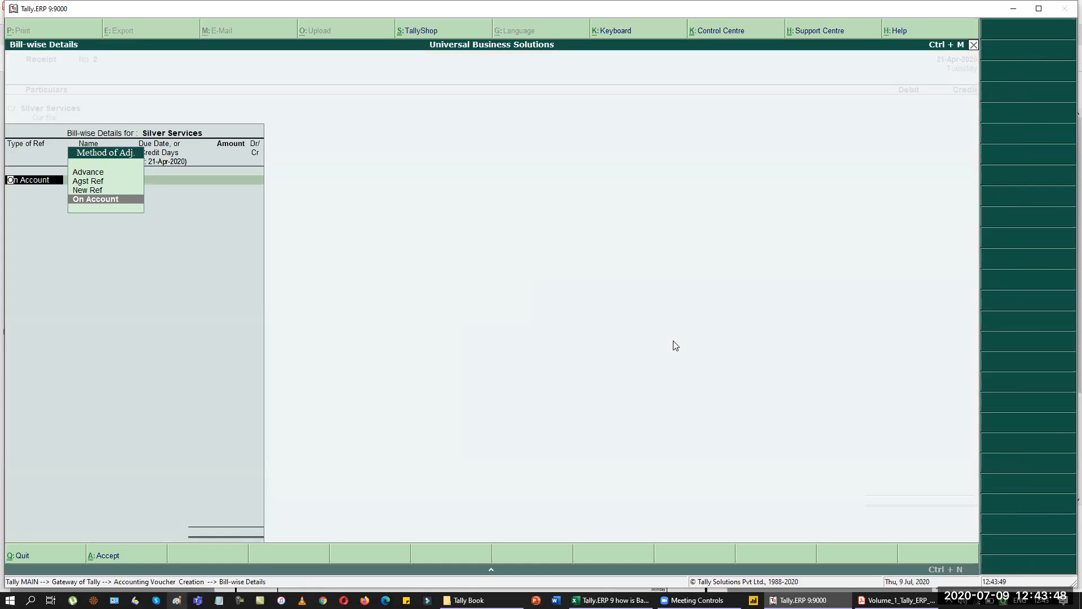
Record an Advance reference 'PO' of 25,000 against Silver Services.
key("Up")
key("Up")
key("Up")
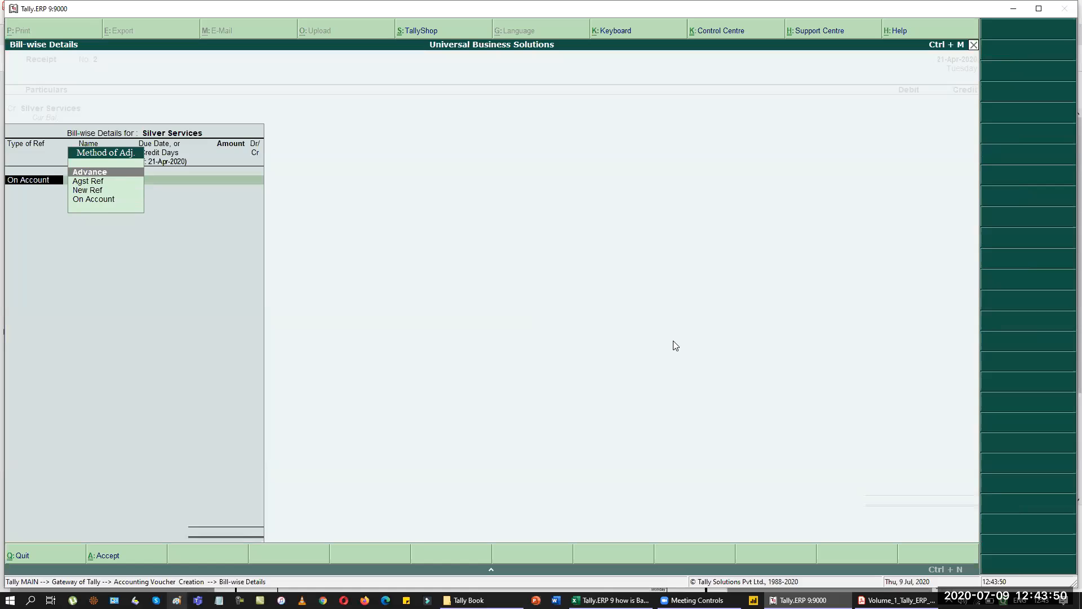
key("Return")
type("P")
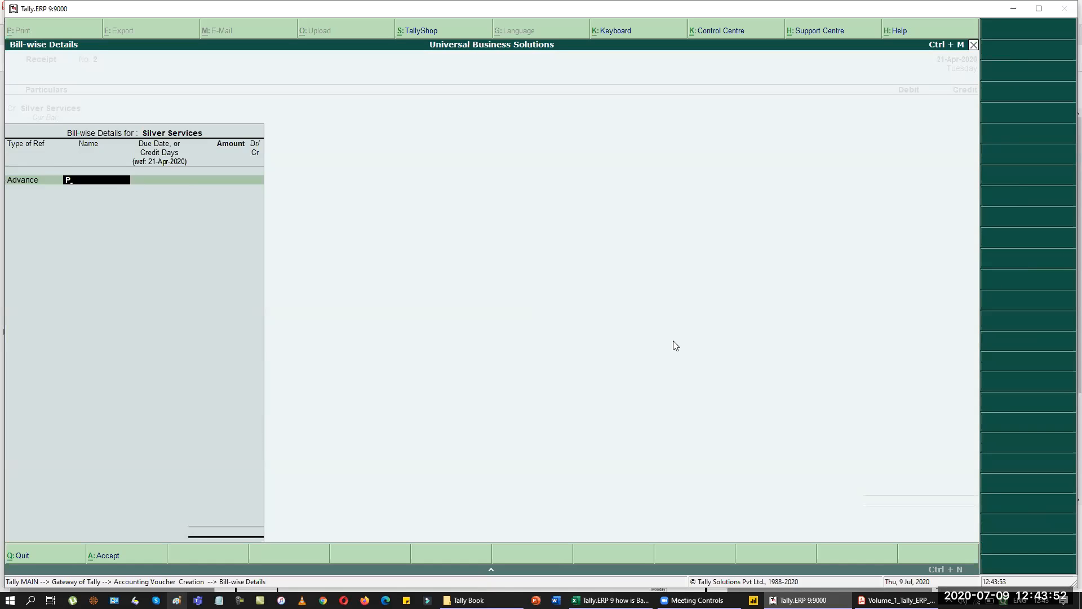
type("O")
key("Return")
key("Return")
type("25000")
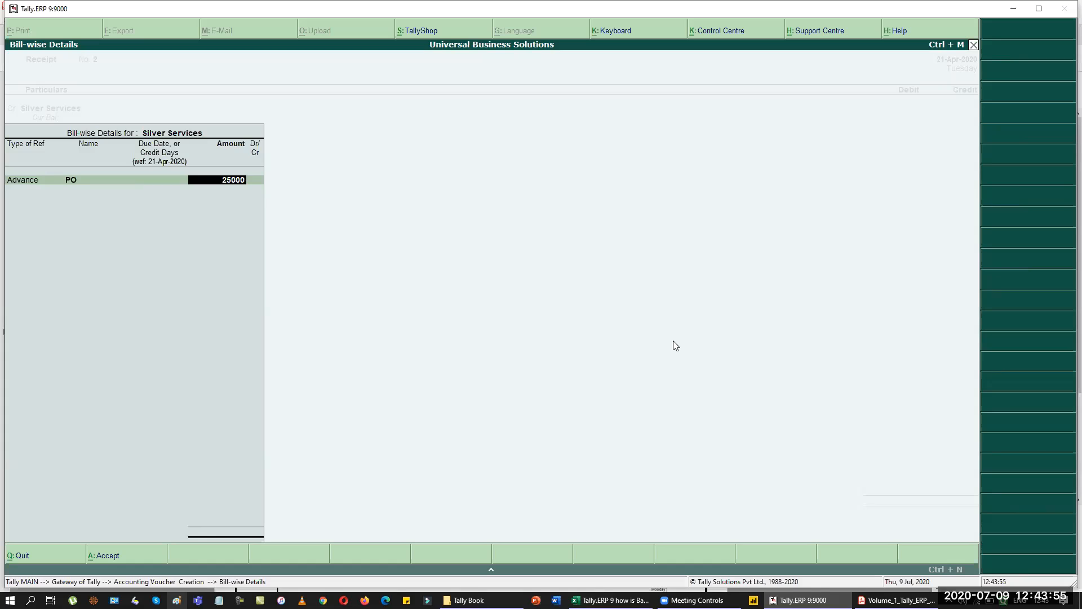
key("Return")
key("Return")
key("Return")
key("Return")
type("hd")
key("Return")
Debit HDFC Bank with cheque number 151512.
key("Return")
key("Return")
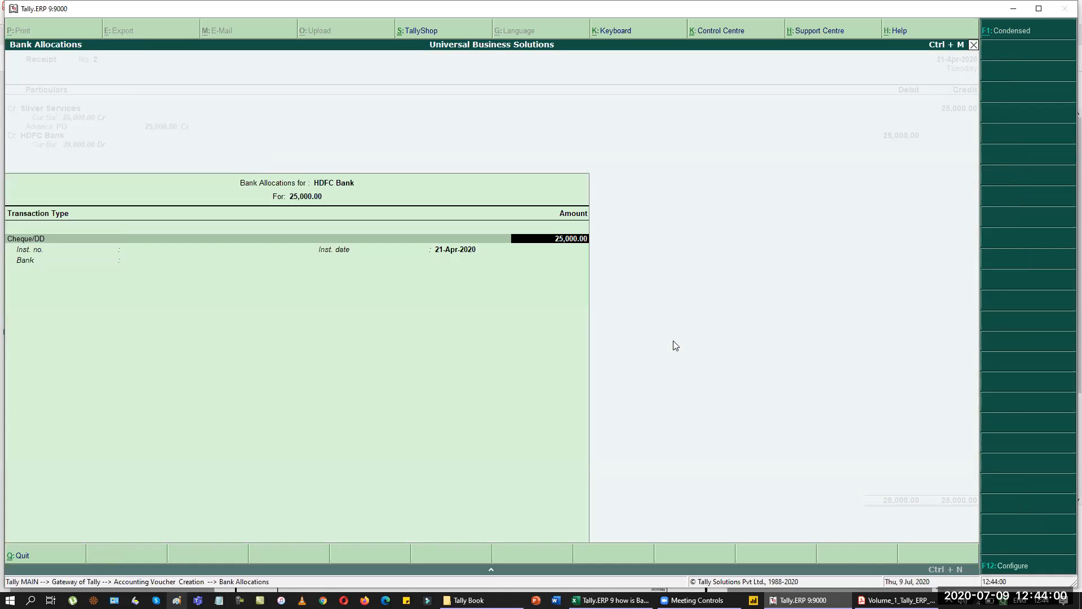
key("Return")
key("alt+Tab")
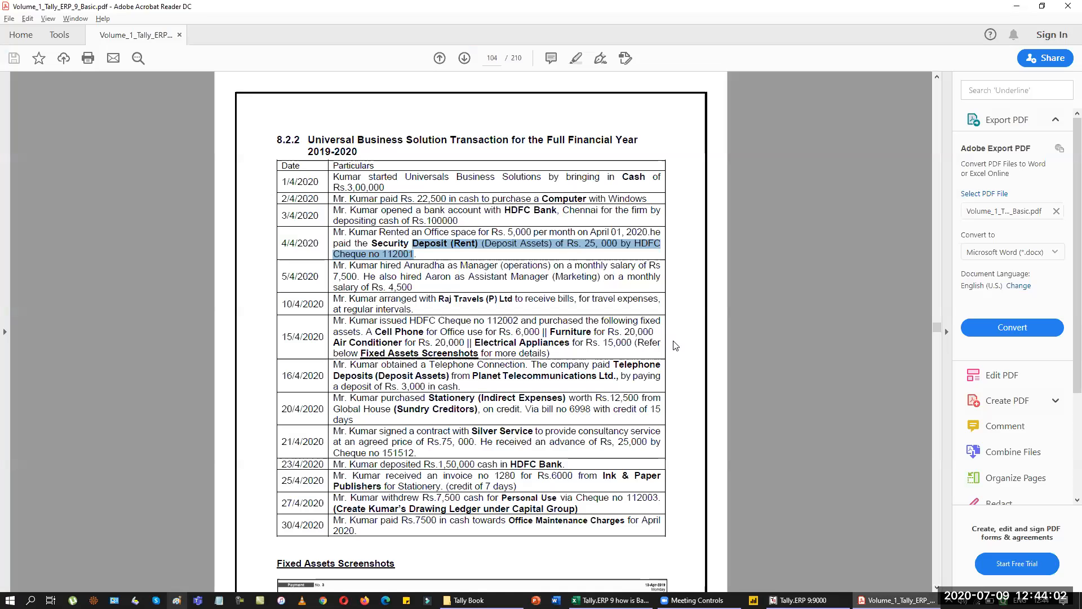
key("alt+Tab")
type("15")
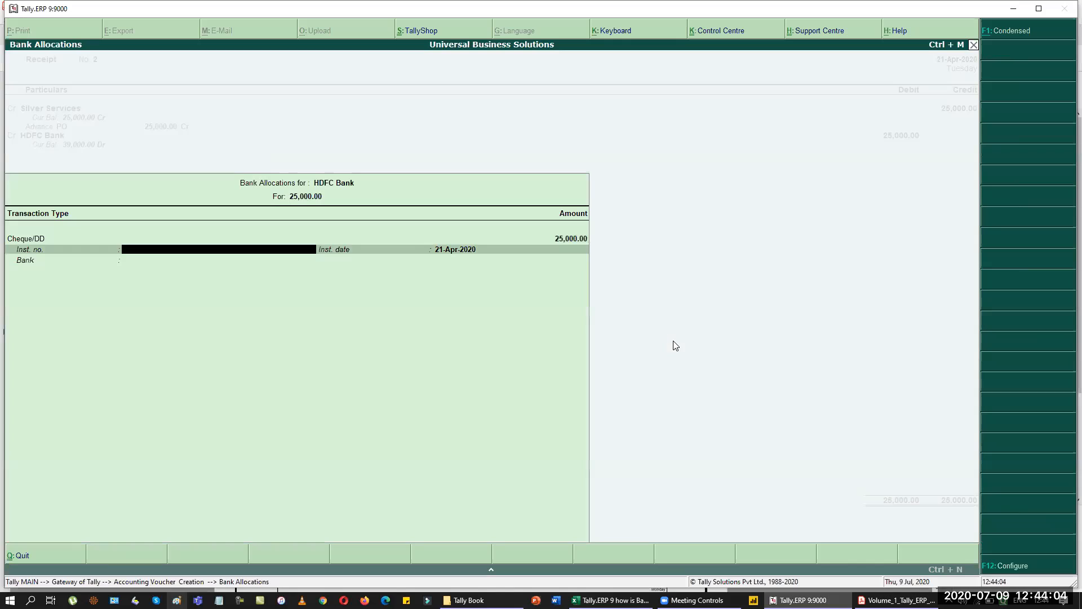
type("1512")
key("Return")
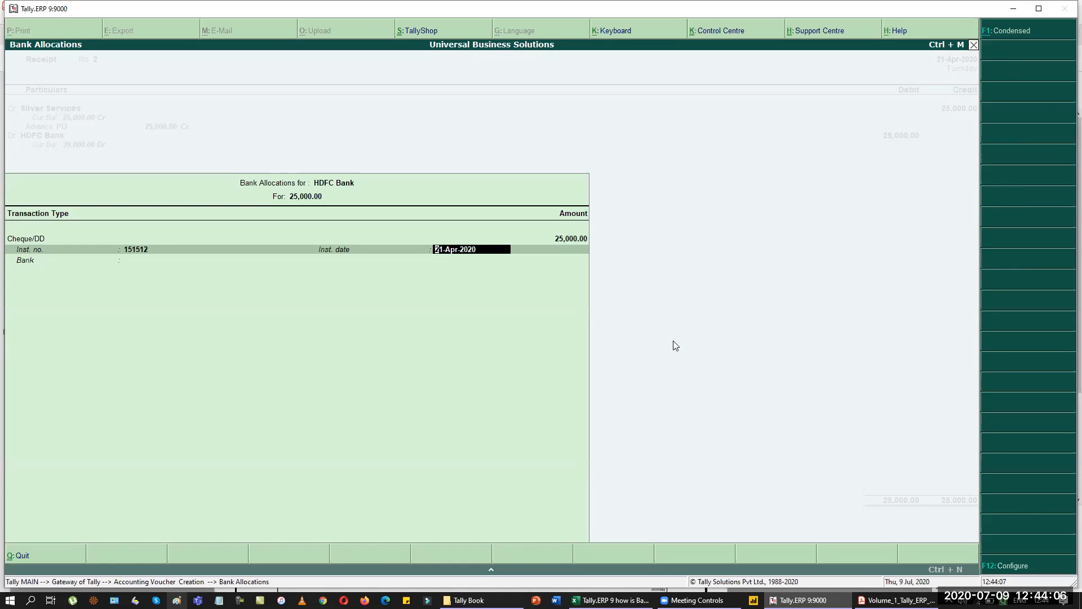
key("Return")
key("Return")
key("Return")
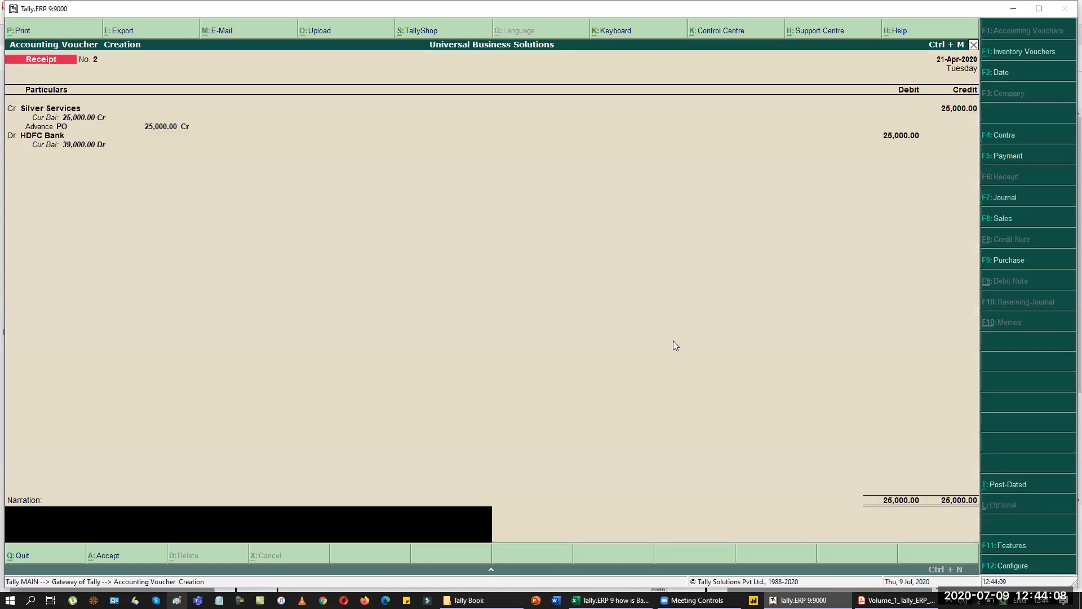
Save the receipt, set the date to 23-4, and switch to a Contra voucher.
key("Return")
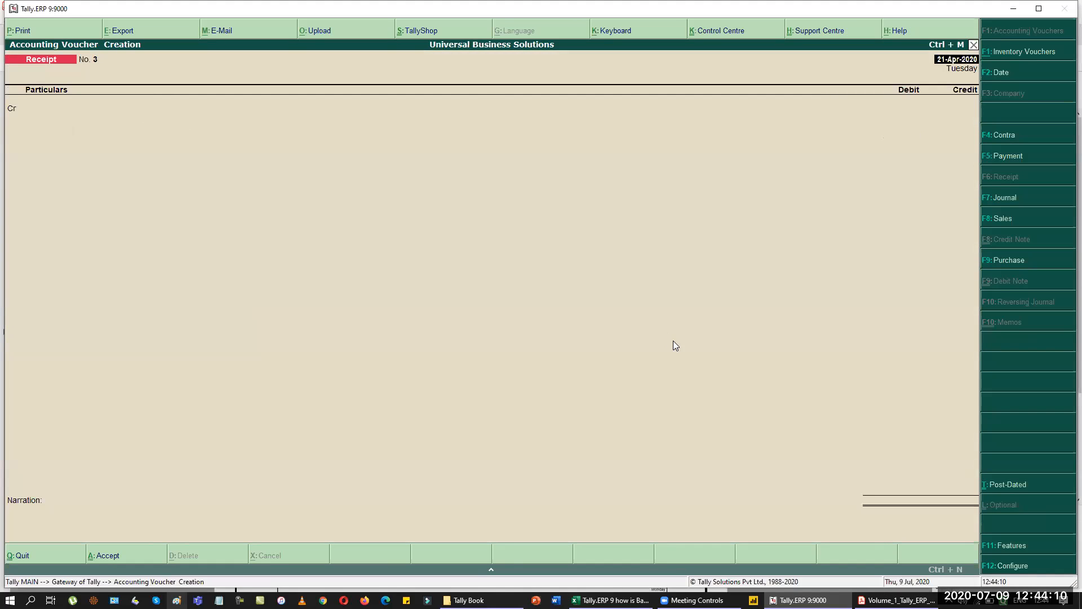
key("alt+Tab")
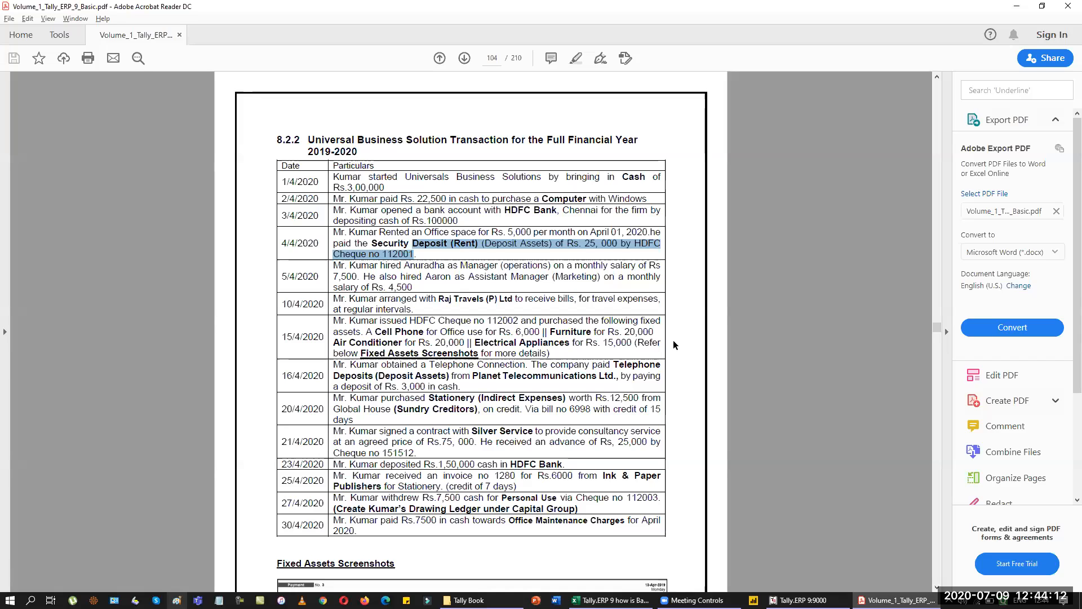
key("alt+Tab")
key("F2")
type("23-4")
key("Return")
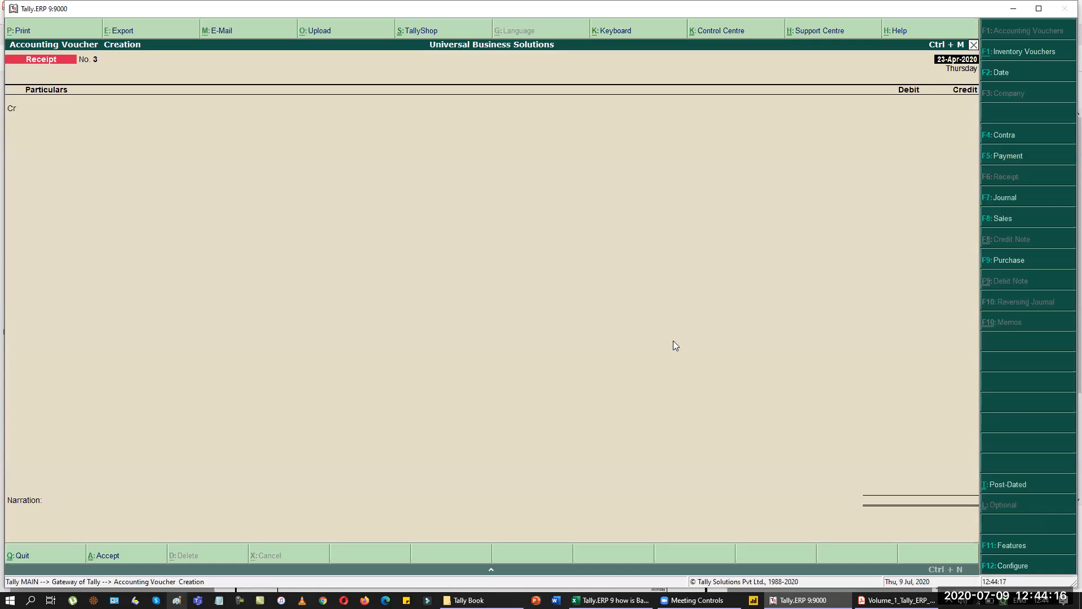
key("F5")
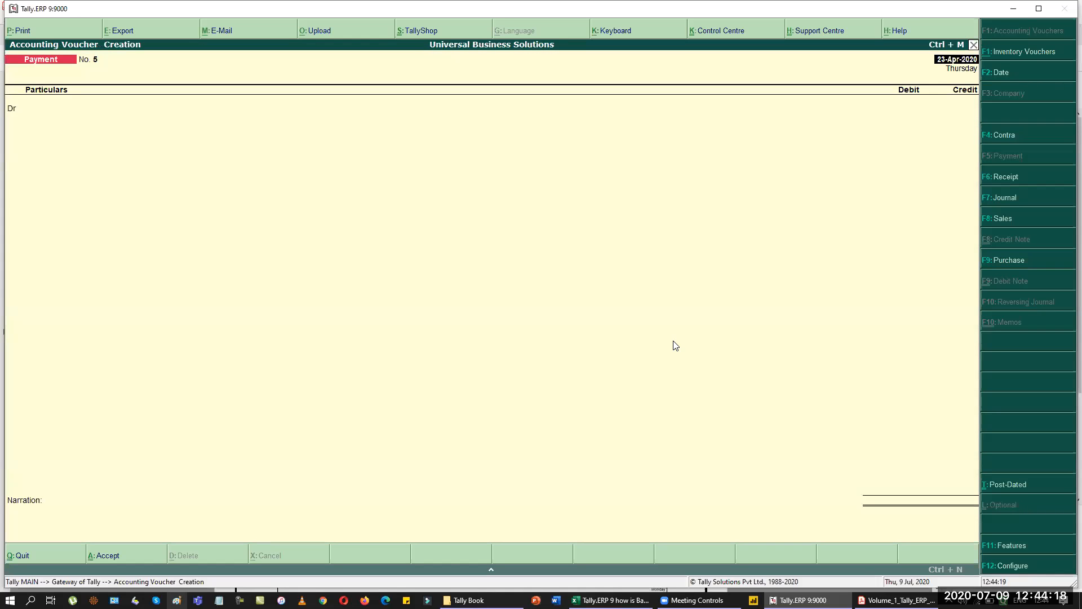
key("F4")
Credit Cash 1,50,000 and debit HDFC Bank the same amount.
type("Ca")
key("Return")
key("alt+Tab")
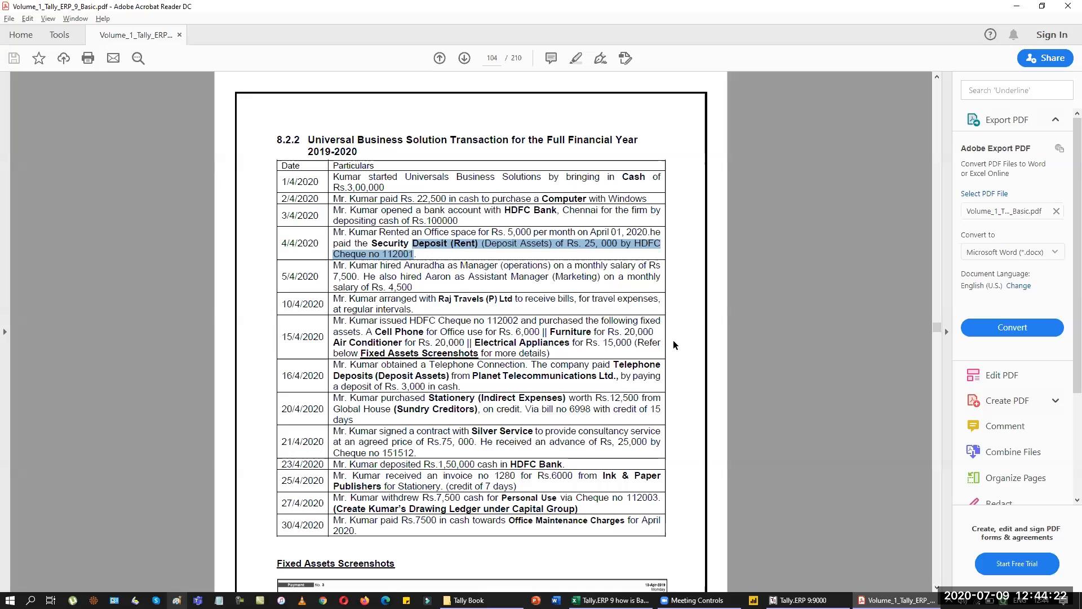
key("alt+Tab")
type("150000")
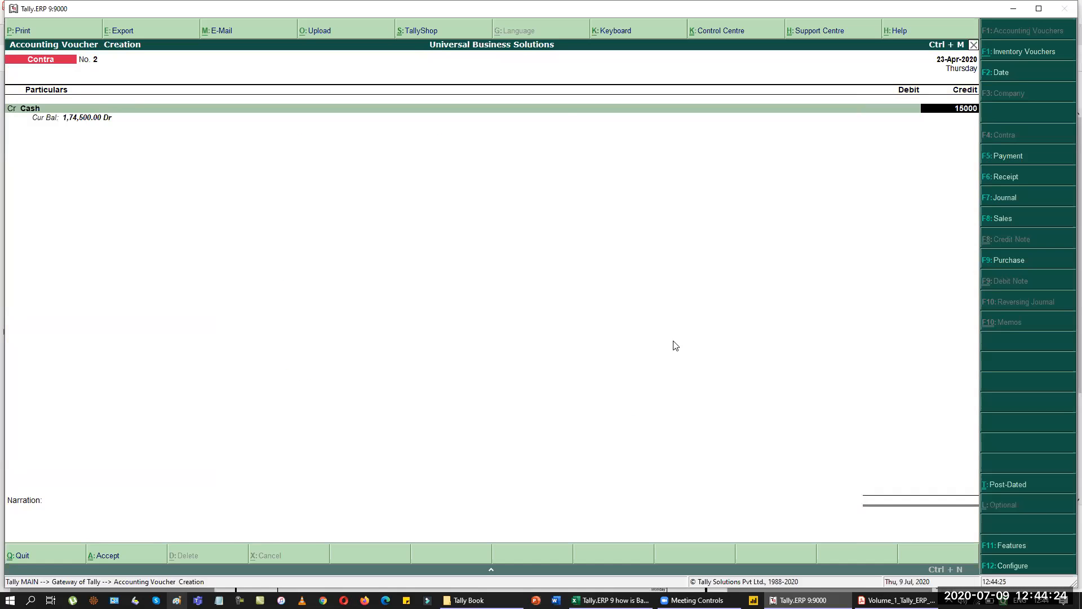
key("Return")
key("Return")
key("Return")
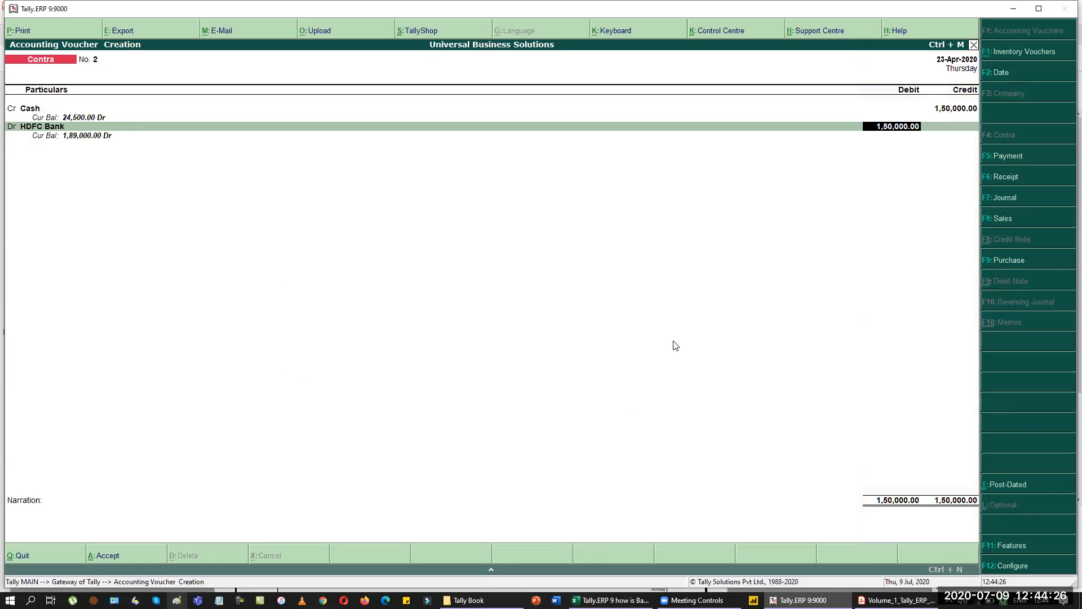
key("Return")
key("Return")
key("Return")
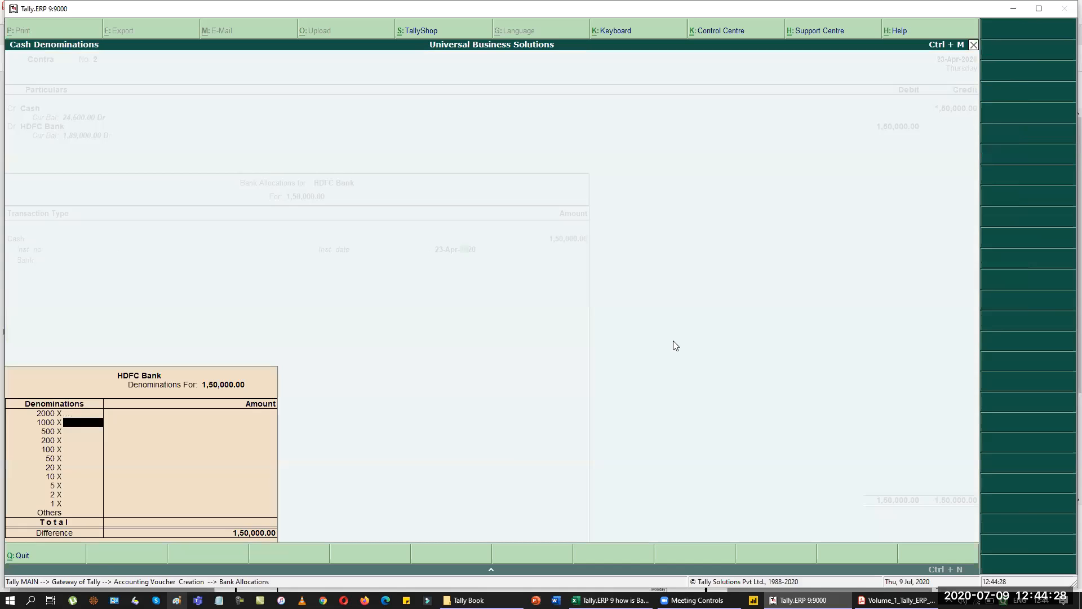
Enter denominations of fifty 2000 notes and fifty 1000 notes and save the contra.
key("Up")
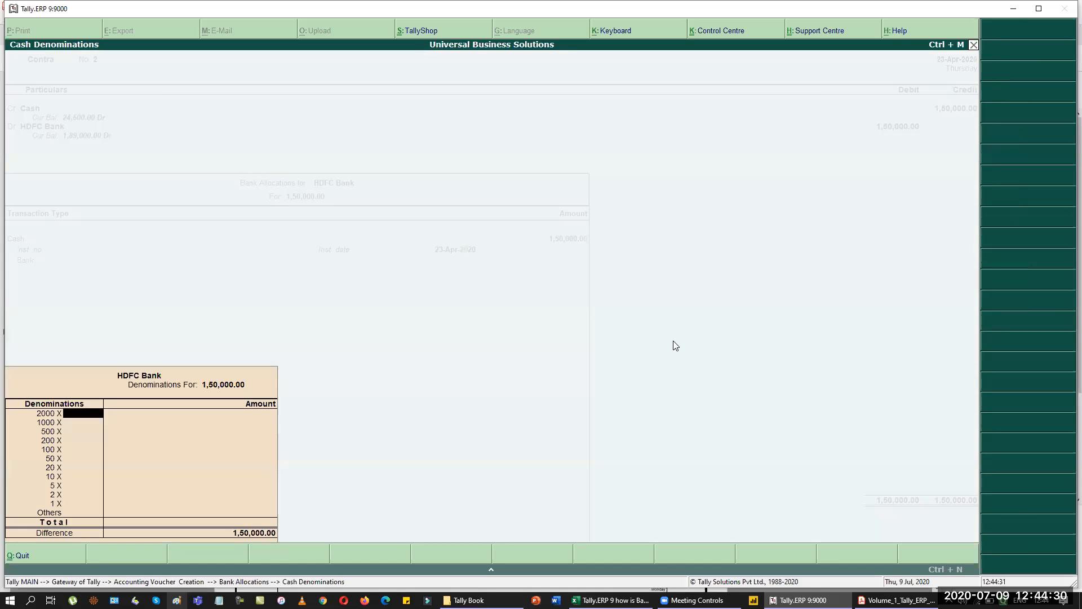
type("50")
key("Return")
type("50")
key("Return")
key("Return")
key("Return")
key("Return")
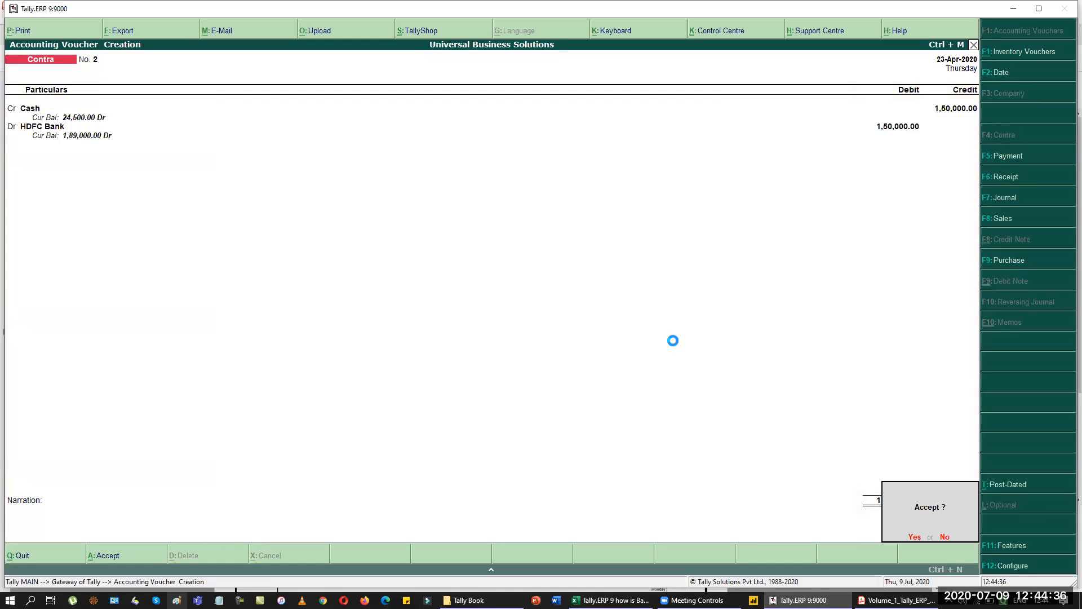
key("Return")
key("alt+Tab")
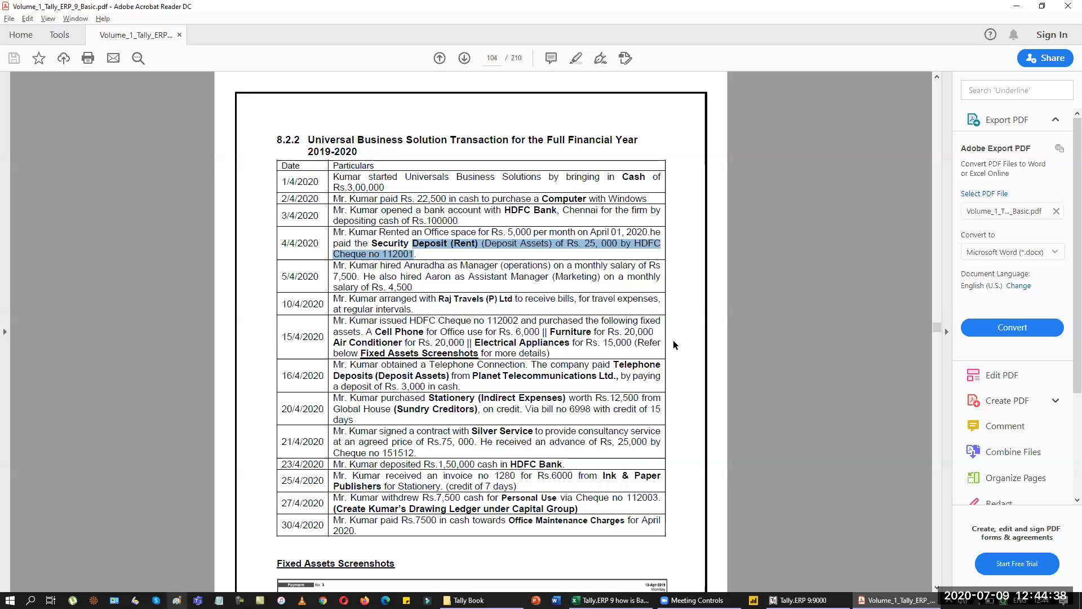
Date the journal 25 April and debit Stationery 6,000.
key("alt+Tab")
key("F2")
type("25.")
key("Return")
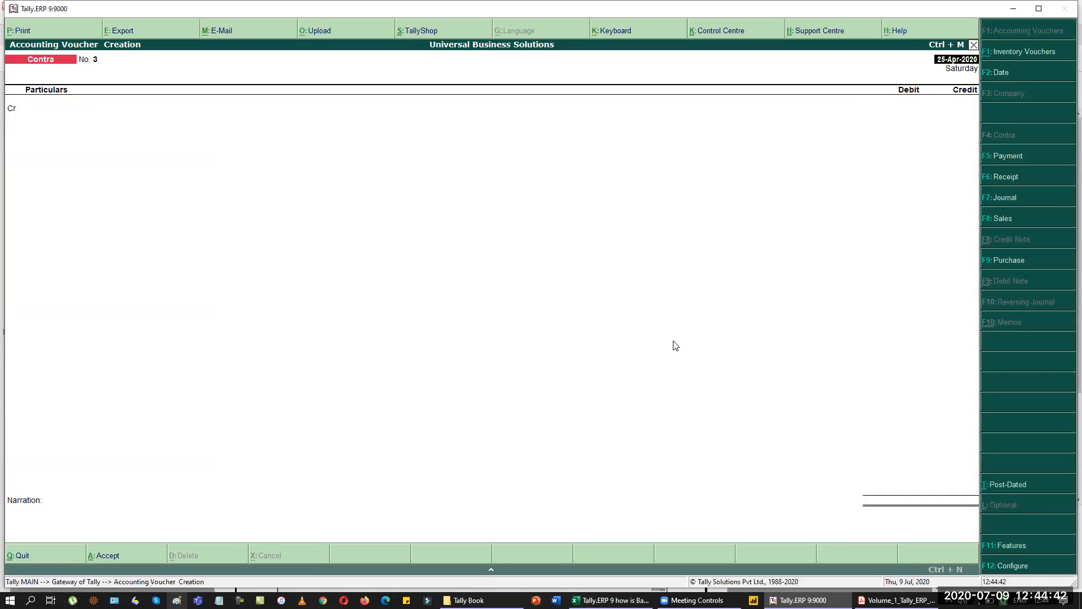
key("alt+Tab")
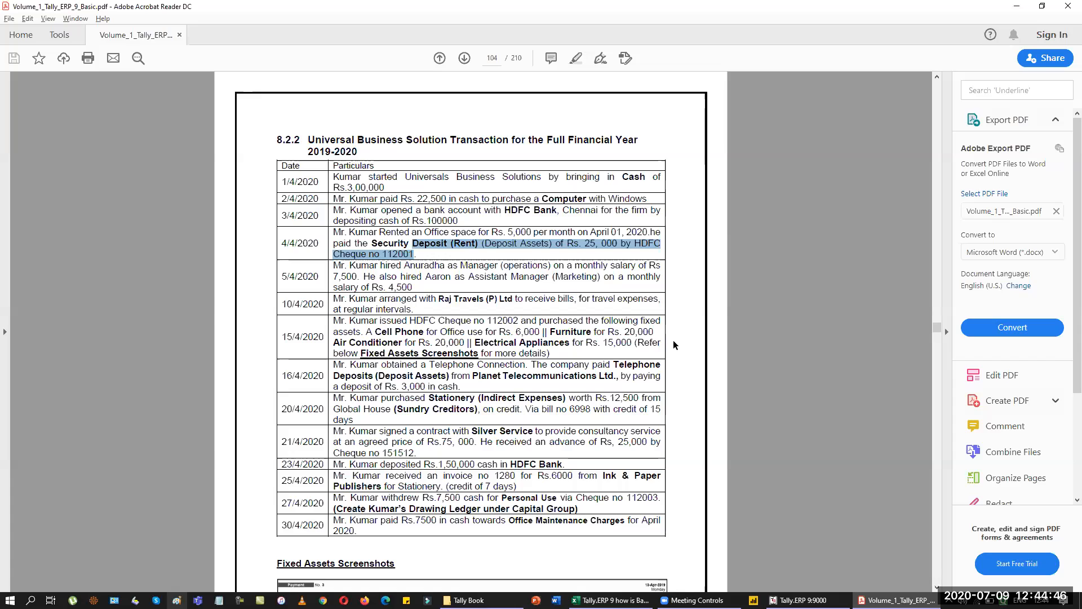
key("alt+Tab")
type("St")
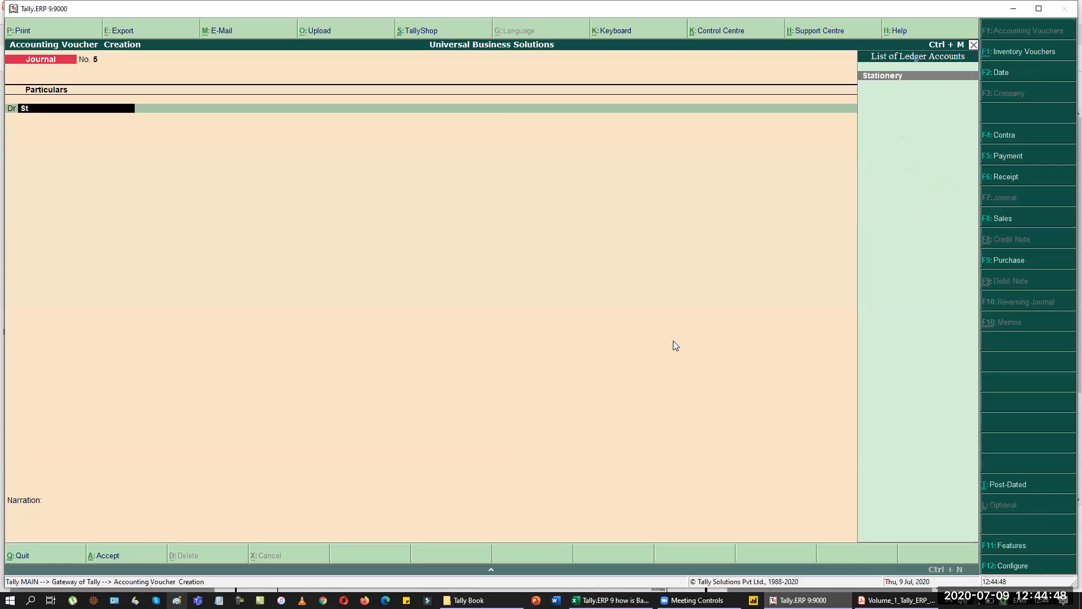
key("Return")
key("alt+Tab")
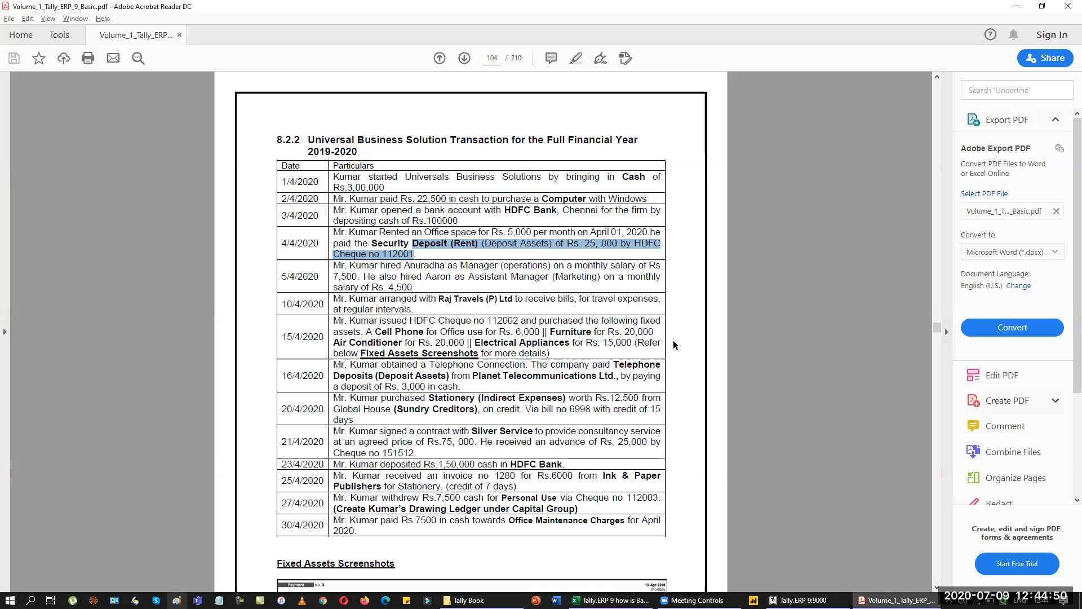
key("alt+Tab")
type("6000")
key("Return")
key("Return")
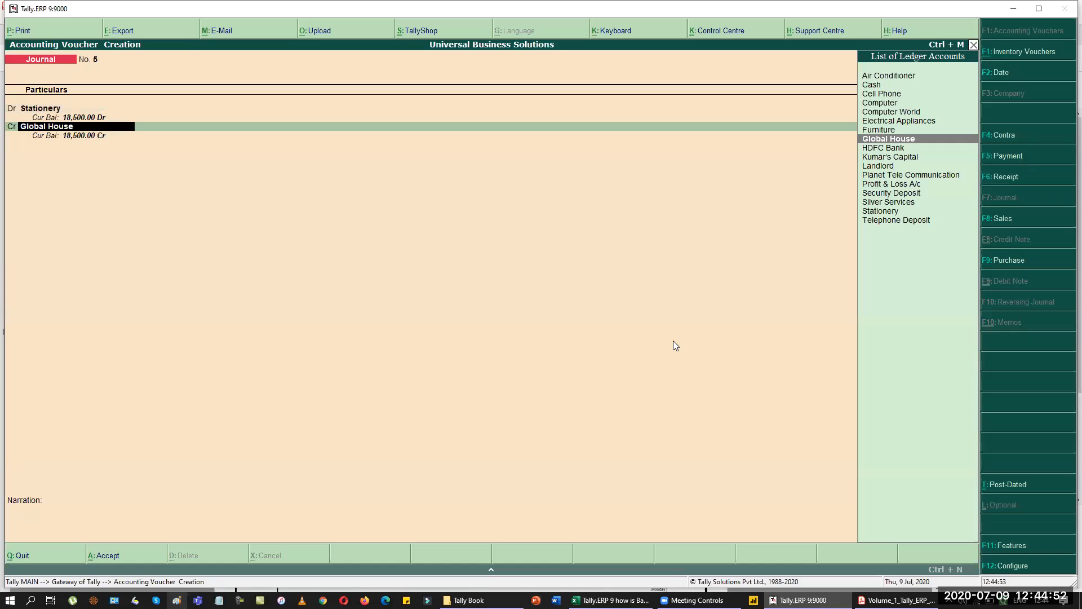
Create the creditor ledger Ink and Paper Publishers under Sundry Creditors for the credit line.
key("alt+c")
type("Ink an")
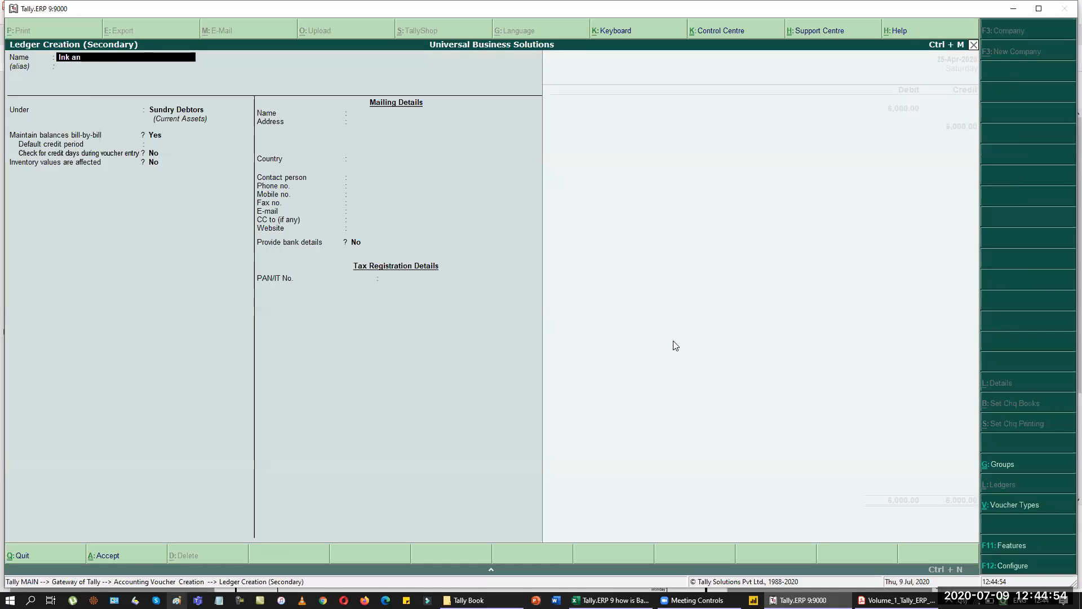
type("d Paper Publisher")
key("Return")
key("Return")
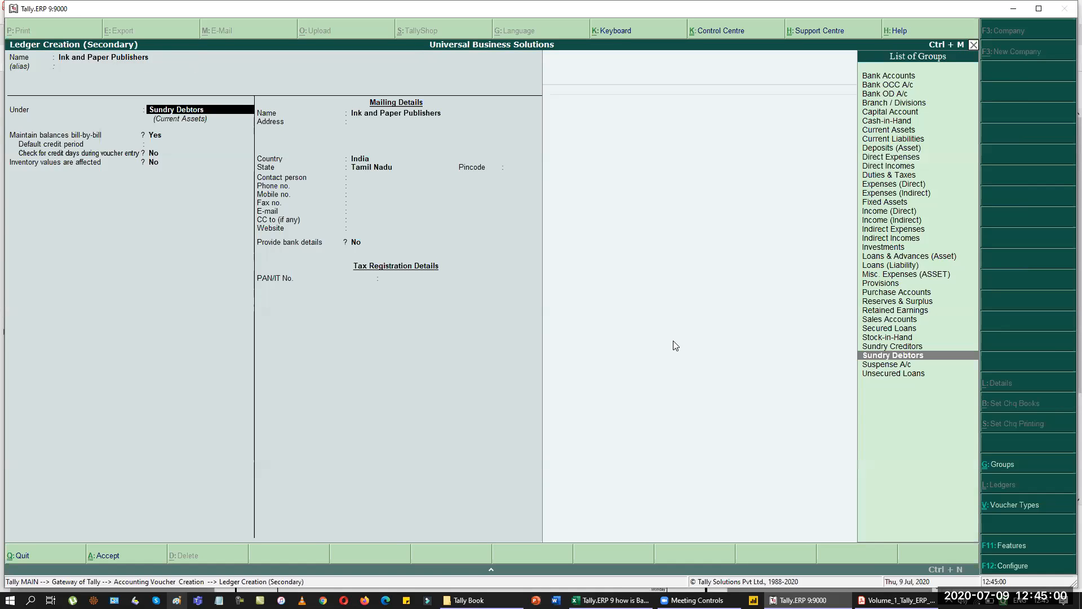
type("cre")
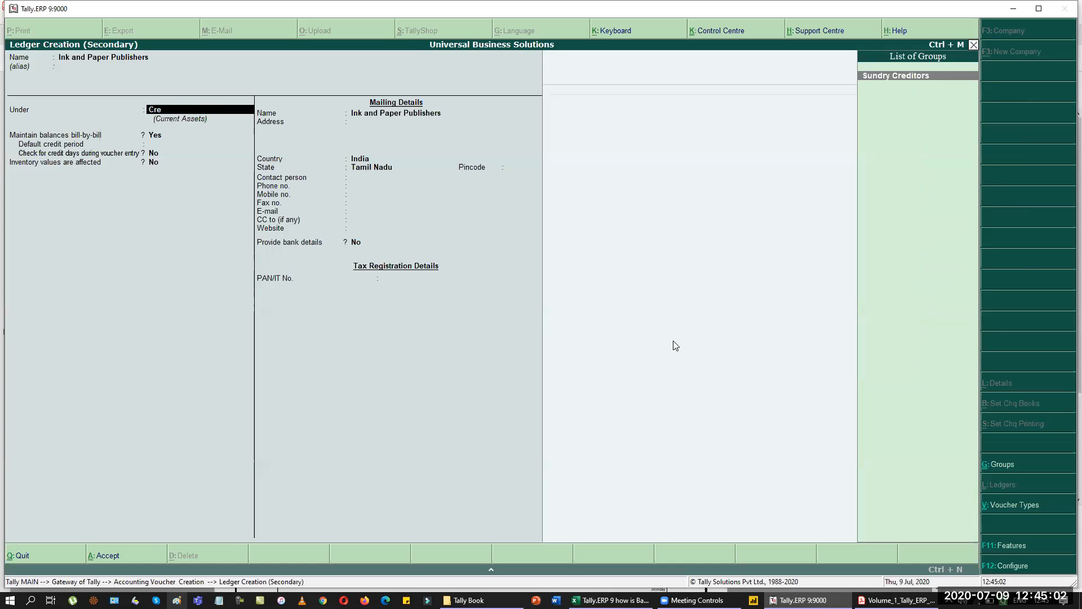
key("Return")
key("ctrl+a")
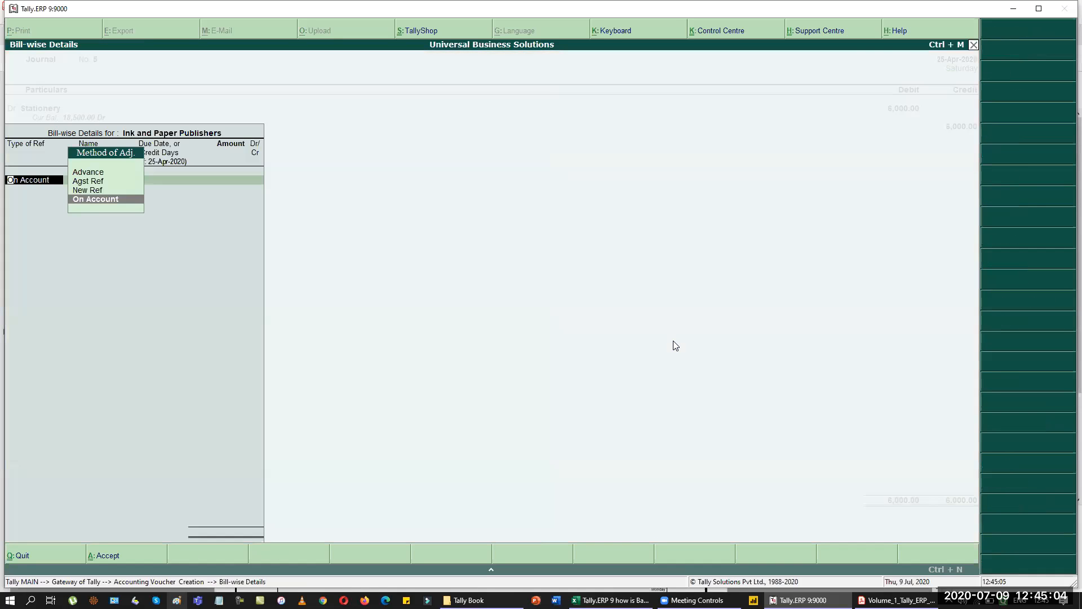
Add new bill reference 1280 with a 7-day credit period for 6,000 and accept the journal.
key("Return")
key("alt+Tab")
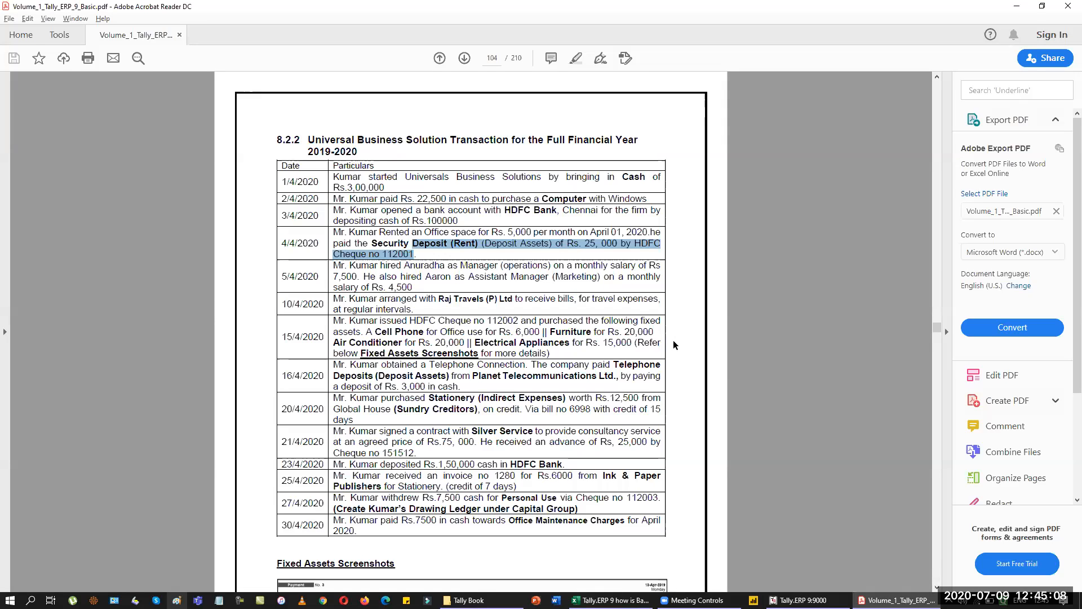
key("alt+Tab")
type("128")
key("Return")
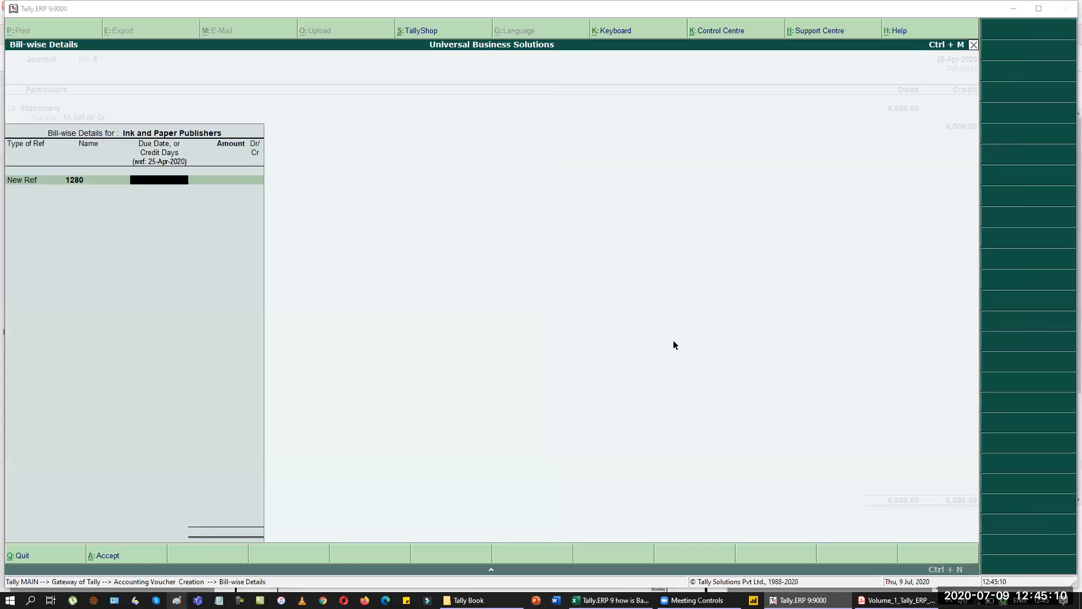
key("alt+Tab")
key("alt+Tab")
type("7")
key("Return")
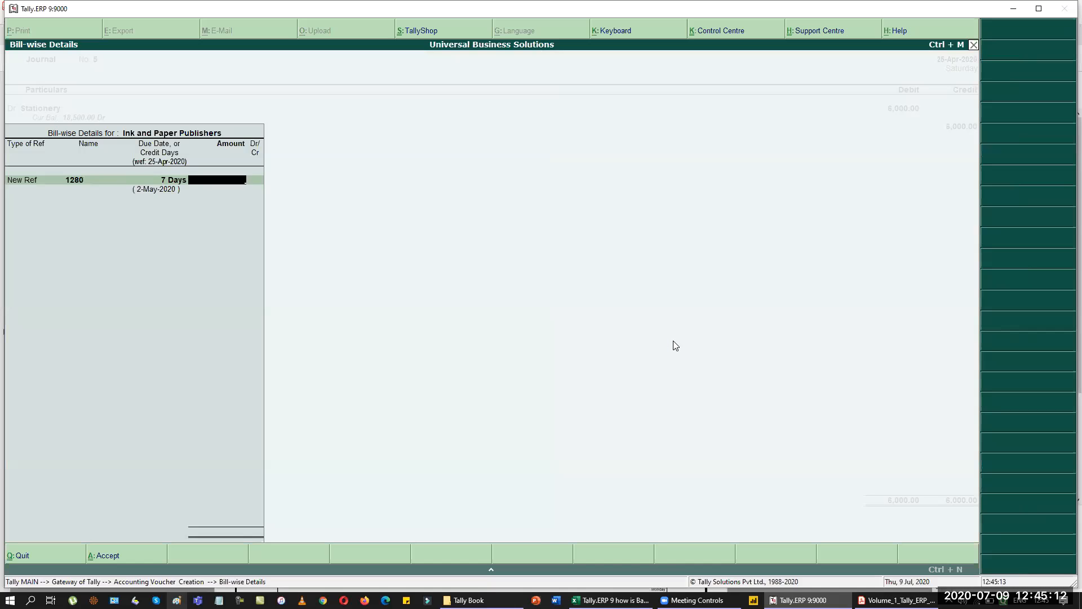
type("6,000")
key("Return")
key("Return")
key("Return")
key("Return")
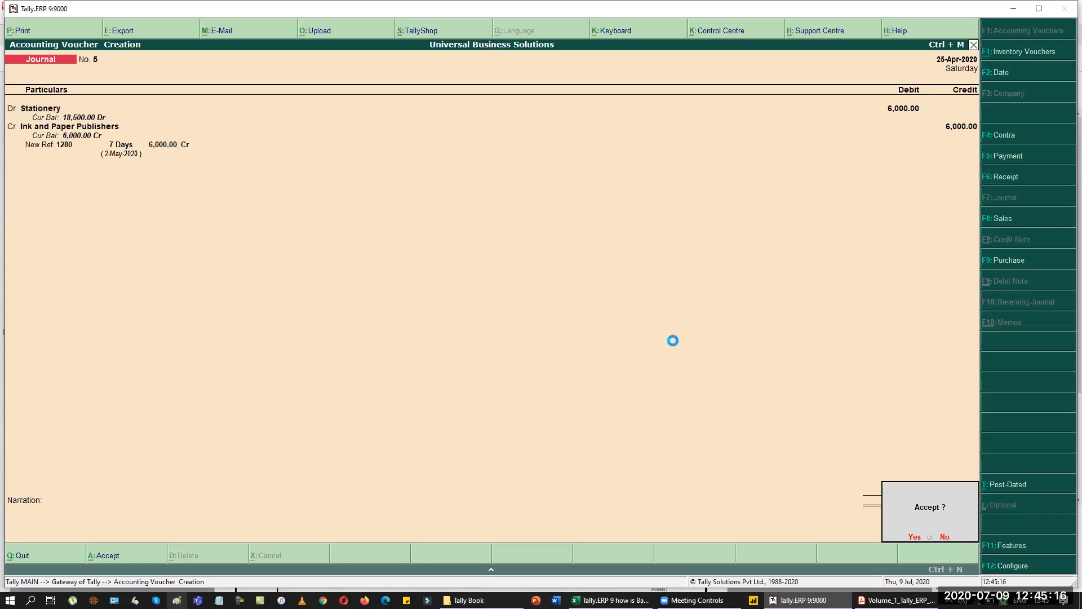
key("Return")
key("alt+Tab")
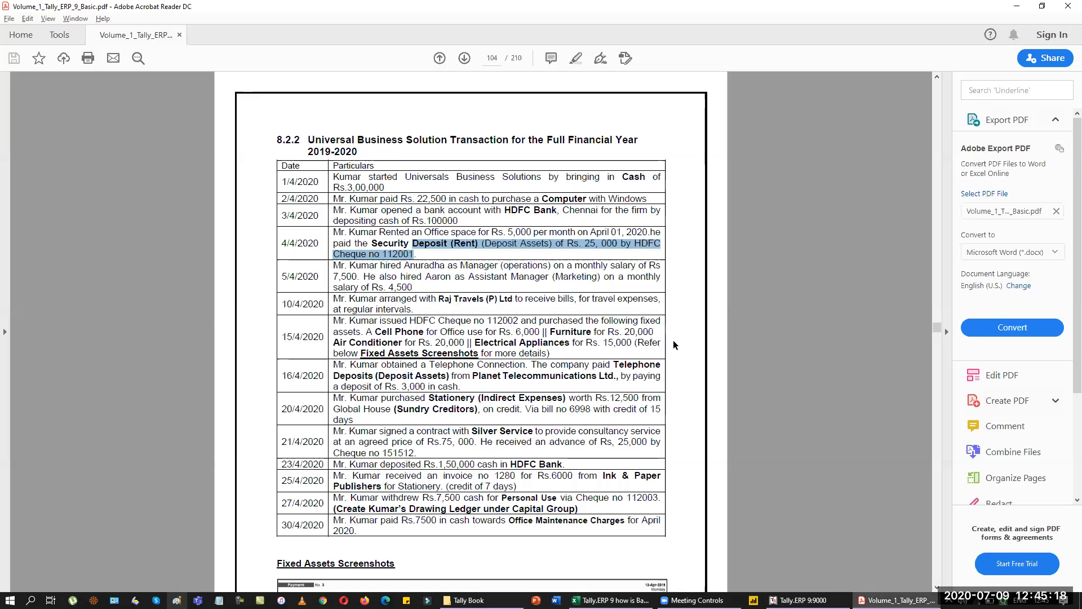
Date the journal 27-4 and create ledger Kumar's Drawing under Capital Account.
key("alt+Tab")
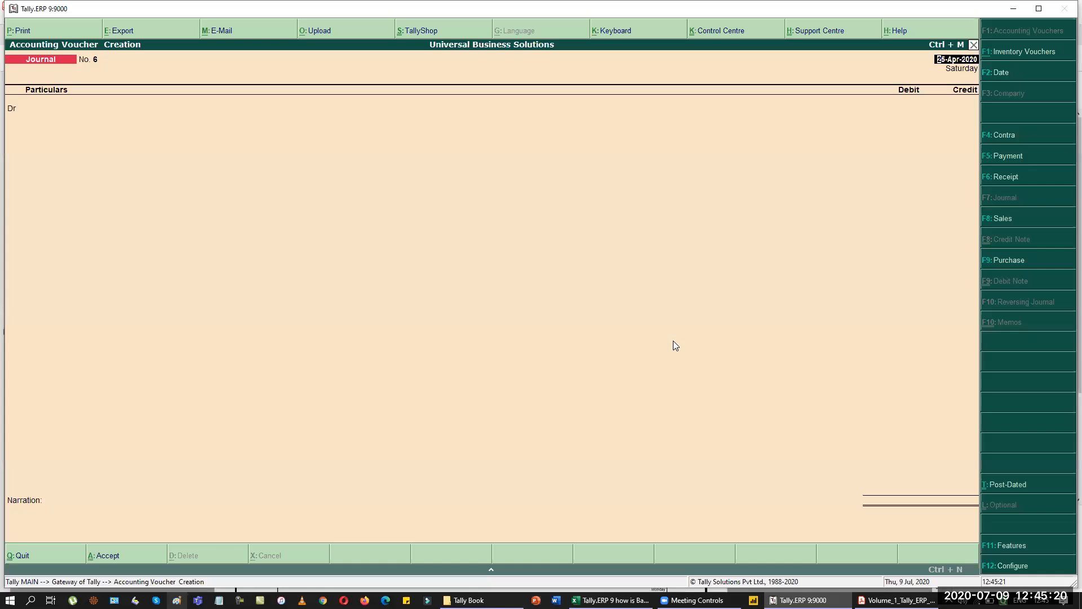
key("F2")
type("27-4")
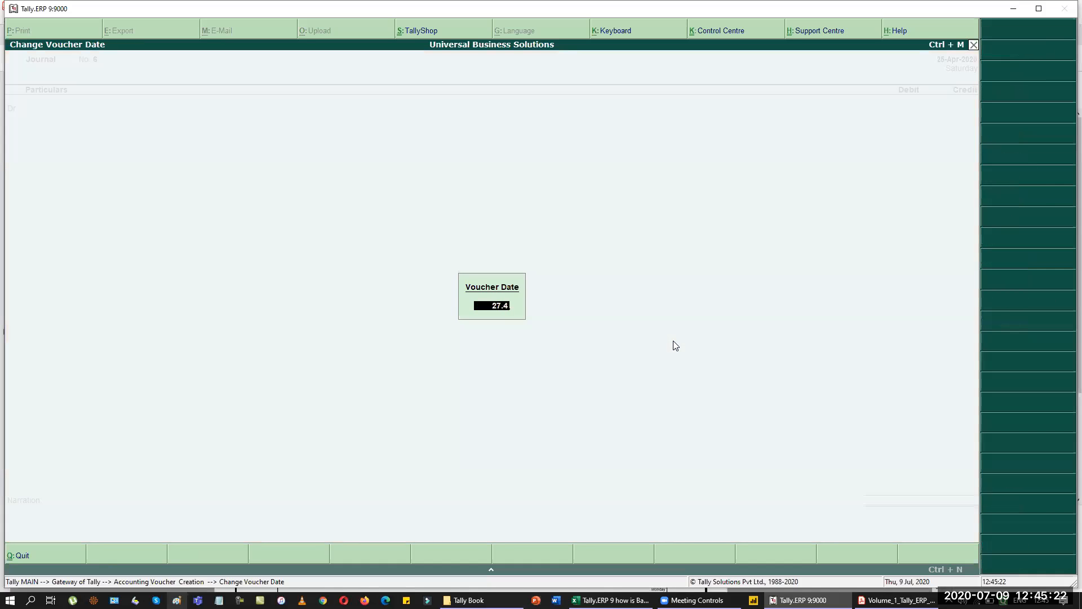
key("Return")
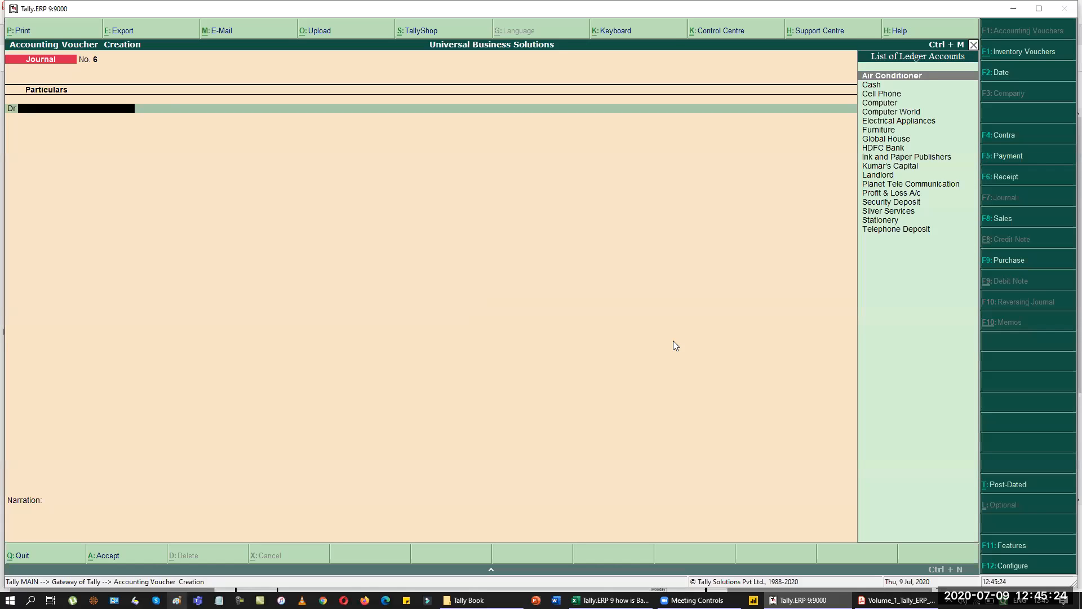
key("alt+c")
type("Kumar's Drawing")
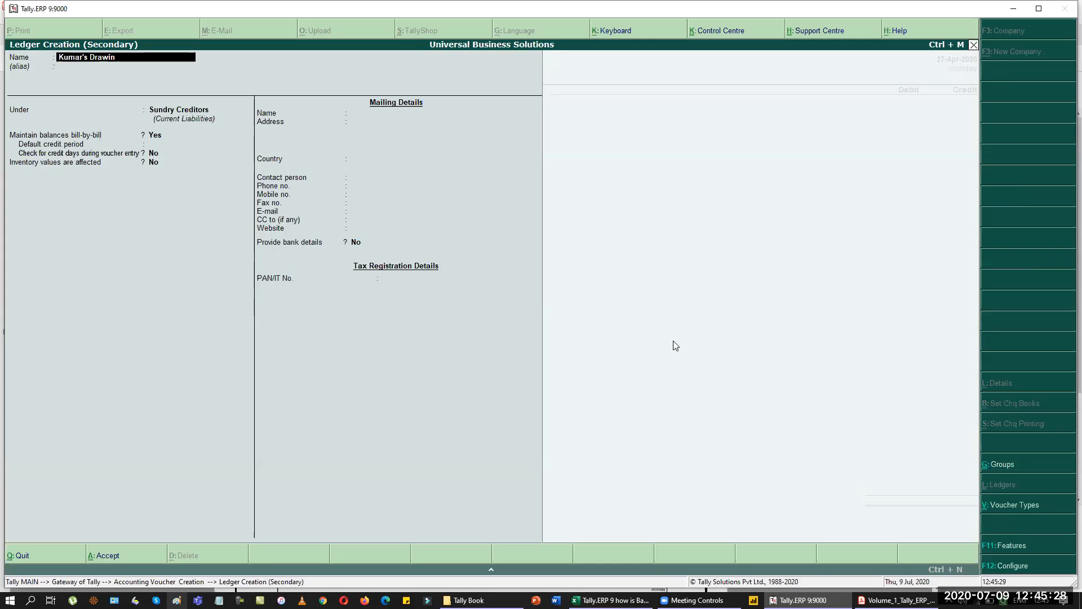
key("Return")
key("Return")
type("cap")
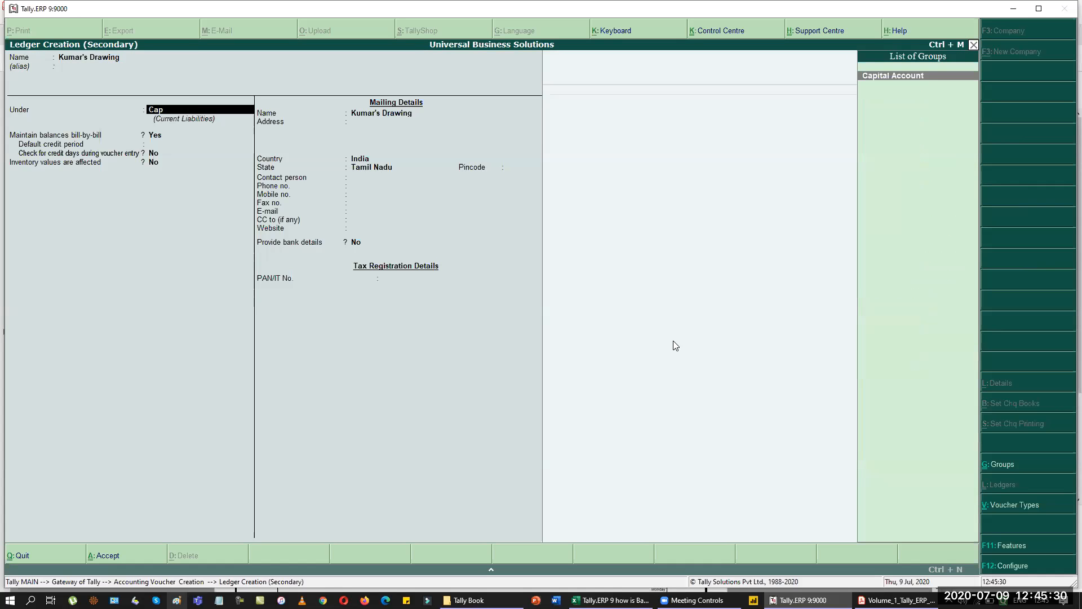
key("Return")
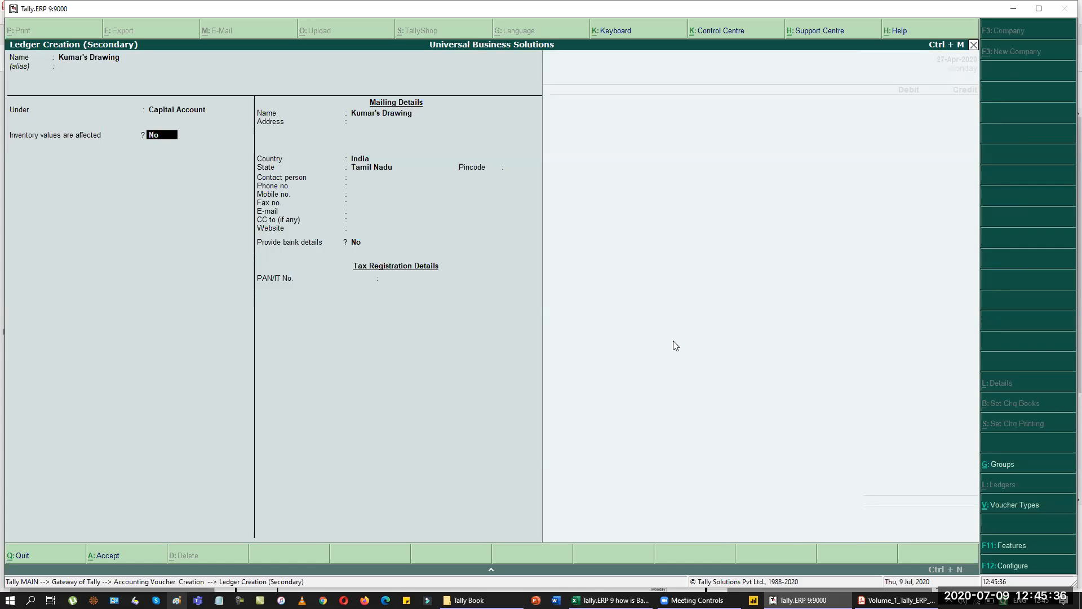
key("Return")
key("ctrl+a")
Debit Kumar's Drawing 7,500 and credit HDFC Bank, recording cheque 112003.
type("7500")
key("Return")
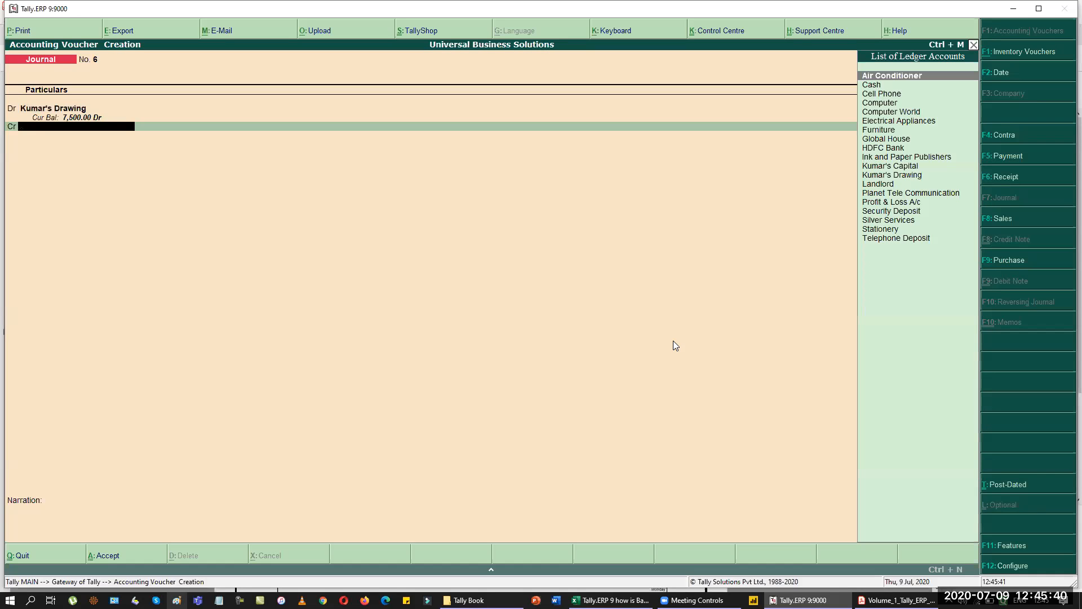
type("Hd")
key("Return")
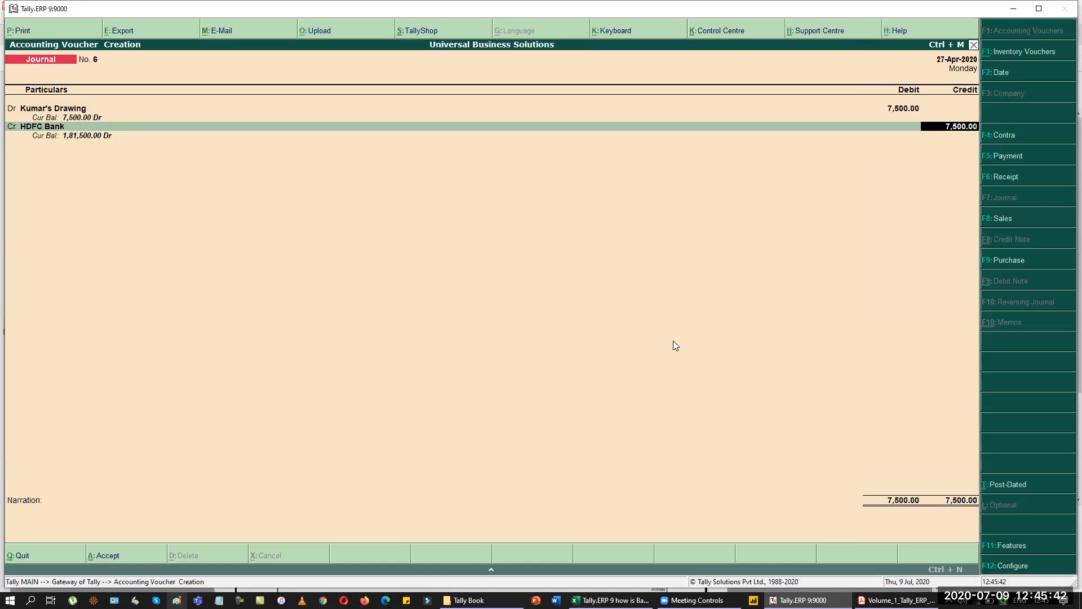
key("Return")
key("alt+Tab")
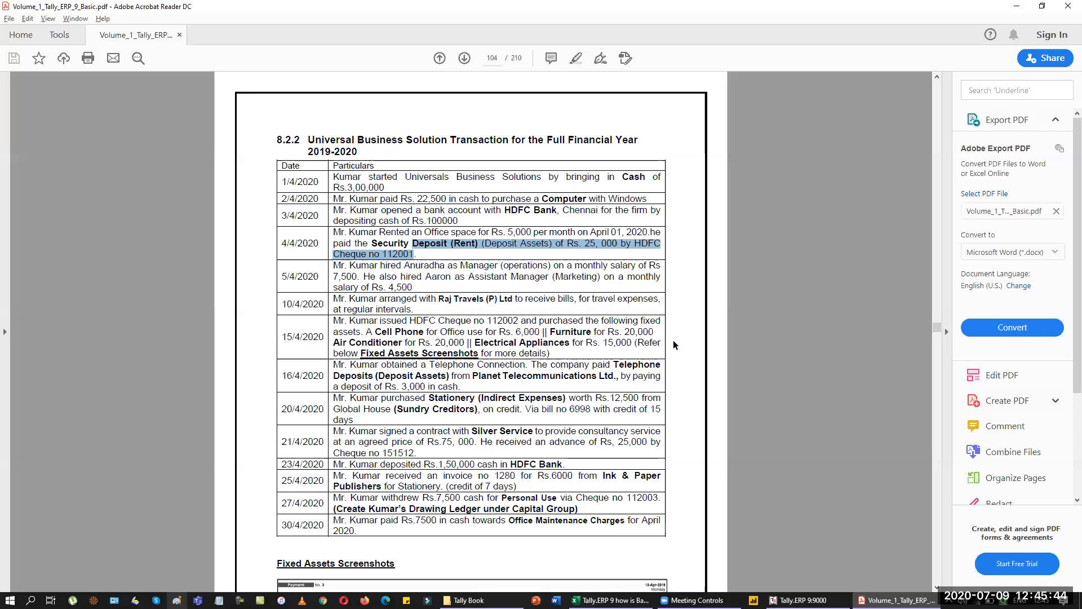
key("alt+Tab")
key("Return")
key("Return")
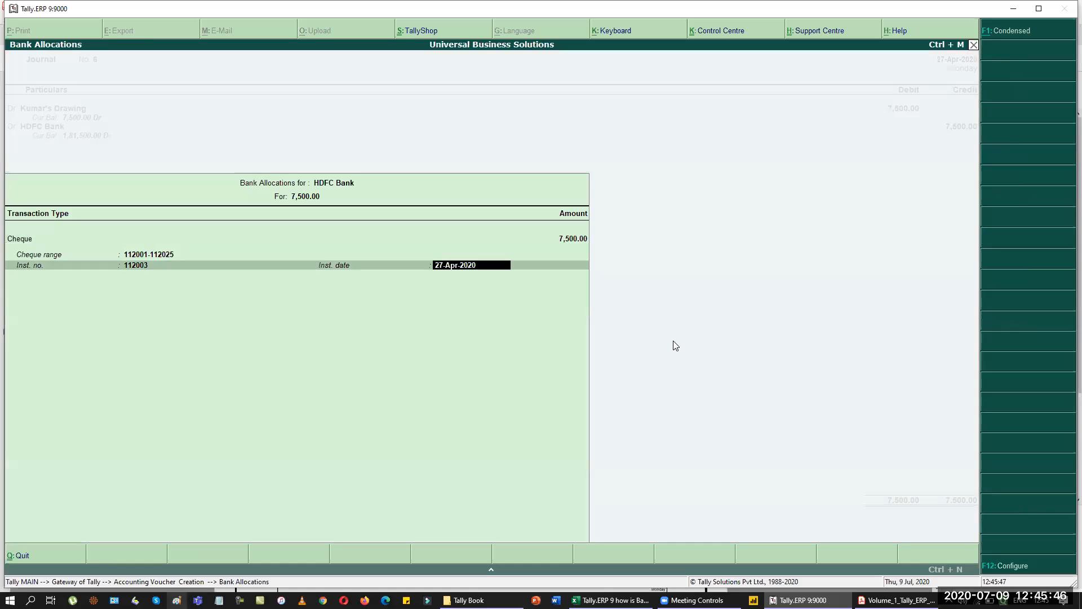
key("Return")
key("Return")
key("Return")
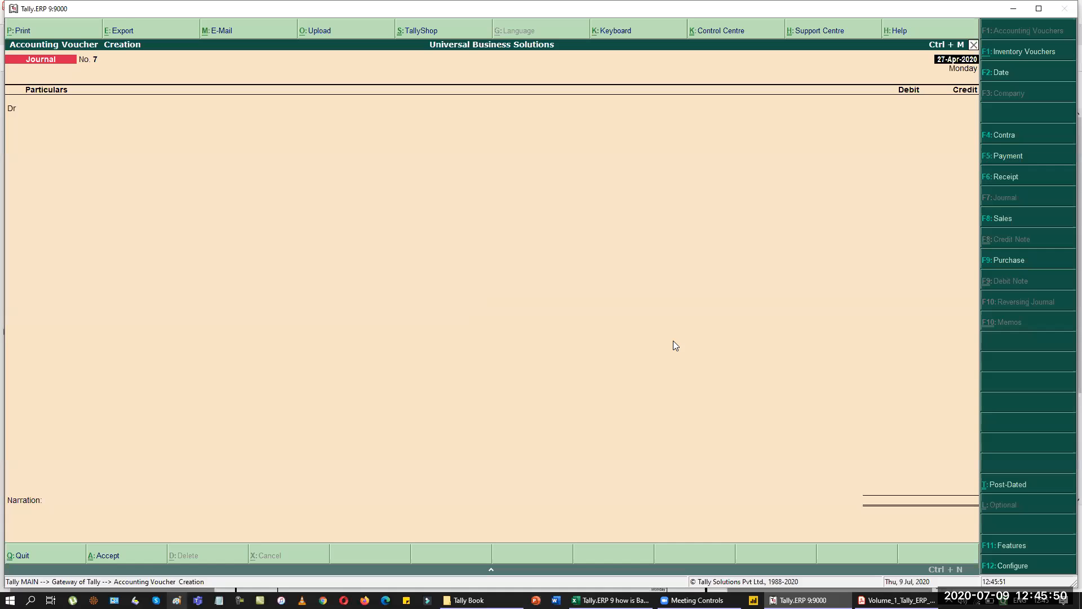
Date the journal 30 April and create ledger Office Maintenance under Indirect Expenses.
key("alt+Tab")
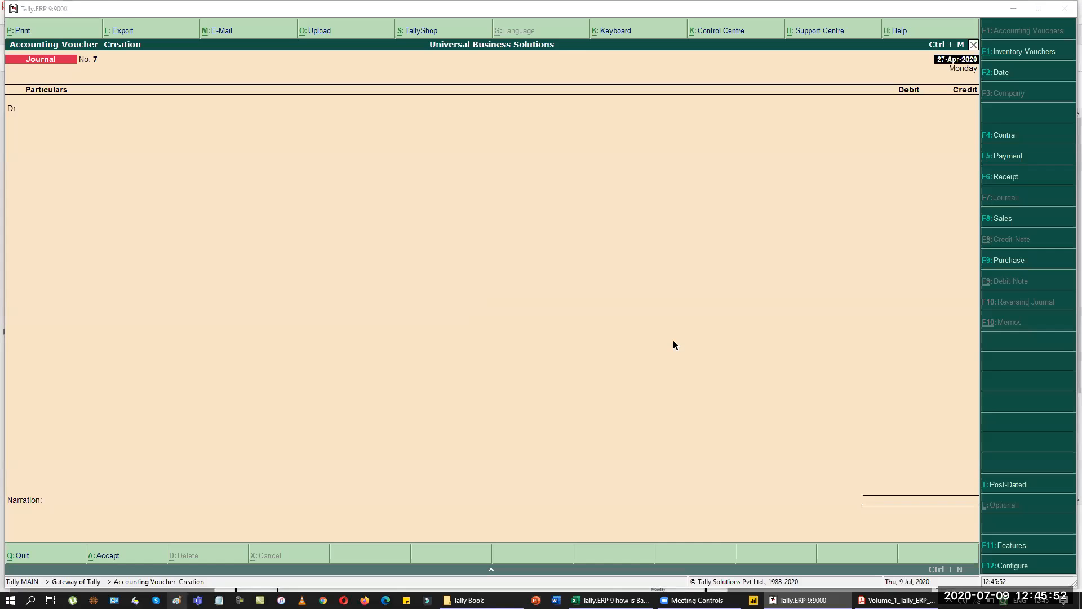
key("alt+Tab")
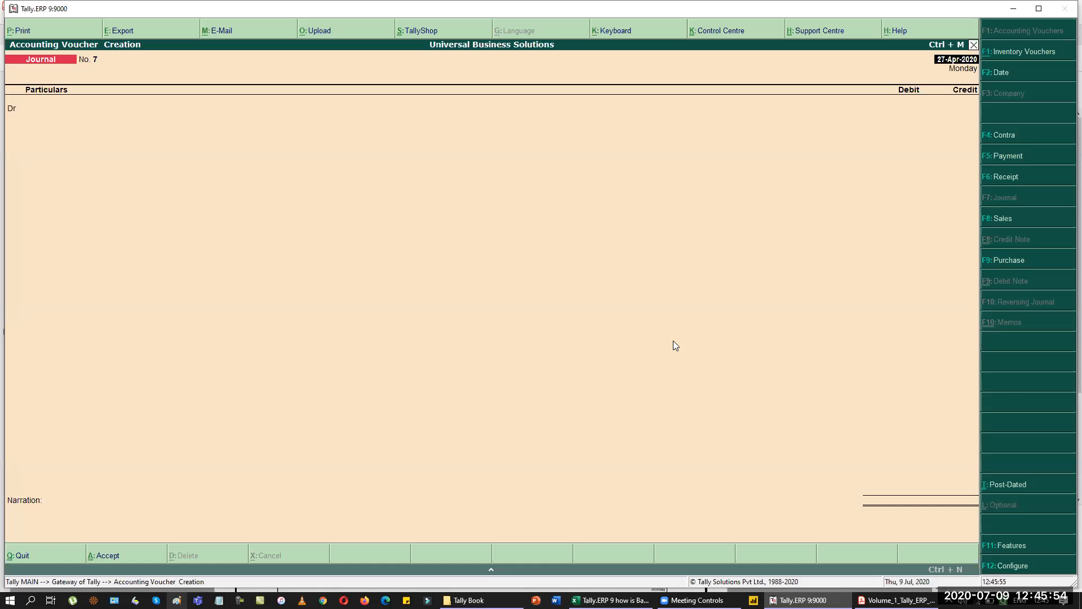
key("F2")
type("30")
key("Return")
key("alt+c")
type("Office Man")
key("BackSpace")
type("intenane")
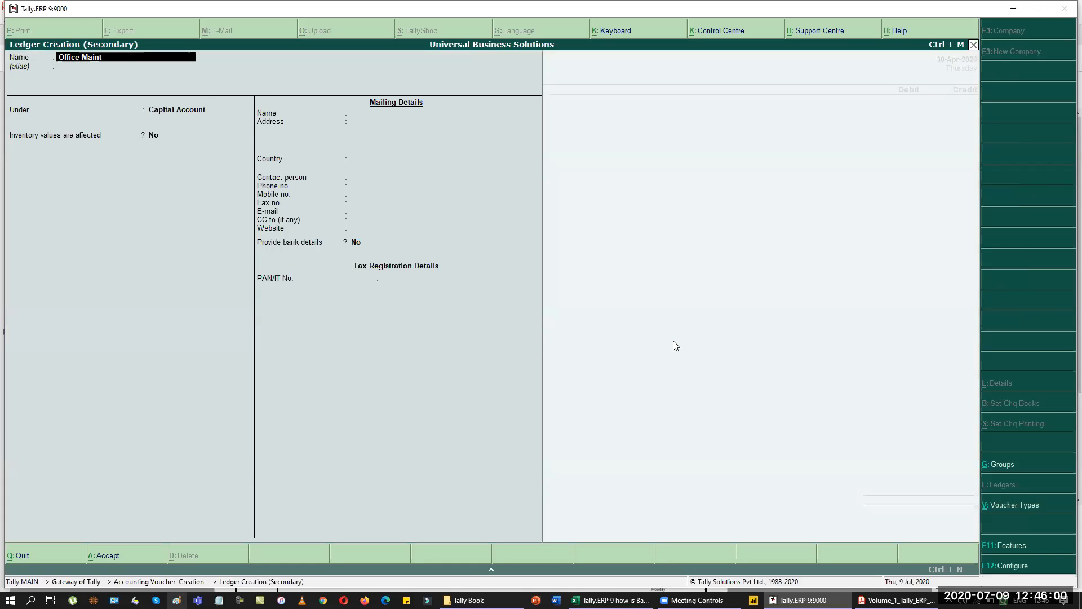
key("BackSpace")
type("ce")
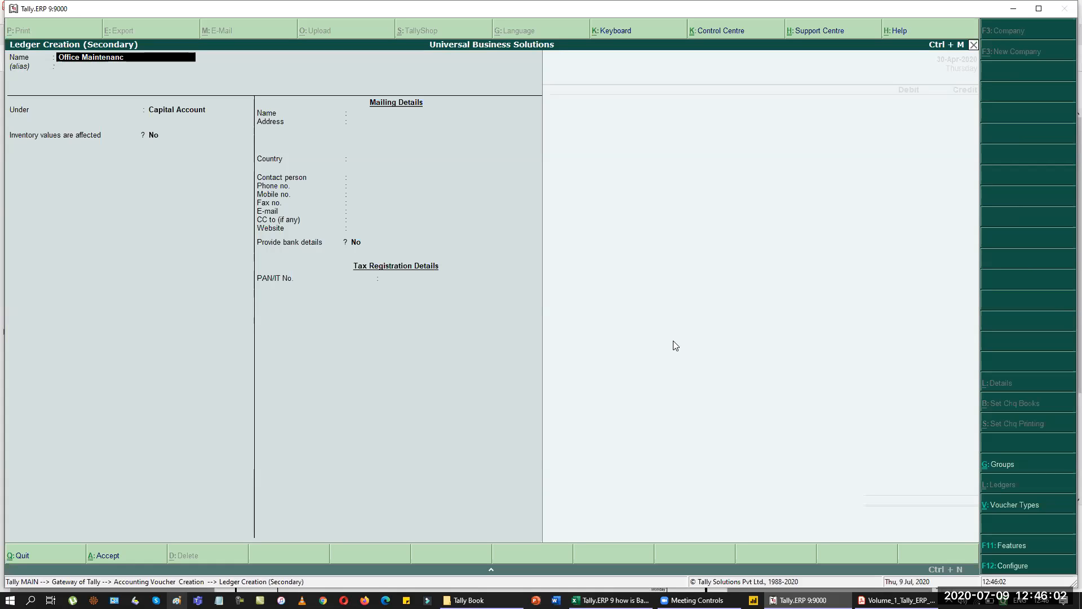
key("Return")
type("Indirect Expenses")
key("Return")
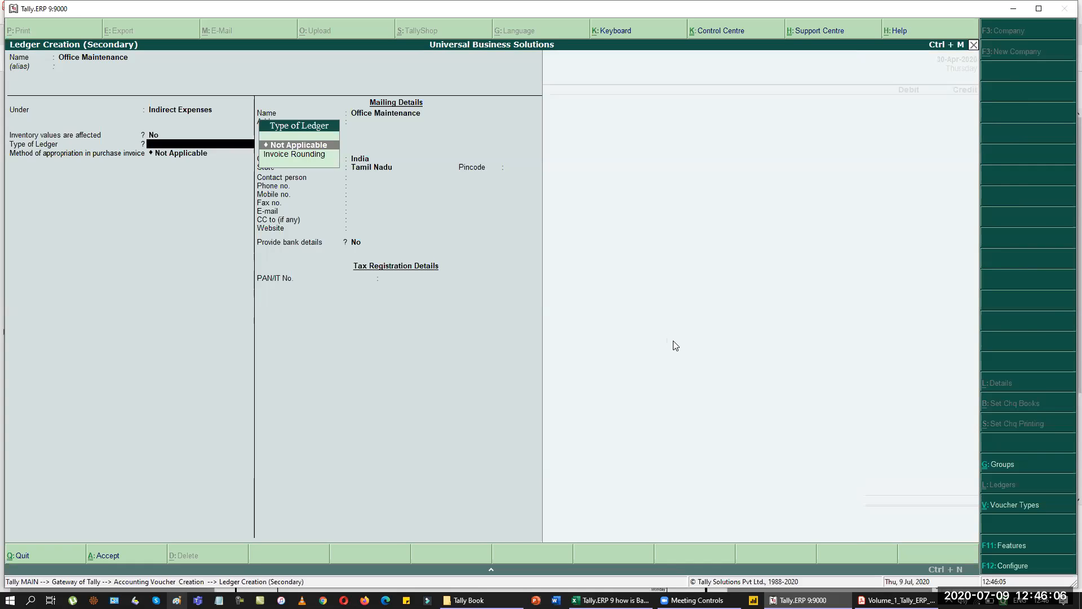
key("ctrl+a")
Debit Office Maintenance 7,500, credit Cash, and save journal voucher 7.
type("7500")
key("Return")
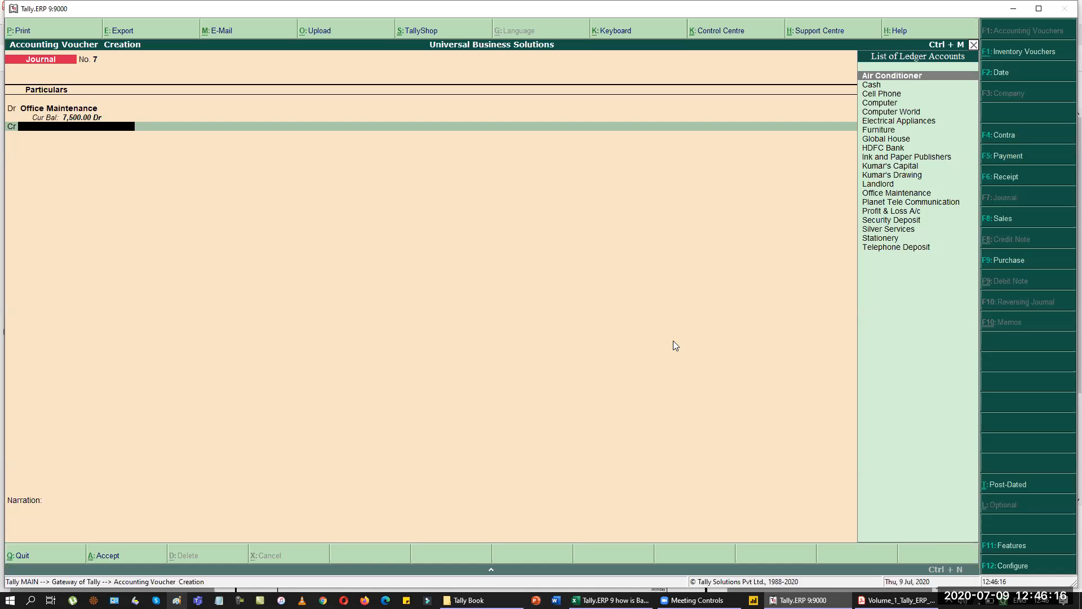
type("Cash")
key("Return")
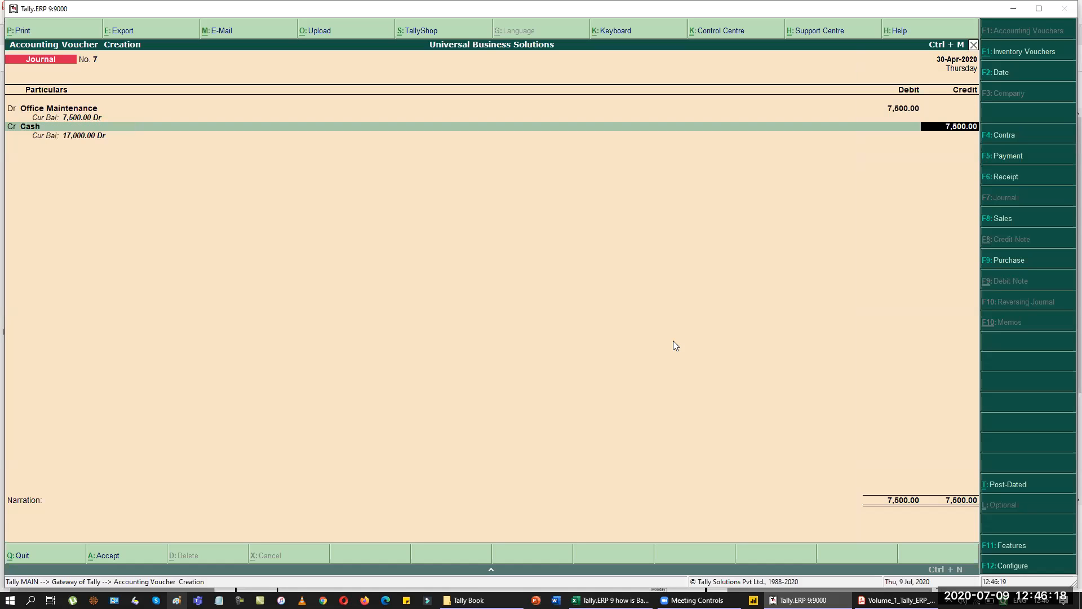
key("Return")
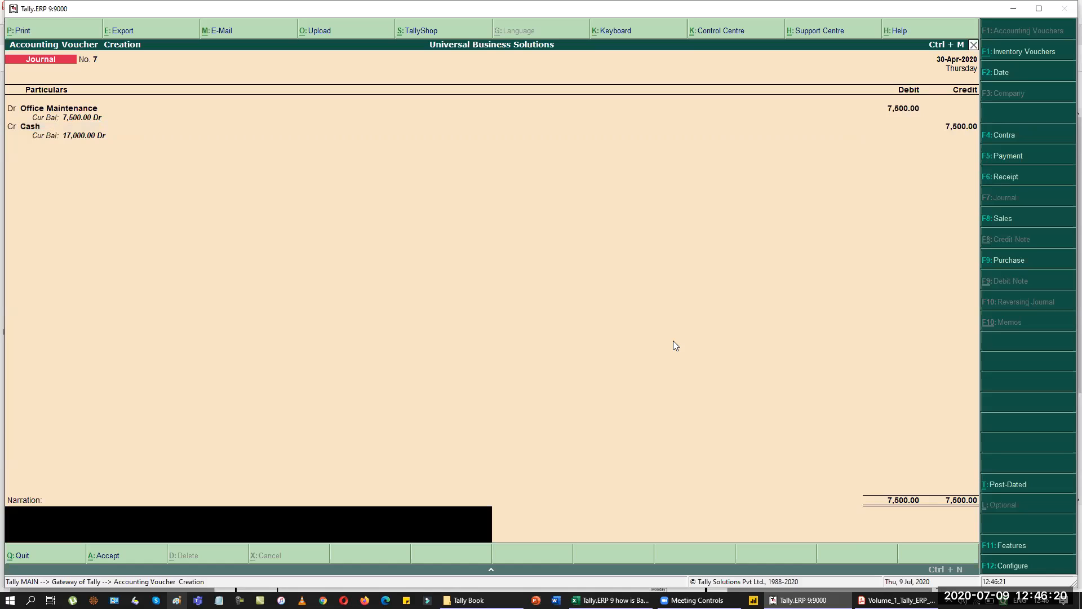
key("Return")
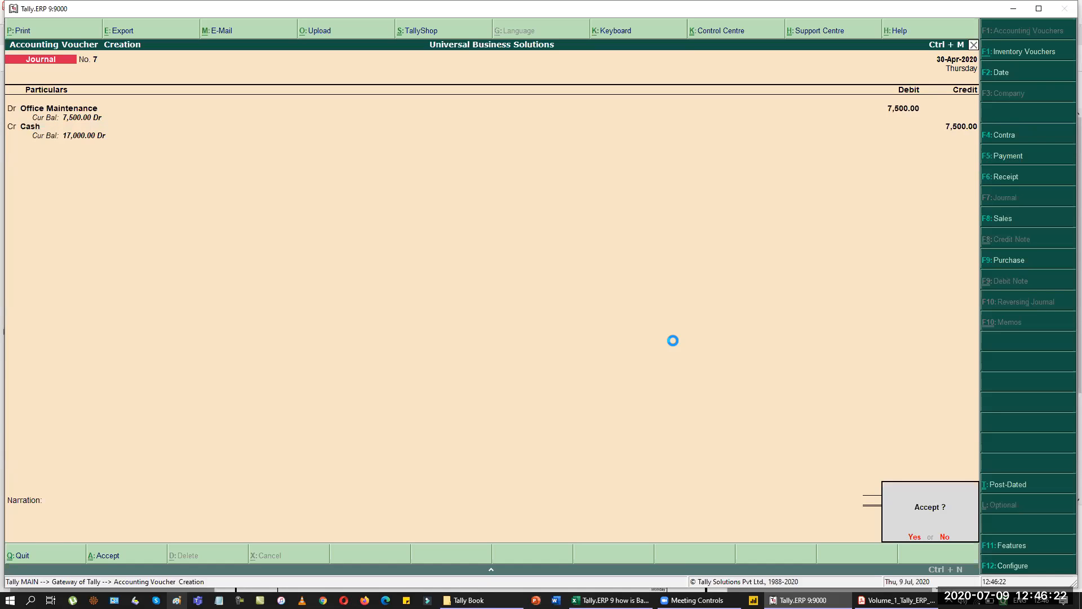
key("Return")
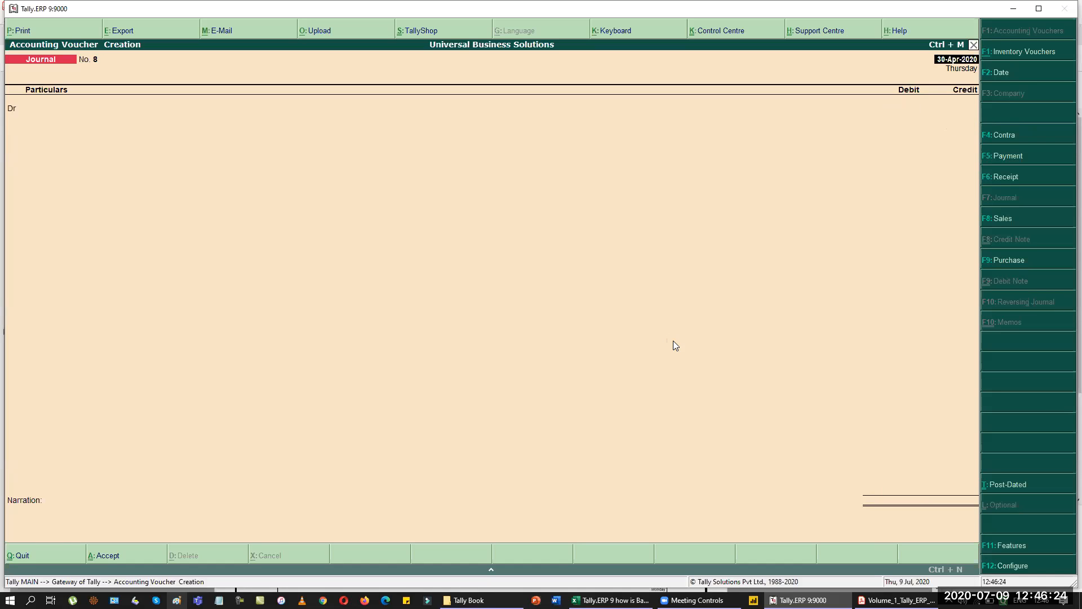
key("alt+Tab")
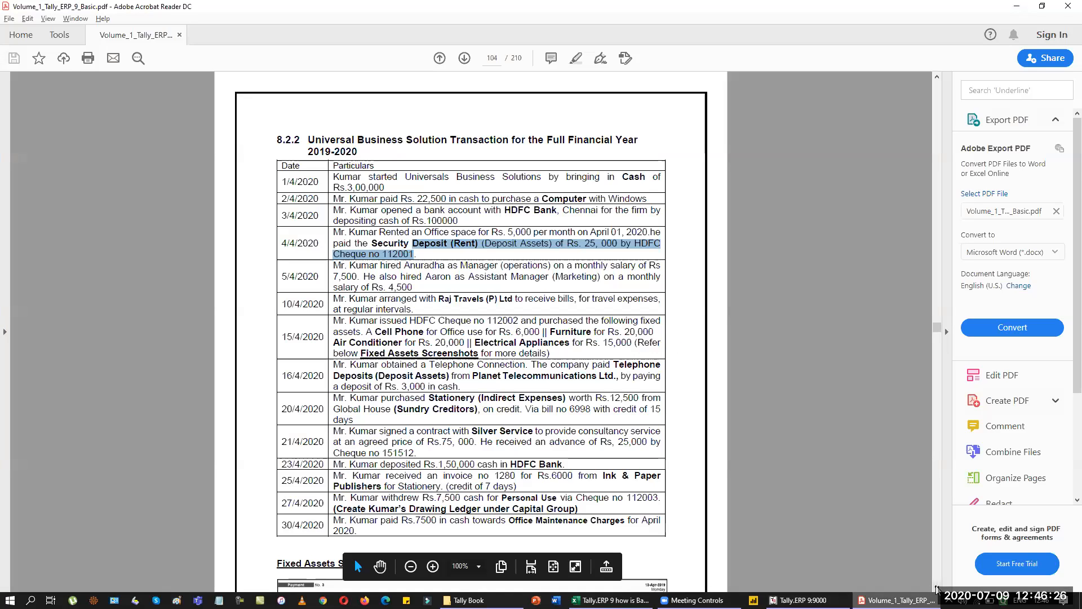
Scroll the PDF to page 105's Daybook reporting section, then return to Tally.
scroll(935, 589, "down", 1)
scroll(713, 404, "down", 1)
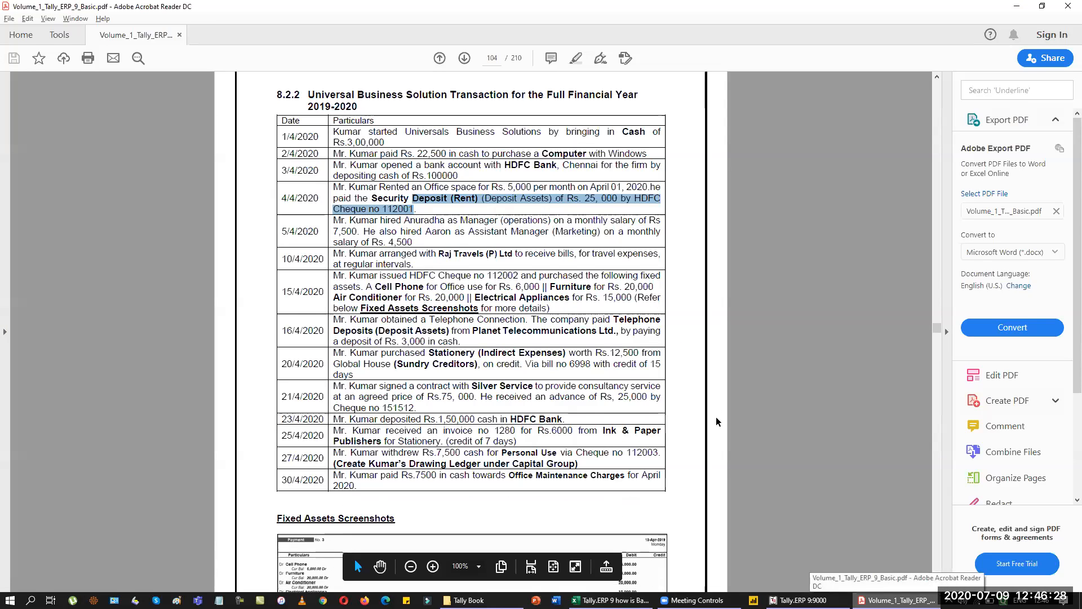
scroll(718, 431, "down", 7)
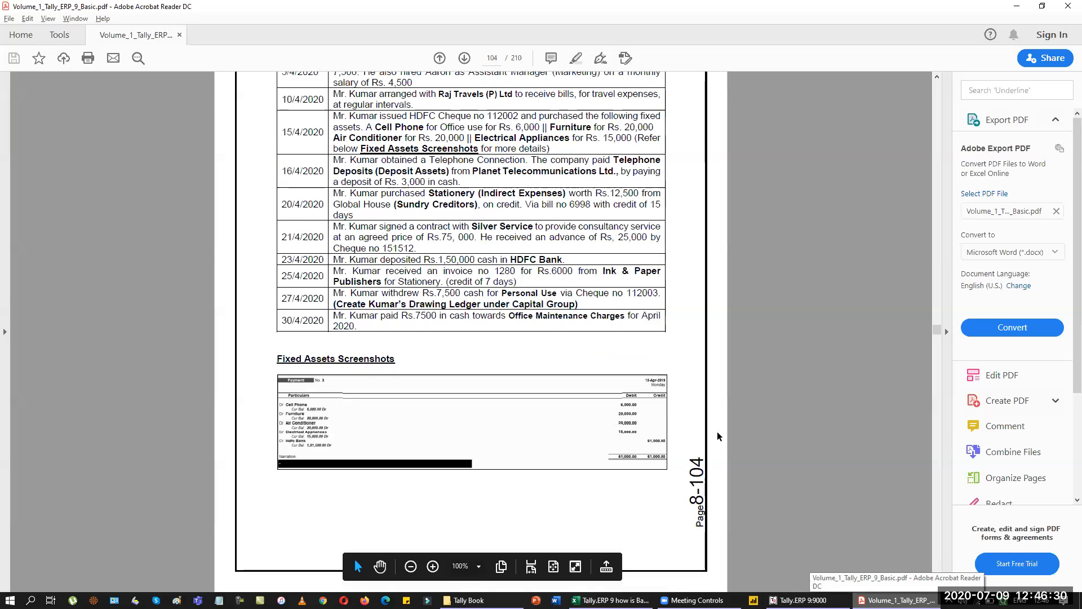
scroll(717, 436, "up", 3)
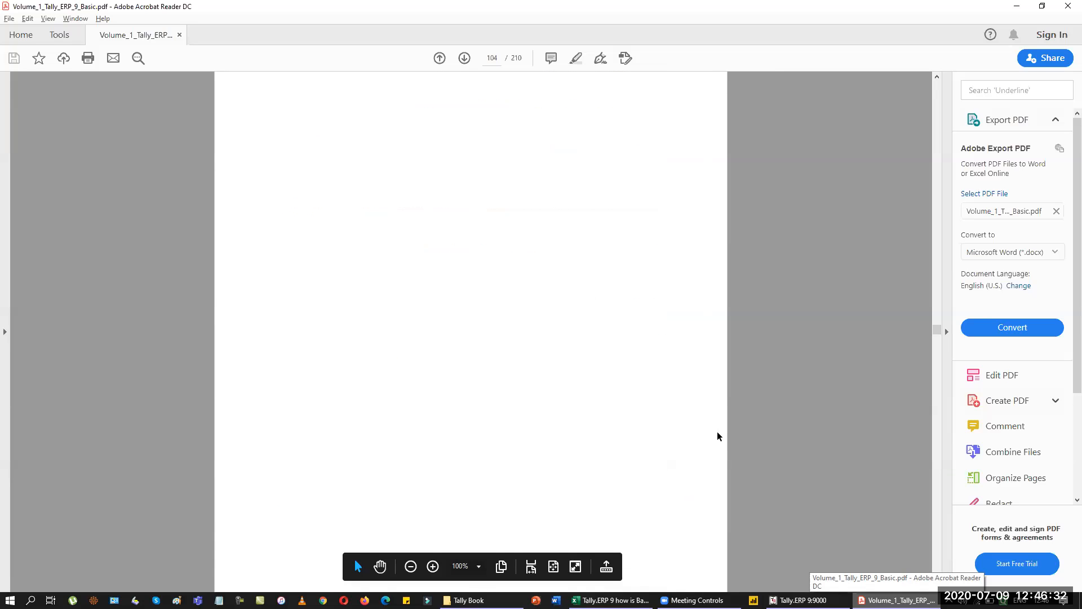
scroll(674, 428, "up", 4)
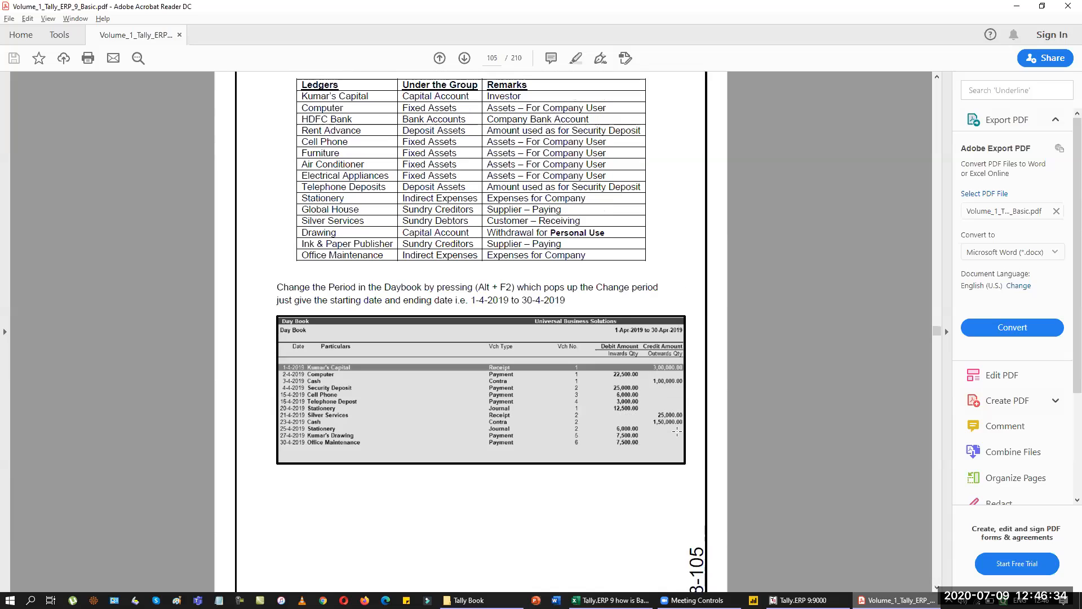
scroll(676, 432, "up", 3)
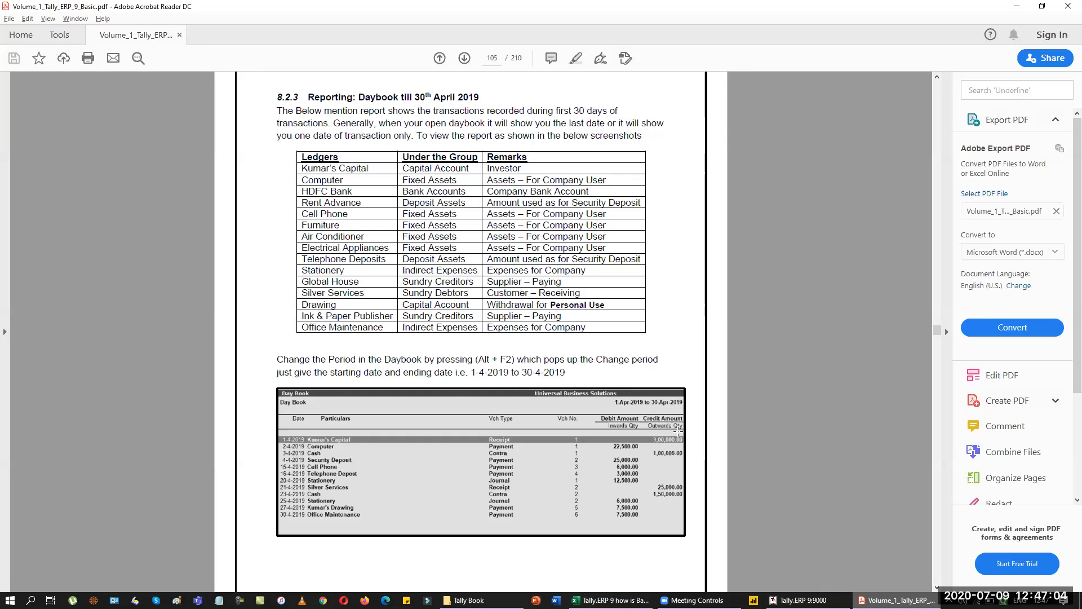
key("alt+Tab")
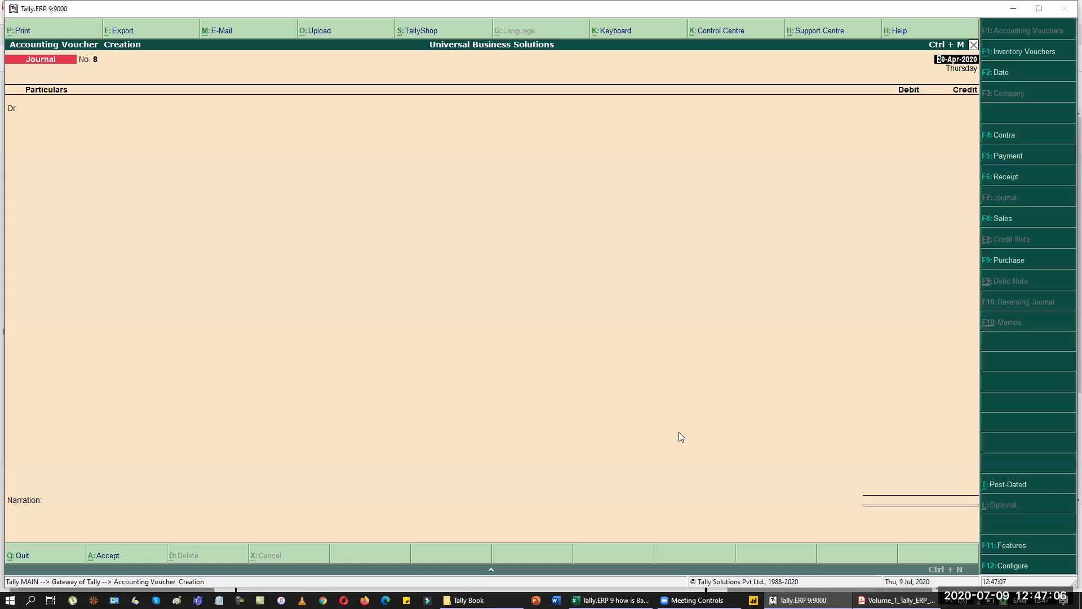
Quit voucher entry and view the Day Book for 1-4-2020 to 30-4-2020.
key("Escape")
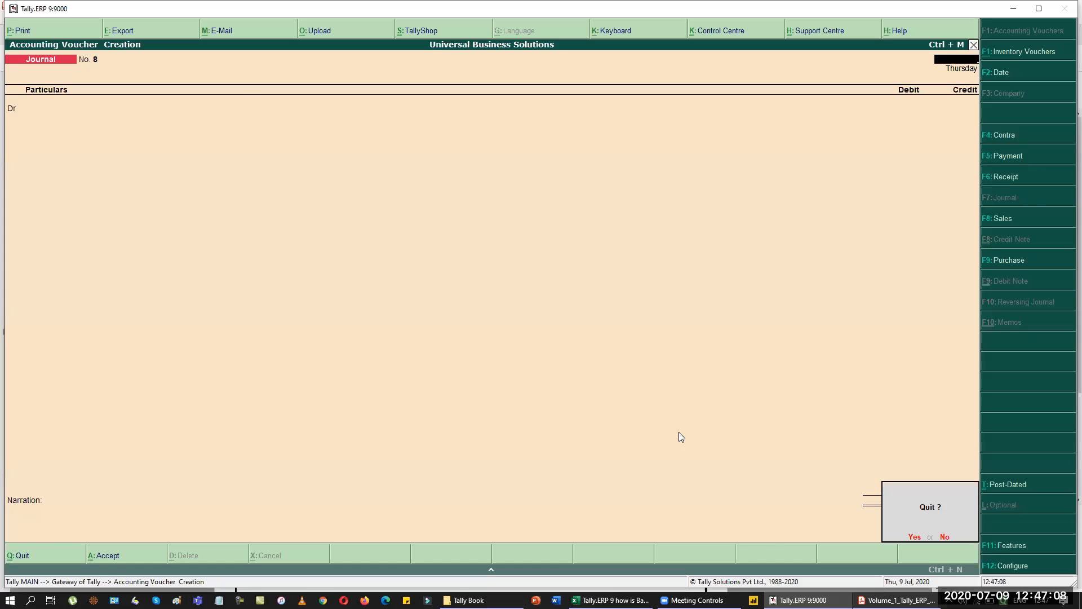
key("y")
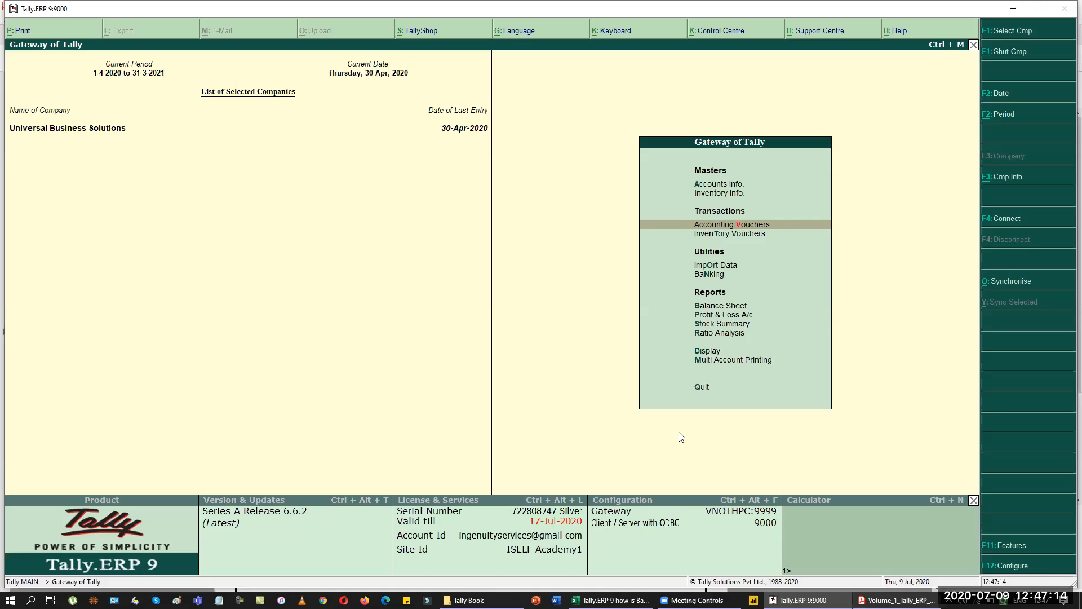
key("d")
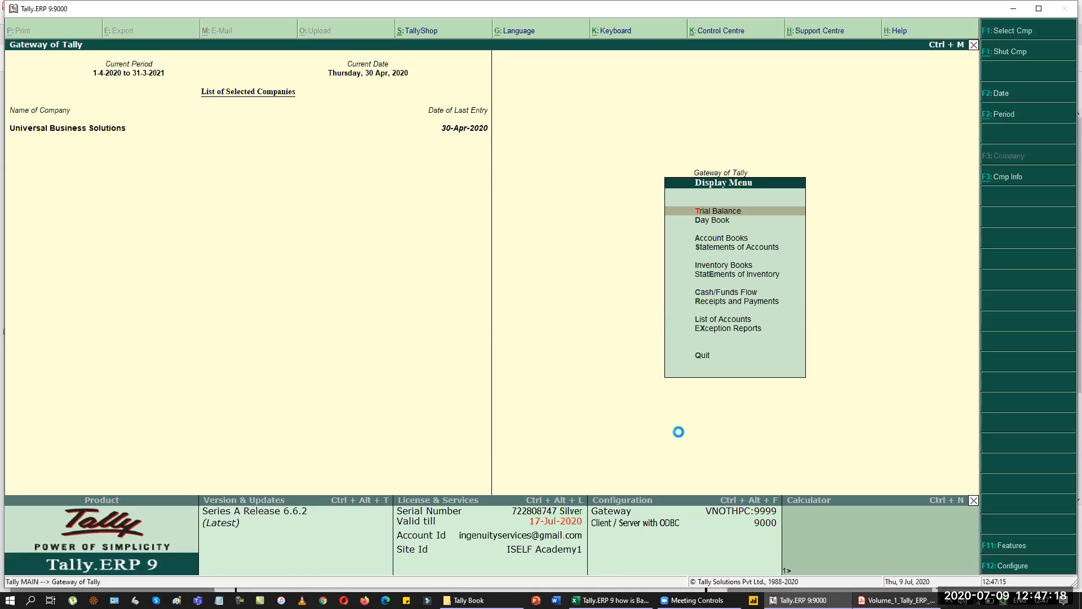
key("d")
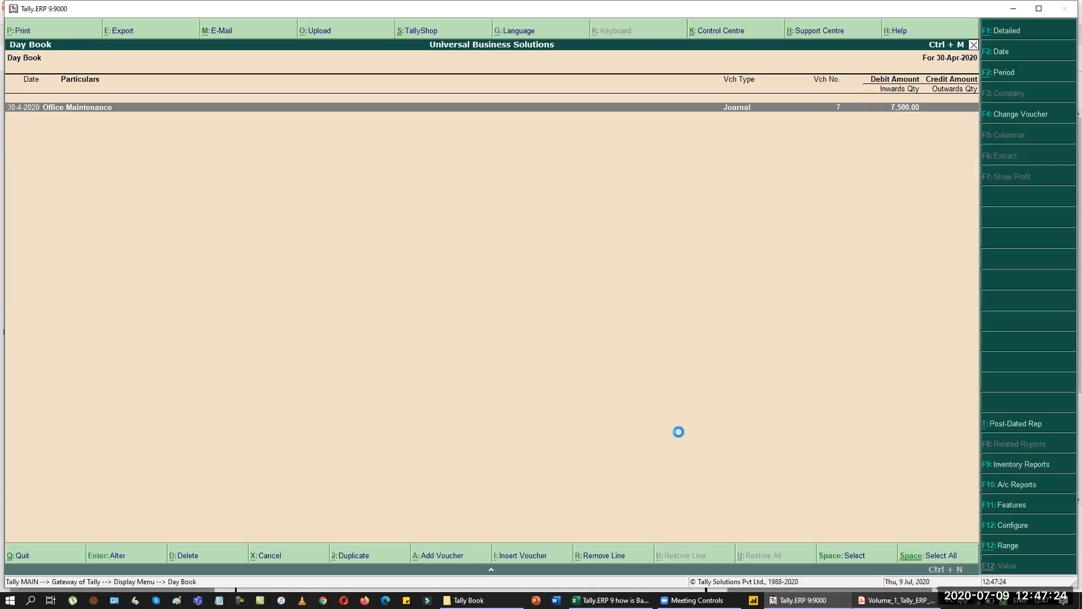
key("alt+F2")
type("1-4")
key("Return")
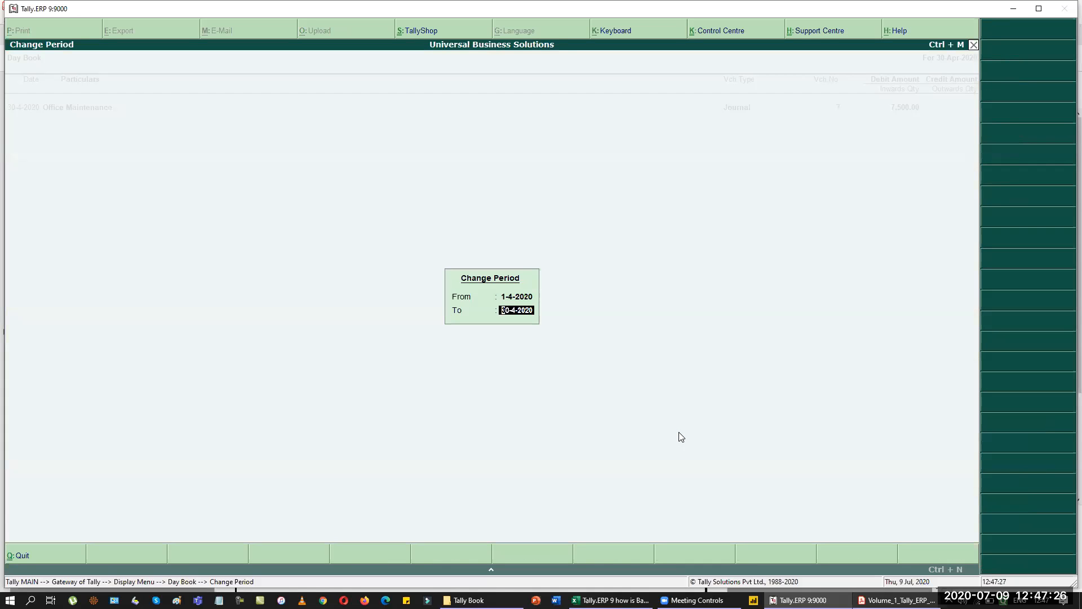
key("Return")
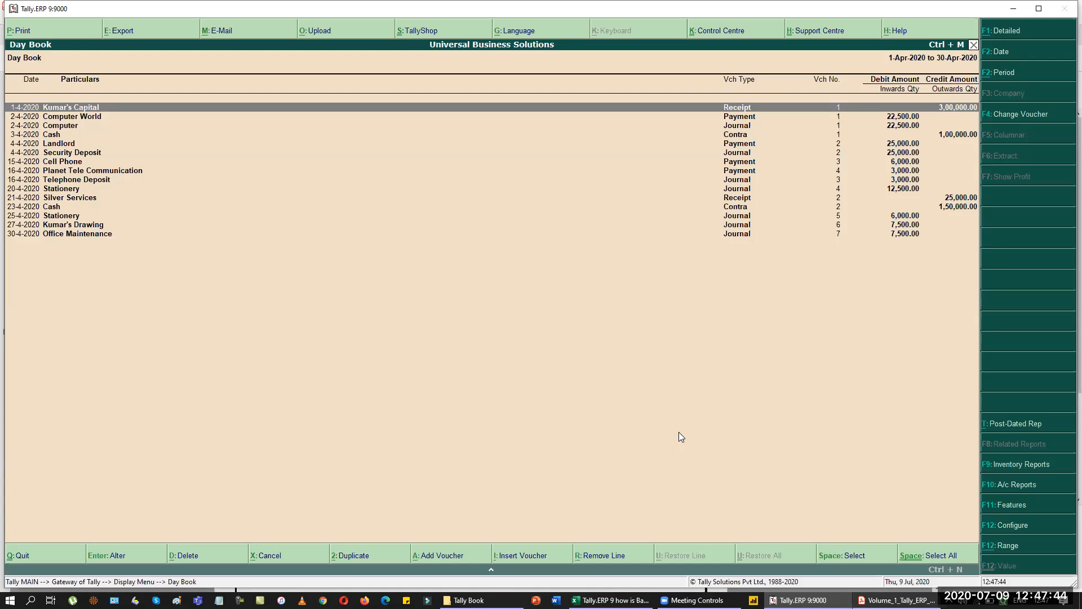
key("Escape")
key("Escape")
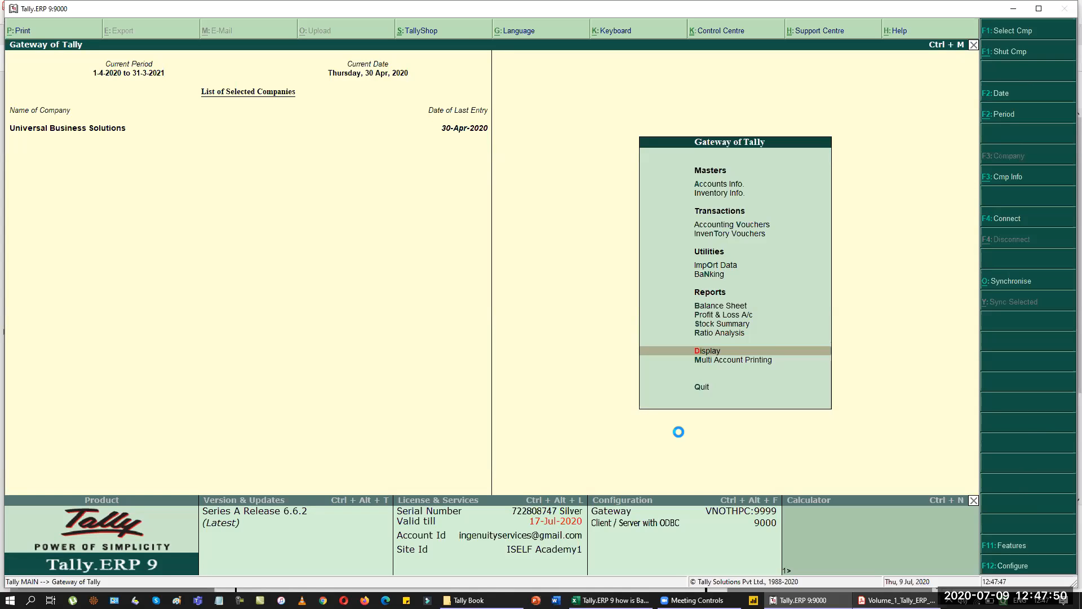
Check the Balance Sheet, then the Trial Balance expanded to individual ledgers.
key("b")
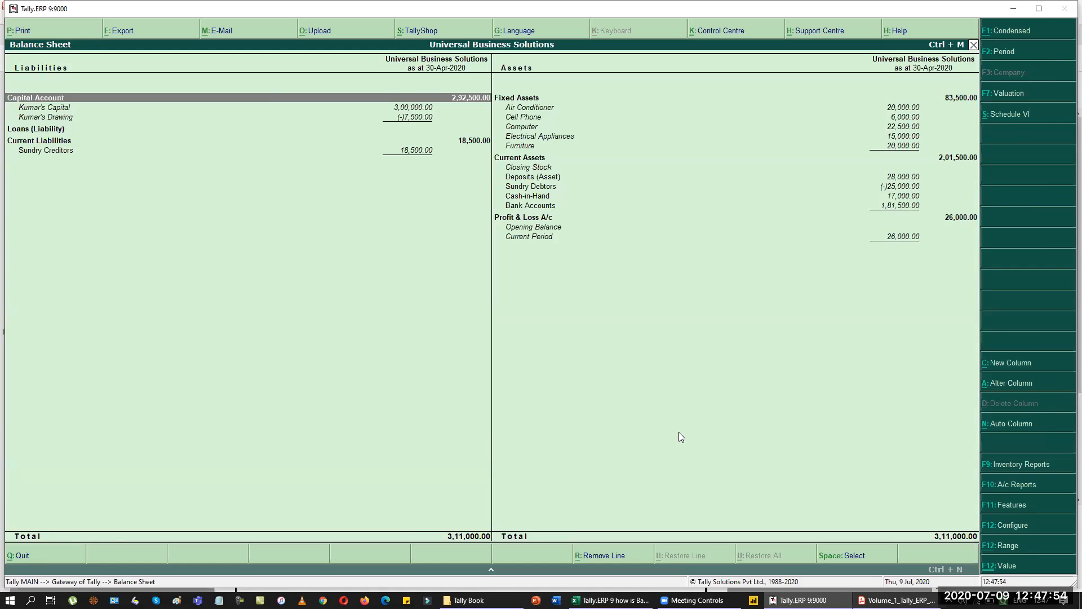
key("Escape")
key("Down")
key("Down")
key("Down")
key("Down")
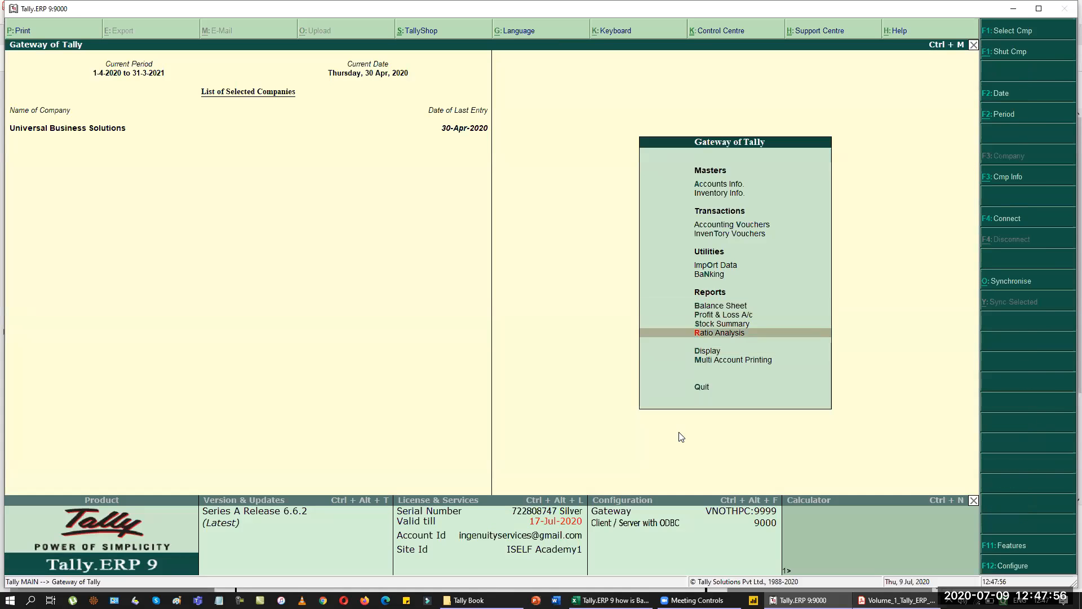
key("Return")
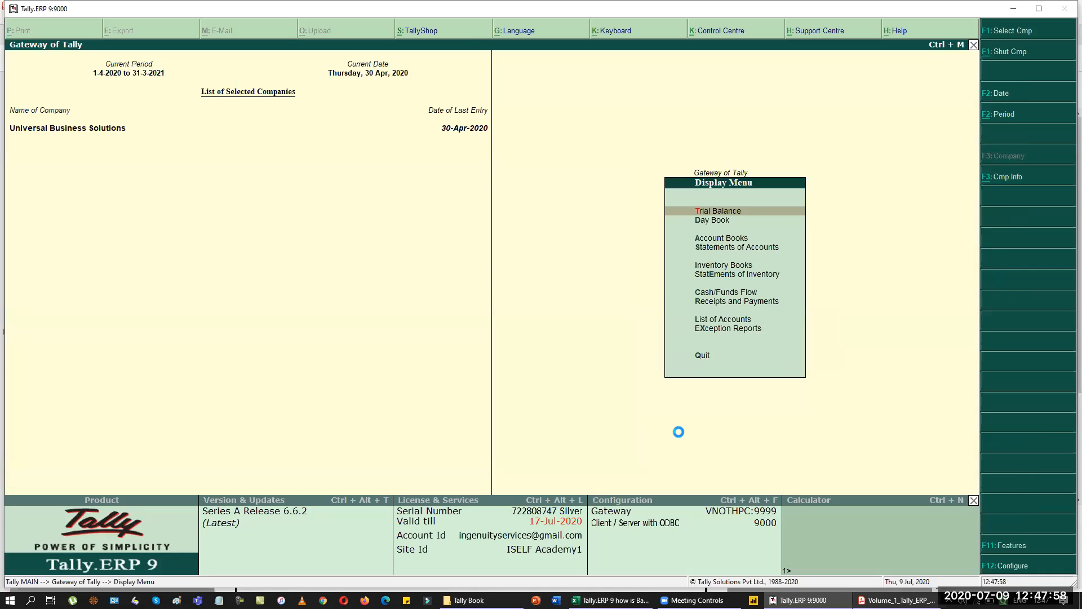
key("alt+F1")
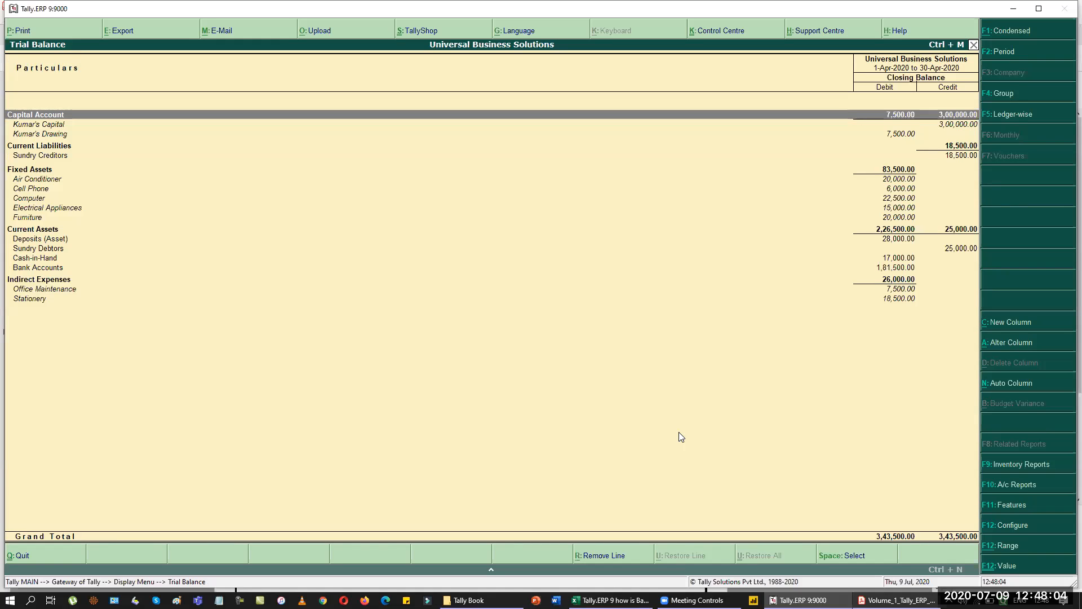
key("Escape")
Review the Cash/Bank Book(s) summary.
key("Down")
key("Down")
key("Return")
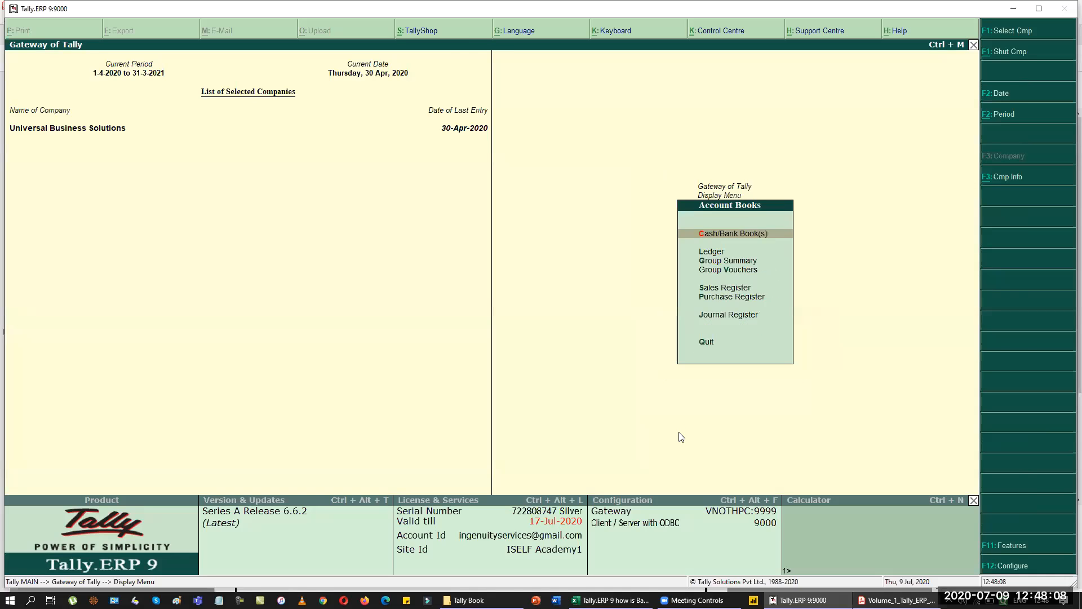
key("Return")
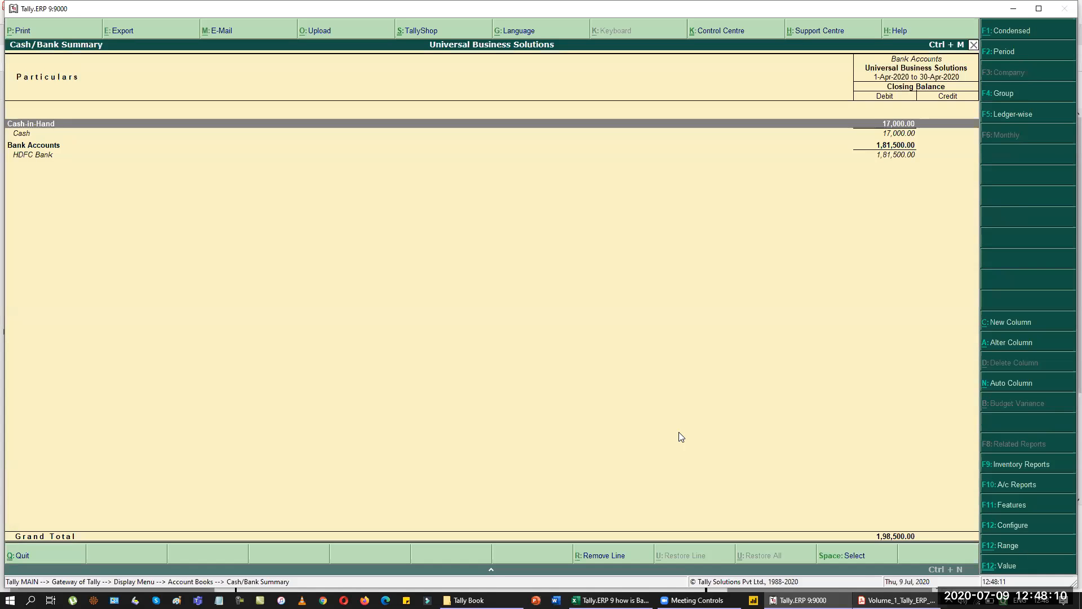
key("Escape")
View the Air Conditioner, Cash and Cell Phone ledgers, ending at Account Books.
key("Down")
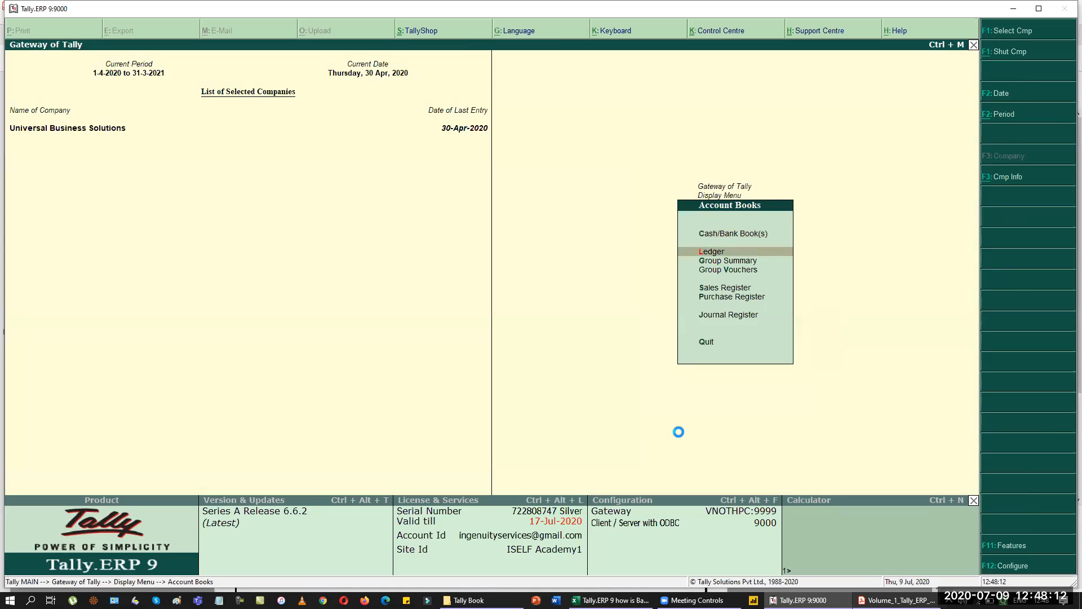
key("Return")
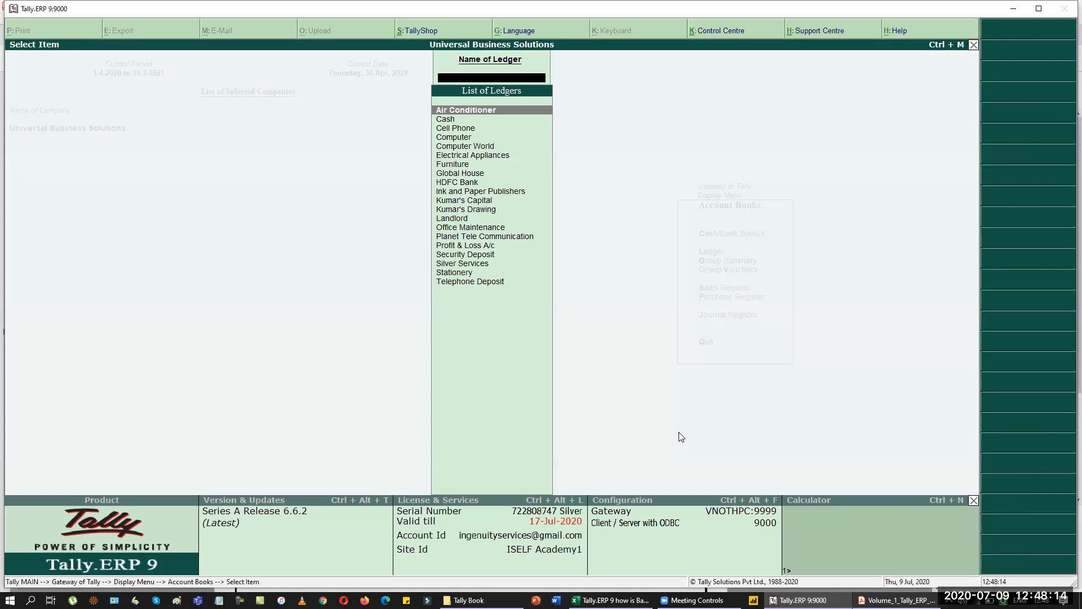
key("Return")
key("Escape")
key("Down")
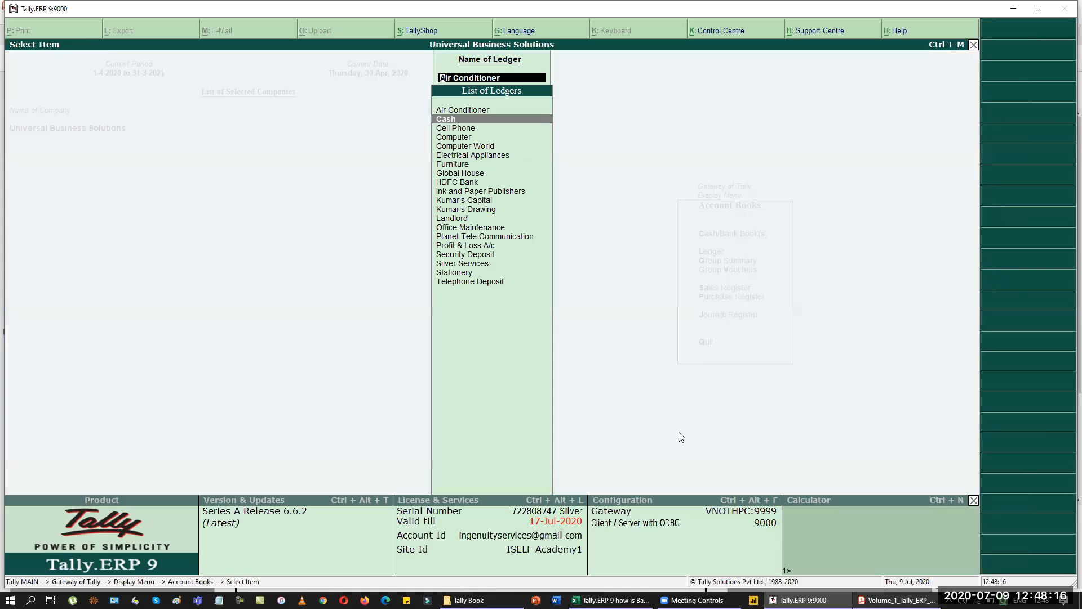
key("Return")
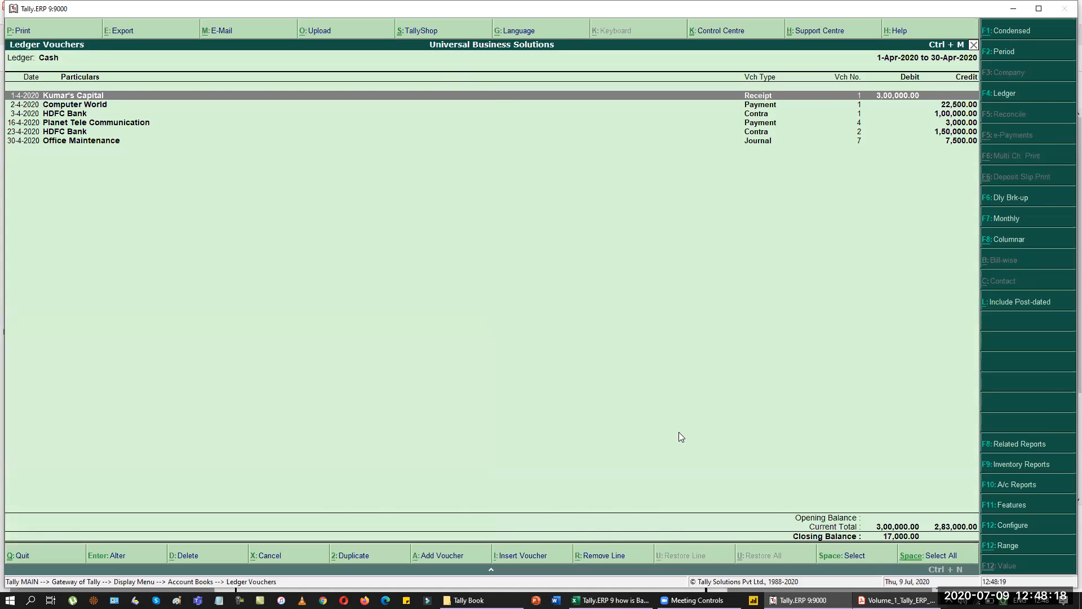
key("Escape")
key("Down")
key("Return")
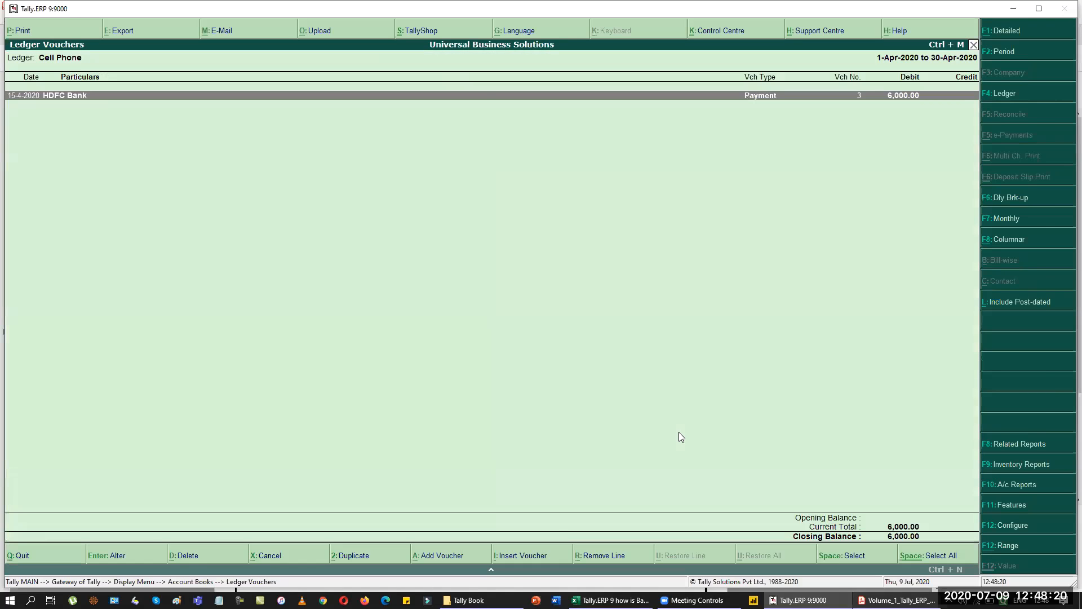
key("Escape")
key("Escape")
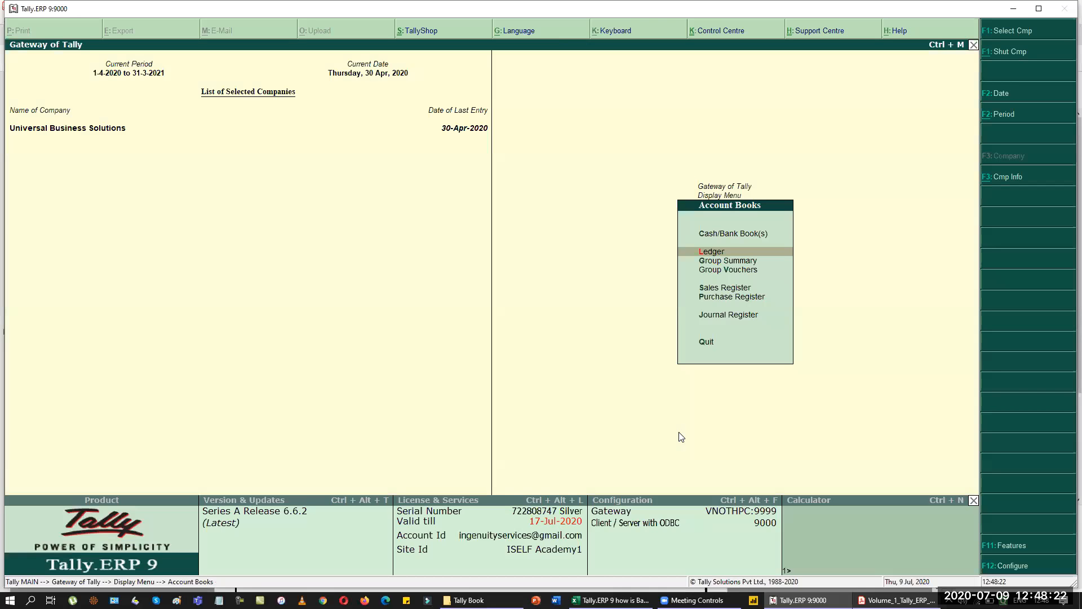
key("Escape")
key("Escape")
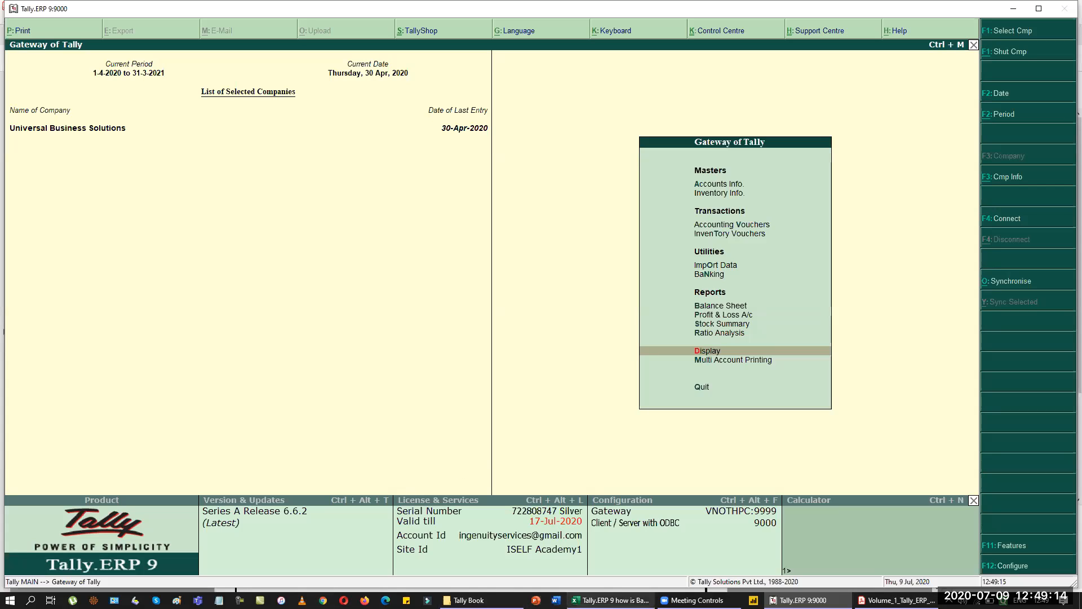
Bring the Excel Lesson 9 Accounting Vouchers workbook to the front.
left_click(611, 600)
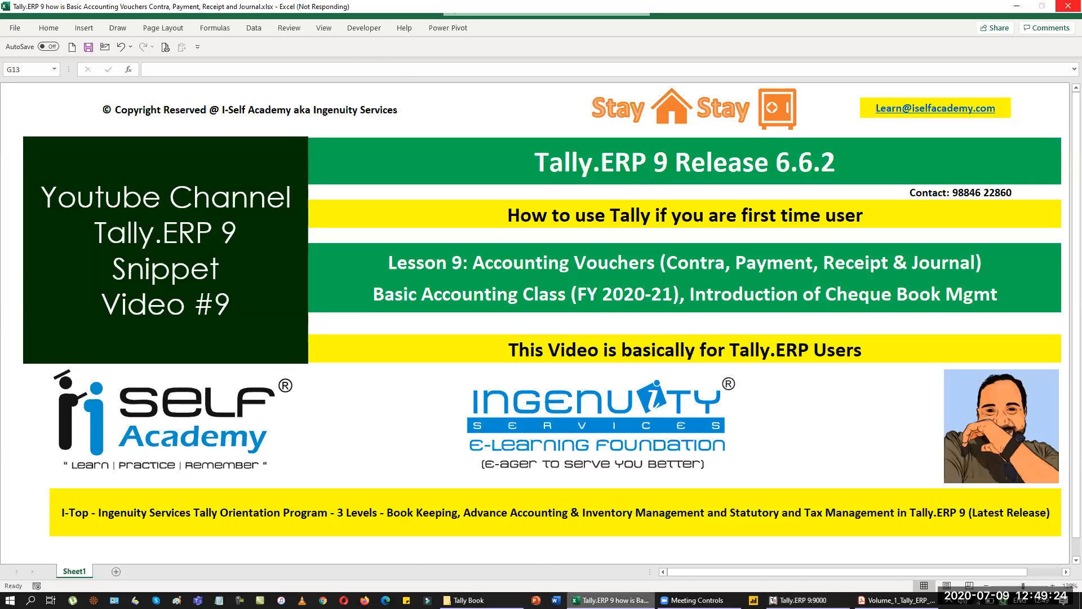
key("alt+Tab")
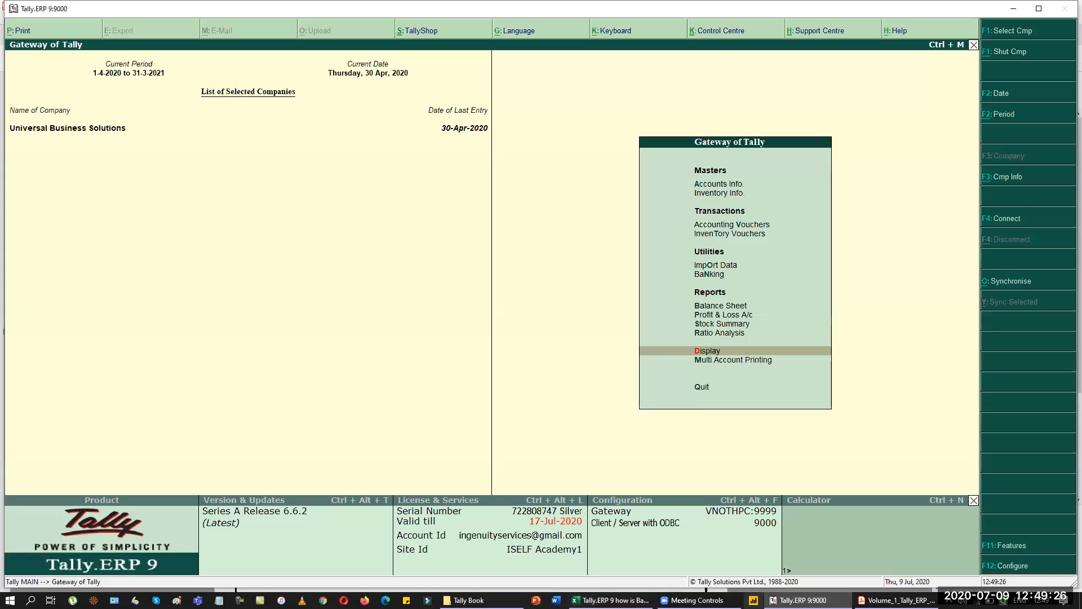
key("Up")
key("Up")
key("Up")
key("Up")
key("Up")
key("Up")
key("Down")
key("Return")
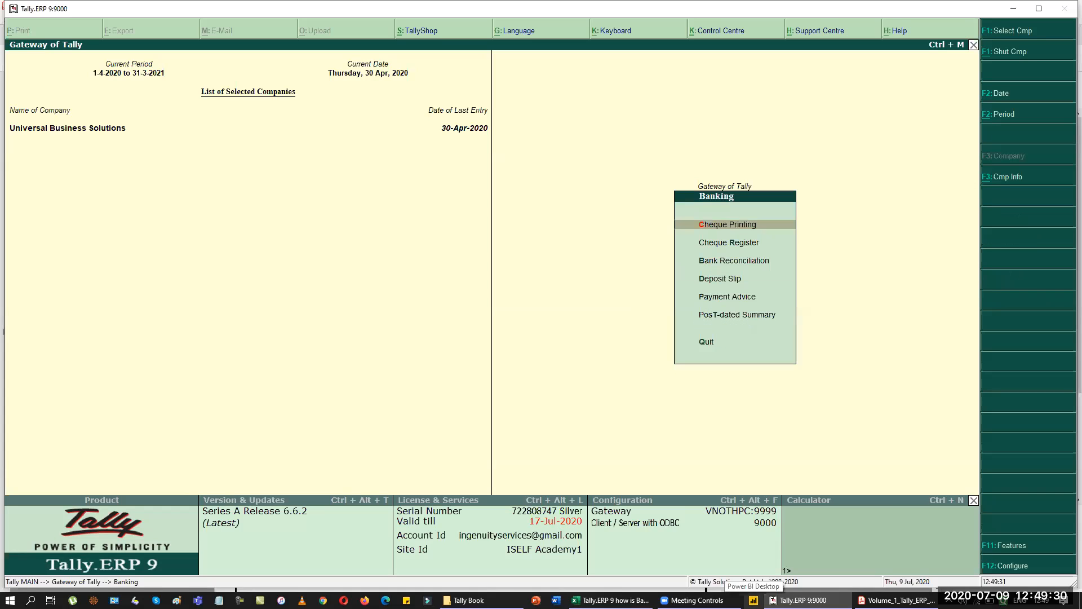
key("Down")
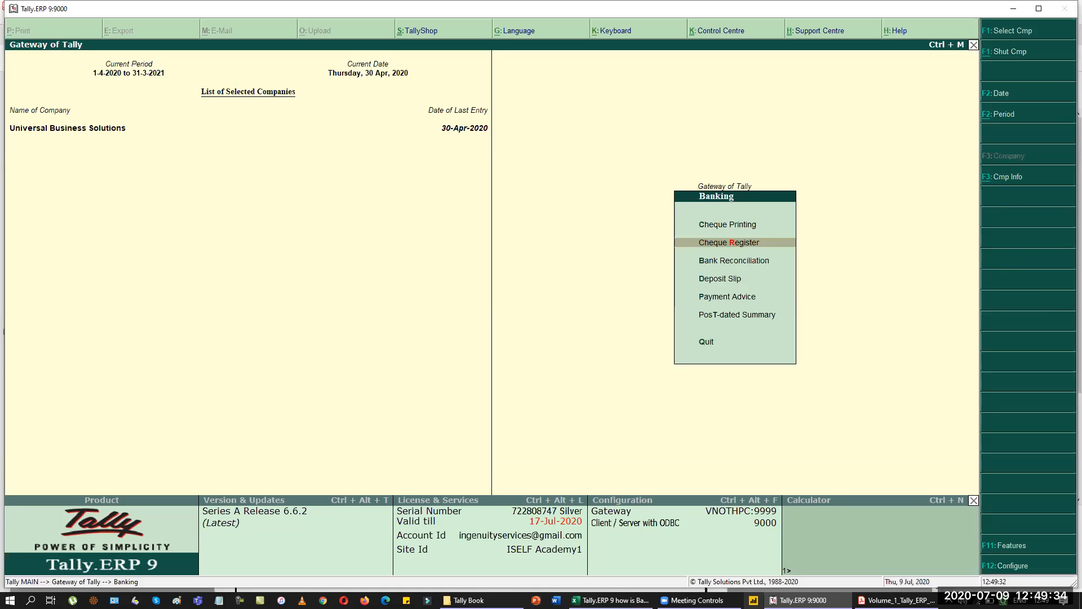
key("Return")
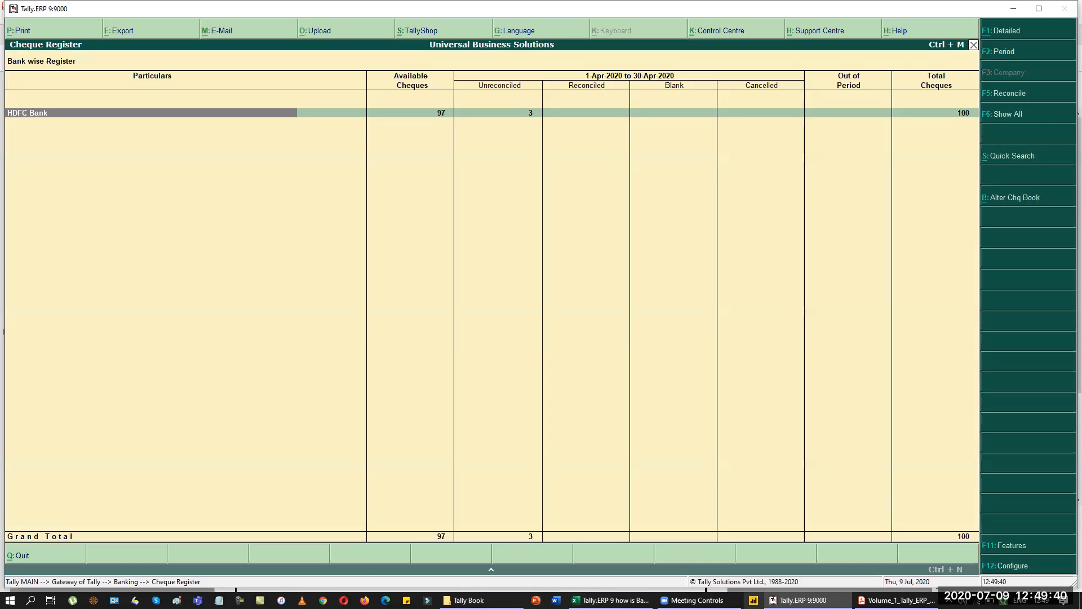
key("Return")
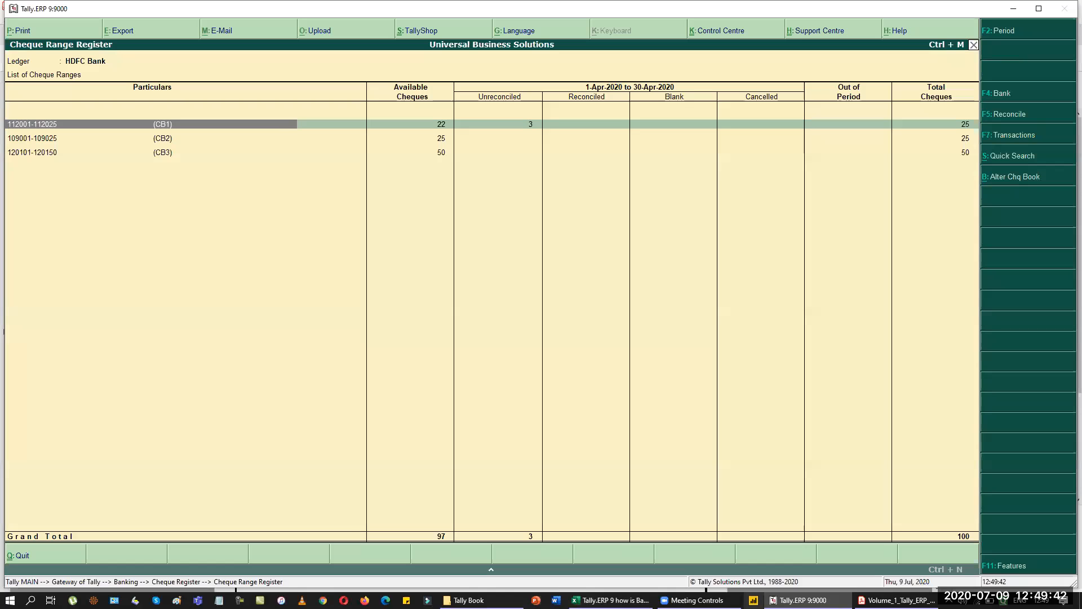
key("Return")
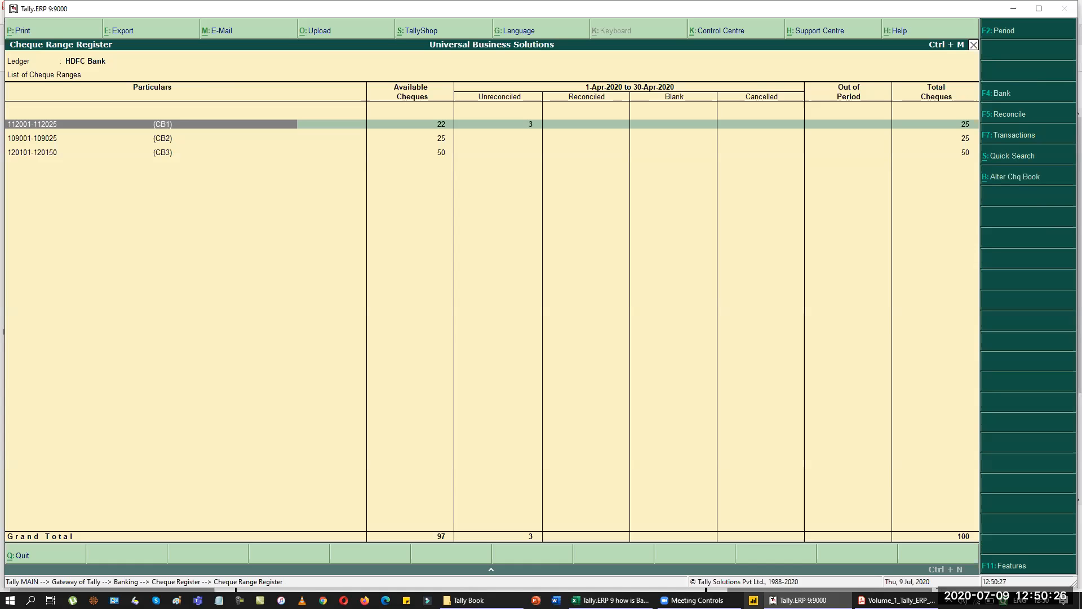
key("Down")
key("Return")
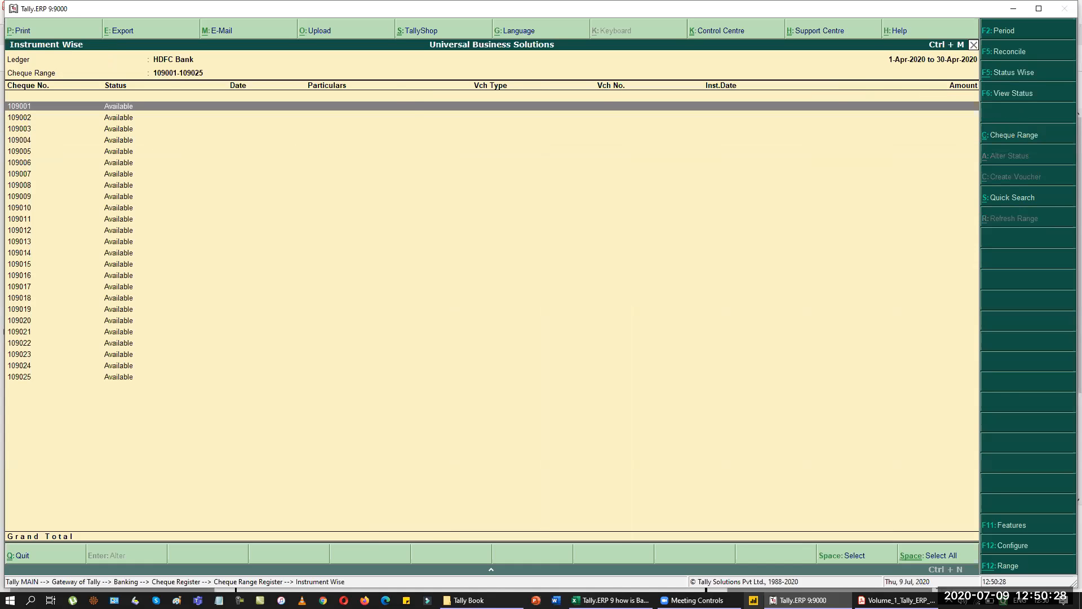
key("Escape")
key("Down")
key("Return")
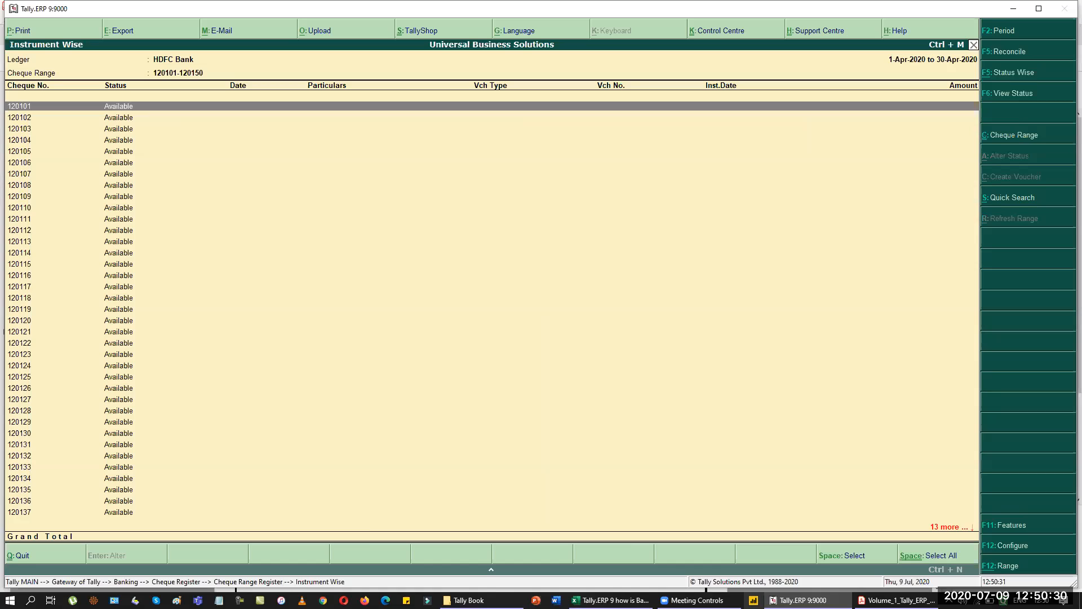
key("Escape")
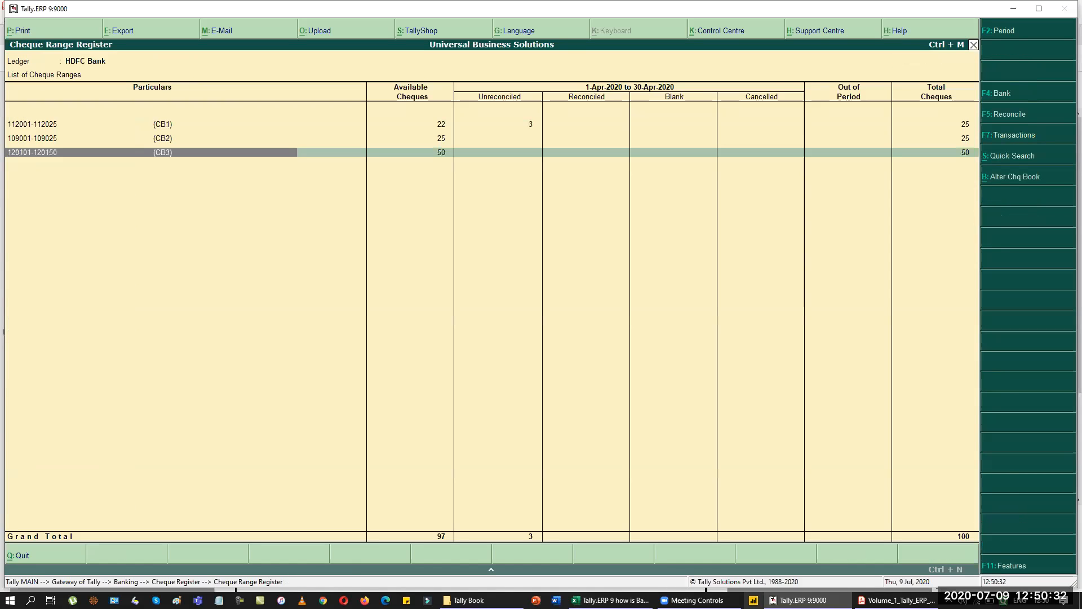
key("Escape")
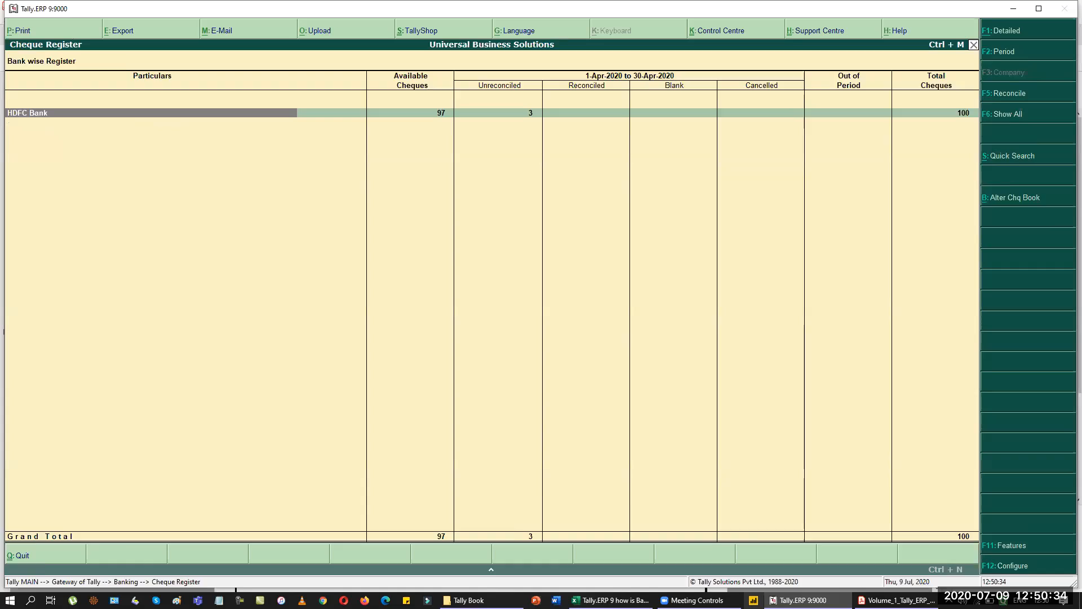
key("Escape")
key("Escape")
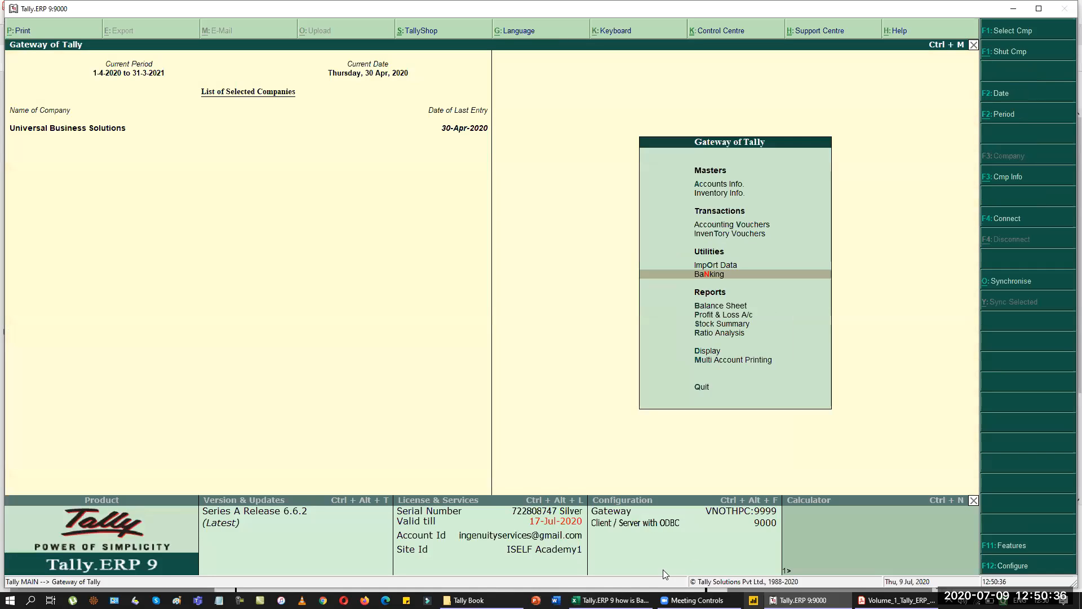
left_click(611, 600)
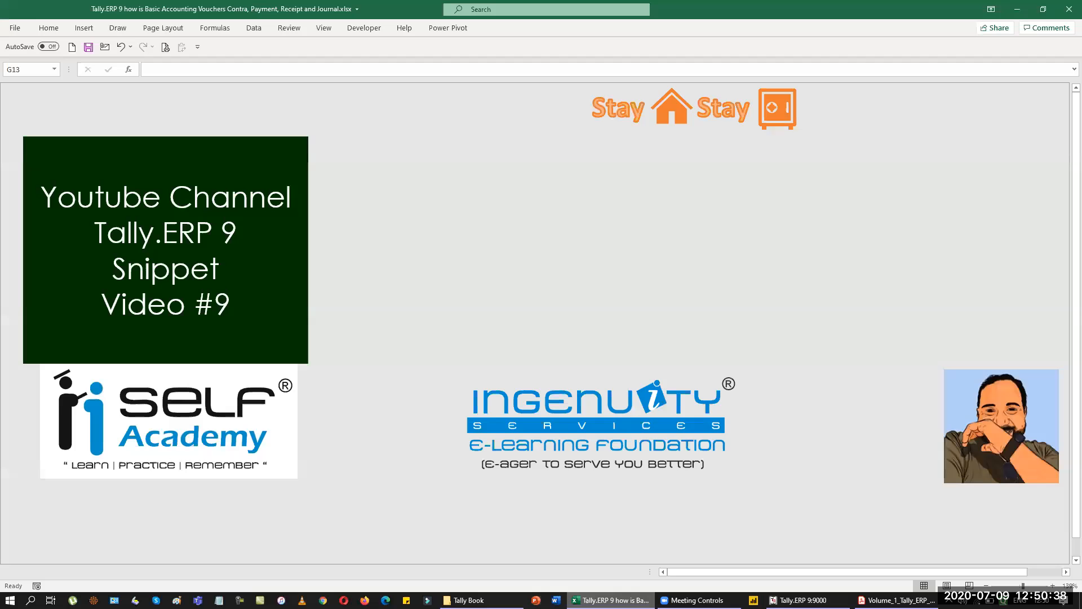